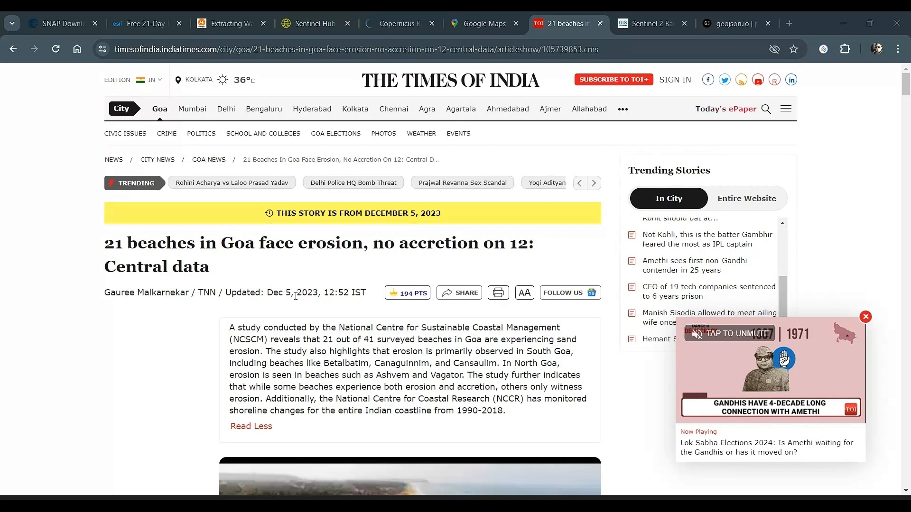
Read the Goa beach erosion article, covering its summary of the NCSCM study and the "Changing Course" list of affected beaches
{"action": "scroll", "coordinate": [296, 296], "scroll_direction": "down", "scroll_amount": 2}
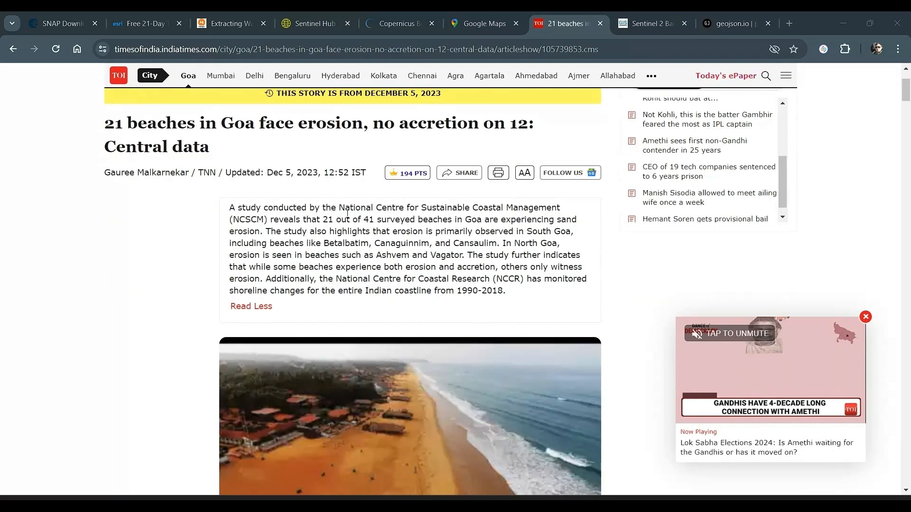
{"action": "left_click_drag", "start_coordinate": [339, 208], "coordinate": [264, 219]}
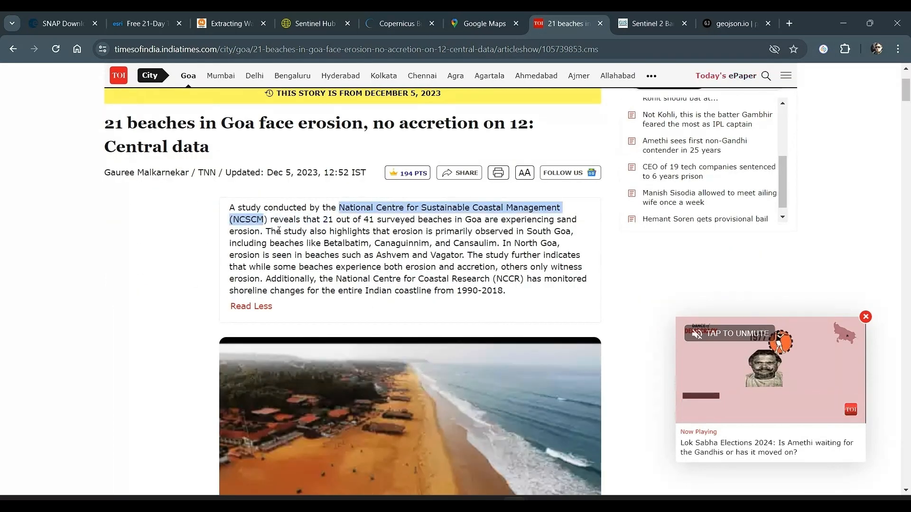
{"action": "left_click_drag", "start_coordinate": [327, 220], "coordinate": [487, 221]}
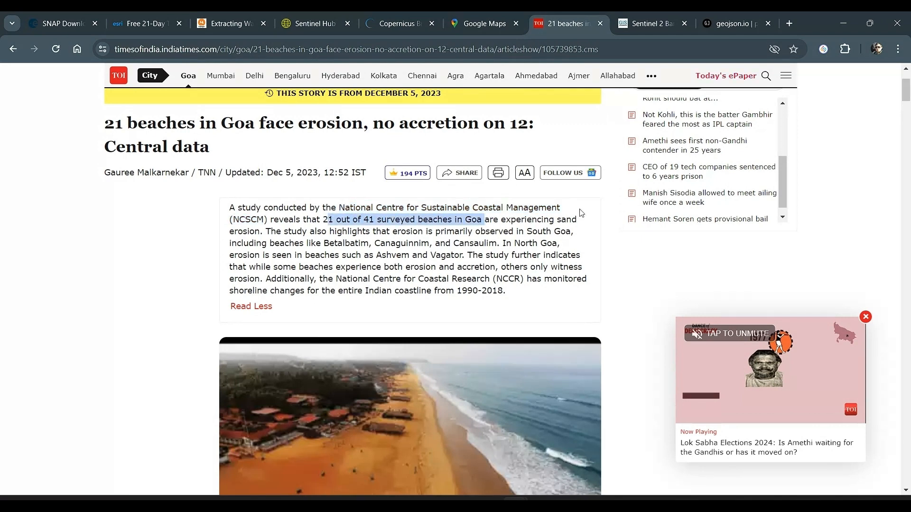
{"action": "left_click", "coordinate": [288, 232]}
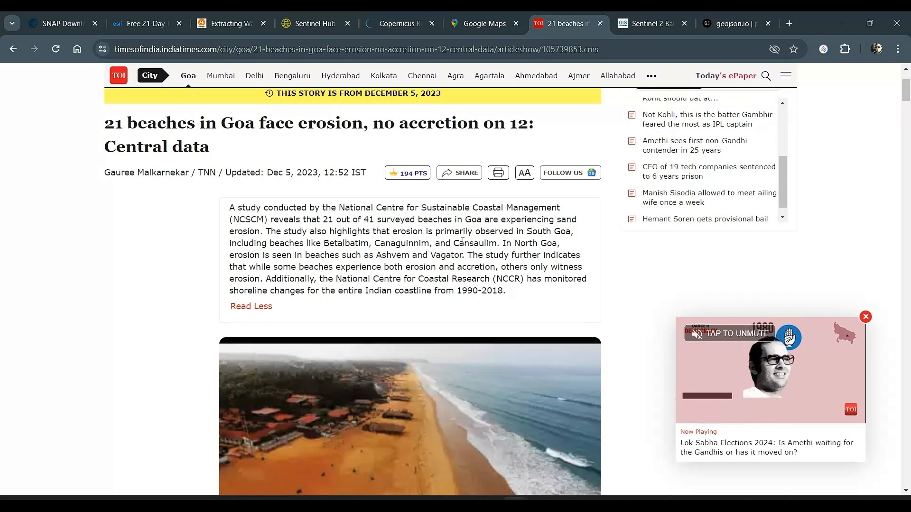
{"action": "scroll", "coordinate": [406, 258], "scroll_direction": "down", "scroll_amount": 1}
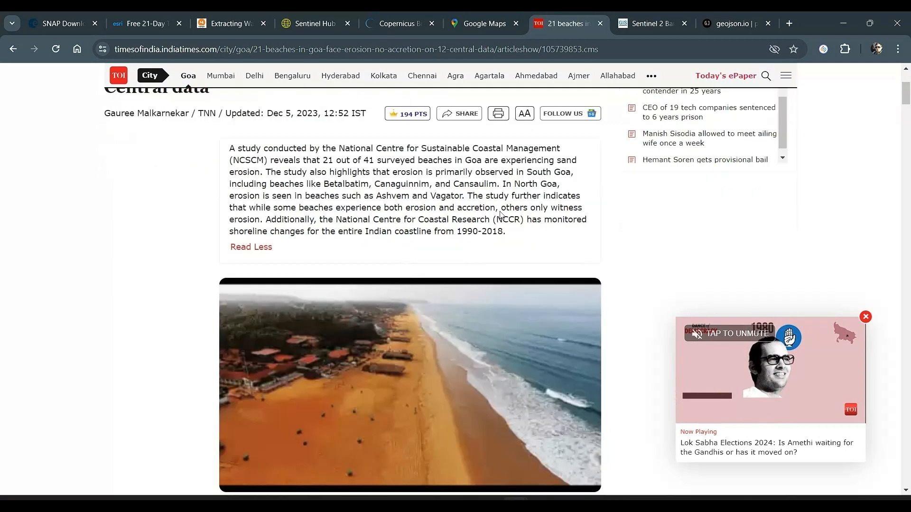
{"action": "left_click_drag", "start_coordinate": [503, 184], "coordinate": [273, 223]}
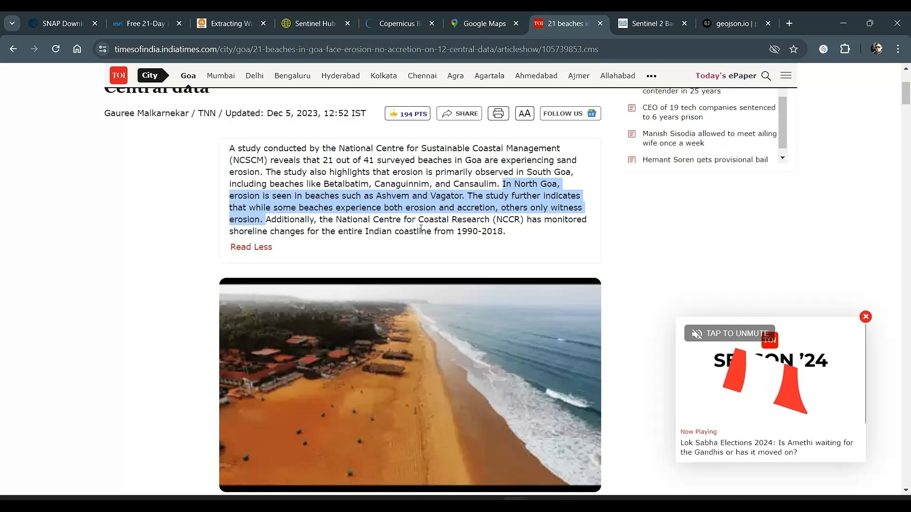
{"action": "left_click_drag", "start_coordinate": [398, 232], "coordinate": [506, 232]}
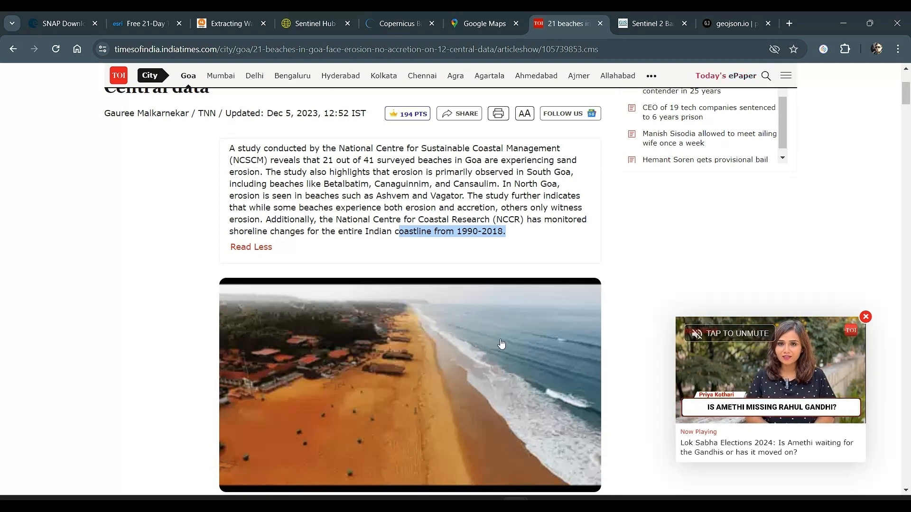
{"action": "scroll", "coordinate": [593, 296], "scroll_direction": "down", "scroll_amount": 7}
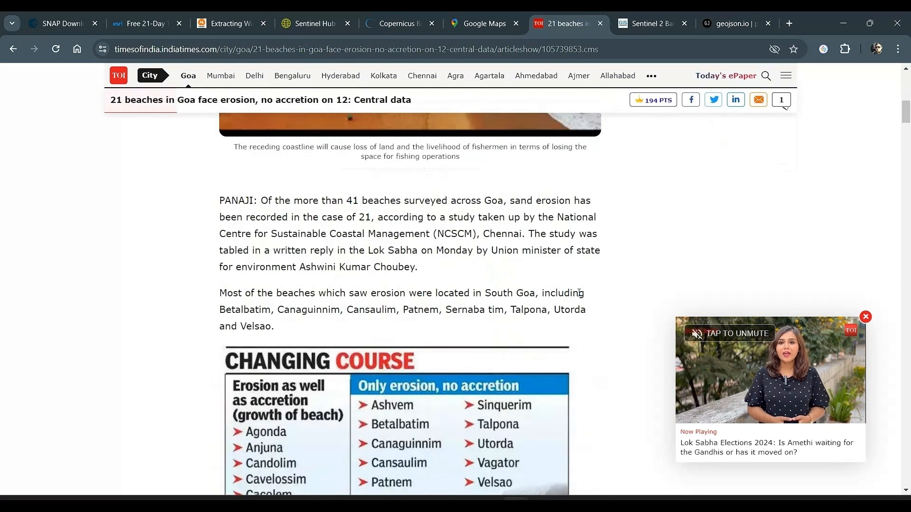
{"action": "scroll", "coordinate": [579, 294], "scroll_direction": "down", "scroll_amount": 3}
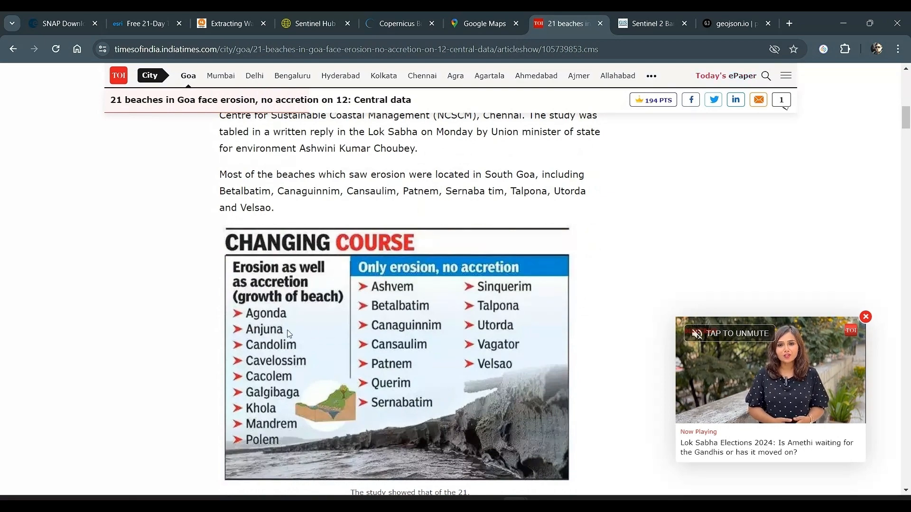
Switch to Google Maps and look up Goa, India
{"action": "left_click", "coordinate": [471, 23]}
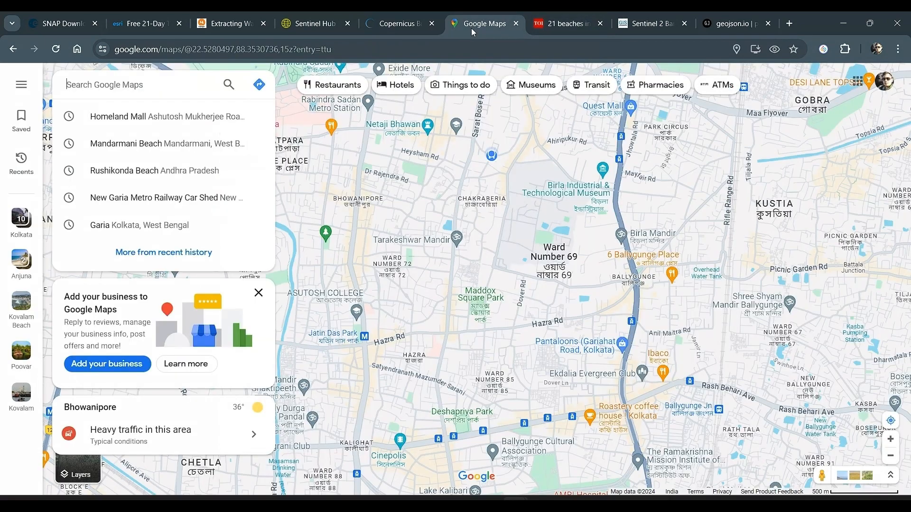
{"action": "type", "text": "goa"}
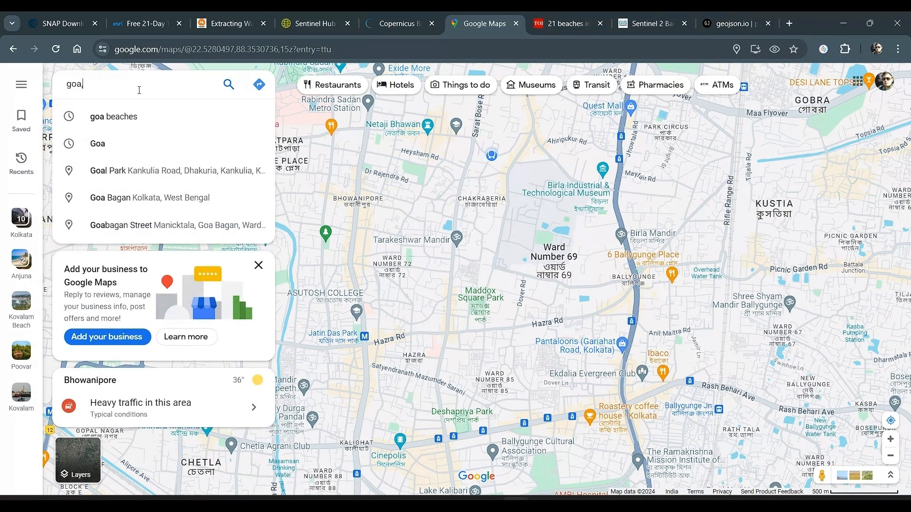
{"action": "type", "text": ", india"}
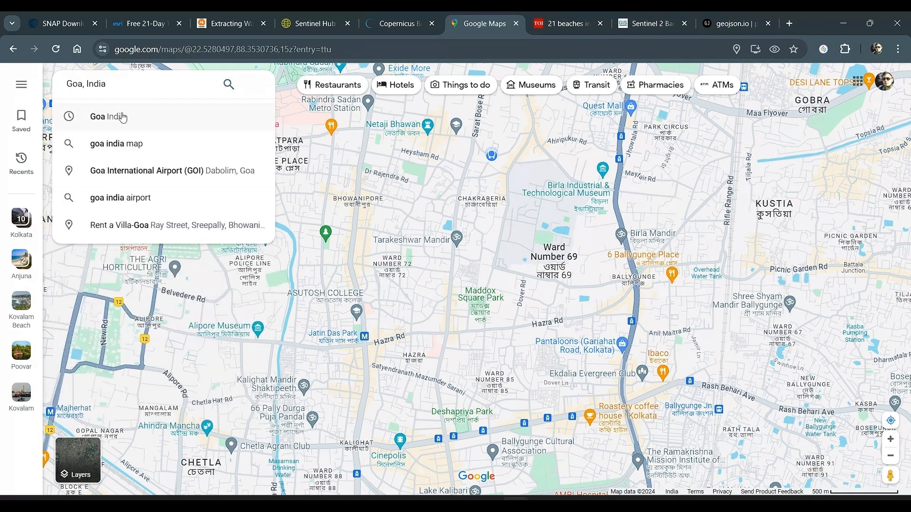
{"action": "left_click", "coordinate": [117, 117]}
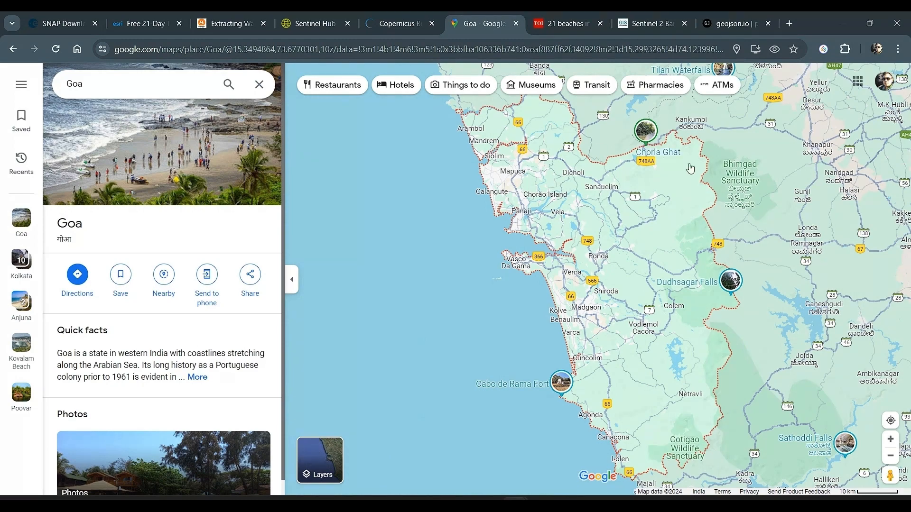
Examine Goa's location on India's west coast and its northern coastline around Mandrem, Ashvem Beach and Morjim
{"action": "scroll", "coordinate": [659, 341], "scroll_direction": "down", "scroll_amount": 5}
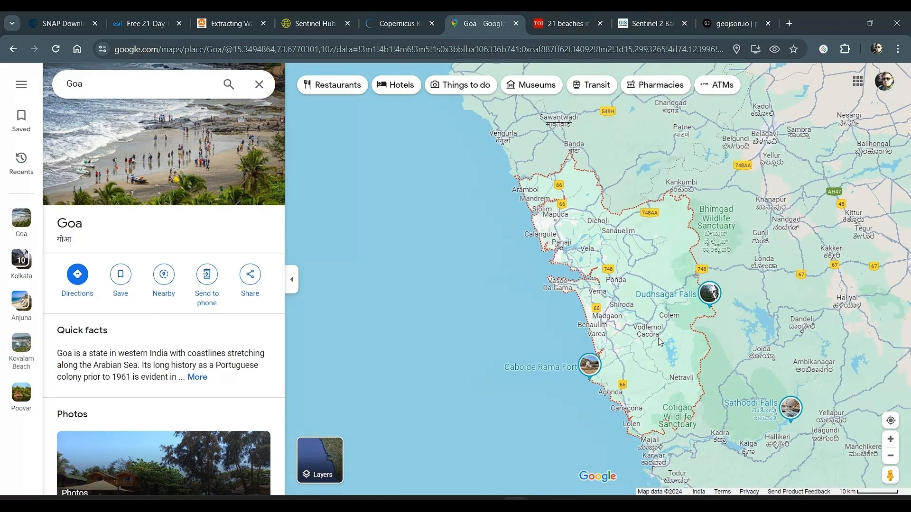
{"action": "scroll", "coordinate": [660, 340], "scroll_direction": "down", "scroll_amount": 3}
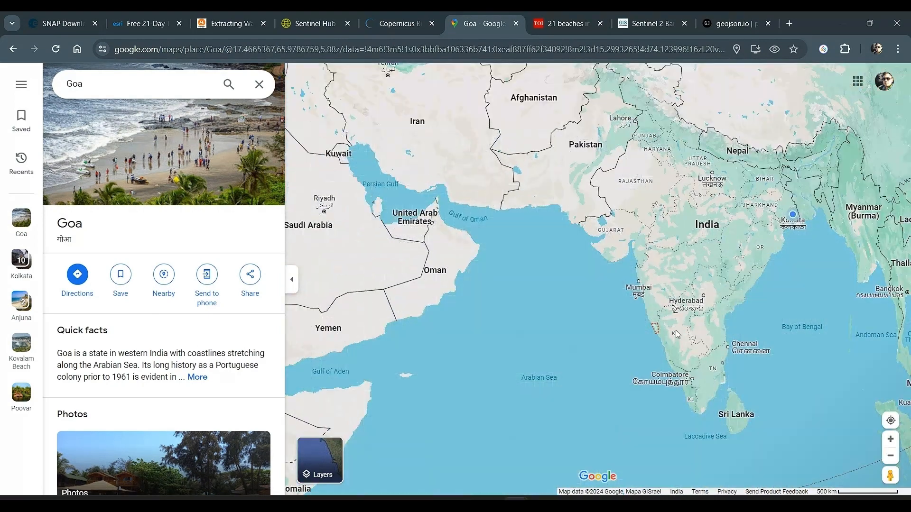
{"action": "scroll", "coordinate": [650, 336], "scroll_direction": "up", "scroll_amount": 5}
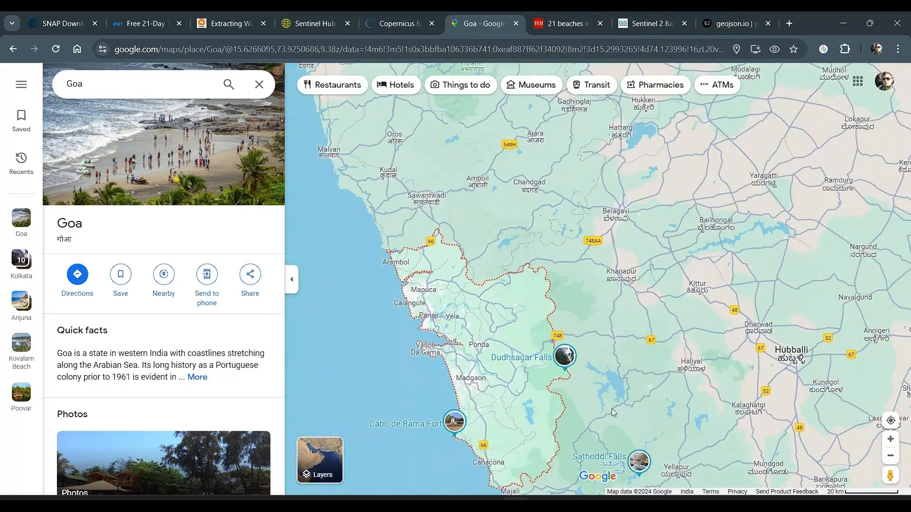
{"action": "scroll", "coordinate": [433, 321], "scroll_direction": "up", "scroll_amount": 3}
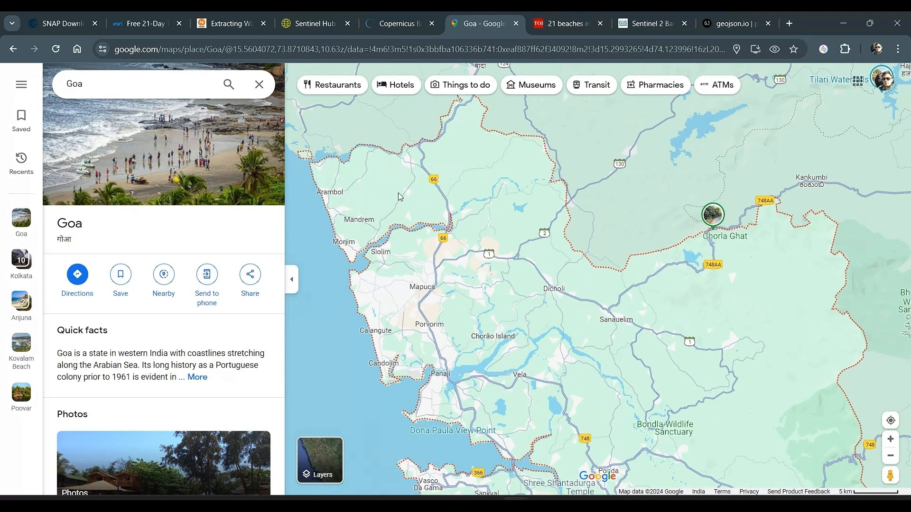
{"action": "scroll", "coordinate": [398, 192], "scroll_direction": "up", "scroll_amount": 2}
{"action": "scroll", "coordinate": [398, 193], "scroll_direction": "up", "scroll_amount": 2}
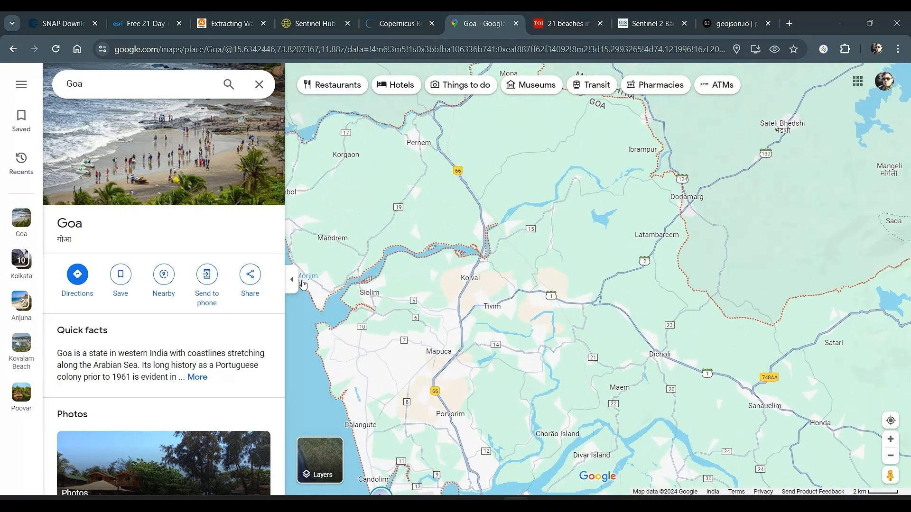
{"action": "left_click_drag", "start_coordinate": [316, 287], "coordinate": [418, 272]}
{"action": "scroll", "coordinate": [417, 264], "scroll_direction": "up", "scroll_amount": 3}
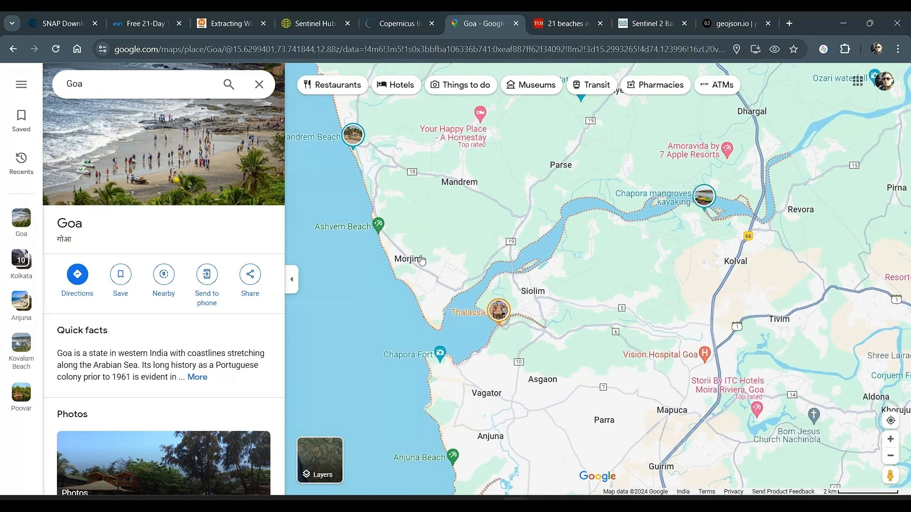
{"action": "left_click_drag", "start_coordinate": [435, 226], "coordinate": [476, 273]}
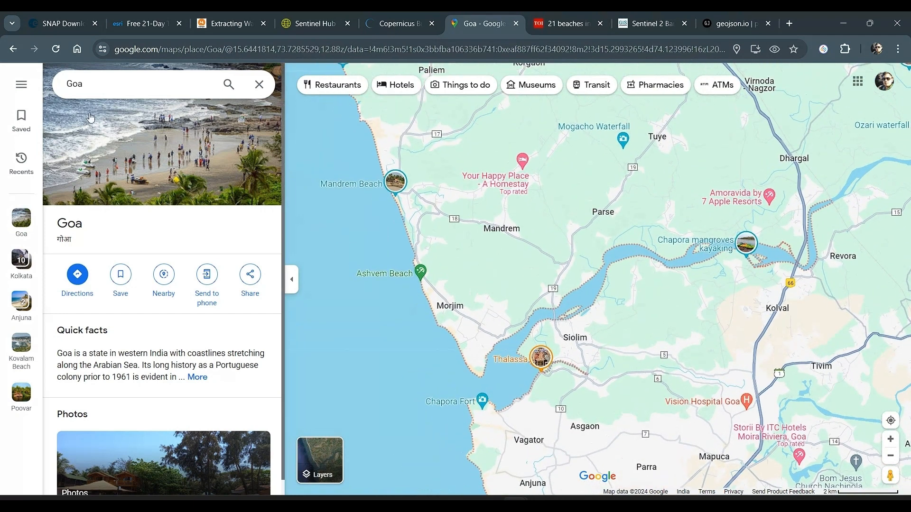
Look up Anjuna Beach in Goa and examine the surrounding coast from Ashvem Beach to Aguada Fort
{"action": "left_click", "coordinate": [94, 85]}
{"action": "type", "text": "anjuna"}
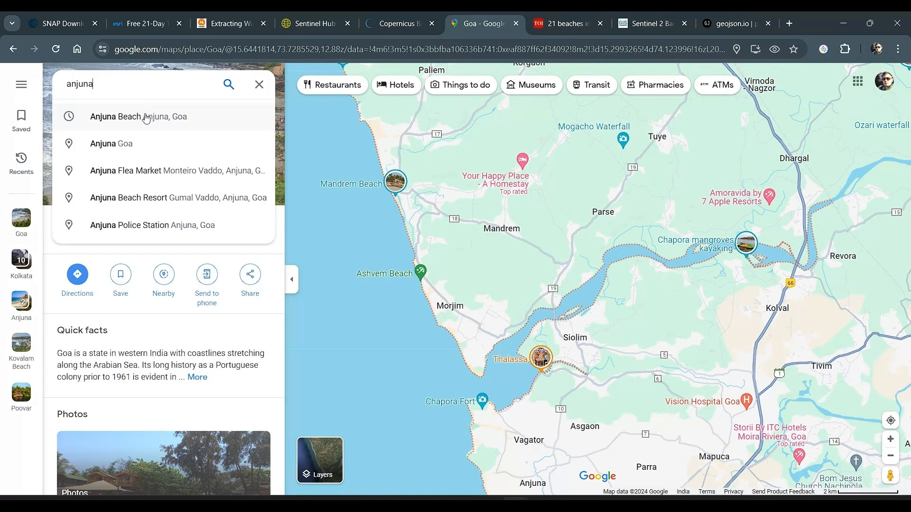
{"action": "left_click", "coordinate": [145, 116]}
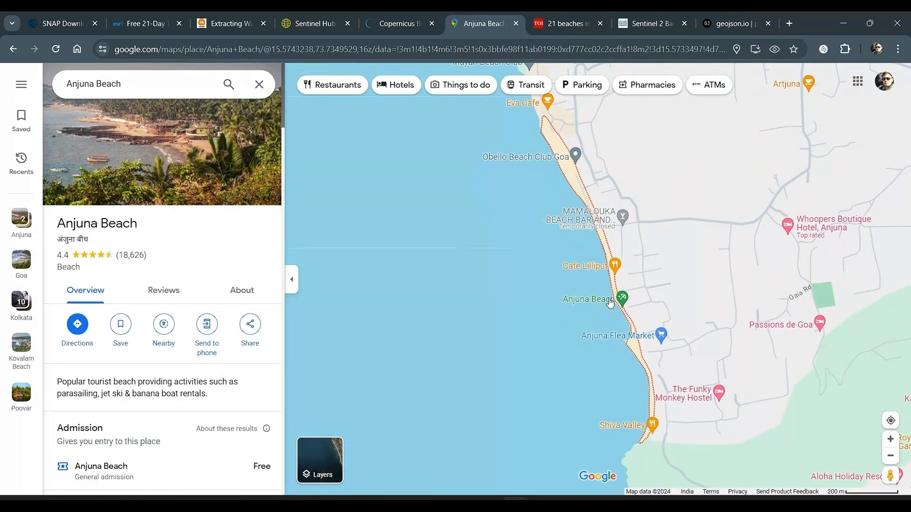
{"action": "scroll", "coordinate": [610, 303], "scroll_direction": "down", "scroll_amount": 3}
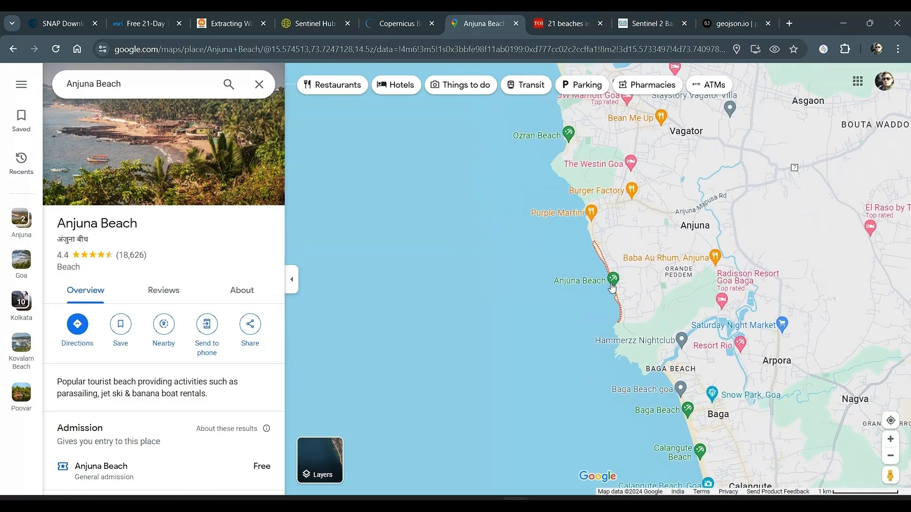
{"action": "scroll", "coordinate": [607, 266], "scroll_direction": "down", "scroll_amount": 2}
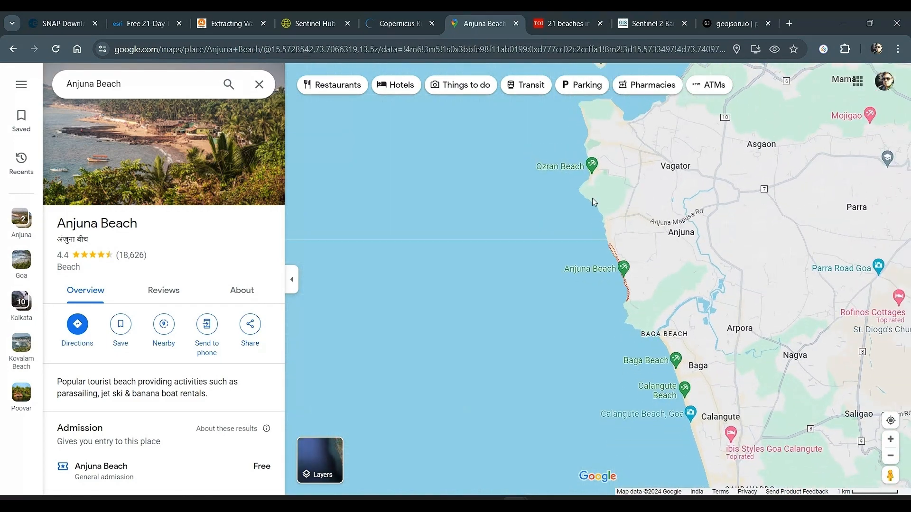
{"action": "scroll", "coordinate": [626, 258], "scroll_direction": "down", "scroll_amount": 2}
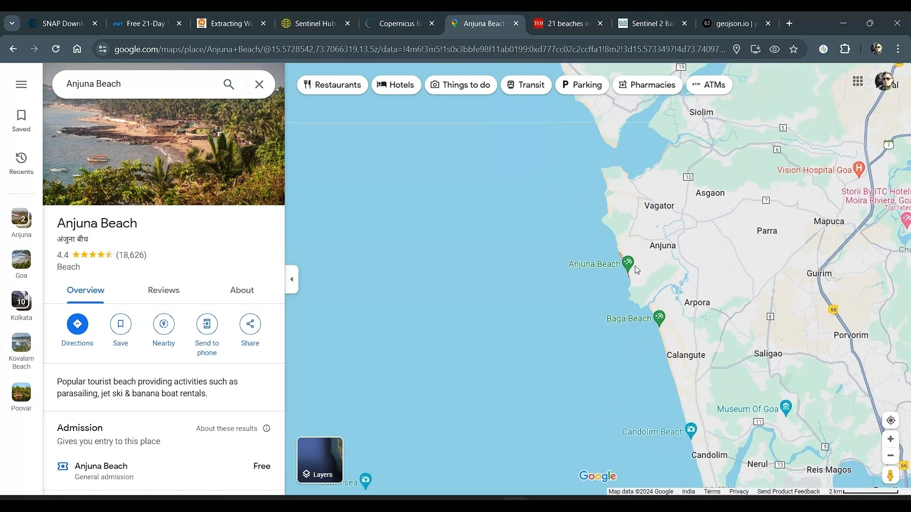
{"action": "scroll", "coordinate": [637, 270], "scroll_direction": "down", "scroll_amount": 2}
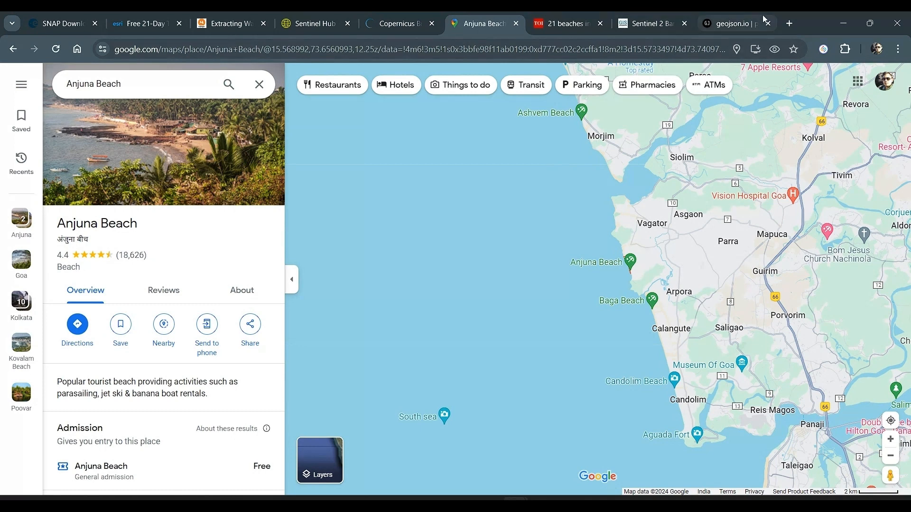
Switch to geojson.io and locate Anjuna Beach in Anjuna, Mapusa, Goa on the map
{"action": "left_click", "coordinate": [735, 26]}
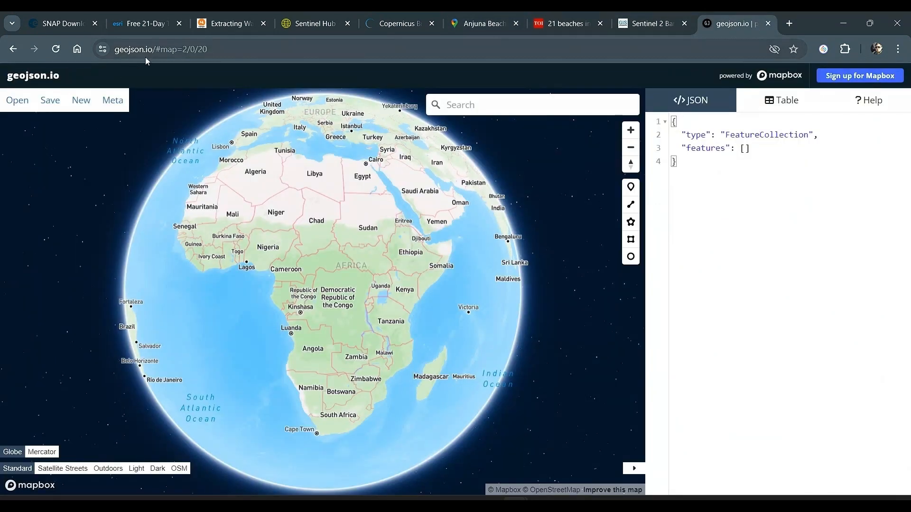
{"action": "left_click", "coordinate": [488, 109]}
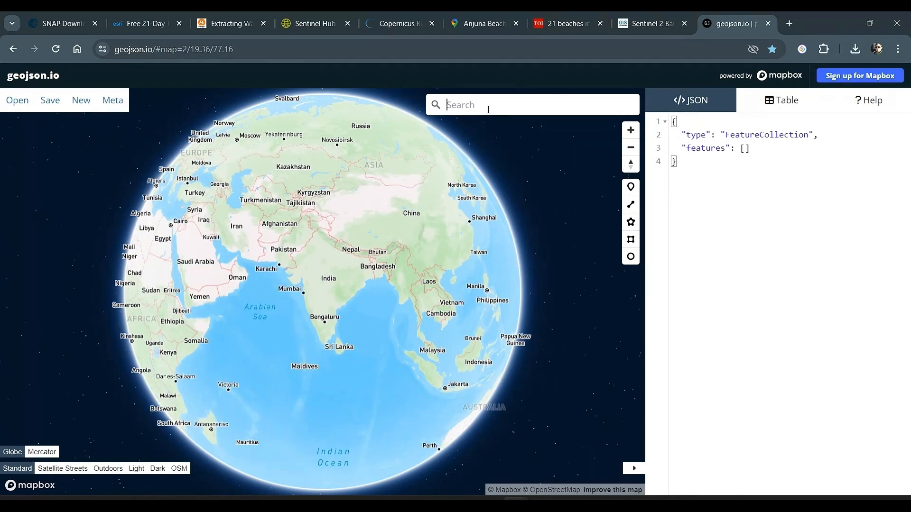
{"action": "type", "text": "anjuna bea"}
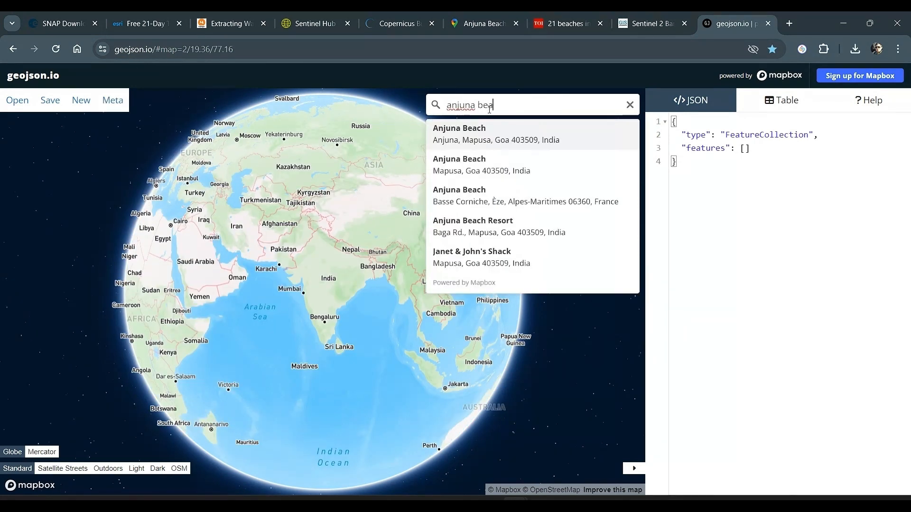
{"action": "left_click", "coordinate": [512, 141]}
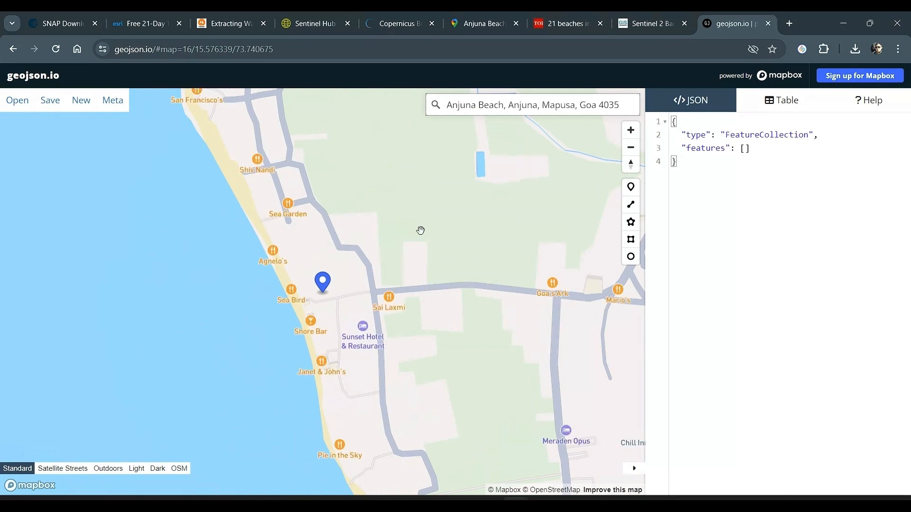
Draw a rectangle over the coast from Vagator to Calangute, spanning about 73.723 to 73.766 longitude and 15.531 to 15.606 latitude
{"action": "scroll", "coordinate": [410, 267], "scroll_direction": "down", "scroll_amount": 5}
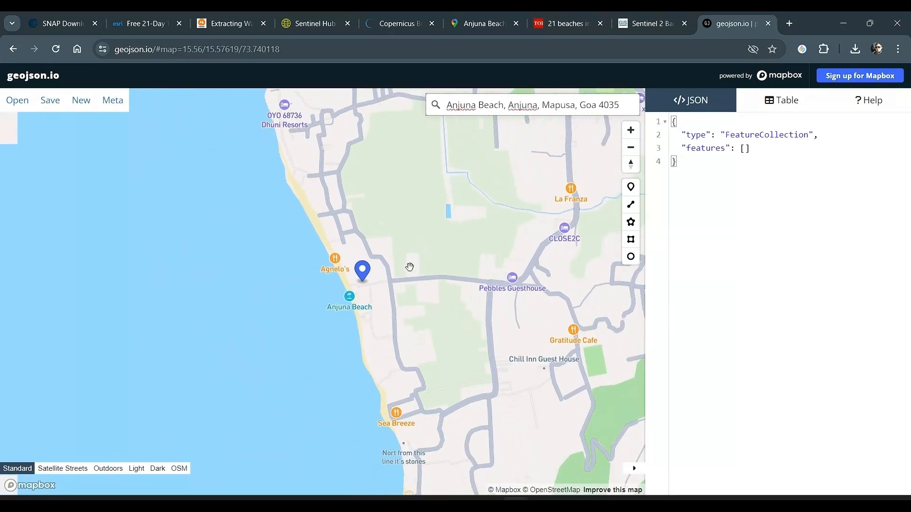
{"action": "scroll", "coordinate": [409, 267], "scroll_direction": "down", "scroll_amount": 5}
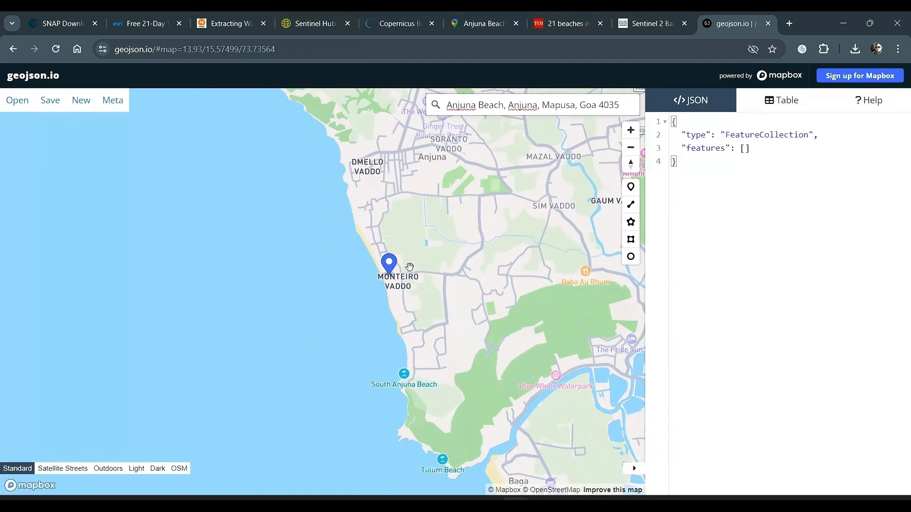
{"action": "left_click_drag", "start_coordinate": [411, 207], "coordinate": [406, 272]}
{"action": "scroll", "coordinate": [420, 295], "scroll_direction": "down", "scroll_amount": 2}
{"action": "scroll", "coordinate": [427, 273], "scroll_direction": "down", "scroll_amount": 3}
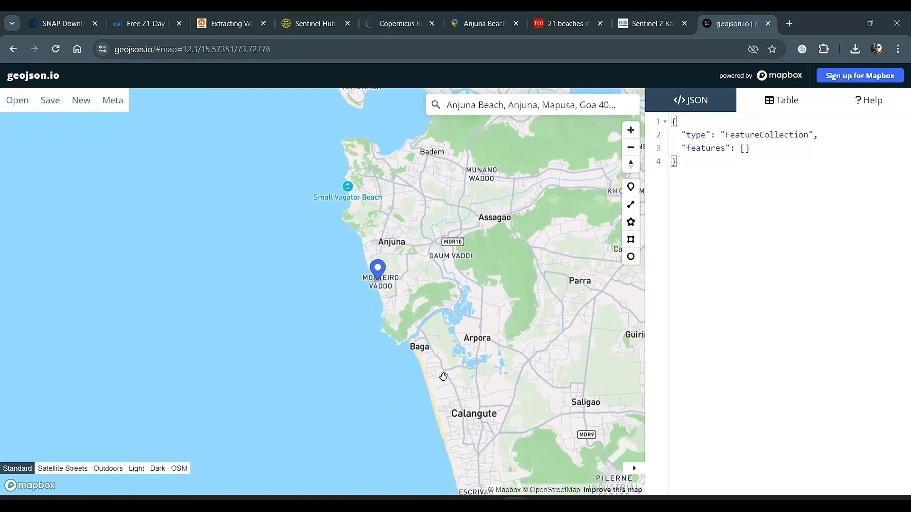
{"action": "left_click", "coordinate": [632, 240]}
{"action": "left_click", "coordinate": [301, 151]}
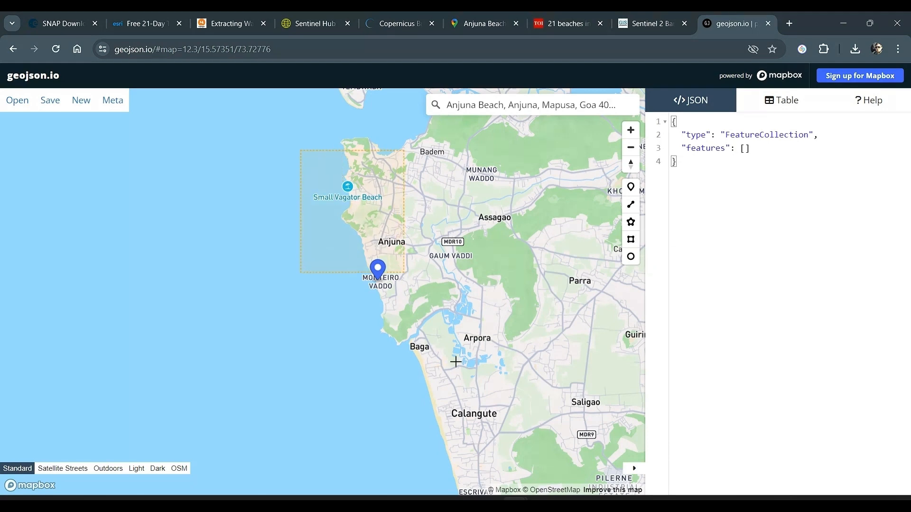
{"action": "left_click", "coordinate": [486, 480]}
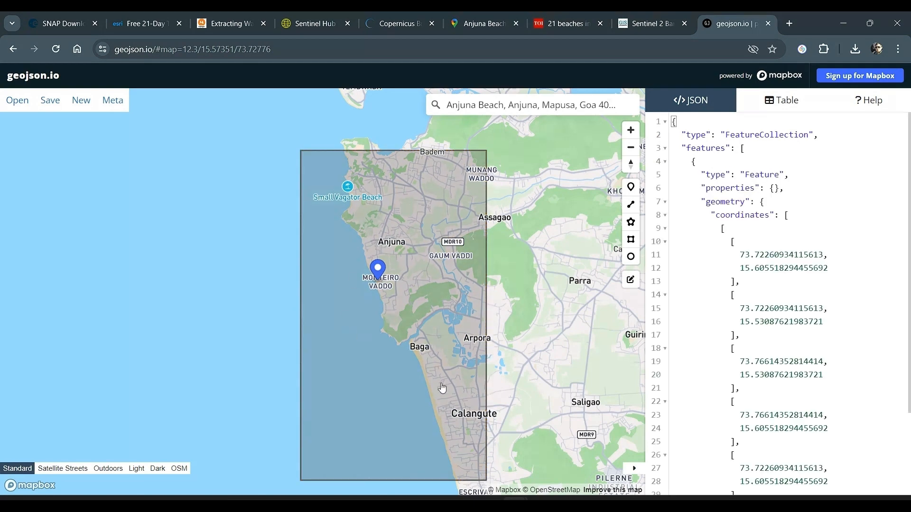
Export the Anjuna boundary rectangle in WKT format and show the downloaded file in its folder
{"action": "left_click", "coordinate": [50, 100]}
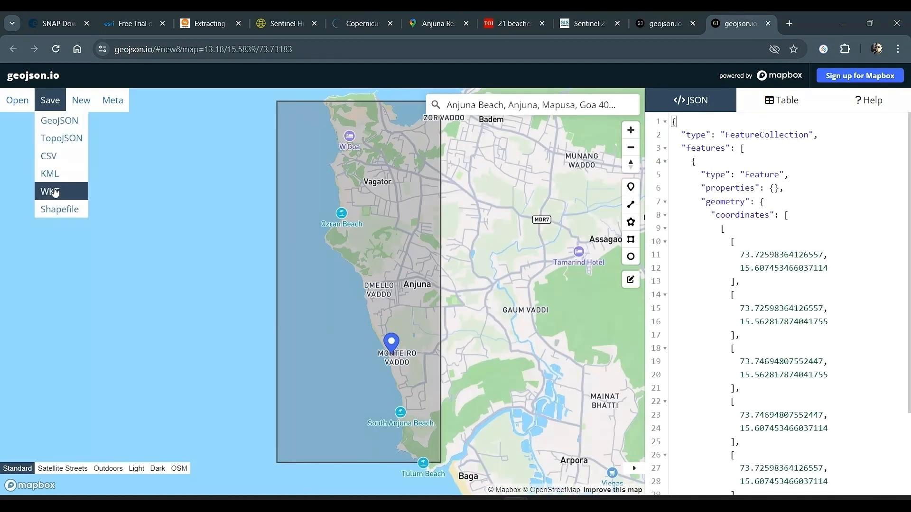
{"action": "left_click", "coordinate": [54, 192]}
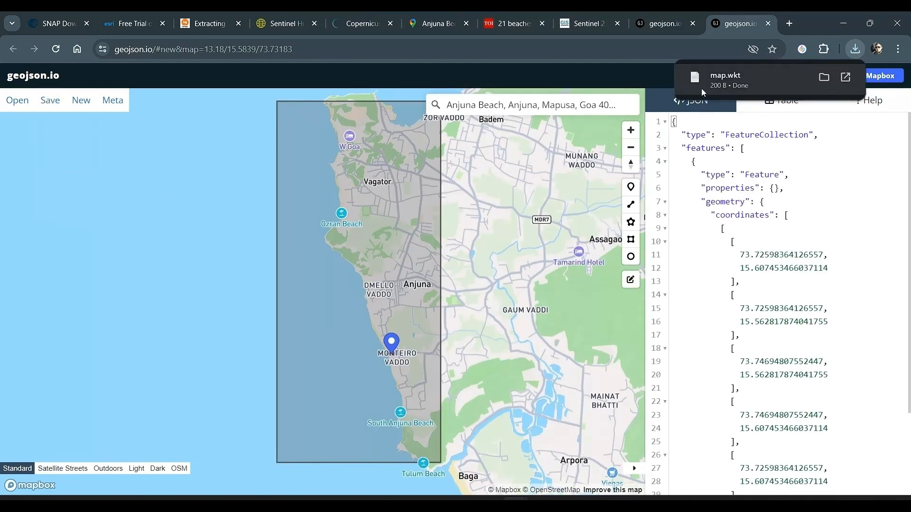
{"action": "left_click", "coordinate": [823, 76]}
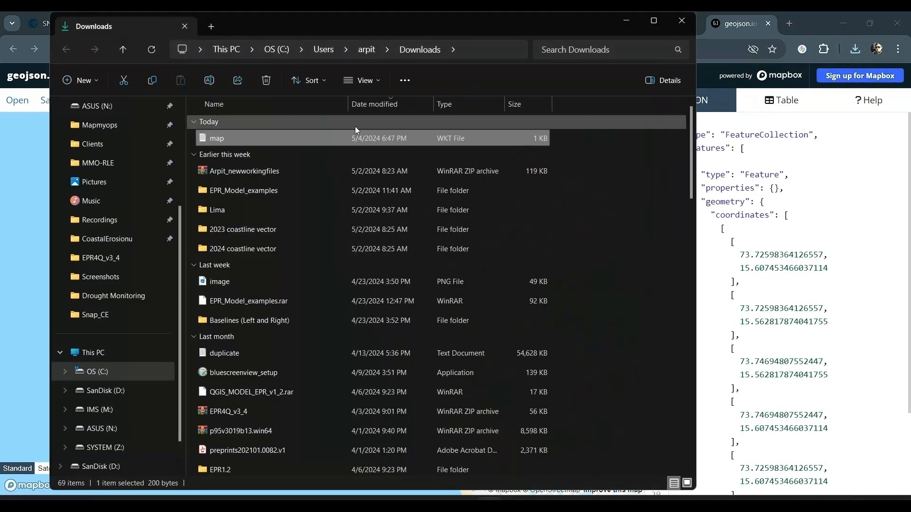
Rename the downloaded WKT map file as AnjunaWKT_Ngoa
{"action": "left_click", "coordinate": [216, 138]}
{"action": "type", "text": "Anjuna"}
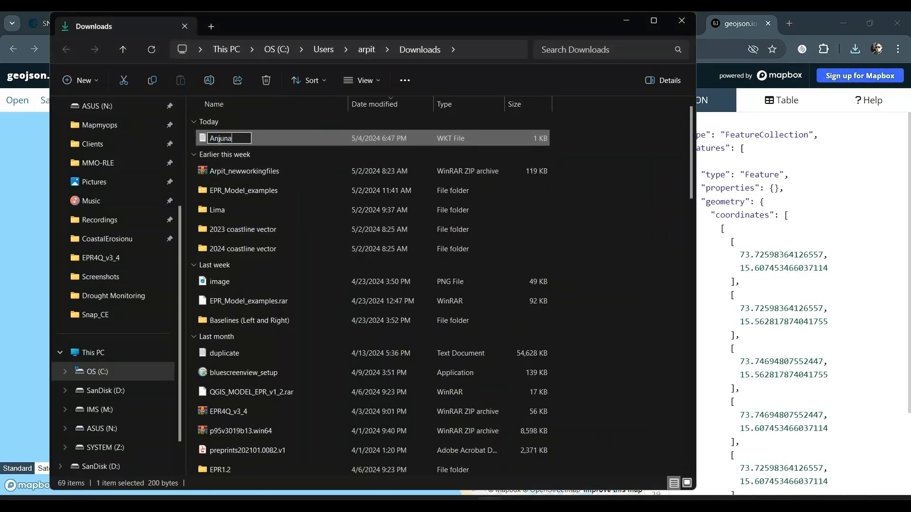
{"action": "type", "text": "WKT_Ngoa"}
{"action": "key", "text": "Return"}
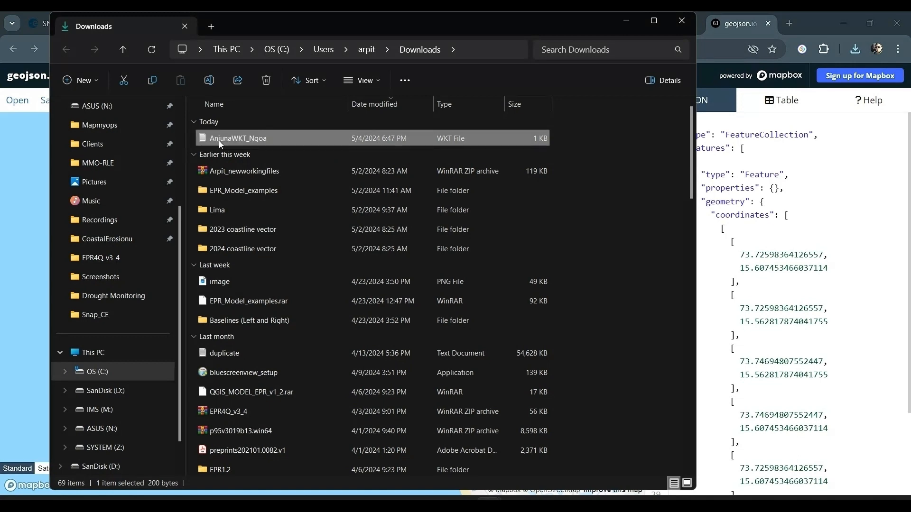
Place the AnjunaWKT_Ngoa file in the Snap_CE folder on the Desktop and close the extra geojson.io page
{"action": "key", "text": "alt+Tab"}
{"action": "key", "text": "alt+Tab"}
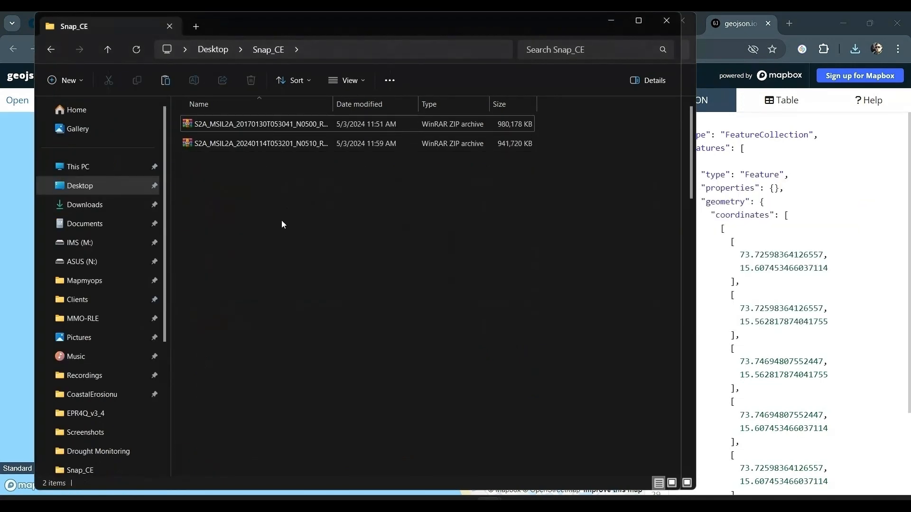
{"action": "key", "text": "ctrl+v"}
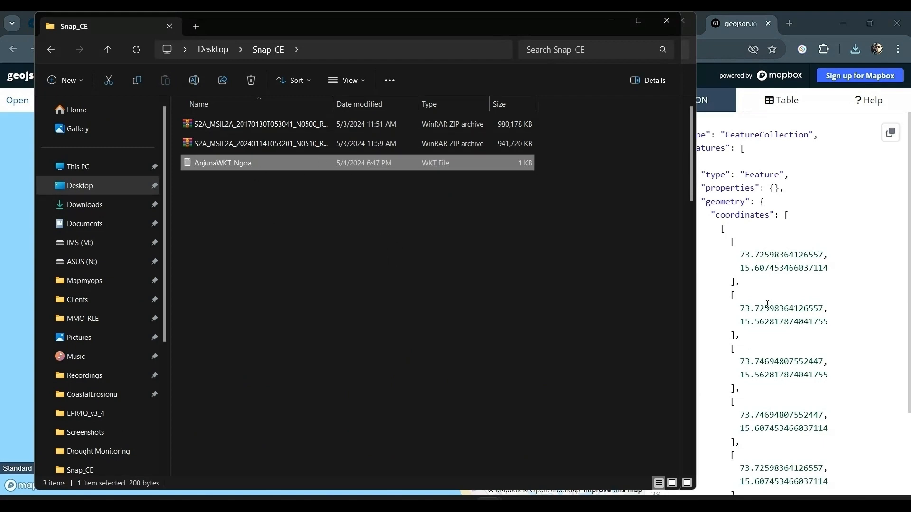
{"action": "left_click", "coordinate": [814, 107]}
{"action": "key", "text": "ctrl+w"}
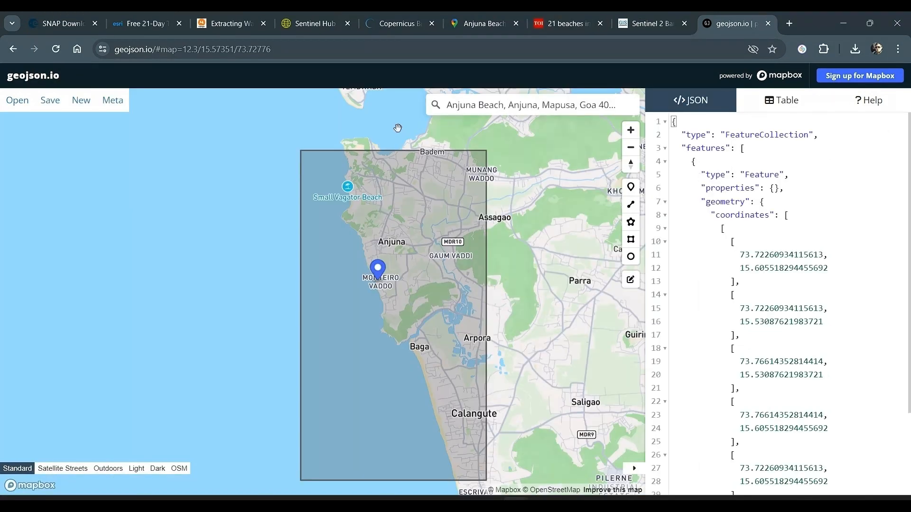
Switch to EO Browser, frame the Anjuna coast, enable advanced search for Sentinel-2 L2A and lower the maximum cloud coverage
{"action": "left_click", "coordinate": [303, 19]}
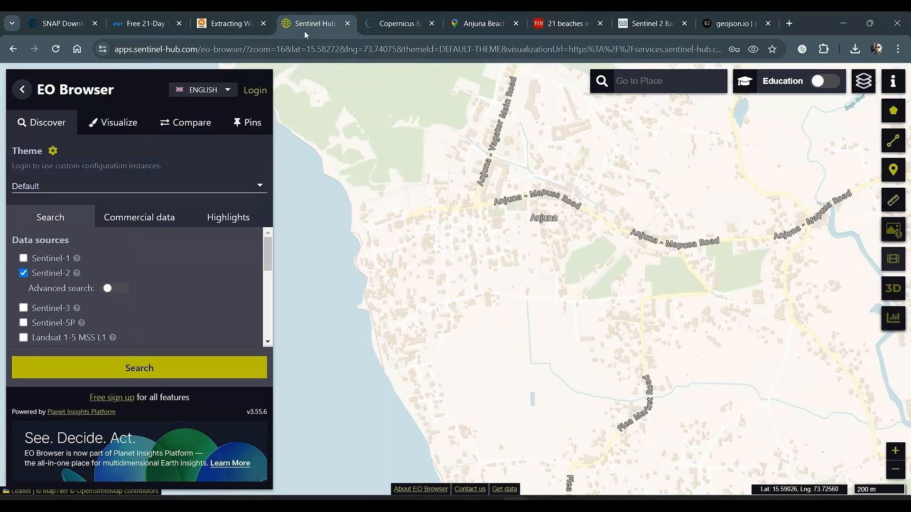
{"action": "scroll", "coordinate": [546, 273], "scroll_direction": "down", "scroll_amount": 4}
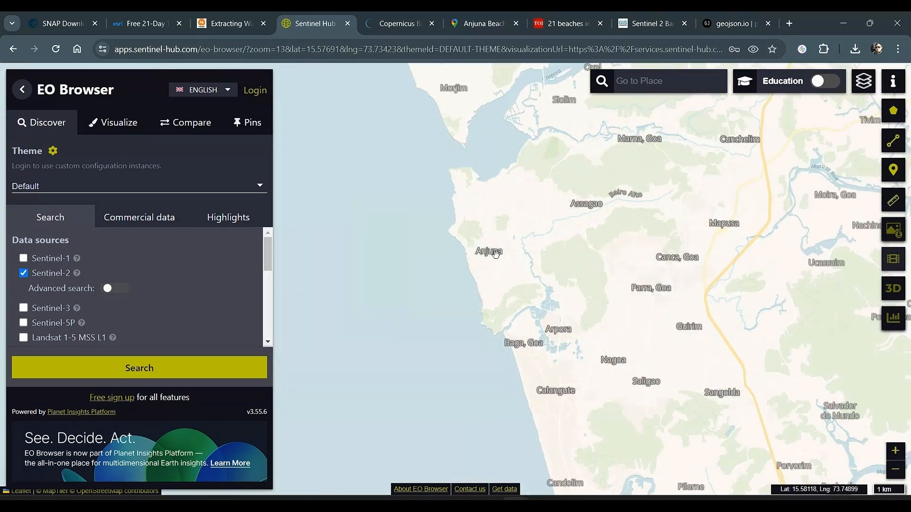
{"action": "scroll", "coordinate": [480, 243], "scroll_direction": "up", "scroll_amount": 1}
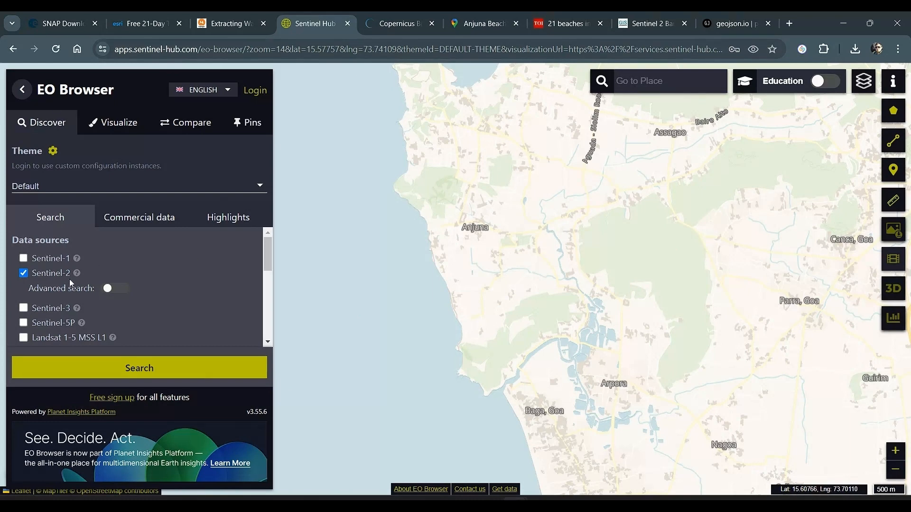
{"action": "left_click", "coordinate": [106, 289]}
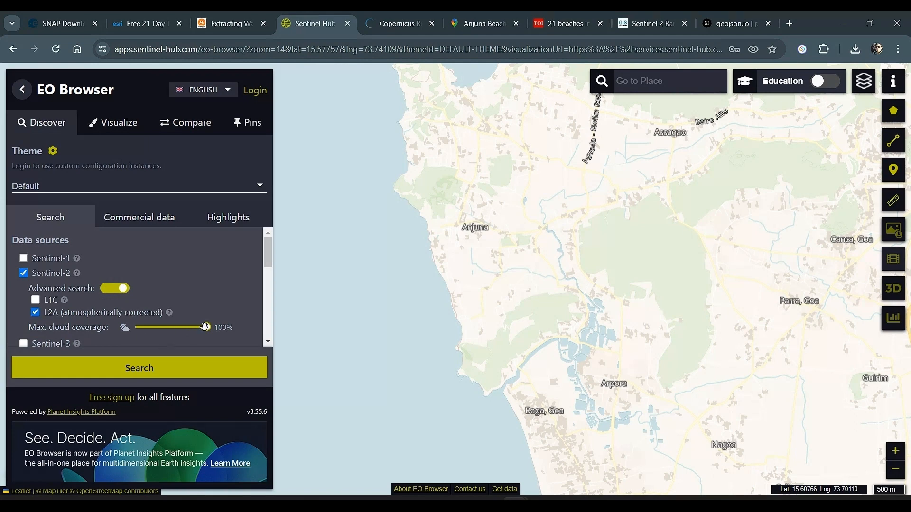
{"action": "left_click_drag", "start_coordinate": [144, 331], "coordinate": [139, 331]}
Set the start date of the search time range to 2024-01-01
{"action": "left_click_drag", "start_coordinate": [265, 252], "coordinate": [264, 339]}
{"action": "left_click", "coordinate": [52, 339]}
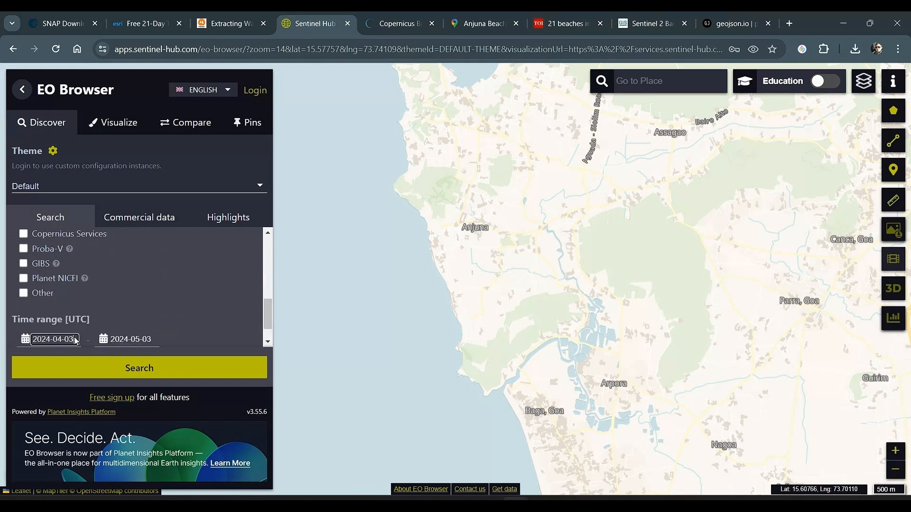
{"action": "scroll", "coordinate": [257, 299], "scroll_direction": "down", "scroll_amount": 2}
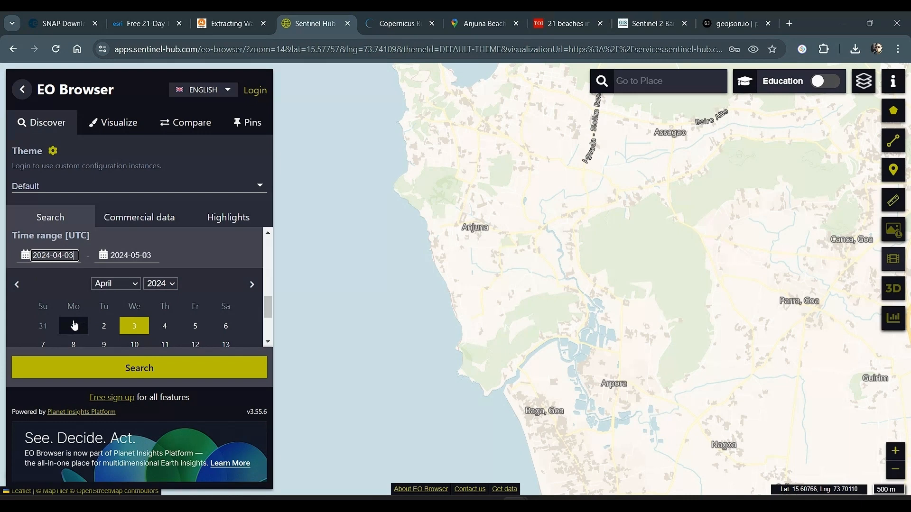
{"action": "left_click", "coordinate": [116, 283]}
{"action": "left_click", "coordinate": [111, 295]}
{"action": "left_click", "coordinate": [74, 326]}
Set the end date of the search time range to 2024-01-31
{"action": "left_click", "coordinate": [132, 310]}
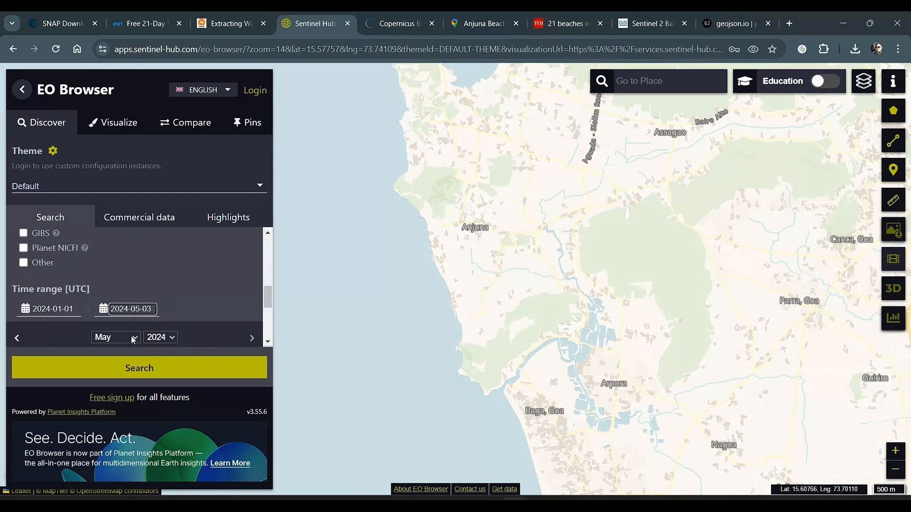
{"action": "left_click", "coordinate": [131, 336]}
{"action": "left_click", "coordinate": [126, 349]}
{"action": "left_click_drag", "start_coordinate": [267, 298], "coordinate": [264, 320]}
{"action": "left_click", "coordinate": [143, 310]}
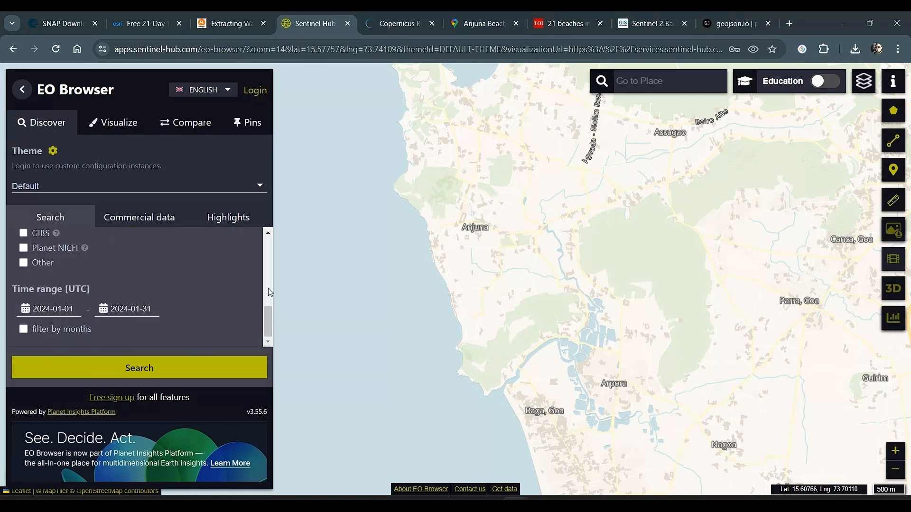
Search for matching Sentinel-2 L2A scenes and visualize the one dated 2024-01-14
{"action": "mouse_move", "coordinate": [266, 317]}
{"action": "left_mouse_down"}
{"action": "mouse_move", "coordinate": [273, 235]}
{"action": "mouse_move", "coordinate": [269, 321]}
{"action": "left_mouse_up"}
{"action": "left_click", "coordinate": [216, 363]}
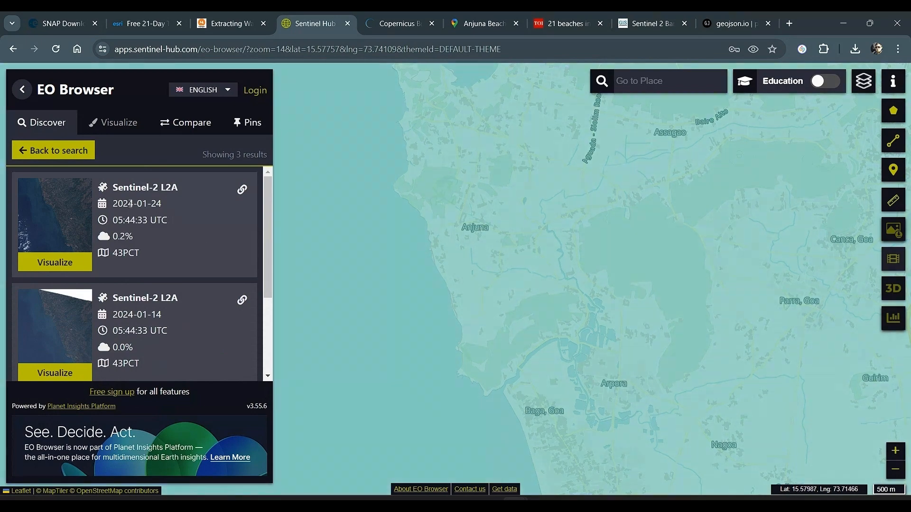
{"action": "left_click", "coordinate": [58, 372]}
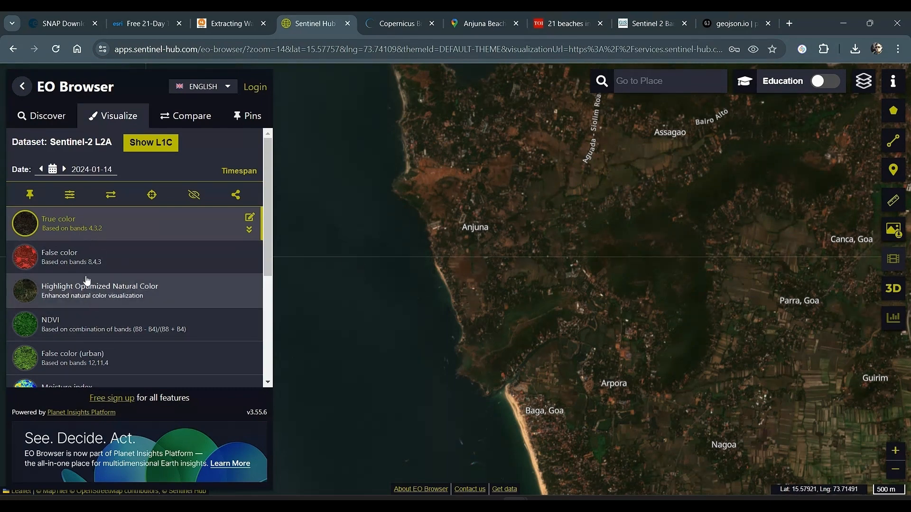
View the Anjuna coast scene in False color (bands 8,4,3) and in the NDWI visualization
{"action": "left_click", "coordinate": [104, 264]}
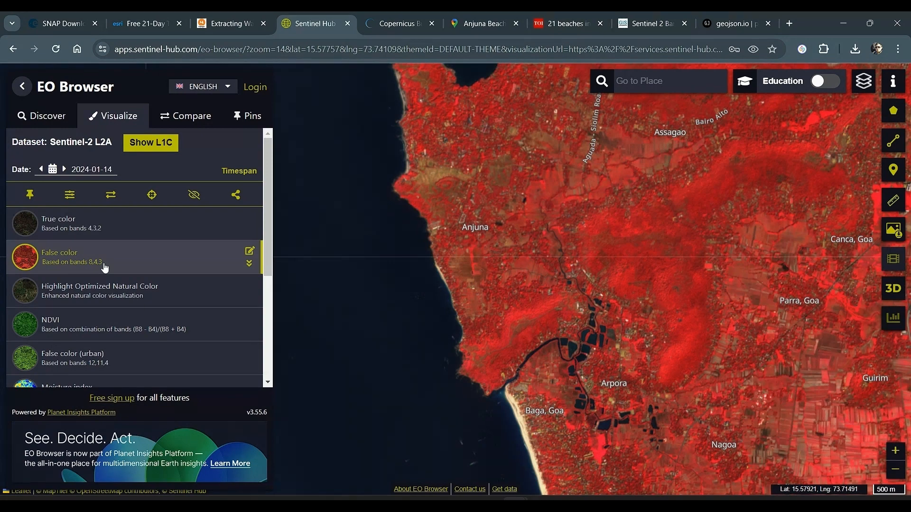
{"action": "scroll", "coordinate": [128, 333], "scroll_direction": "down", "scroll_amount": 1}
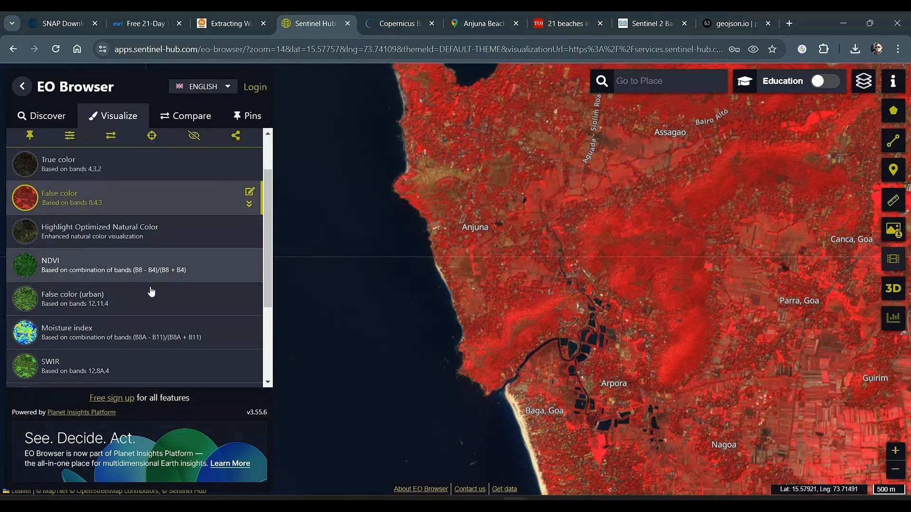
{"action": "scroll", "coordinate": [131, 361], "scroll_direction": "down", "scroll_amount": 1}
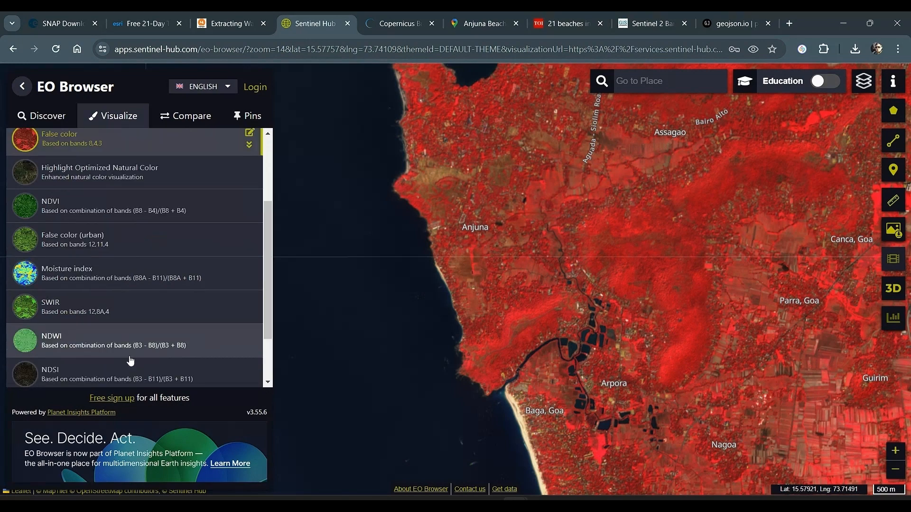
{"action": "scroll", "coordinate": [123, 317], "scroll_direction": "down", "scroll_amount": 1}
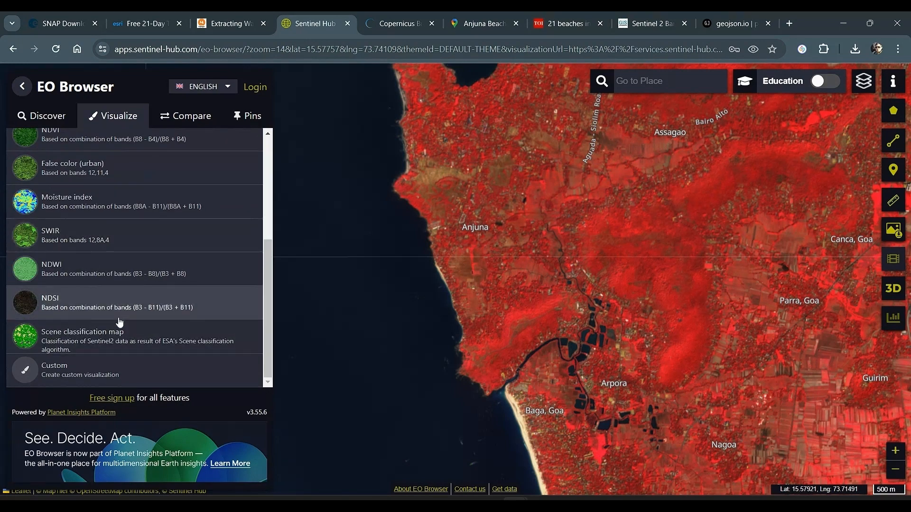
{"action": "scroll", "coordinate": [118, 321], "scroll_direction": "up", "scroll_amount": 3}
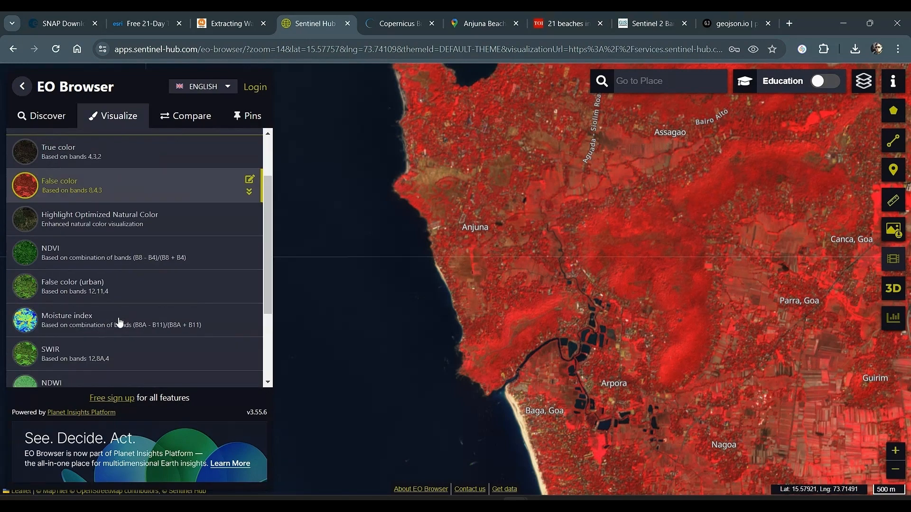
{"action": "left_click", "coordinate": [126, 382]}
{"action": "scroll", "coordinate": [119, 308], "scroll_direction": "down", "scroll_amount": 3}
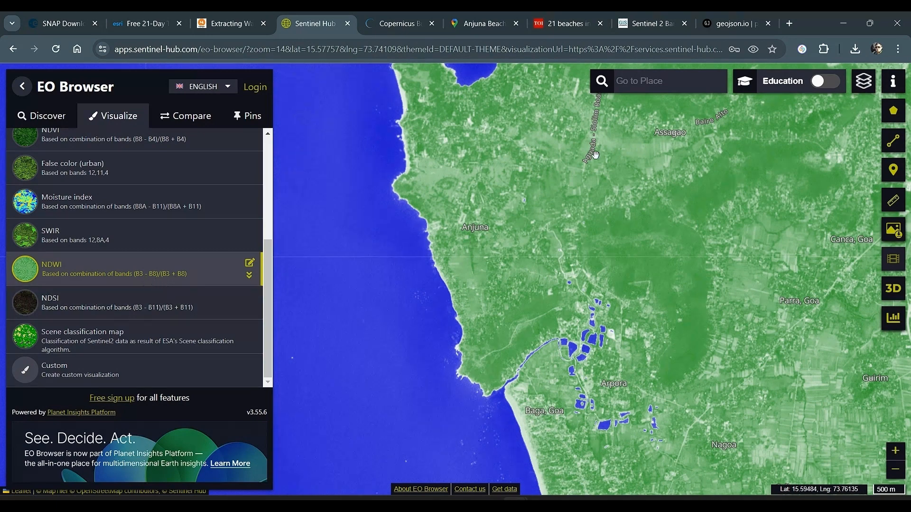
Switch to the GISGeography article on Sentinel 2 bands and review the number of bands, their resolutions and wavelengths
{"action": "left_click", "coordinate": [648, 23]}
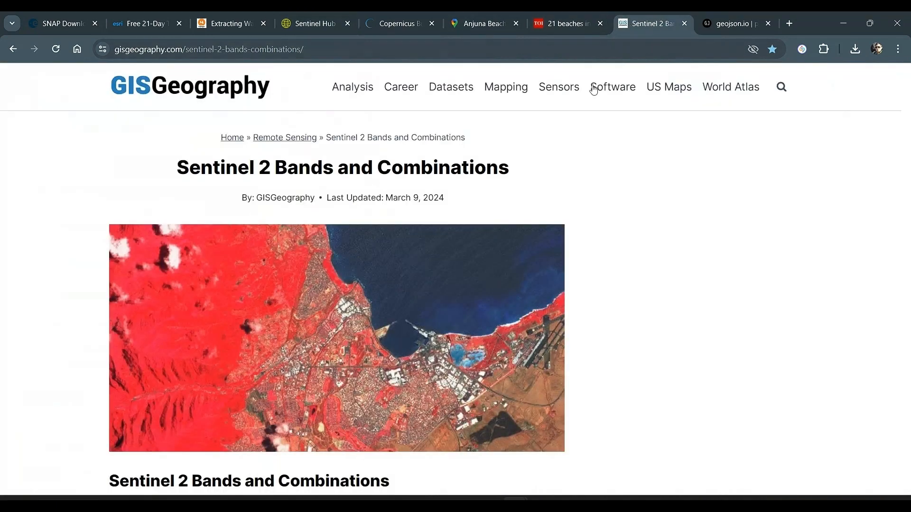
{"action": "scroll", "coordinate": [353, 224], "scroll_direction": "down", "scroll_amount": 1}
{"action": "scroll", "coordinate": [355, 223], "scroll_direction": "up", "scroll_amount": 1}
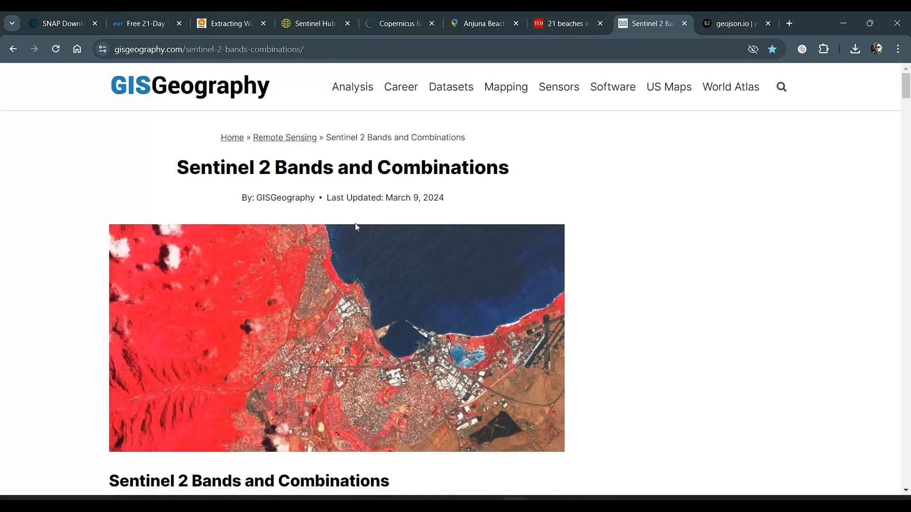
{"action": "scroll", "coordinate": [252, 226], "scroll_direction": "down", "scroll_amount": 5}
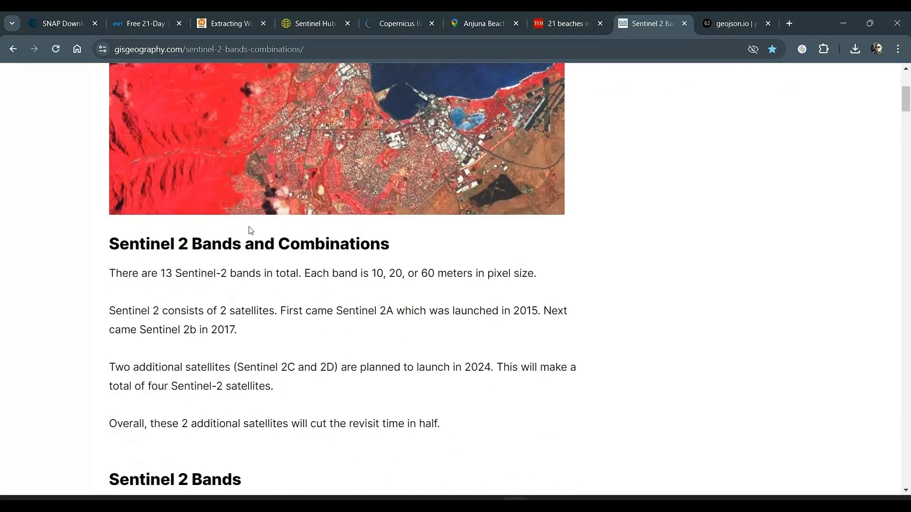
{"action": "left_click_drag", "start_coordinate": [161, 214], "coordinate": [542, 211]}
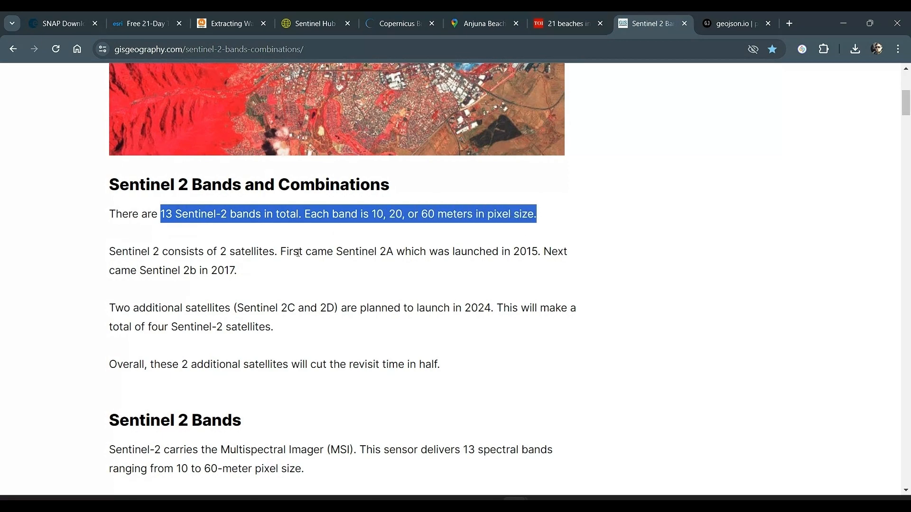
{"action": "scroll", "coordinate": [305, 302], "scroll_direction": "down", "scroll_amount": 10}
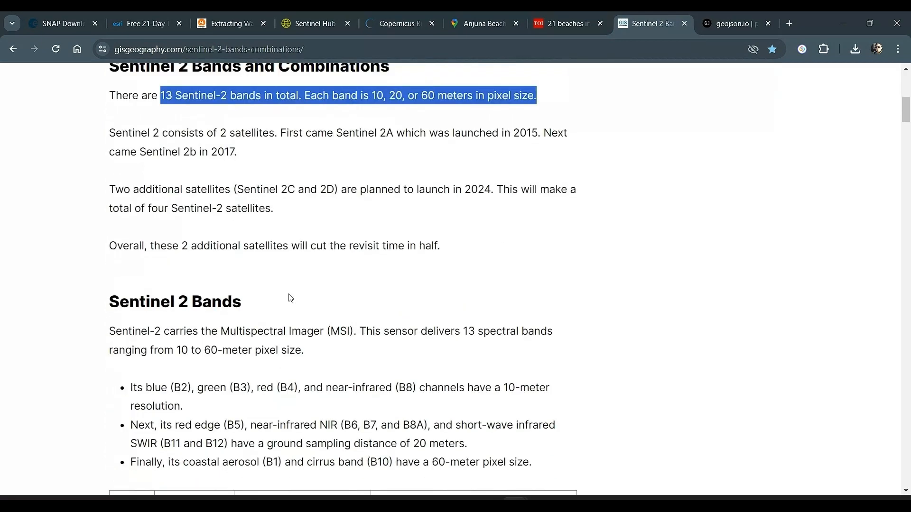
{"action": "scroll", "coordinate": [290, 299], "scroll_direction": "down", "scroll_amount": 2}
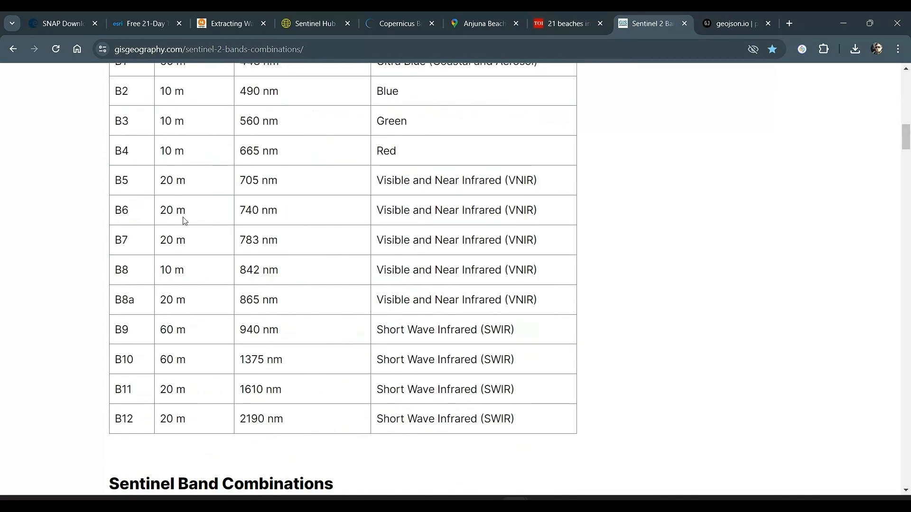
{"action": "scroll", "coordinate": [157, 115], "scroll_direction": "up", "scroll_amount": 1}
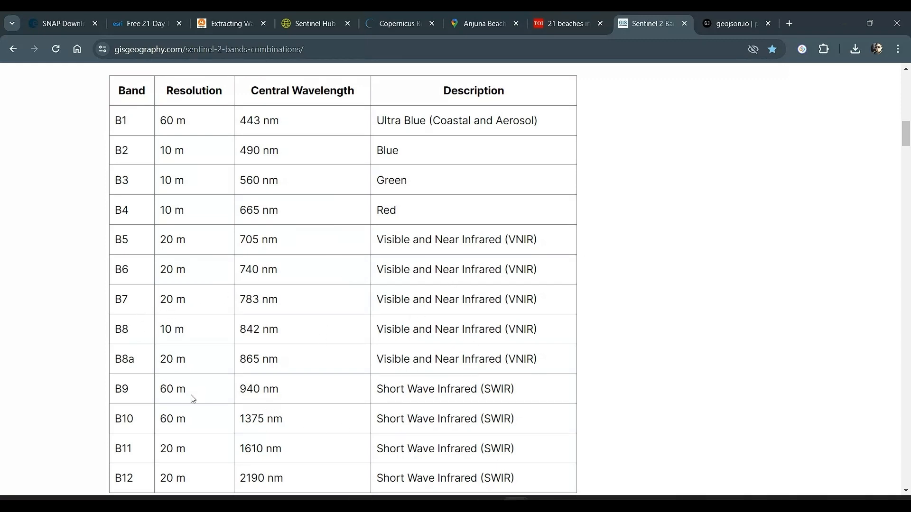
Review the Natural Color, Color Infrared and Short-Wave Infrared band combinations in the Sentinel 2 article
{"action": "scroll", "coordinate": [380, 414], "scroll_direction": "down", "scroll_amount": 12}
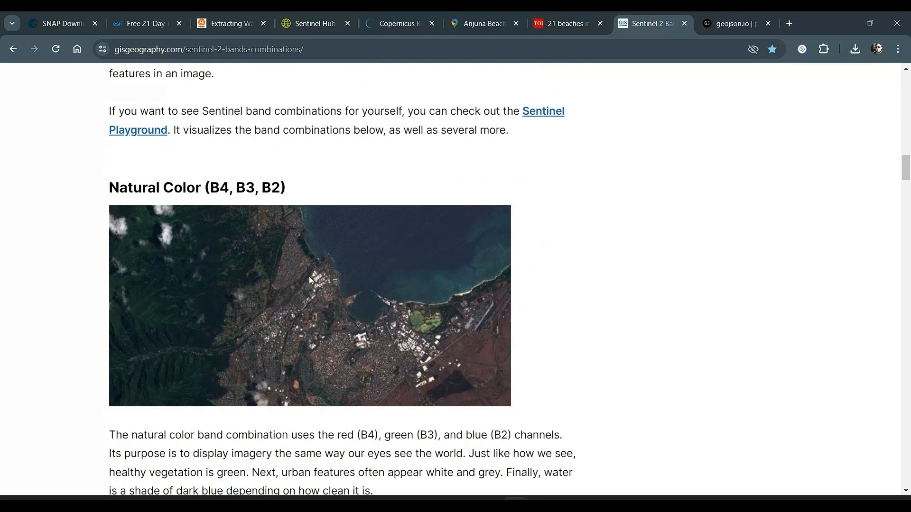
{"action": "scroll", "coordinate": [304, 286], "scroll_direction": "down", "scroll_amount": 8}
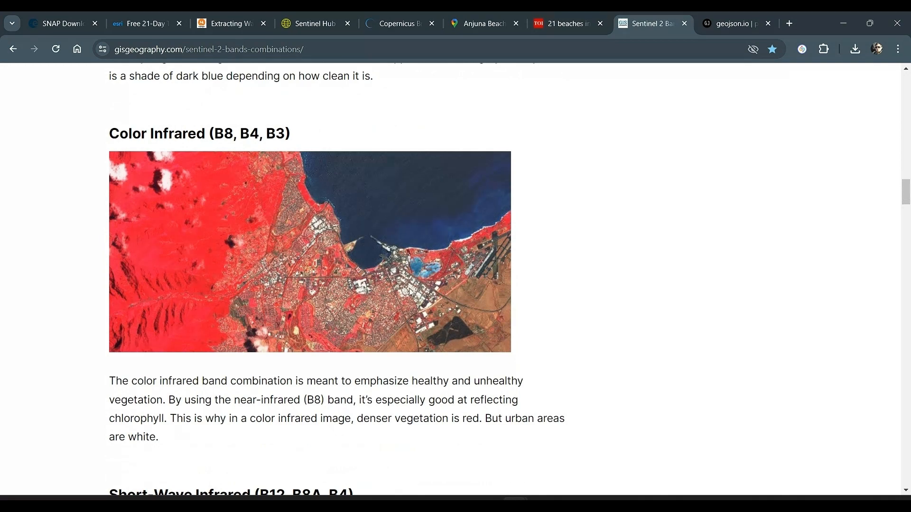
{"action": "scroll", "coordinate": [411, 292], "scroll_direction": "down", "scroll_amount": 7}
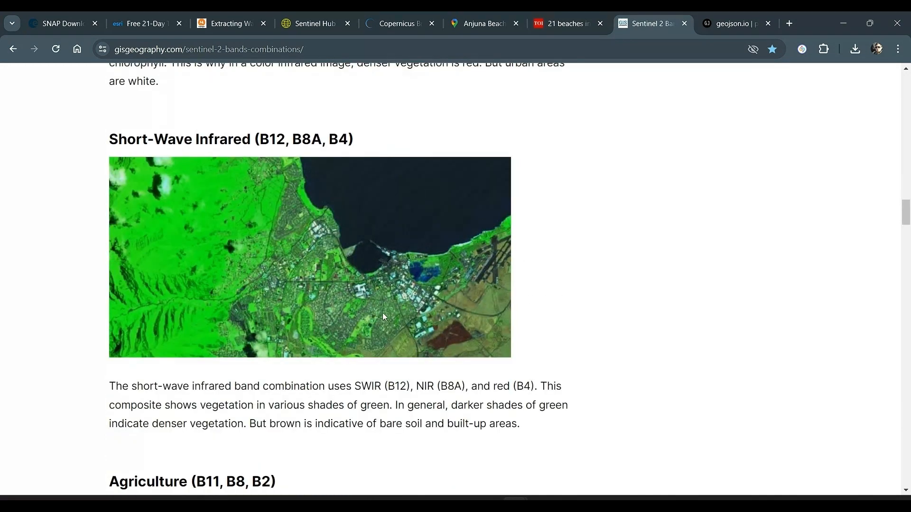
{"action": "scroll", "coordinate": [389, 423], "scroll_direction": "down", "scroll_amount": 1}
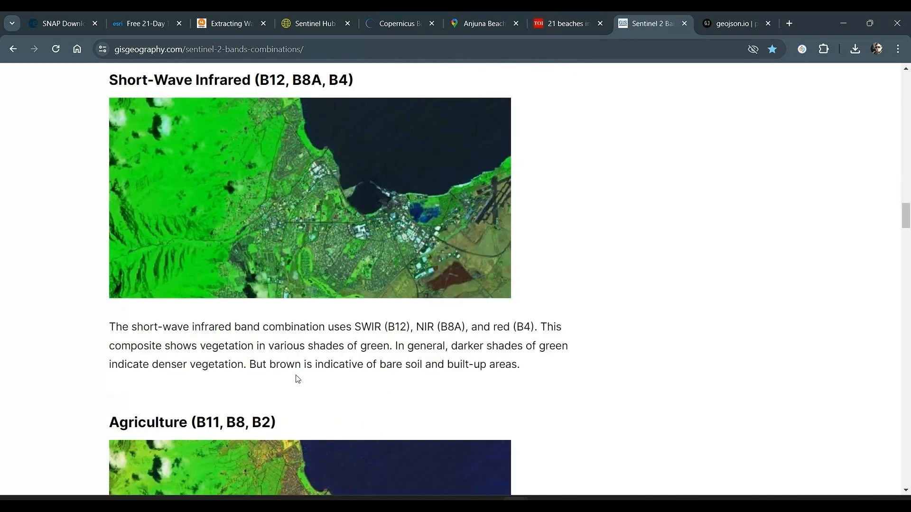
Review the rest of the Short-Wave Infrared text and the Agriculture, Geology and Bathymetric band combinations in the article
{"action": "left_click_drag", "start_coordinate": [259, 367], "coordinate": [545, 374]}
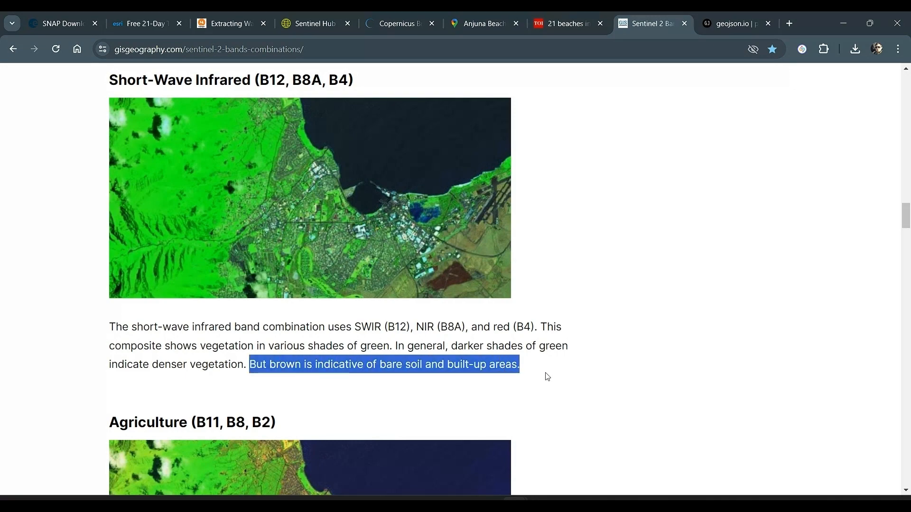
{"action": "left_click_drag", "start_coordinate": [485, 350], "coordinate": [295, 364]}
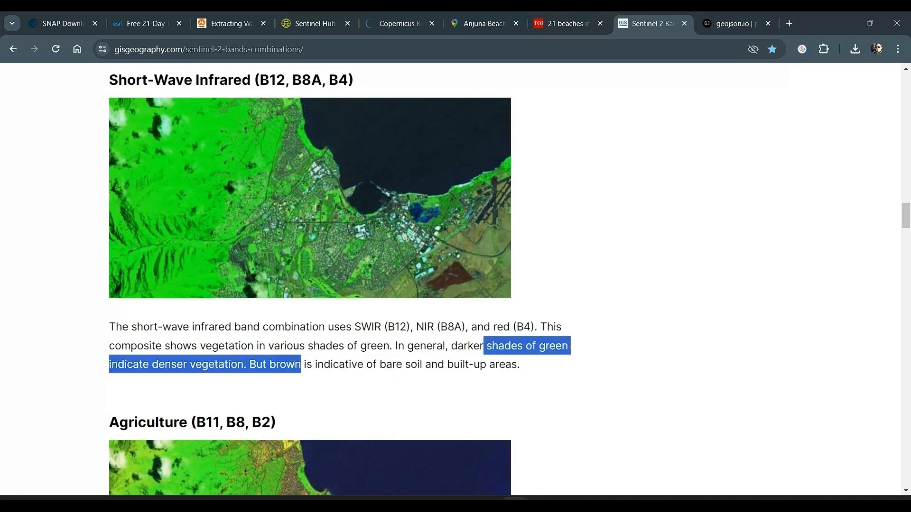
{"action": "scroll", "coordinate": [375, 381], "scroll_direction": "down", "scroll_amount": 4}
{"action": "scroll", "coordinate": [375, 381], "scroll_direction": "down", "scroll_amount": 6}
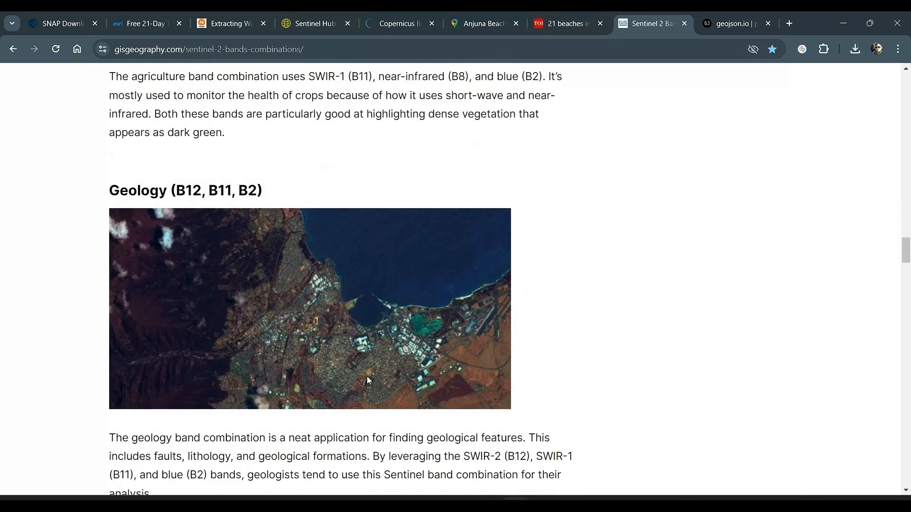
{"action": "scroll", "coordinate": [375, 381], "scroll_direction": "down", "scroll_amount": 7}
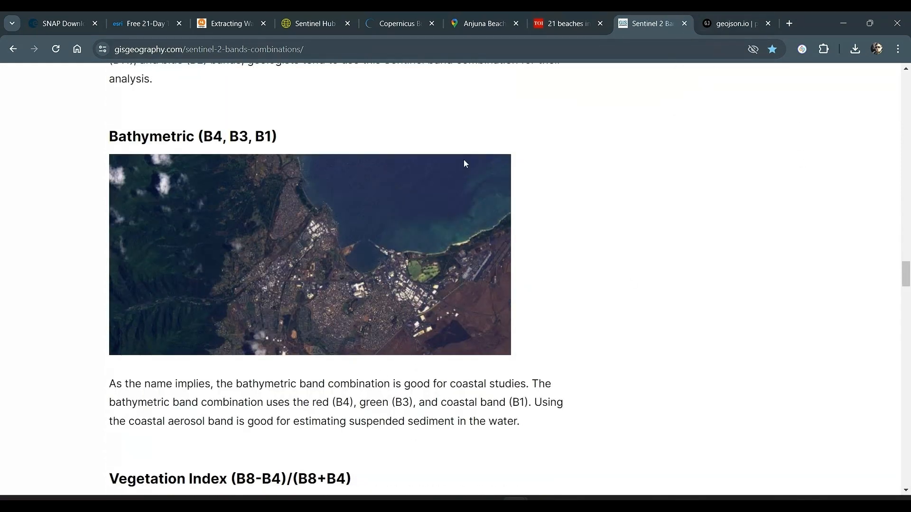
Return to EO Browser and view the 2024-01-14 Anjuna scene in True color, checking the other available visualizations
{"action": "left_click", "coordinate": [299, 25]}
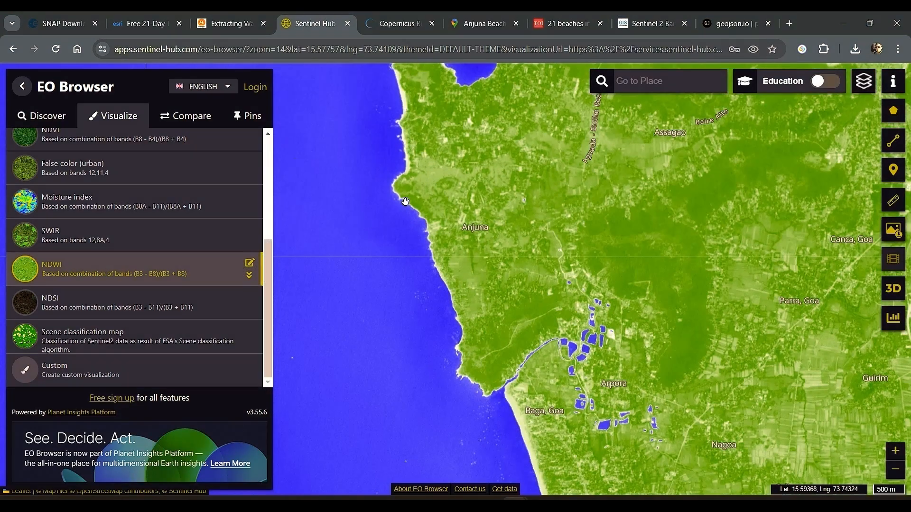
{"action": "scroll", "coordinate": [130, 240], "scroll_direction": "up", "scroll_amount": 5}
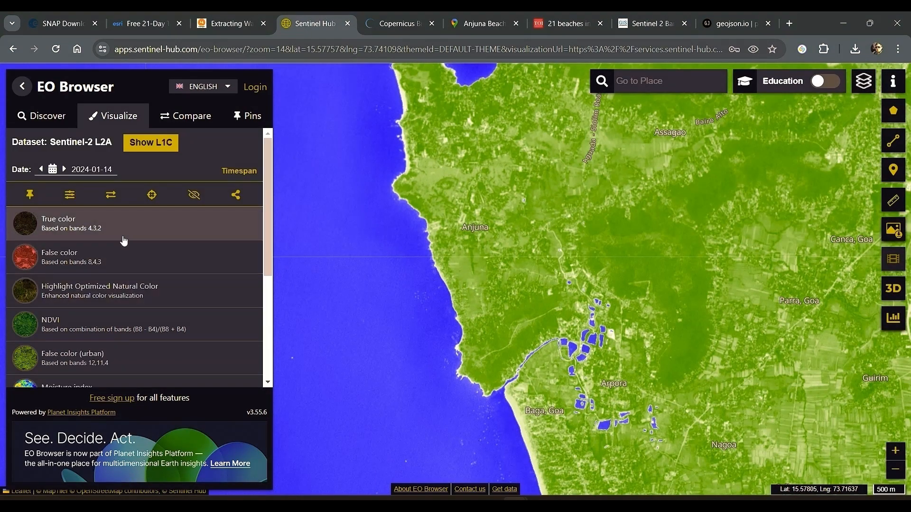
{"action": "left_click", "coordinate": [123, 240]}
{"action": "scroll", "coordinate": [153, 260], "scroll_direction": "down", "scroll_amount": 3}
{"action": "scroll", "coordinate": [246, 240], "scroll_direction": "up", "scroll_amount": 3}
{"action": "scroll", "coordinate": [206, 286], "scroll_direction": "down", "scroll_amount": 5}
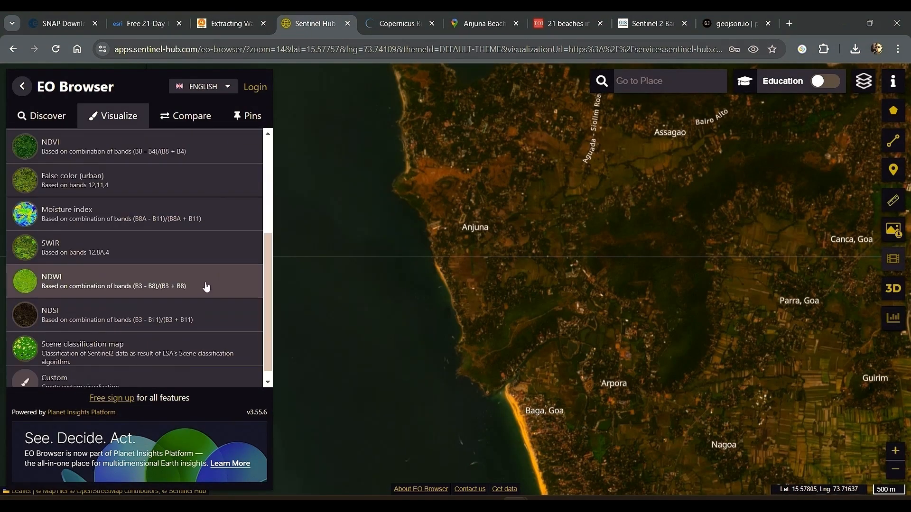
Open a custom visualization for the scene and look up the Short-Wave Infrared band combination in the Sentinel 2 article
{"action": "left_click", "coordinate": [152, 370]}
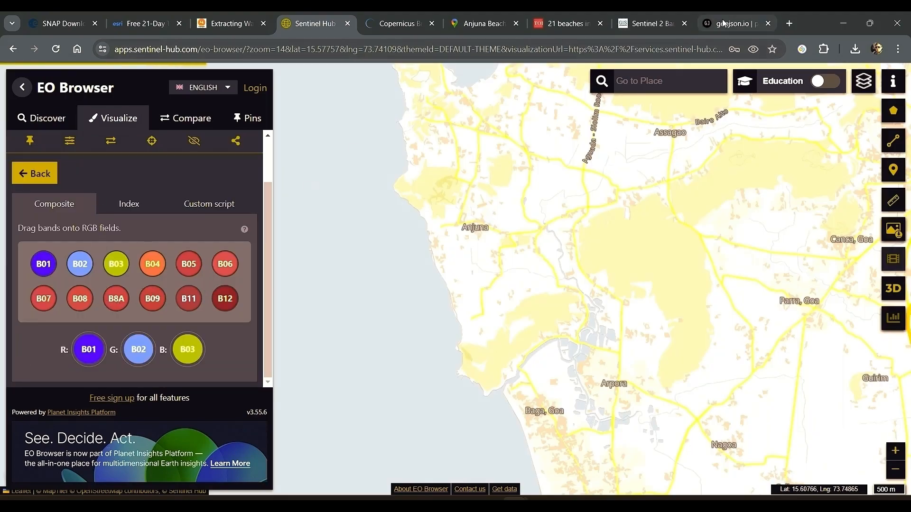
{"action": "left_click", "coordinate": [647, 19]}
{"action": "scroll", "coordinate": [591, 254], "scroll_direction": "up", "scroll_amount": 15}
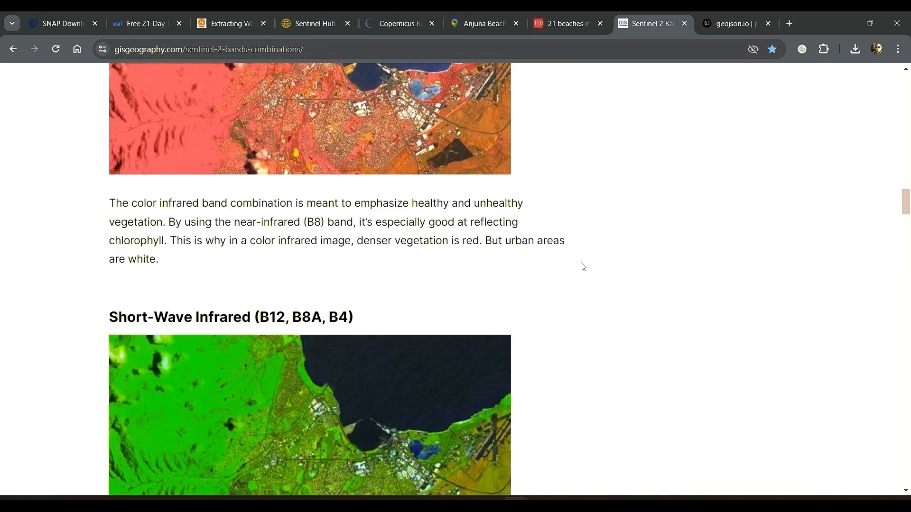
{"action": "scroll", "coordinate": [583, 267], "scroll_direction": "down", "scroll_amount": 4}
{"action": "scroll", "coordinate": [334, 139], "scroll_direction": "down", "scroll_amount": 1}
{"action": "scroll", "coordinate": [322, 143], "scroll_direction": "up", "scroll_amount": 1}
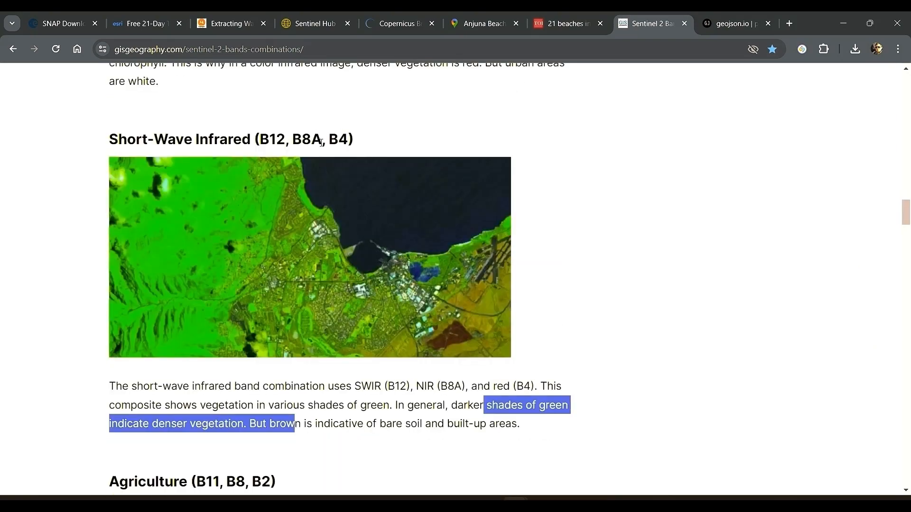
Build a custom composite in EO Browser with B12 as red, B8A as green and B04 as blue
{"action": "left_click", "coordinate": [312, 15]}
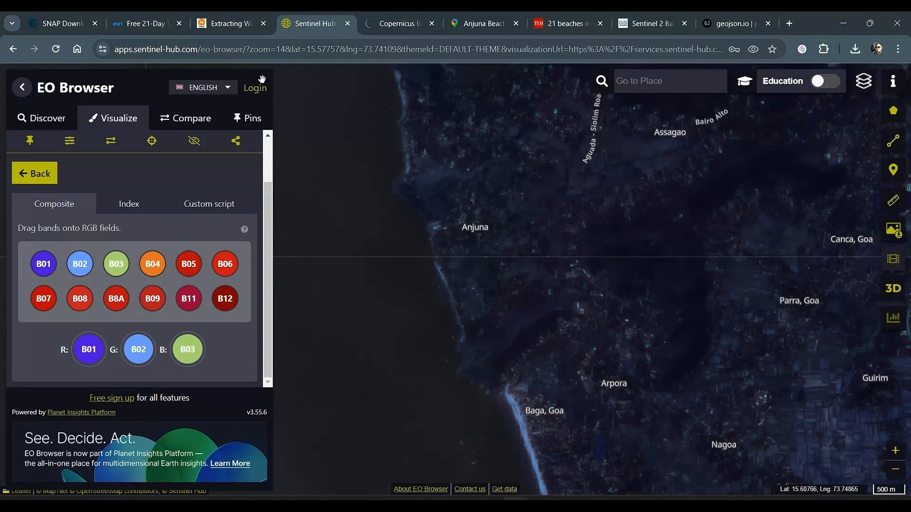
{"action": "left_click_drag", "start_coordinate": [224, 297], "coordinate": [89, 349]}
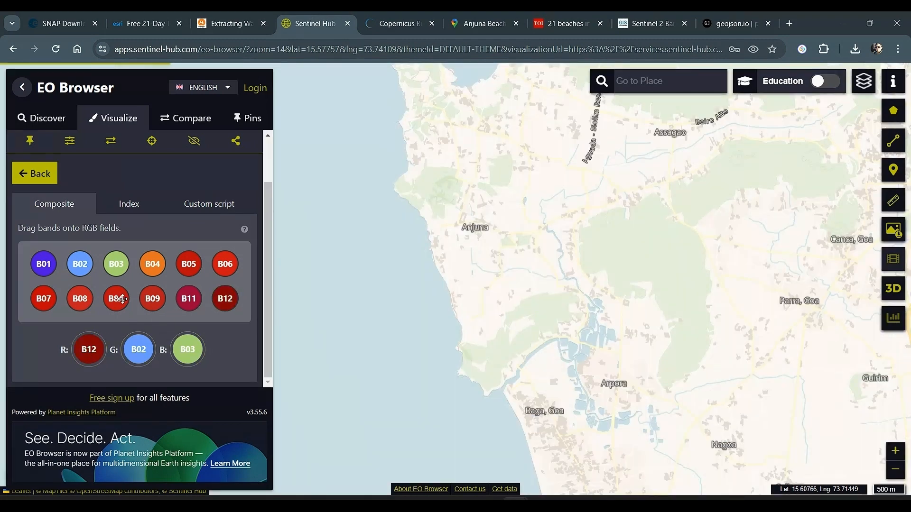
{"action": "left_click_drag", "start_coordinate": [122, 298], "coordinate": [139, 349]}
{"action": "left_click_drag", "start_coordinate": [152, 264], "coordinate": [182, 350]}
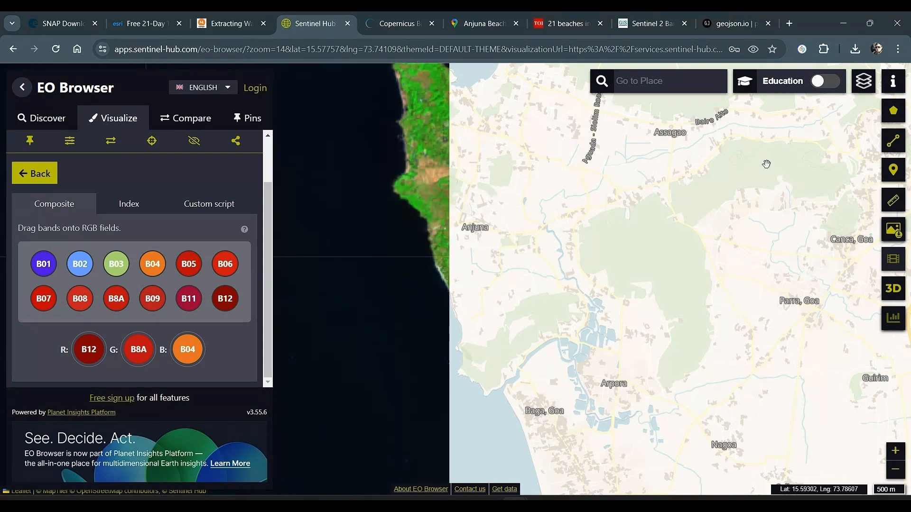
Switch the custom visualization from a composite to an index equation and bring its bands and formula into view
{"action": "left_click", "coordinate": [647, 24]}
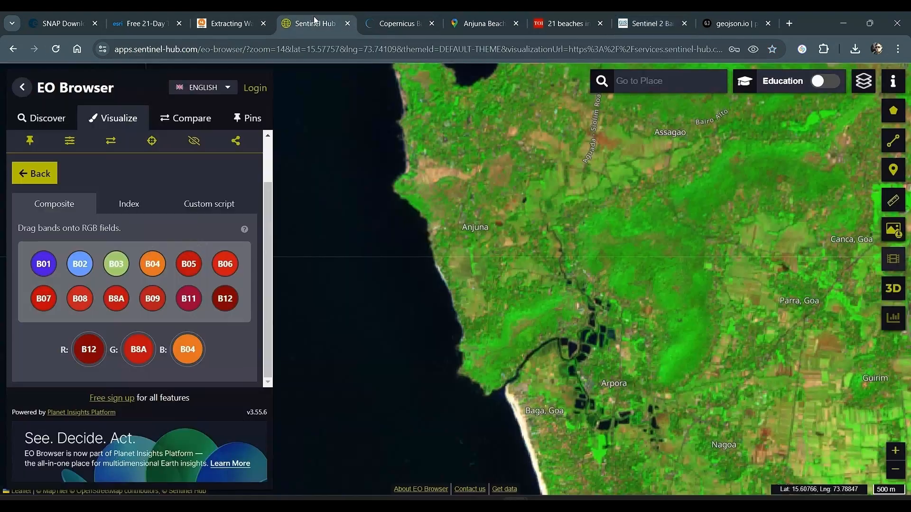
{"action": "left_click", "coordinate": [312, 23]}
{"action": "left_click", "coordinate": [128, 205]}
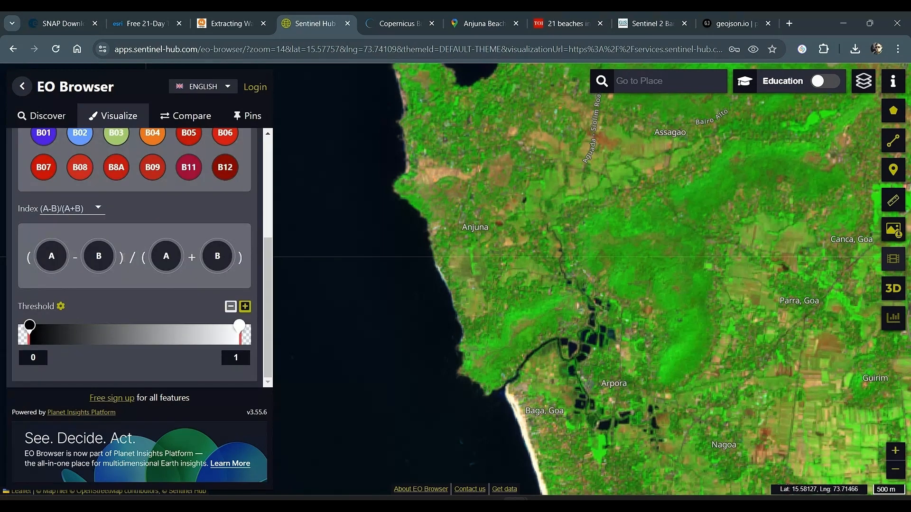
{"action": "scroll", "coordinate": [159, 188], "scroll_direction": "up", "scroll_amount": 3}
{"action": "scroll", "coordinate": [160, 219], "scroll_direction": "down", "scroll_amount": 1}
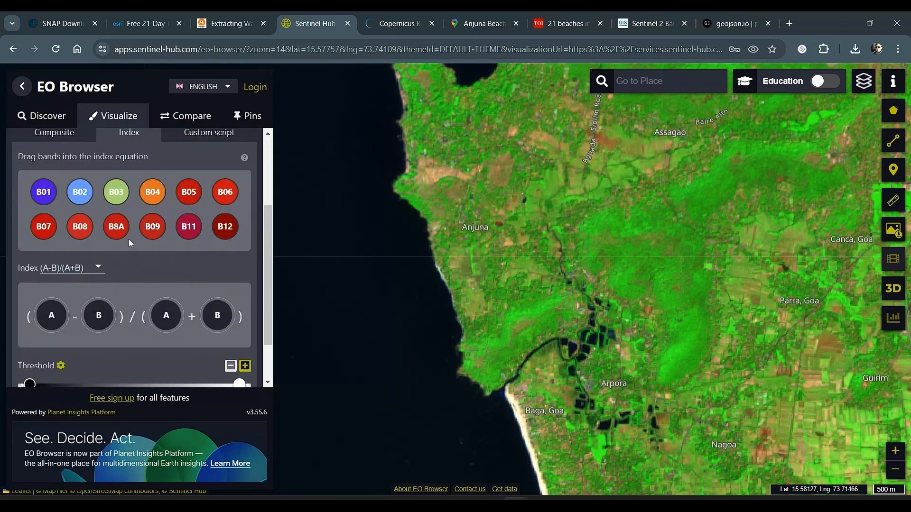
Switch to the HYDR03 Drought Monitoring PDF and look up the NDWI formula in section 5.5.1
{"action": "key", "text": "alt+Tab"}
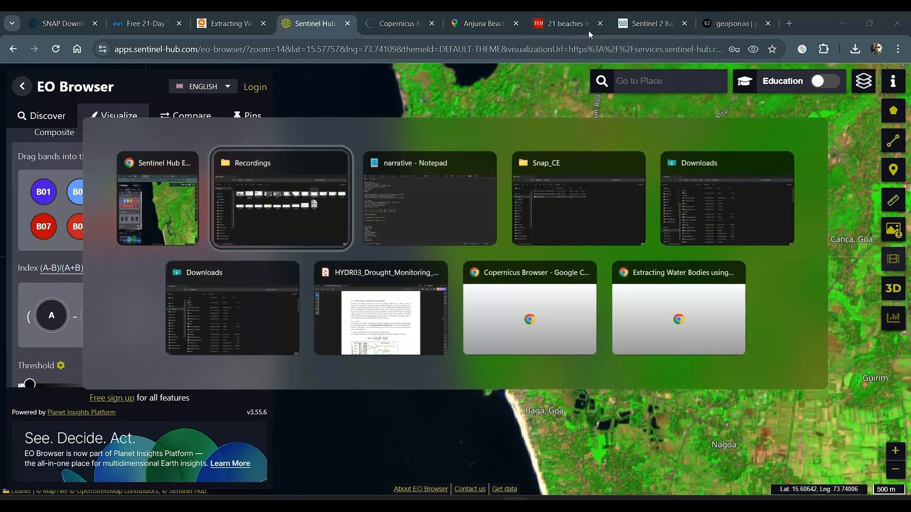
{"action": "key", "text": "alt+Tab"}
{"action": "key", "text": "alt+Tab"}
{"action": "key", "text": "alt+Tab"}
{"action": "key", "text": "alt+Tab"}
{"action": "key", "text": "alt+Tab"}
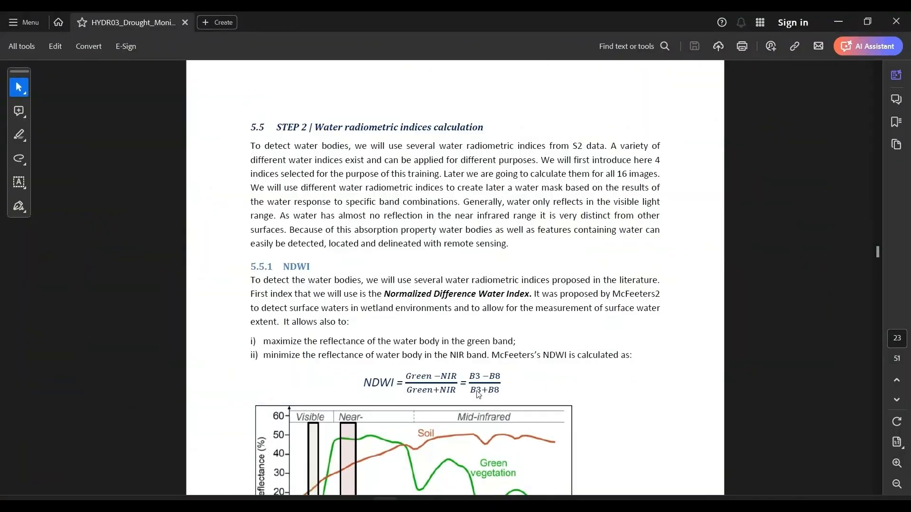
Return to EO Browser and set the (A-B)/(A+B) index with band B03 as A and B08 as B
{"action": "key", "text": "alt+Tab"}
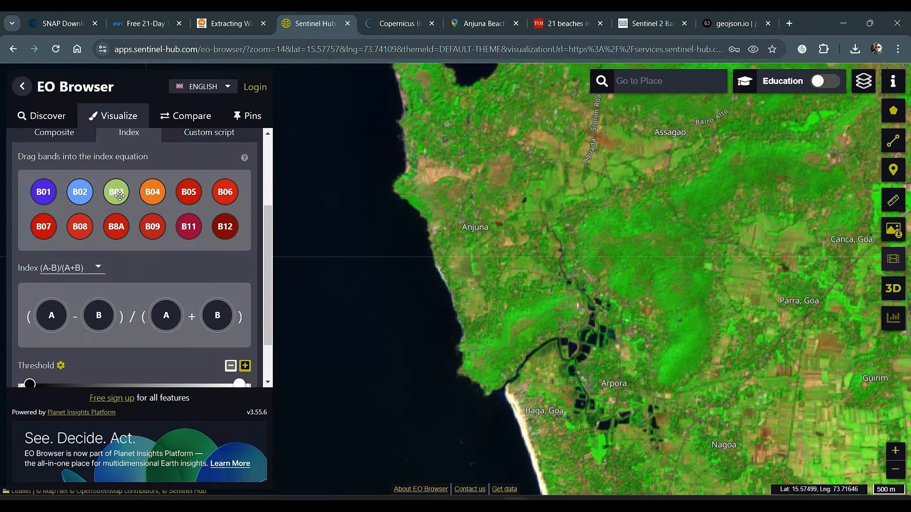
{"action": "left_click_drag", "start_coordinate": [120, 196], "coordinate": [51, 314]}
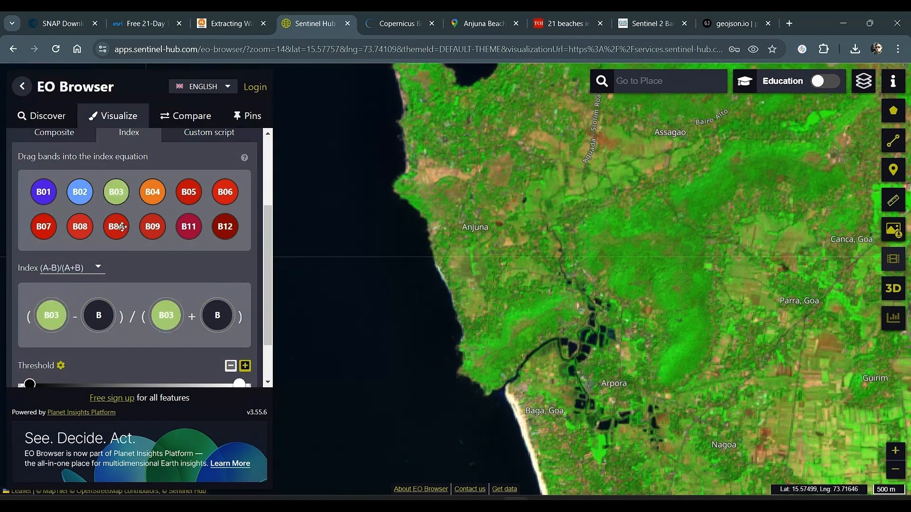
{"action": "left_click_drag", "start_coordinate": [79, 228], "coordinate": [98, 313]}
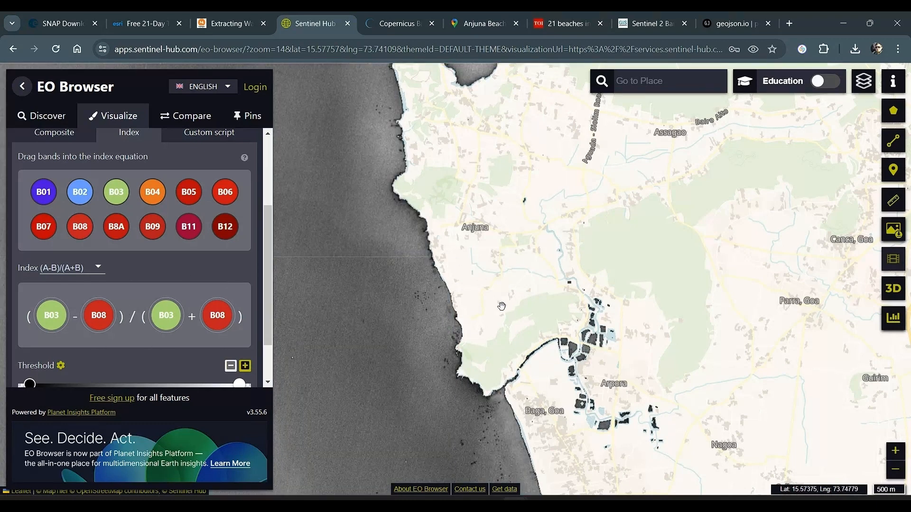
Go back to the PDF and read the water radiometric indices section, including the NDWI description and reflectance chart
{"action": "key", "text": "alt+Tab"}
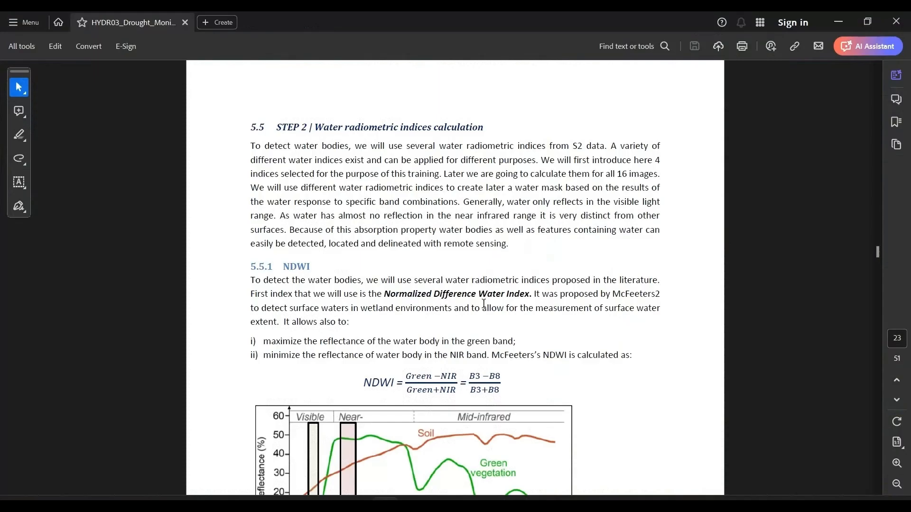
{"action": "left_click_drag", "start_coordinate": [278, 128], "coordinate": [488, 128]}
{"action": "left_click", "coordinate": [425, 148]}
{"action": "scroll", "coordinate": [392, 231], "scroll_direction": "down", "scroll_amount": 4}
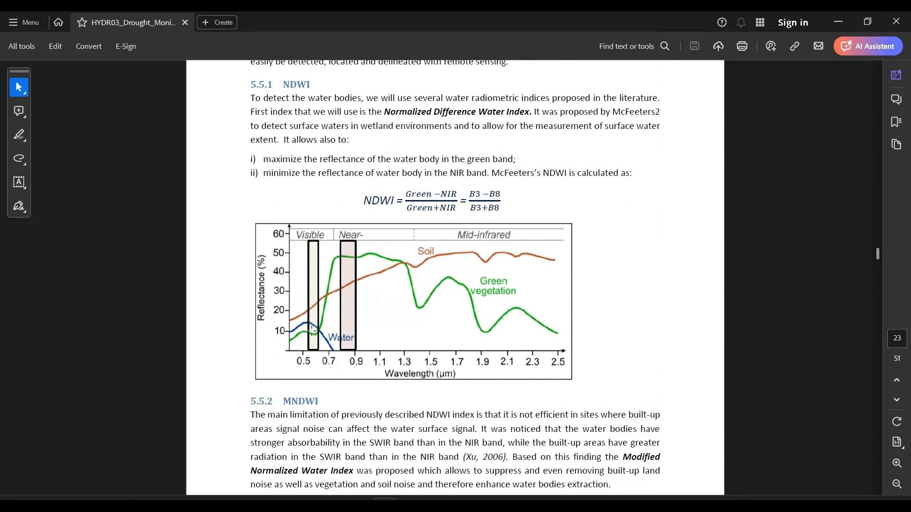
Switch to the mapmyops article on extracting water bodies and examine the reflectance chart and NDWI explanation
{"action": "key", "text": "alt+Tab"}
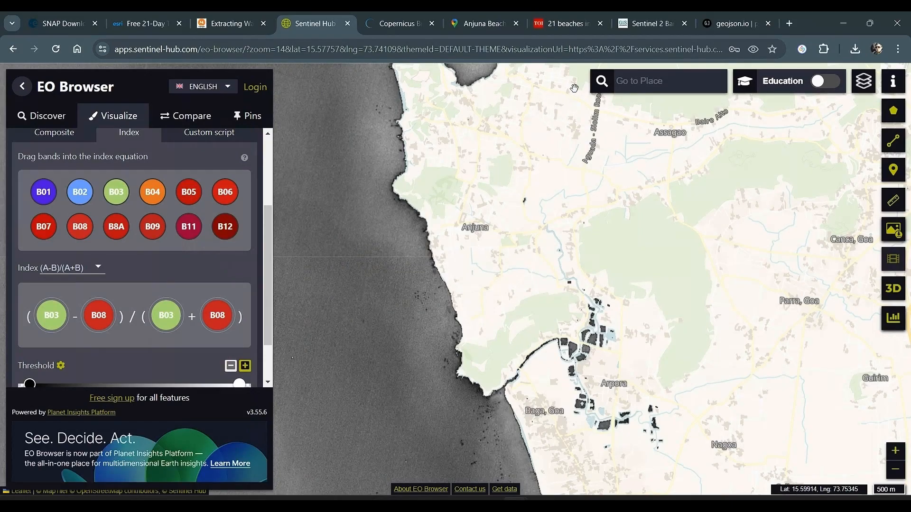
{"action": "left_click", "coordinate": [227, 25]}
{"action": "scroll", "coordinate": [460, 278], "scroll_direction": "down", "scroll_amount": 3}
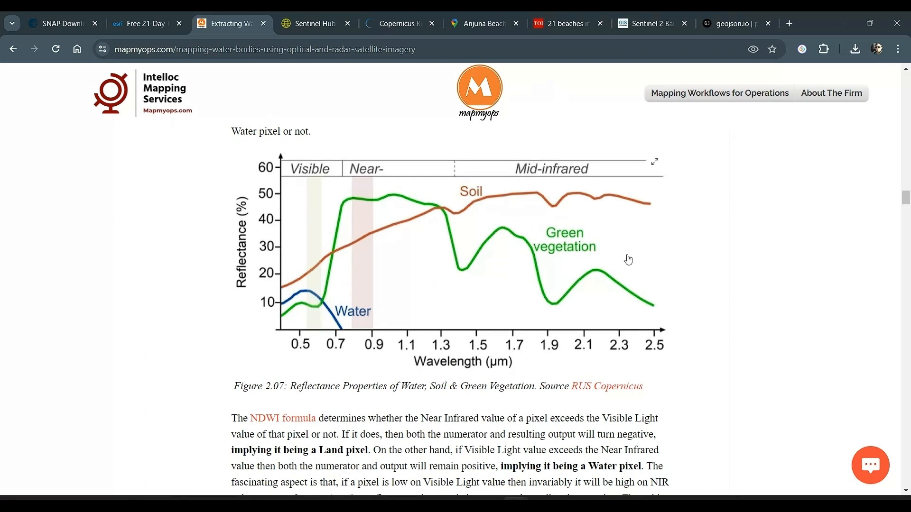
Return to the PDF and read section 5.5.2 on the NDWI limitation and the MNDWI equation
{"action": "key", "text": "alt+Tab"}
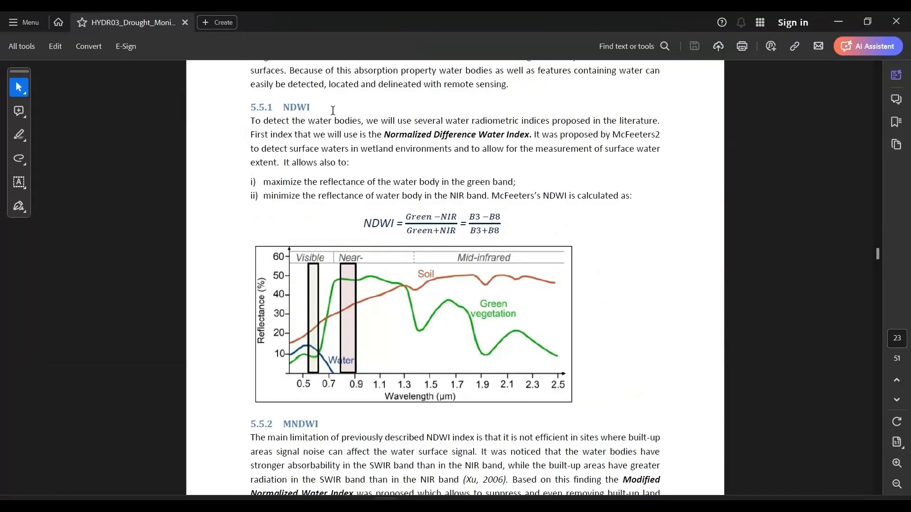
{"action": "scroll", "coordinate": [616, 309], "scroll_direction": "down", "scroll_amount": 10}
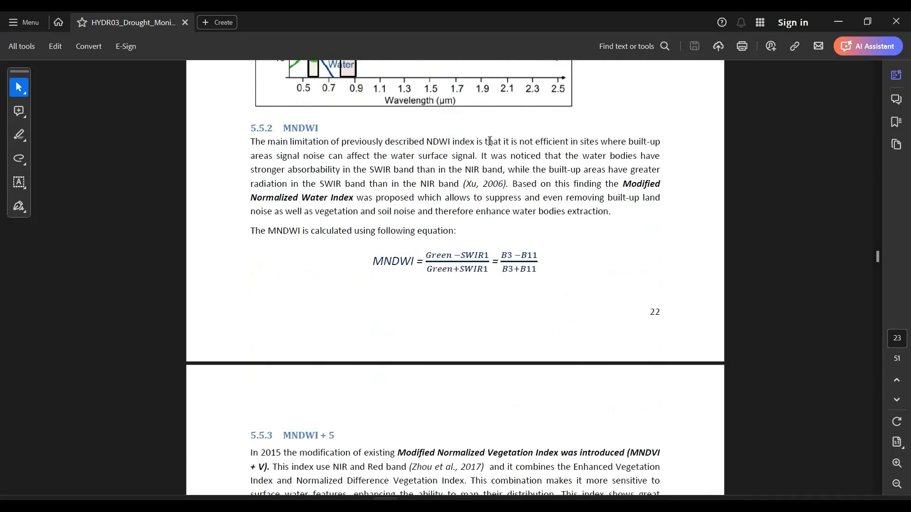
{"action": "left_click_drag", "start_coordinate": [490, 141], "coordinate": [531, 173]}
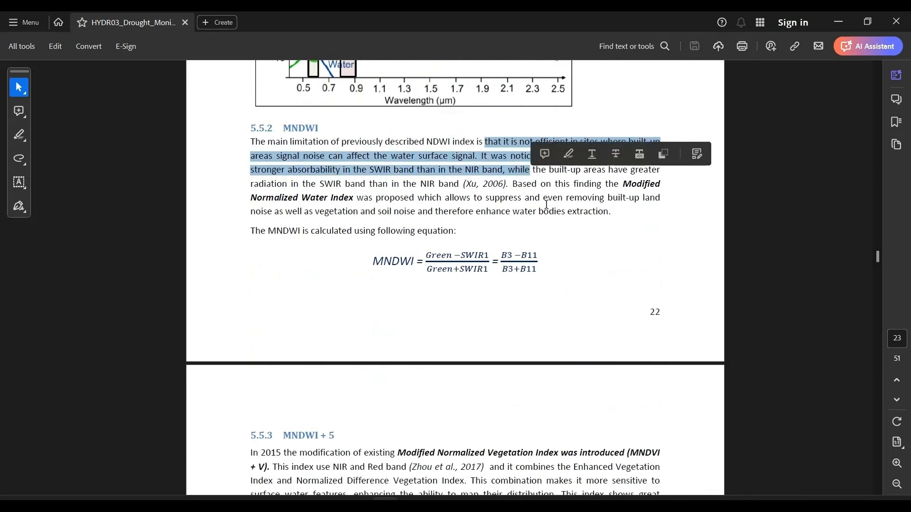
{"action": "left_click", "coordinate": [579, 216]}
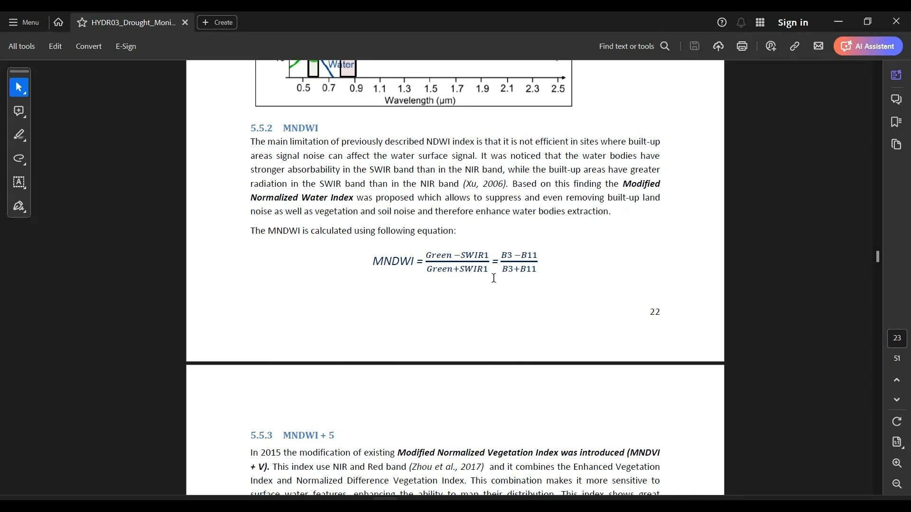
Return to EO Browser and replace band B of the index equation with B11 to display MNDWI
{"action": "key", "text": "alt+Tab"}
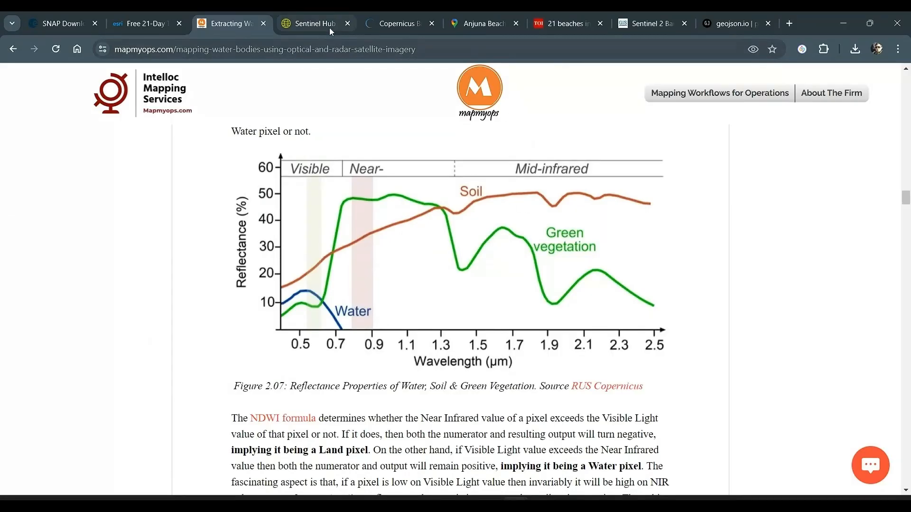
{"action": "left_click", "coordinate": [329, 24]}
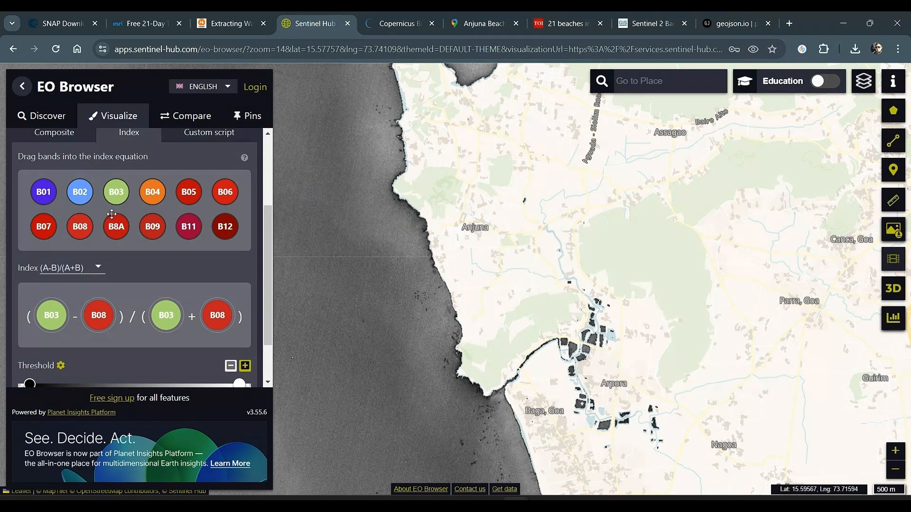
{"action": "left_click_drag", "start_coordinate": [189, 226], "coordinate": [94, 302]}
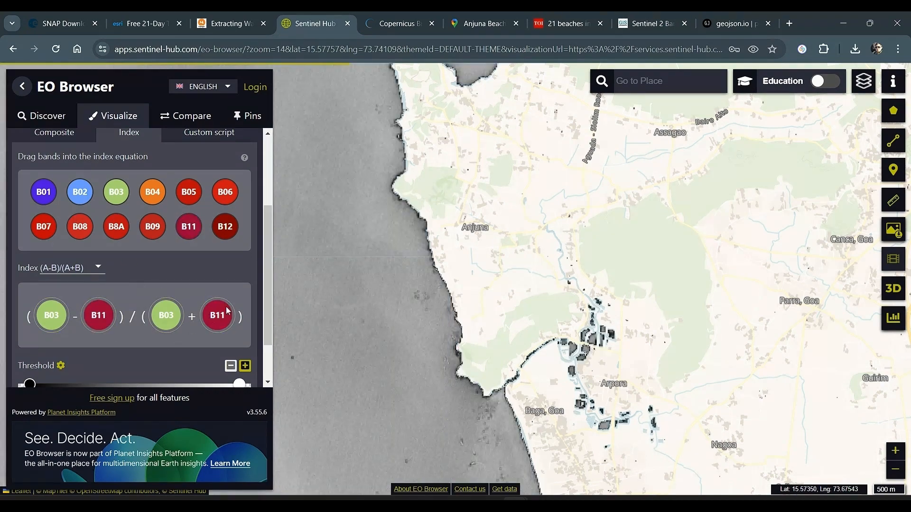
{"action": "scroll", "coordinate": [179, 232], "scroll_direction": "down", "scroll_amount": 2}
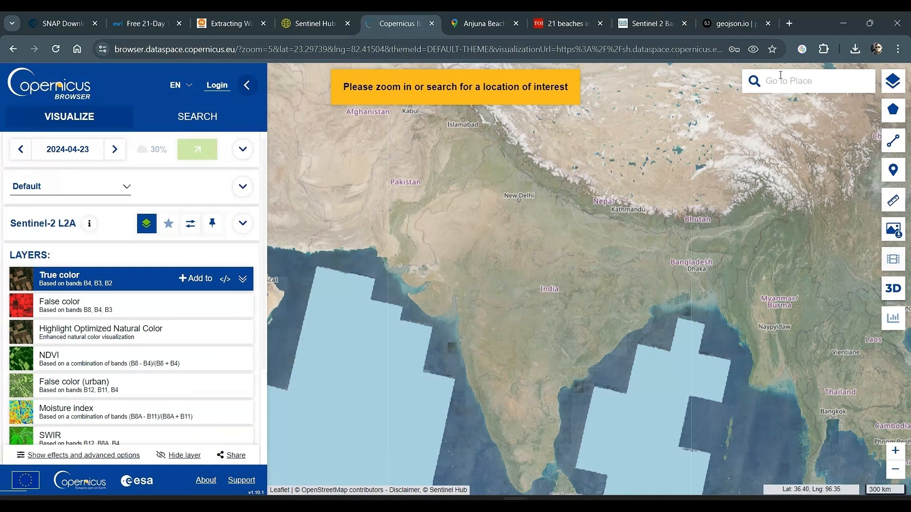
Find Anjuna Beach, Anjuna, Goa through the Google place search and frame its coastline on the map
{"action": "type", "text": "anjuna "}
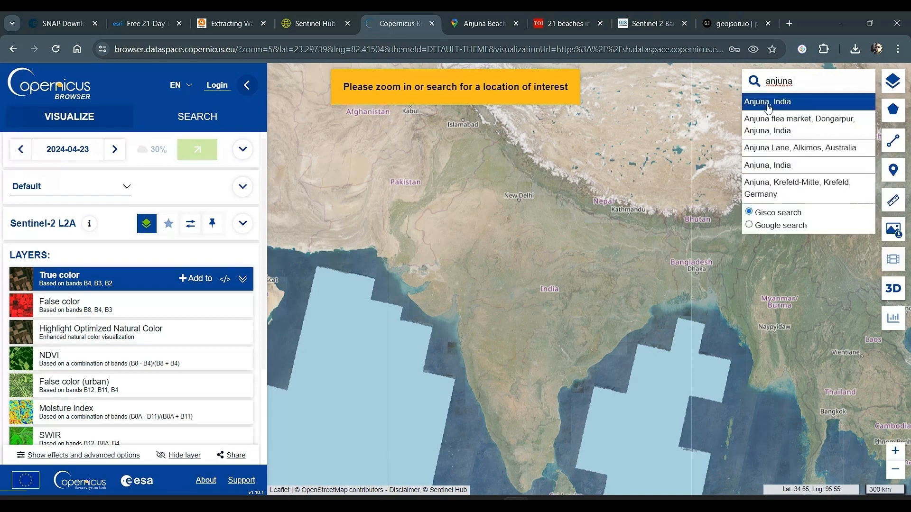
{"action": "type", "text": "beacg"}
{"action": "key", "text": "BackSpace"}
{"action": "type", "text": "h"}
{"action": "left_click", "coordinate": [792, 251]}
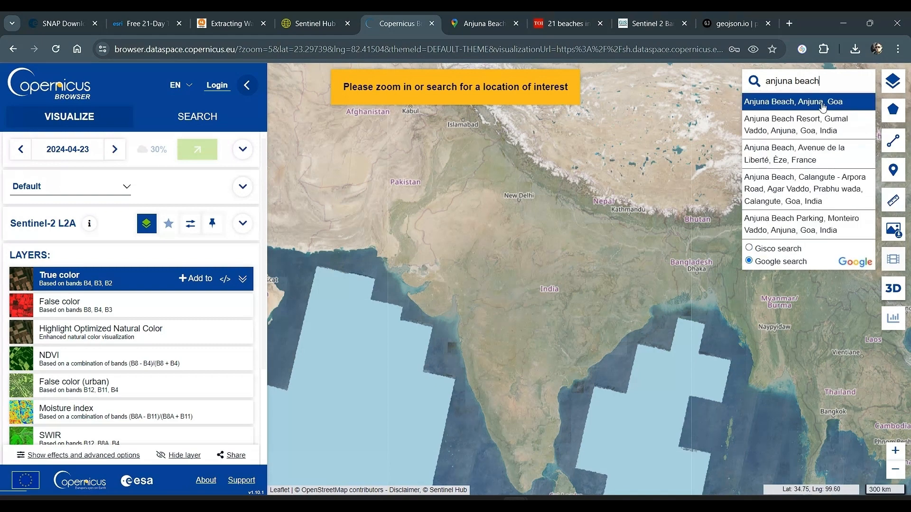
{"action": "left_click", "coordinate": [822, 107]}
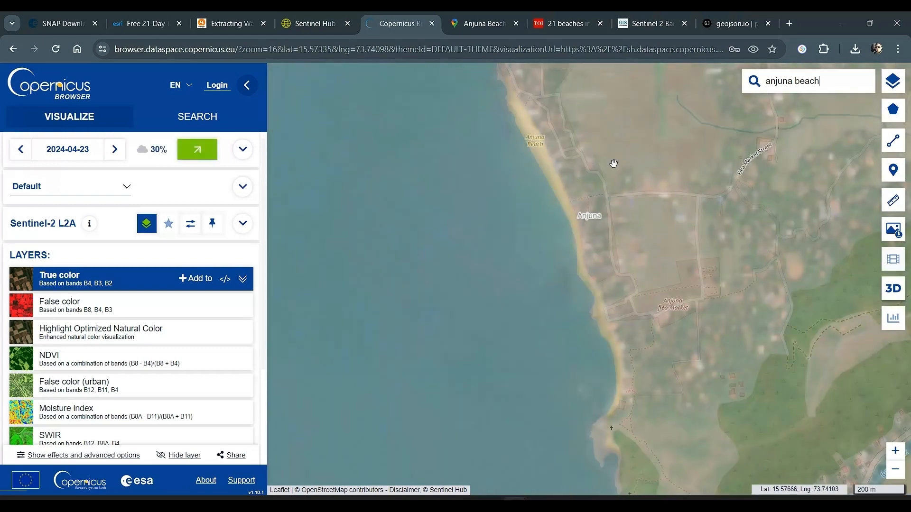
{"action": "scroll", "coordinate": [591, 204], "scroll_direction": "down", "scroll_amount": 1}
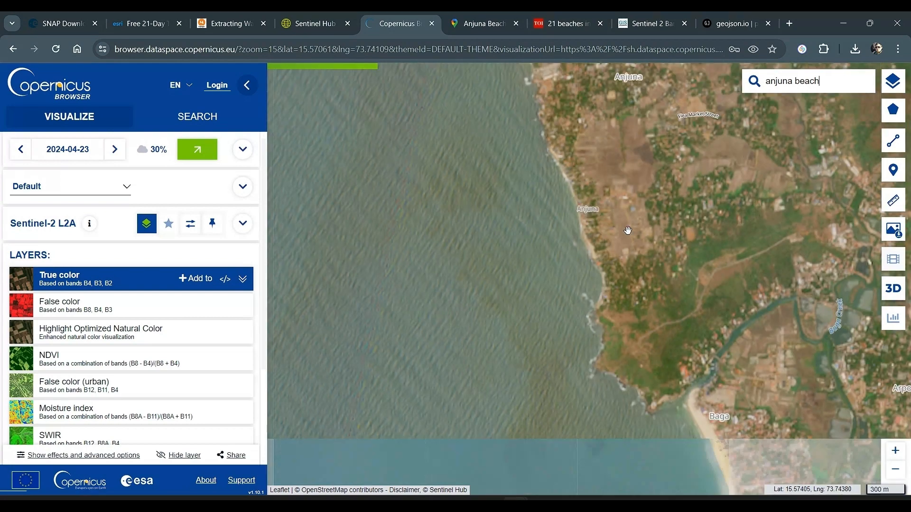
{"action": "scroll", "coordinate": [627, 231], "scroll_direction": "down", "scroll_amount": 1}
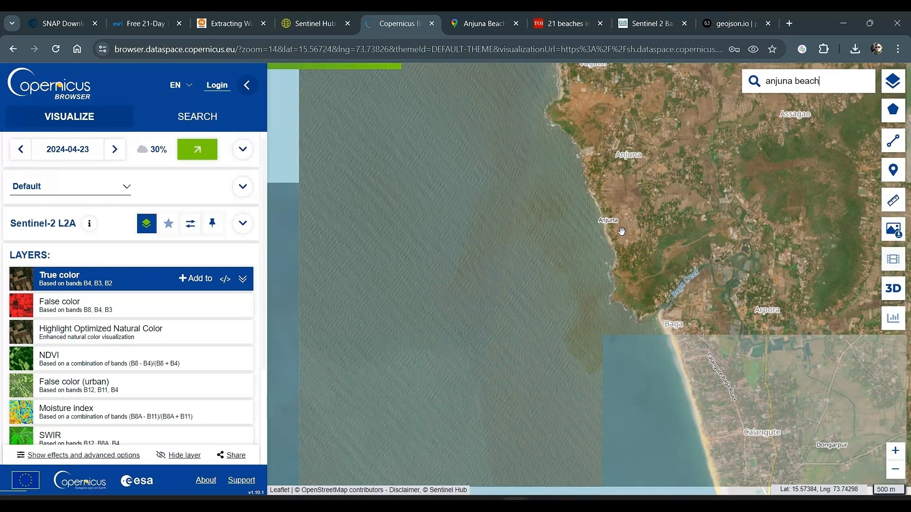
{"action": "left_click_drag", "start_coordinate": [672, 196], "coordinate": [665, 281]}
{"action": "scroll", "coordinate": [661, 277], "scroll_direction": "up", "scroll_amount": 1}
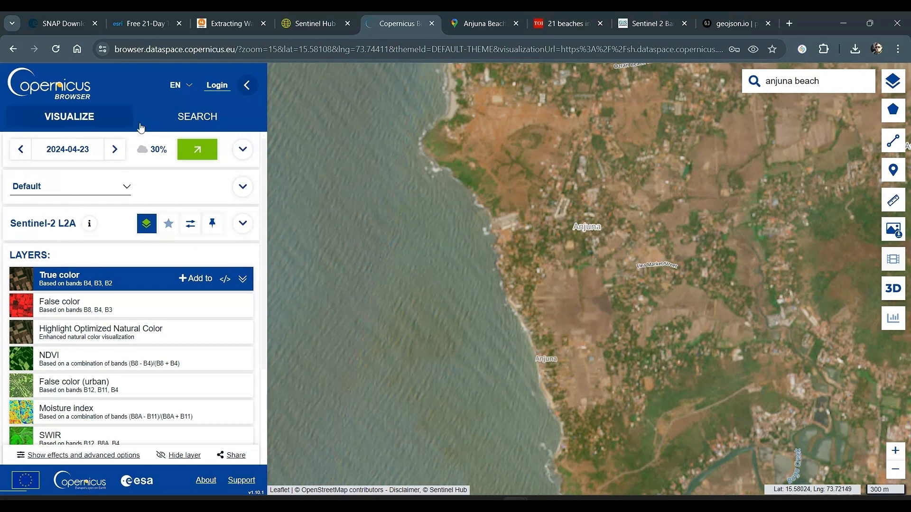
Open the product search and sign in to the Copernicus account with the saved credentials
{"action": "left_click", "coordinate": [180, 128]}
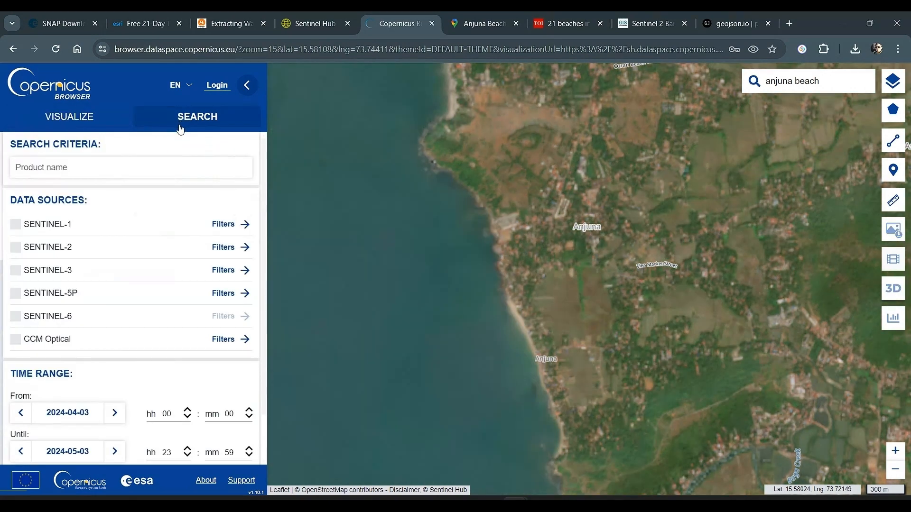
{"action": "left_click", "coordinate": [221, 87]}
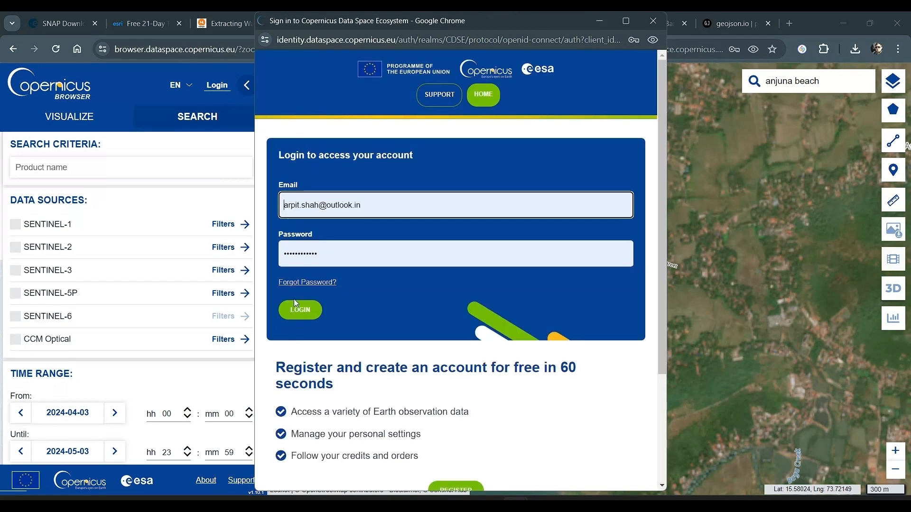
{"action": "left_click", "coordinate": [295, 313]}
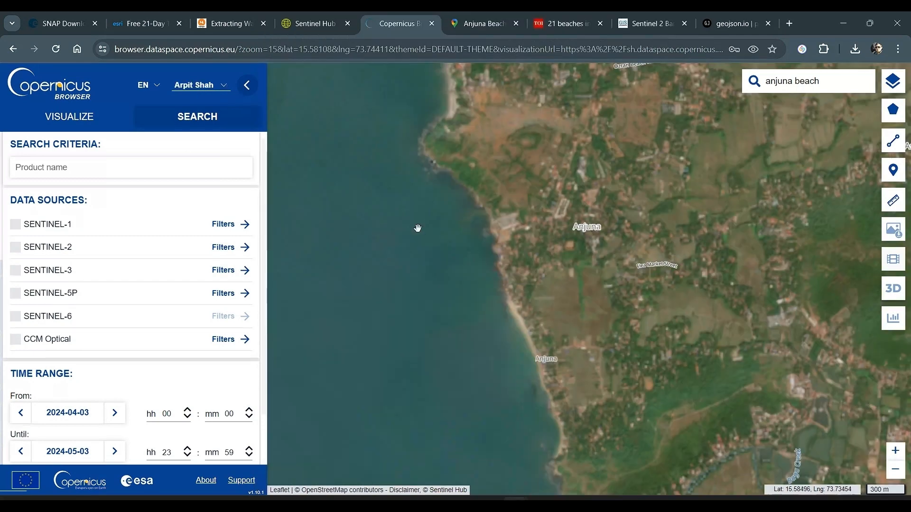
Restrict the data sources to Sentinel-2 MSI L2A products with a maximum cloud cover of 1%
{"action": "left_click", "coordinate": [31, 249]}
{"action": "left_click_drag", "start_coordinate": [102, 311], "coordinate": [28, 328]}
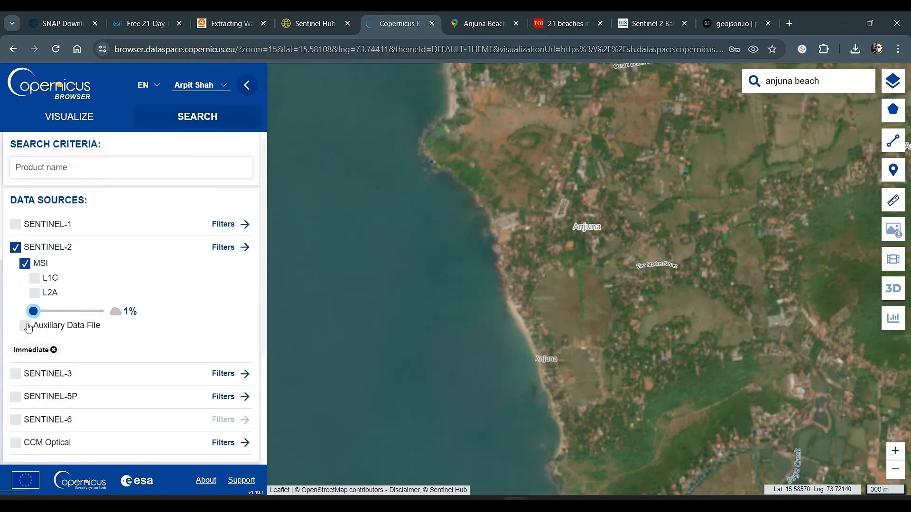
{"action": "left_click", "coordinate": [35, 294]}
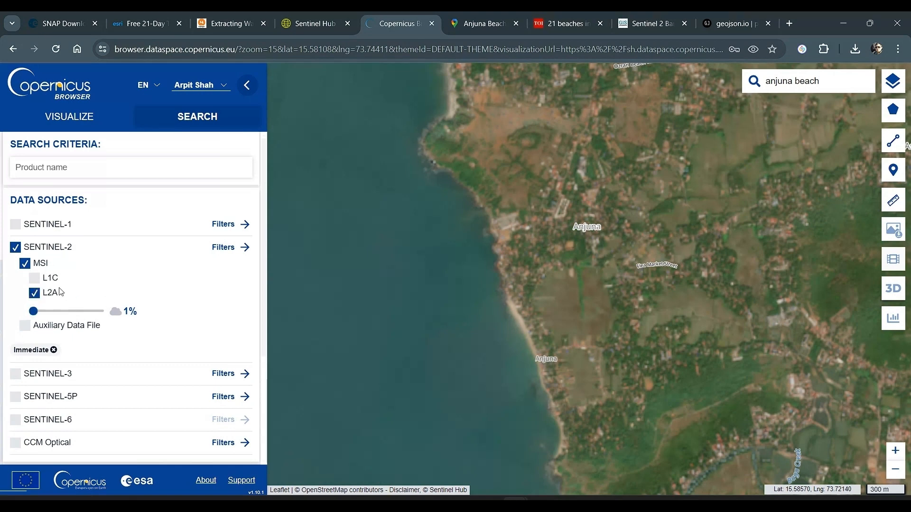
Set the start of the time range to 2024-01-01 and run the product search
{"action": "scroll", "coordinate": [195, 326], "scroll_direction": "down", "scroll_amount": 3}
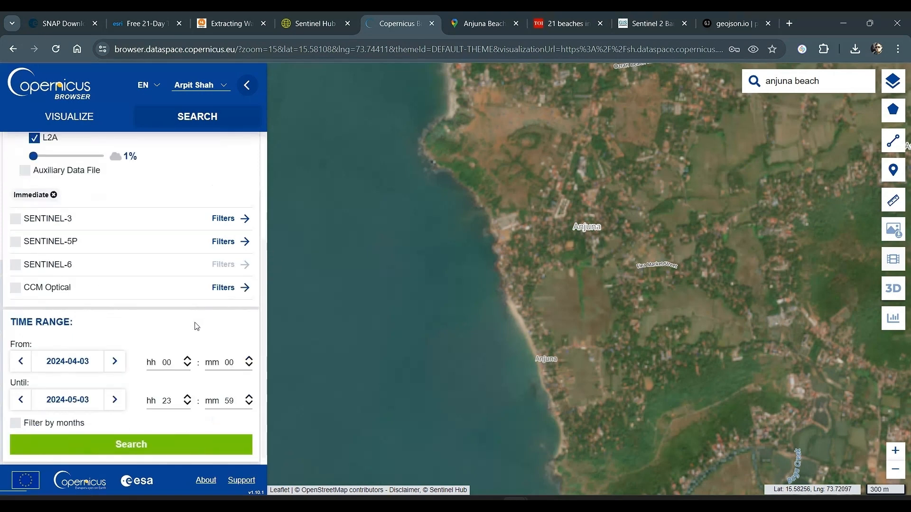
{"action": "left_click", "coordinate": [83, 368]}
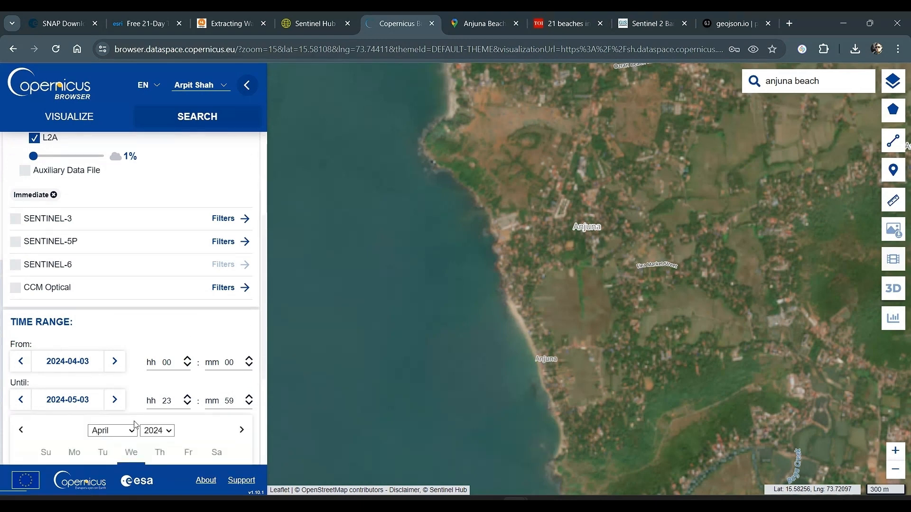
{"action": "scroll", "coordinate": [136, 422], "scroll_direction": "down", "scroll_amount": 3}
{"action": "left_click", "coordinate": [113, 313]}
{"action": "left_click", "coordinate": [118, 322]}
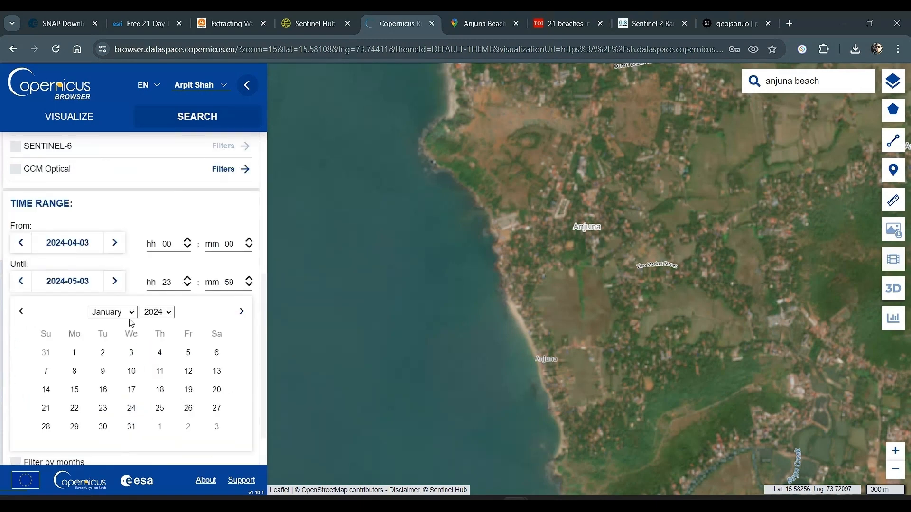
{"action": "left_click", "coordinate": [78, 353]}
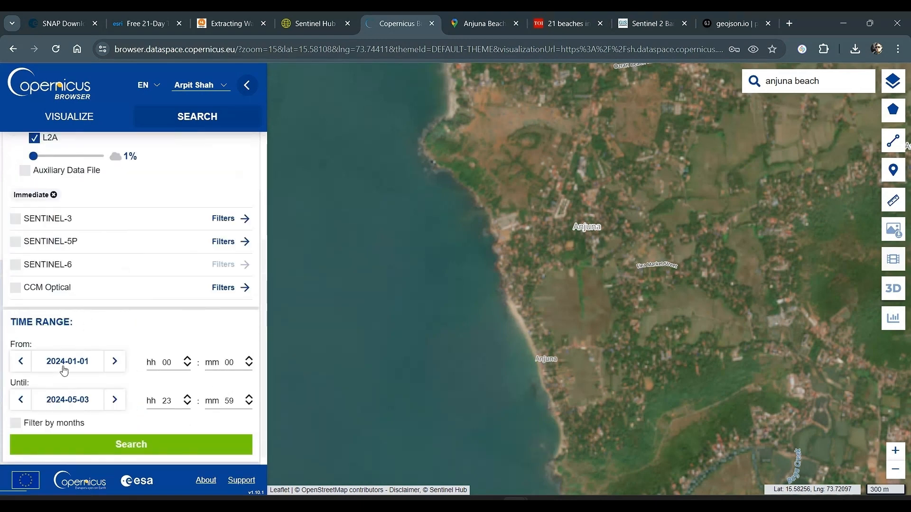
{"action": "scroll", "coordinate": [160, 332], "scroll_direction": "up", "scroll_amount": 2}
{"action": "scroll", "coordinate": [157, 321], "scroll_direction": "down", "scroll_amount": 2}
{"action": "left_click", "coordinate": [145, 440]}
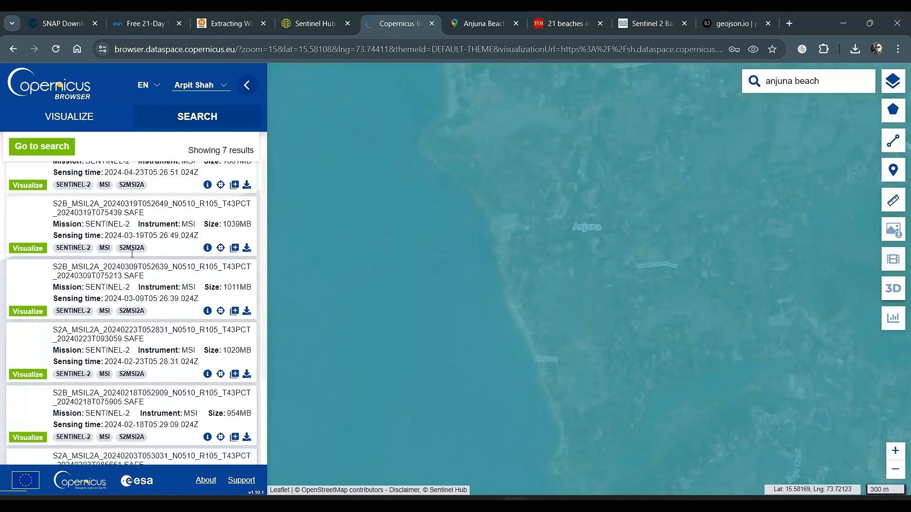
Review the listed products and check the cloud cover in the product details of the 2024-04-23 image
{"action": "scroll", "coordinate": [133, 256], "scroll_direction": "up", "scroll_amount": 3}
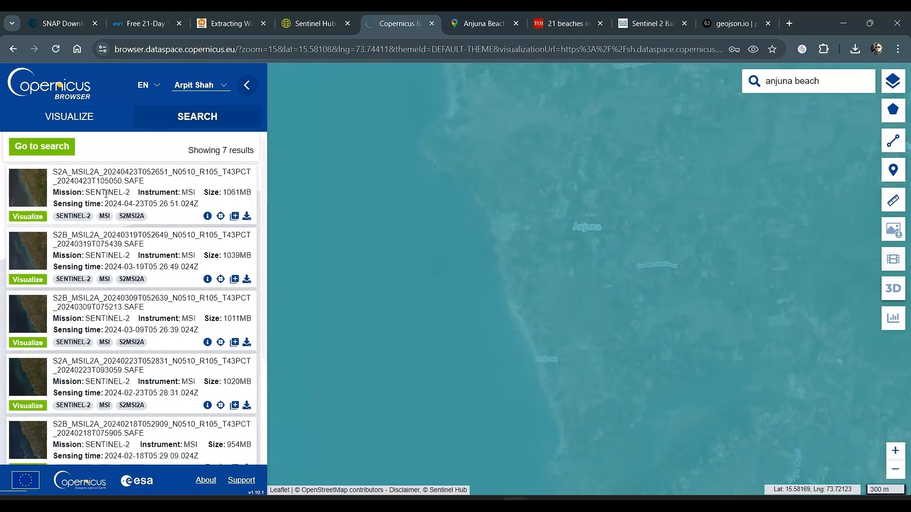
{"action": "scroll", "coordinate": [197, 385], "scroll_direction": "down", "scroll_amount": 1}
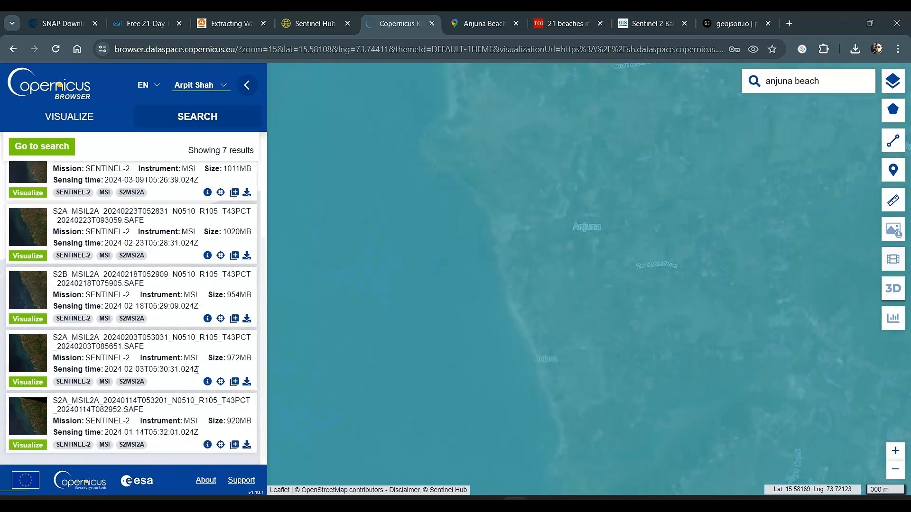
{"action": "scroll", "coordinate": [210, 382], "scroll_direction": "up", "scroll_amount": 1}
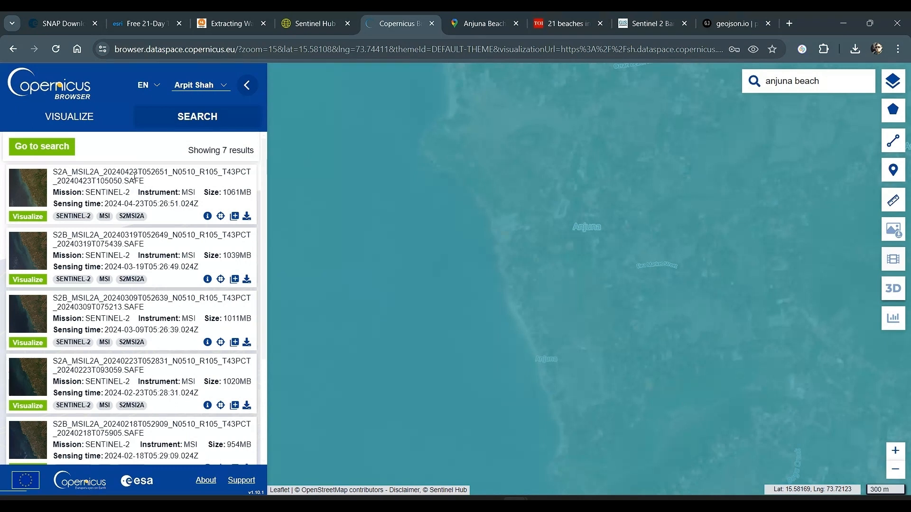
{"action": "left_click_drag", "start_coordinate": [104, 171], "coordinate": [143, 171]}
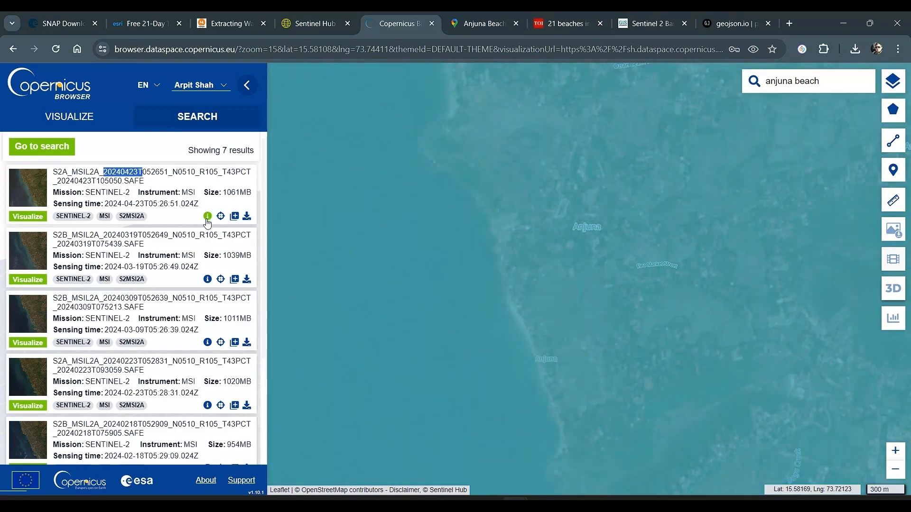
{"action": "left_click", "coordinate": [208, 218]}
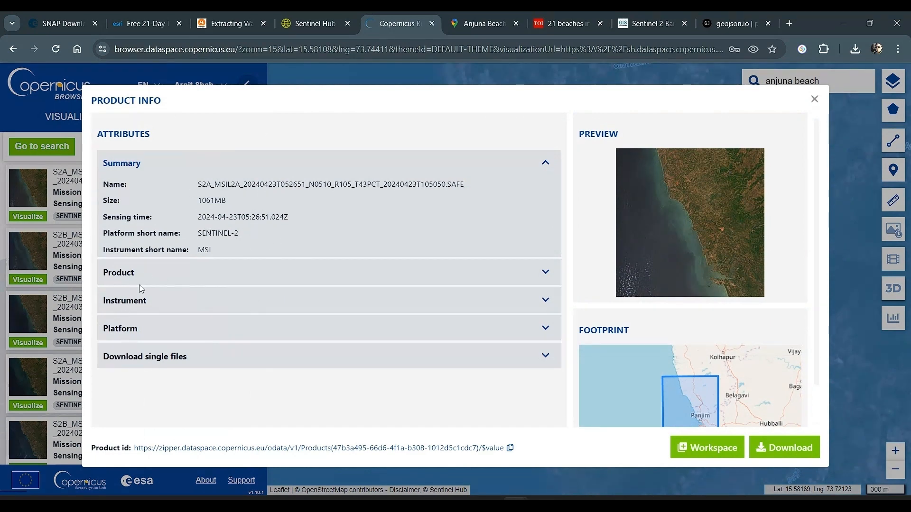
{"action": "left_click", "coordinate": [544, 274]}
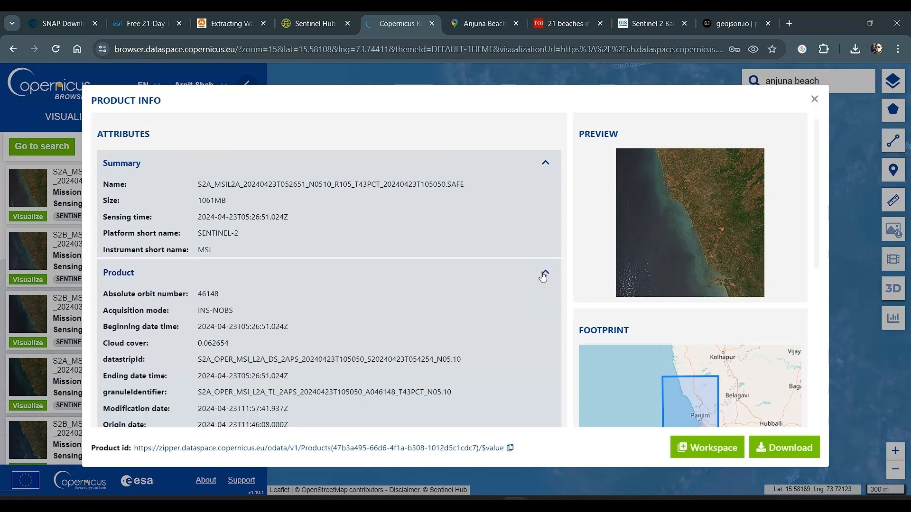
{"action": "scroll", "coordinate": [206, 372], "scroll_direction": "down", "scroll_amount": 3}
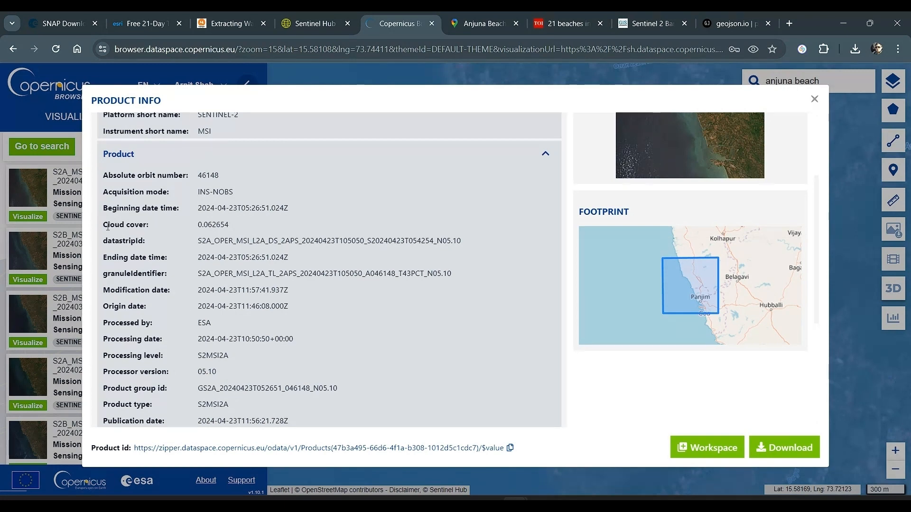
{"action": "left_click_drag", "start_coordinate": [108, 226], "coordinate": [251, 224]}
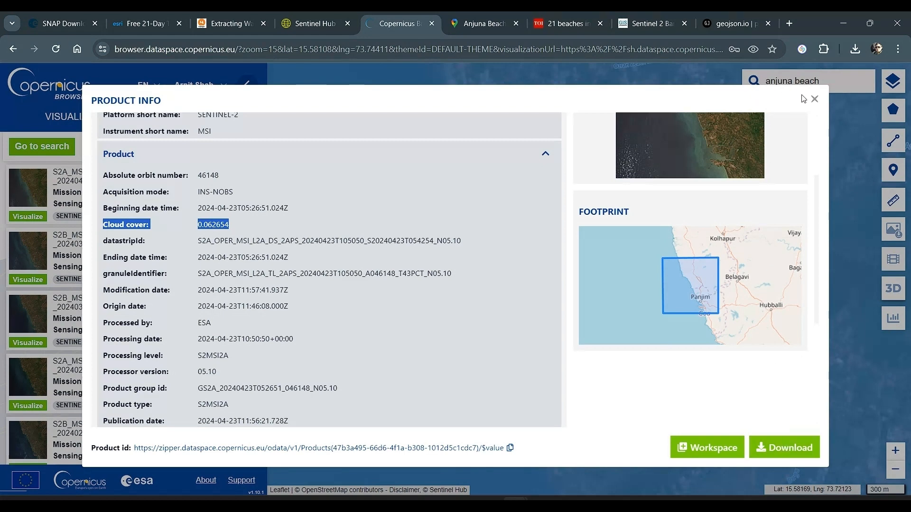
{"action": "left_click", "coordinate": [813, 99]}
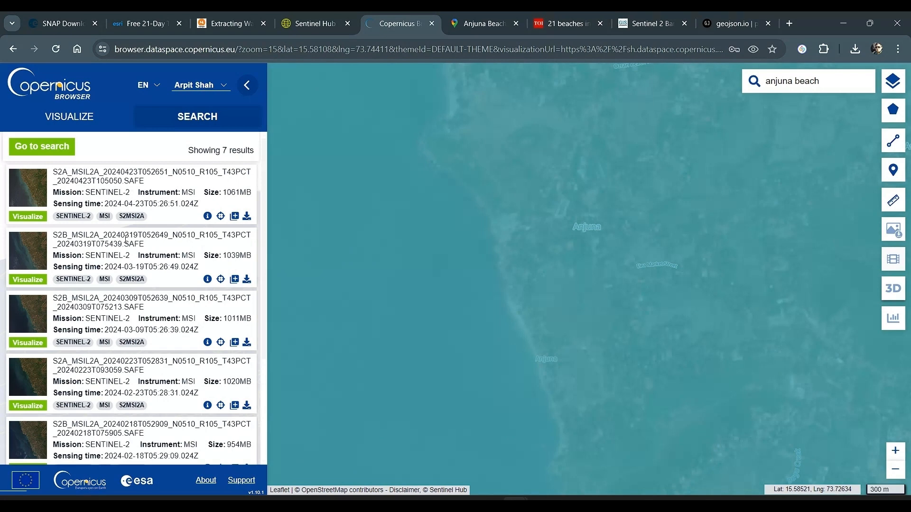
Check the cloud cover in the product details of the 2024-03-19 image
{"action": "left_click", "coordinate": [208, 279]}
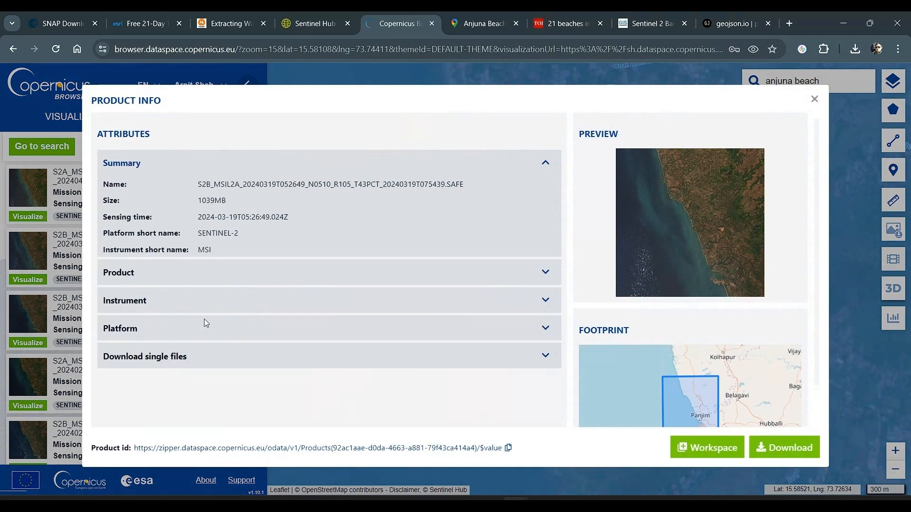
{"action": "left_click", "coordinate": [546, 270]}
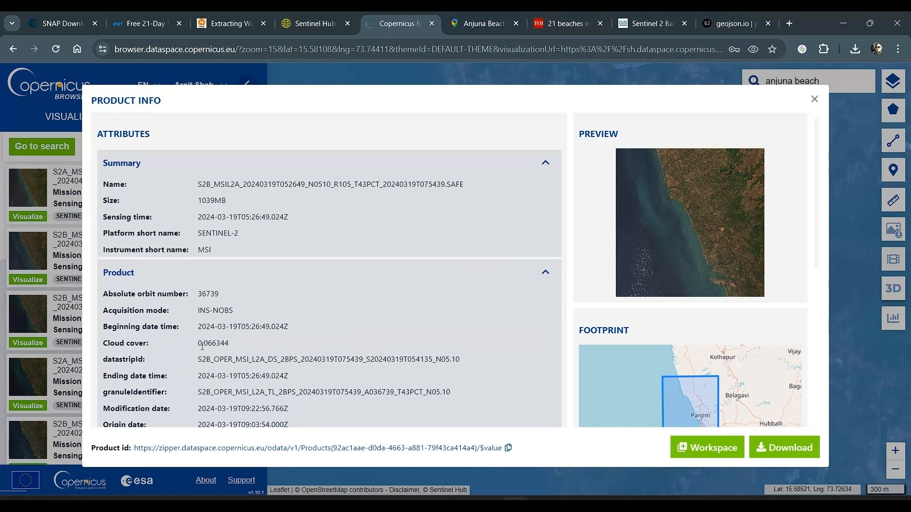
{"action": "left_click", "coordinate": [814, 100]}
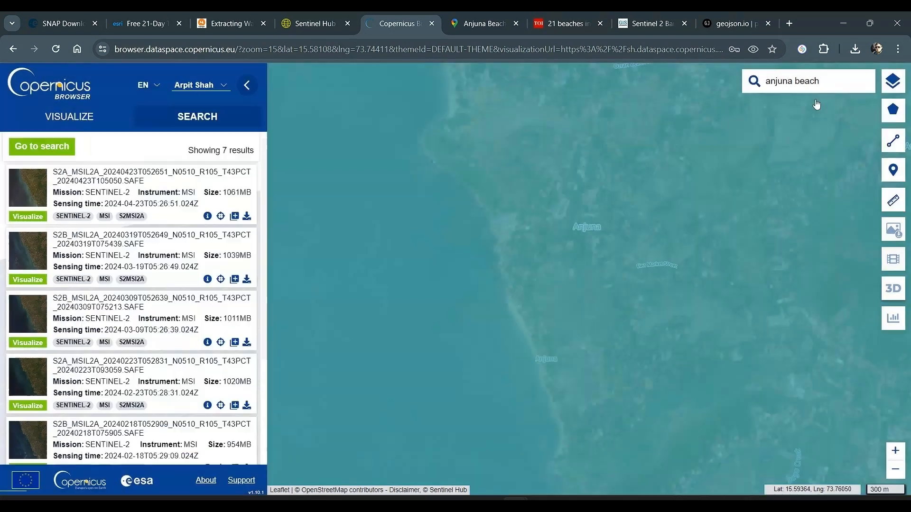
Locate the 2024-01-14 image in the results and examine the cloud cover in its product details
{"action": "scroll", "coordinate": [168, 306], "scroll_direction": "down", "scroll_amount": 3}
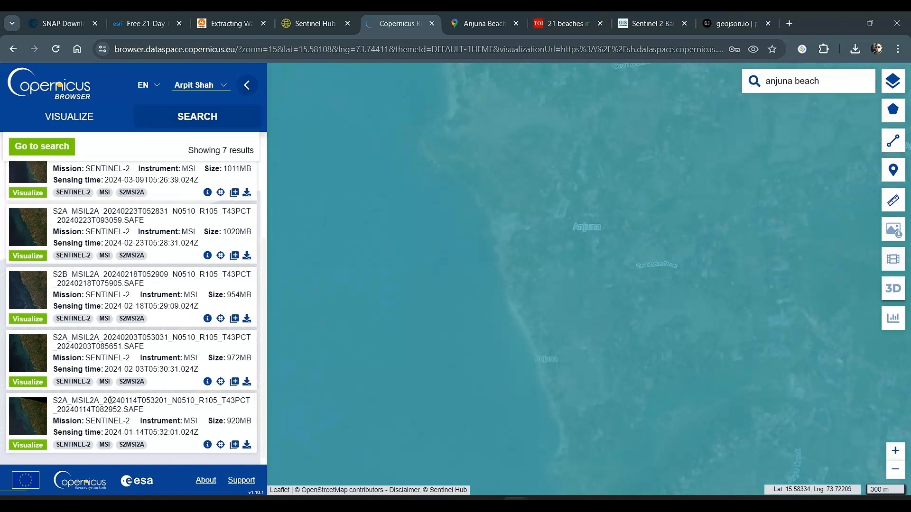
{"action": "left_click_drag", "start_coordinate": [104, 400], "coordinate": [145, 403]}
{"action": "left_click", "coordinate": [207, 445]}
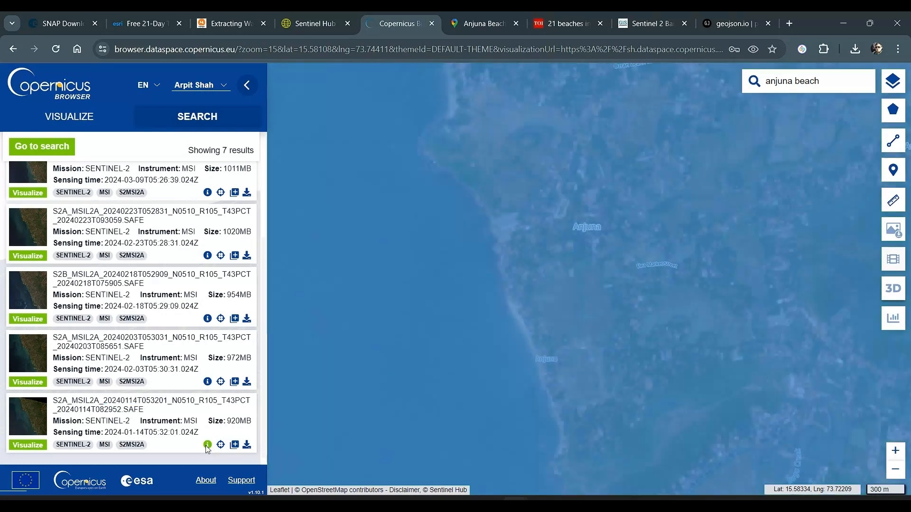
{"action": "left_click", "coordinate": [537, 278]}
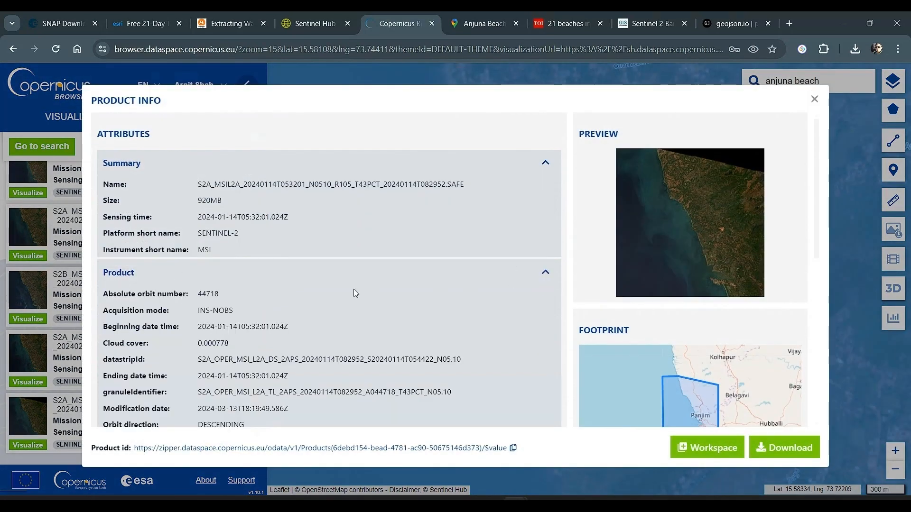
{"action": "scroll", "coordinate": [354, 289], "scroll_direction": "down", "scroll_amount": 3}
{"action": "left_click_drag", "start_coordinate": [204, 224], "coordinate": [241, 231]}
{"action": "left_click", "coordinate": [405, 252]}
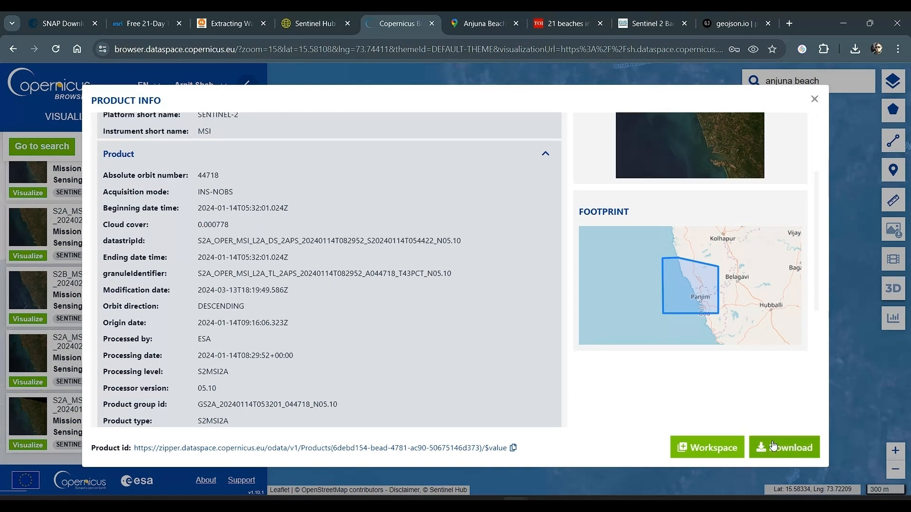
Start downloading the 2024-01-14 product and cancel the download
{"action": "left_click", "coordinate": [797, 447]}
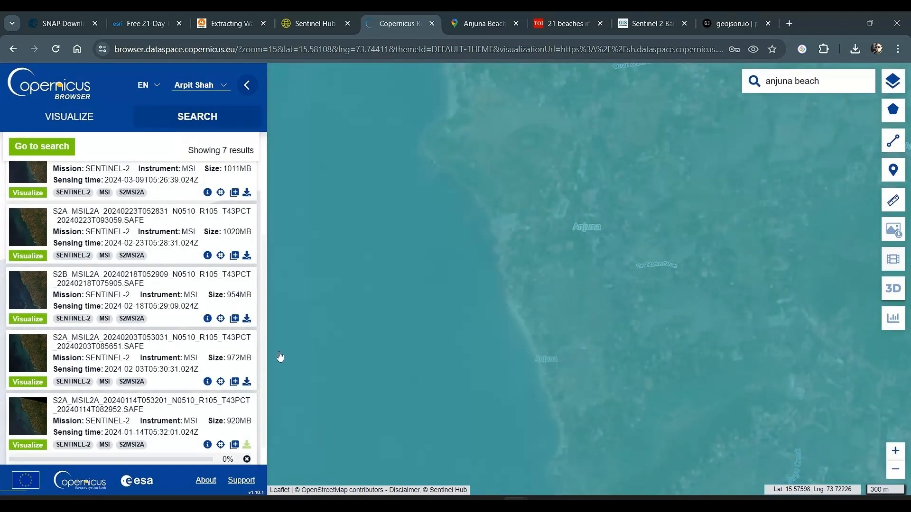
{"action": "scroll", "coordinate": [37, 457], "scroll_direction": "down", "scroll_amount": 1}
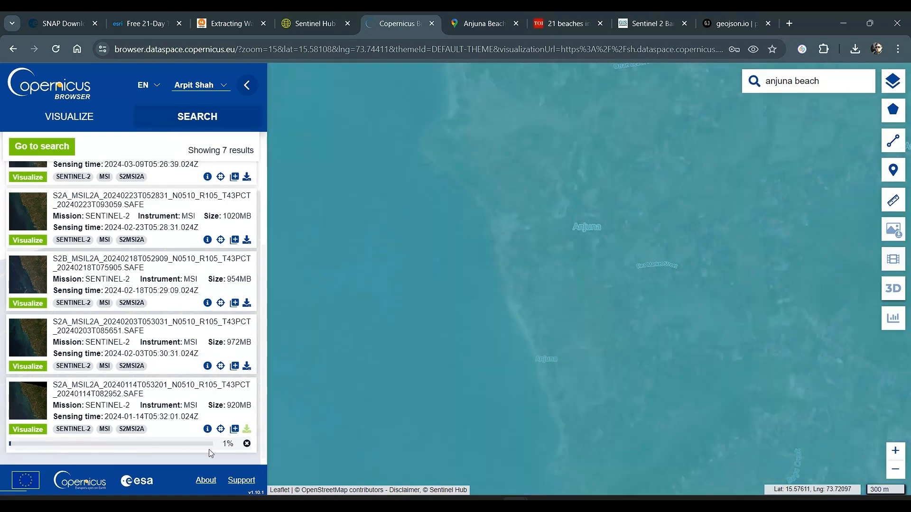
{"action": "left_click", "coordinate": [247, 444]}
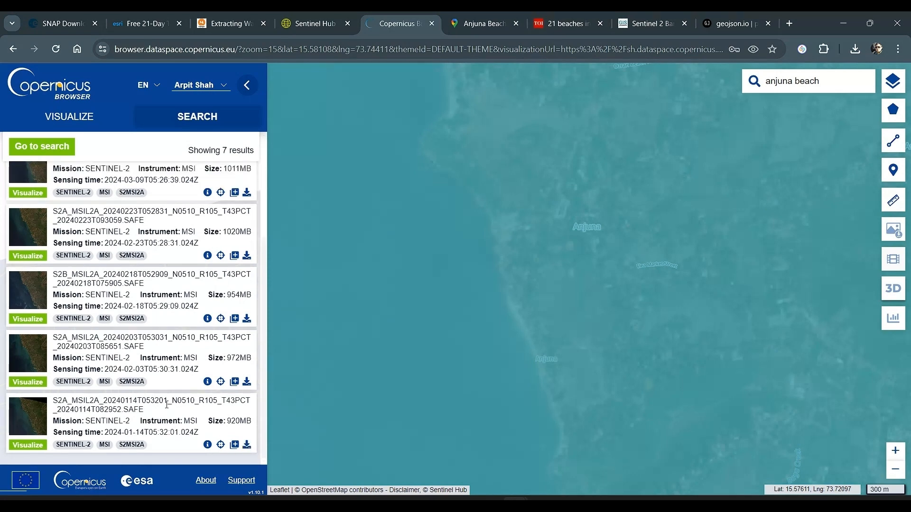
Return to the search criteria and set the start of the time range to 2017-01-01
{"action": "scroll", "coordinate": [99, 188], "scroll_direction": "up", "scroll_amount": 3}
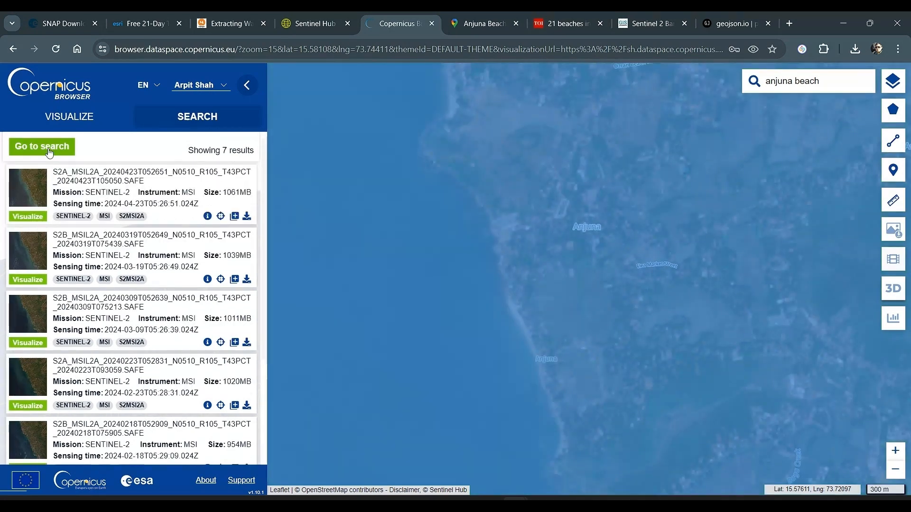
{"action": "left_click", "coordinate": [50, 149]}
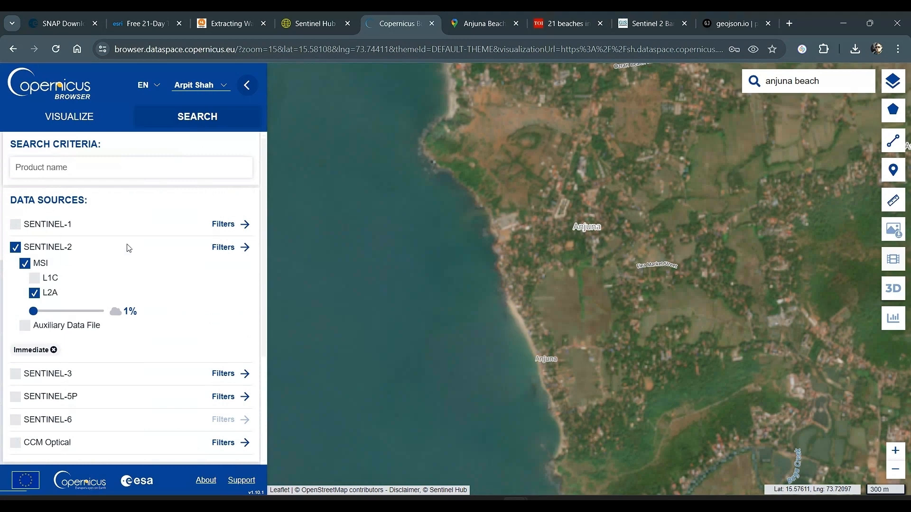
{"action": "scroll", "coordinate": [89, 322], "scroll_direction": "down", "scroll_amount": 3}
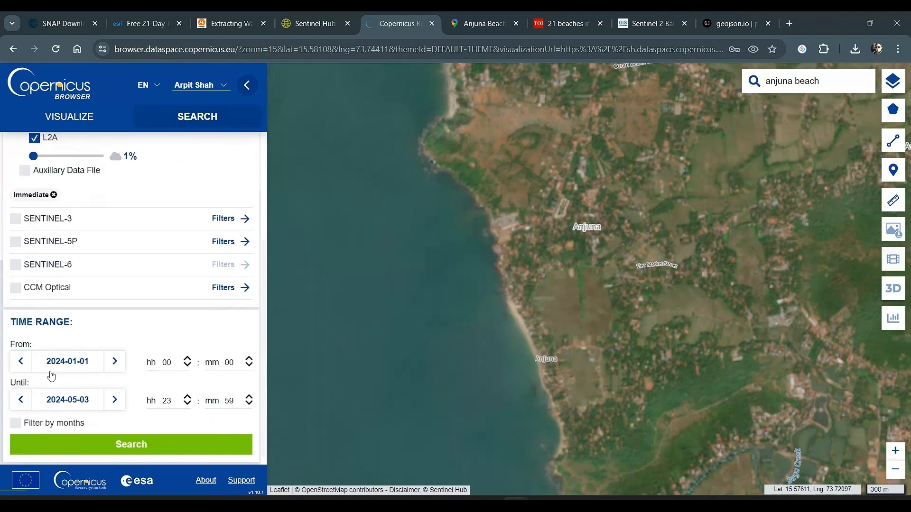
{"action": "left_click", "coordinate": [91, 365]}
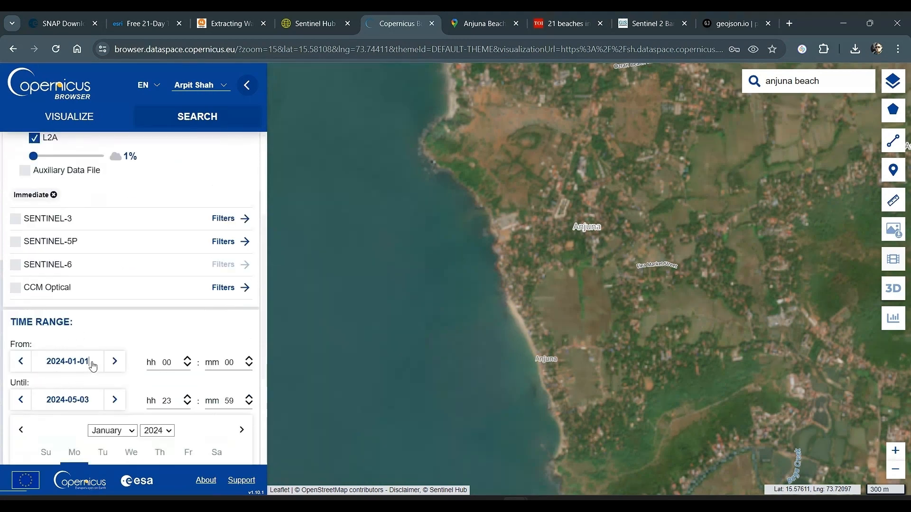
{"action": "left_click", "coordinate": [166, 431]}
{"action": "left_click", "coordinate": [156, 351]}
{"action": "scroll", "coordinate": [158, 372], "scroll_direction": "down", "scroll_amount": 4}
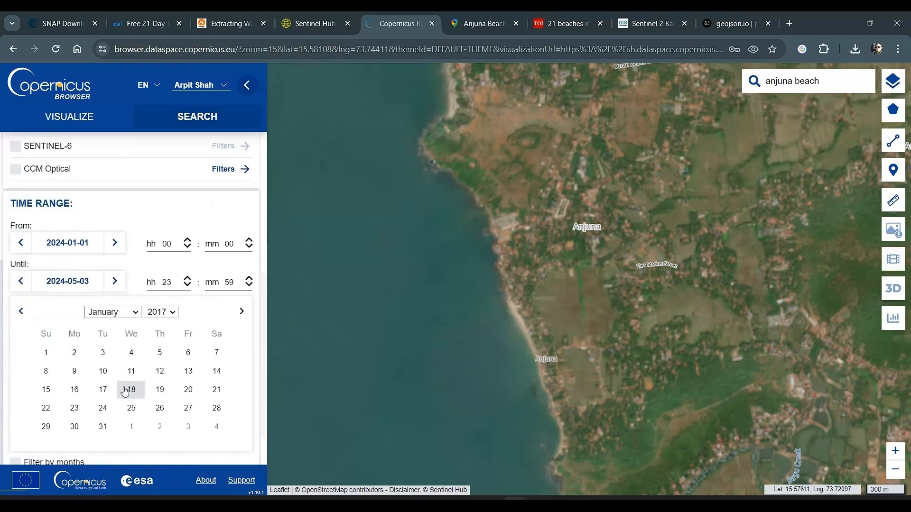
{"action": "left_click", "coordinate": [45, 355]}
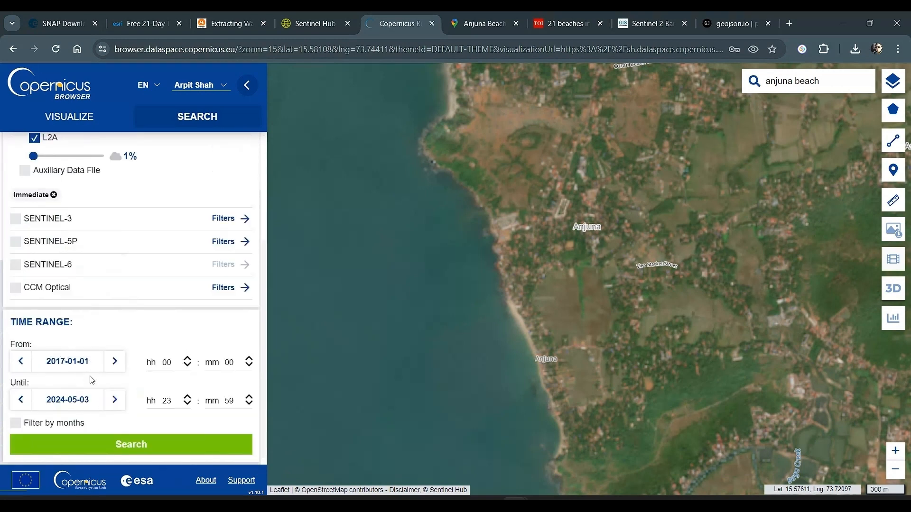
Set the end of the time range to 2017-01-31 and run the product search
{"action": "left_click", "coordinate": [87, 402]}
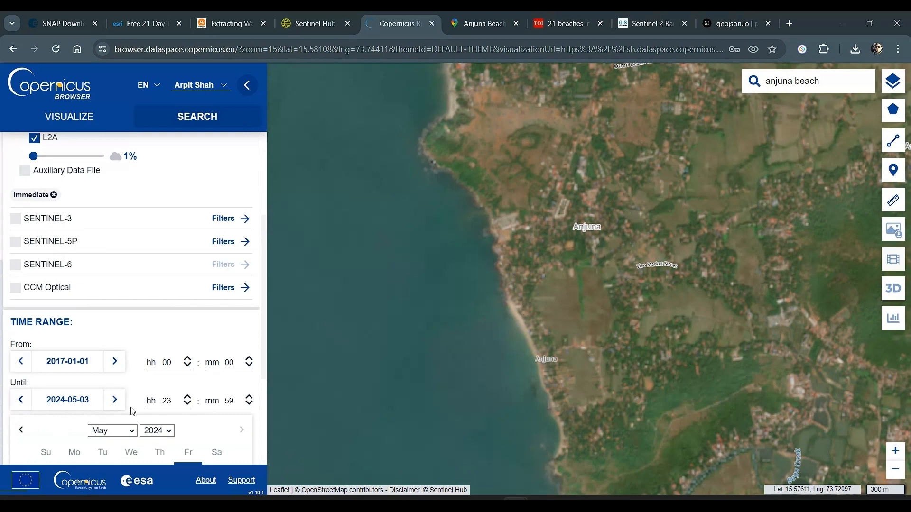
{"action": "left_click", "coordinate": [161, 432]}
{"action": "left_click", "coordinate": [165, 345]}
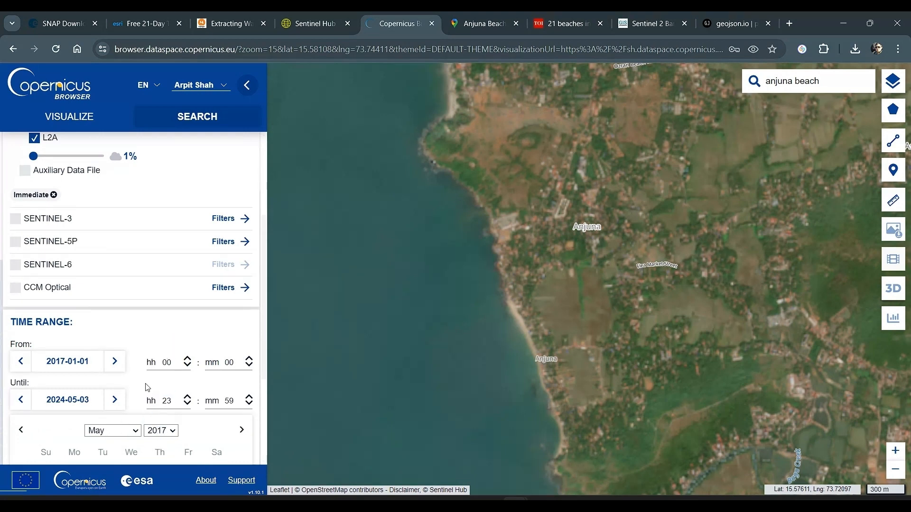
{"action": "left_click", "coordinate": [124, 432]}
{"action": "left_click", "coordinate": [117, 304]}
{"action": "scroll", "coordinate": [173, 341], "scroll_direction": "down", "scroll_amount": 4}
{"action": "left_click", "coordinate": [103, 384]}
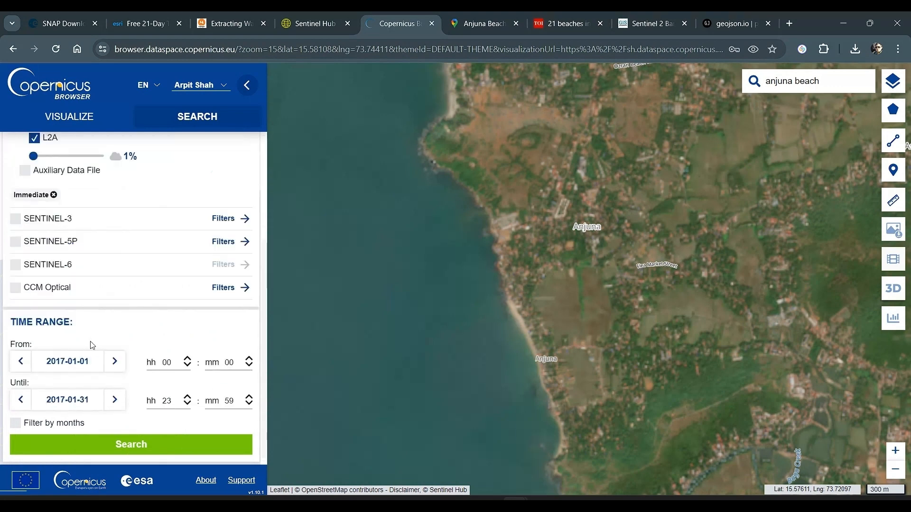
{"action": "left_click", "coordinate": [144, 438]}
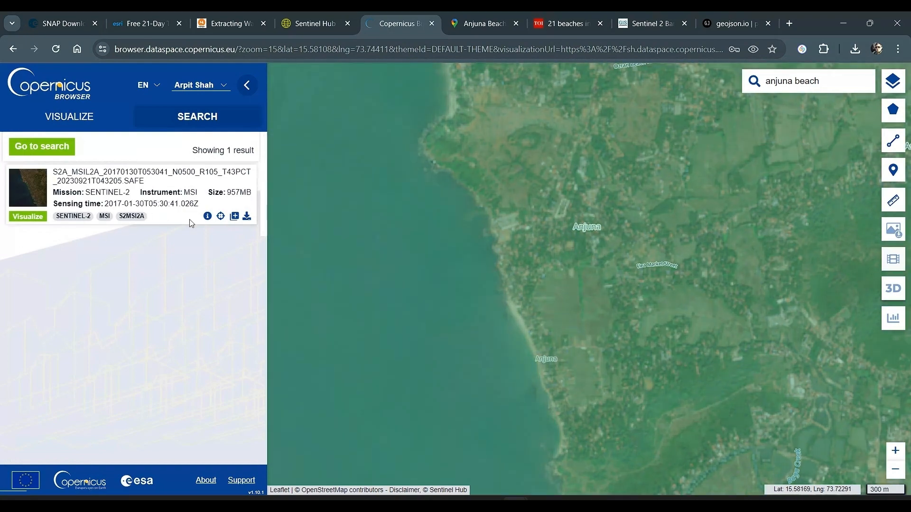
Check the cloud cover in the product details of the 2017-01-30 image and start downloading the product
{"action": "left_click", "coordinate": [208, 216]}
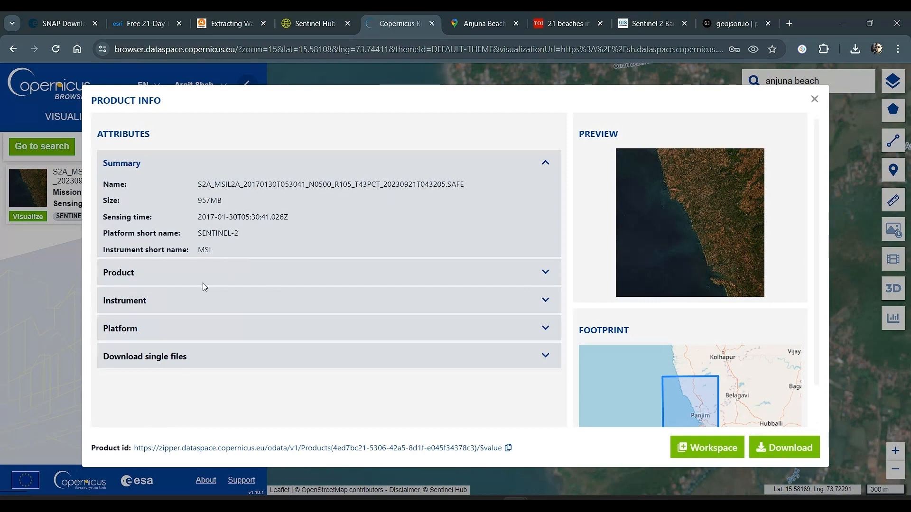
{"action": "left_click", "coordinate": [545, 272]}
{"action": "scroll", "coordinate": [183, 332], "scroll_direction": "down", "scroll_amount": 4}
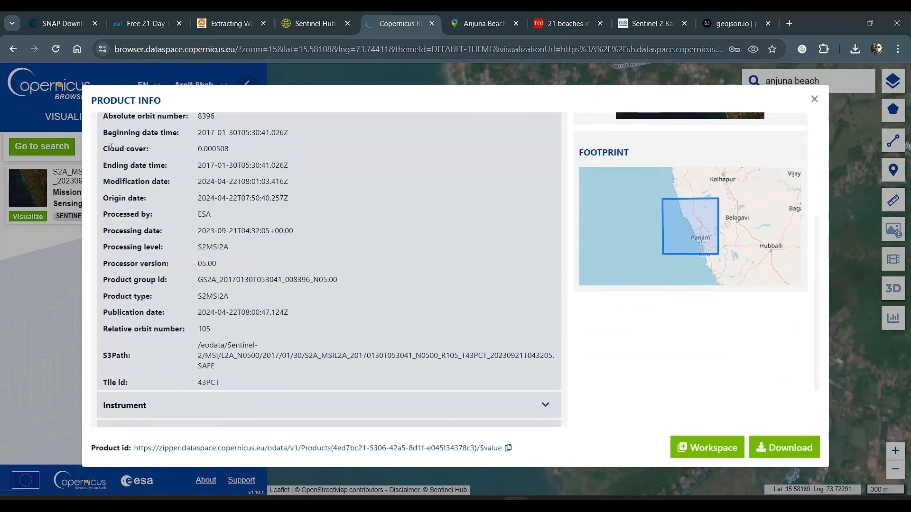
{"action": "left_click_drag", "start_coordinate": [104, 154], "coordinate": [244, 151]}
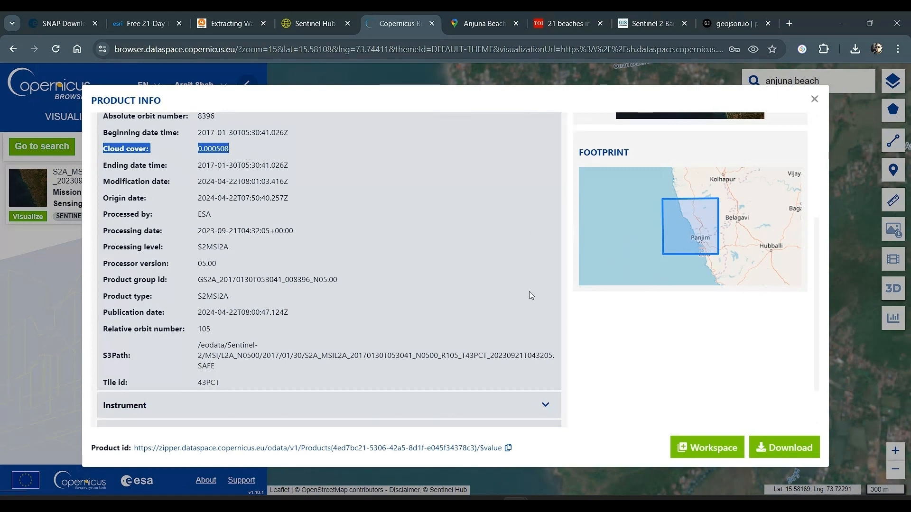
{"action": "scroll", "coordinate": [531, 296], "scroll_direction": "up", "scroll_amount": 4}
{"action": "scroll", "coordinate": [455, 351], "scroll_direction": "down", "scroll_amount": 4}
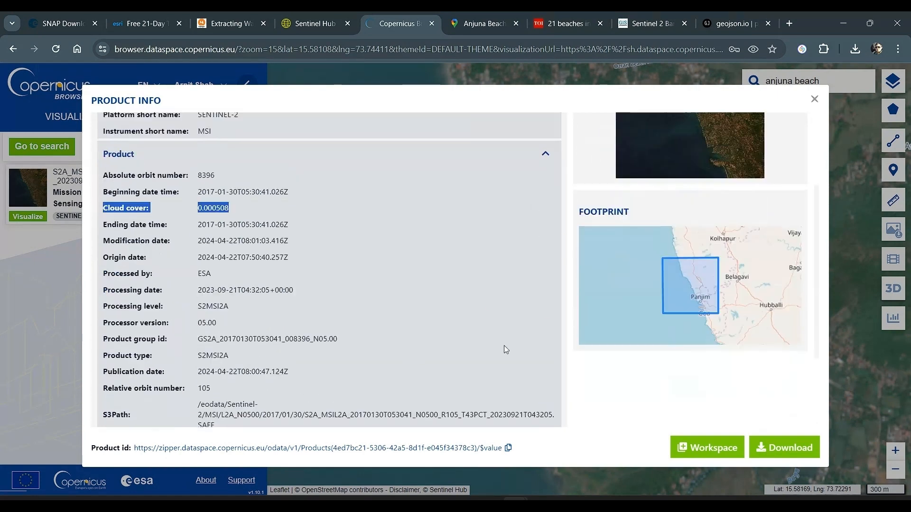
{"action": "left_click", "coordinate": [761, 447]}
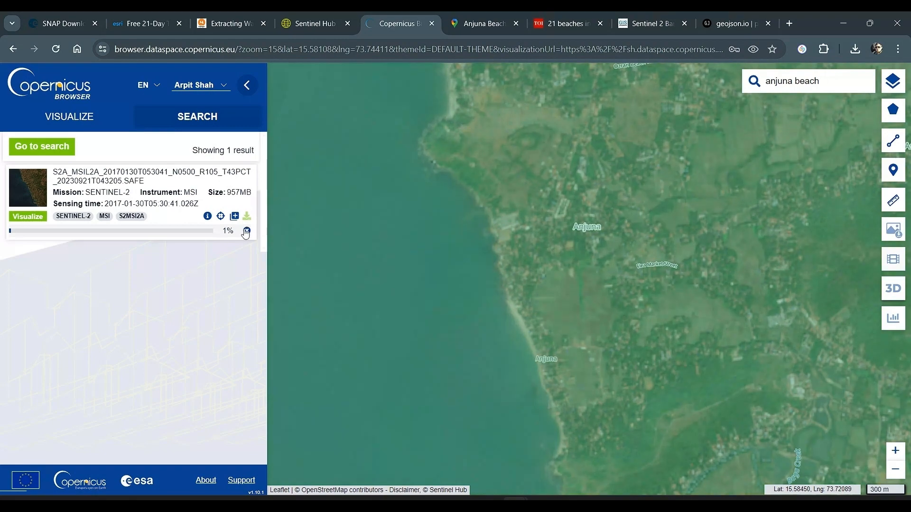
Switch to File Explorer and review the Sentinel-2 archives and WKT file in the Snap_CE folder
{"action": "key", "text": "alt+Tab"}
{"action": "key", "text": "alt+Tab"}
{"action": "key", "text": "alt+Tab"}
{"action": "key", "text": "alt+Tab"}
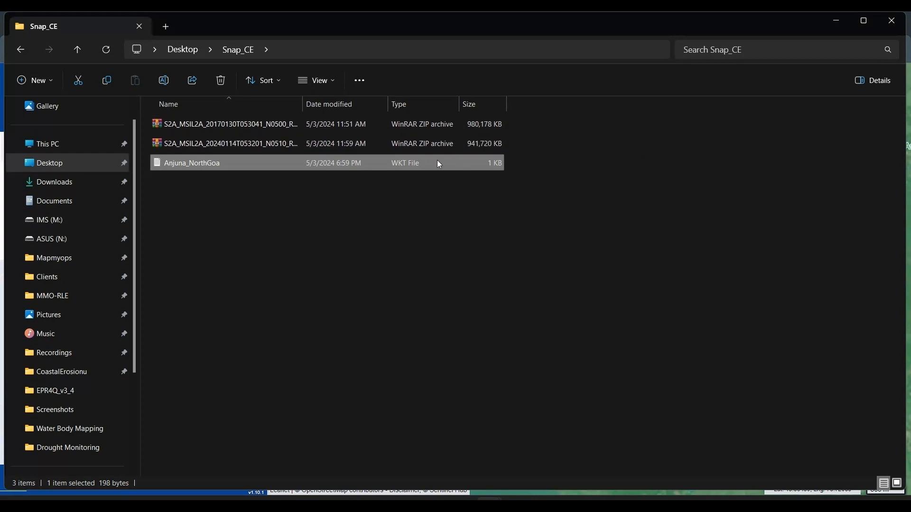
{"action": "left_click", "coordinate": [350, 238]}
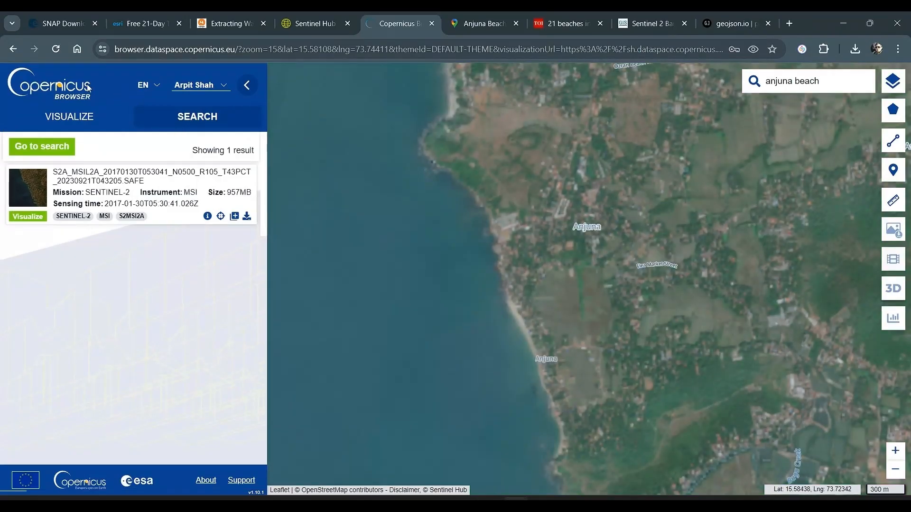
Open the SNAP Download page in the browser and review the current version and the table of toolbox installers
{"action": "left_click", "coordinate": [39, 23]}
{"action": "scroll", "coordinate": [182, 195], "scroll_direction": "up", "scroll_amount": 5}
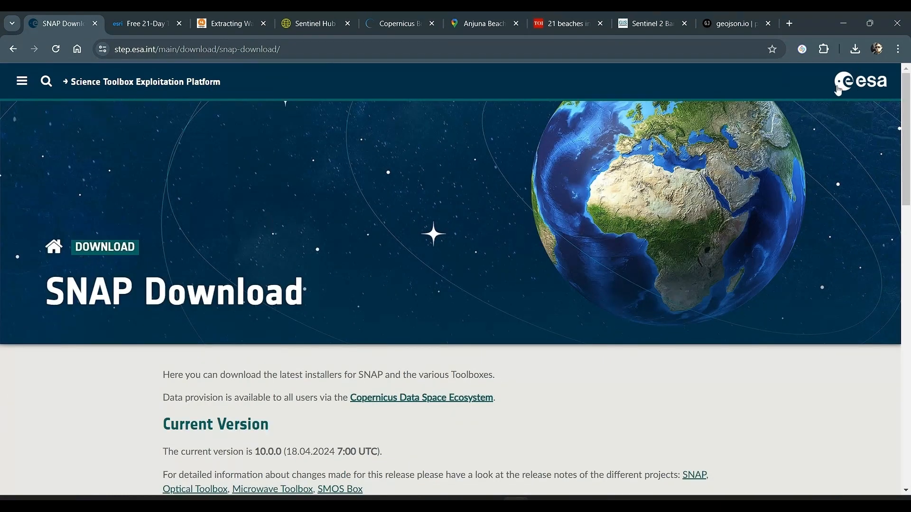
{"action": "scroll", "coordinate": [400, 314], "scroll_direction": "down", "scroll_amount": 4}
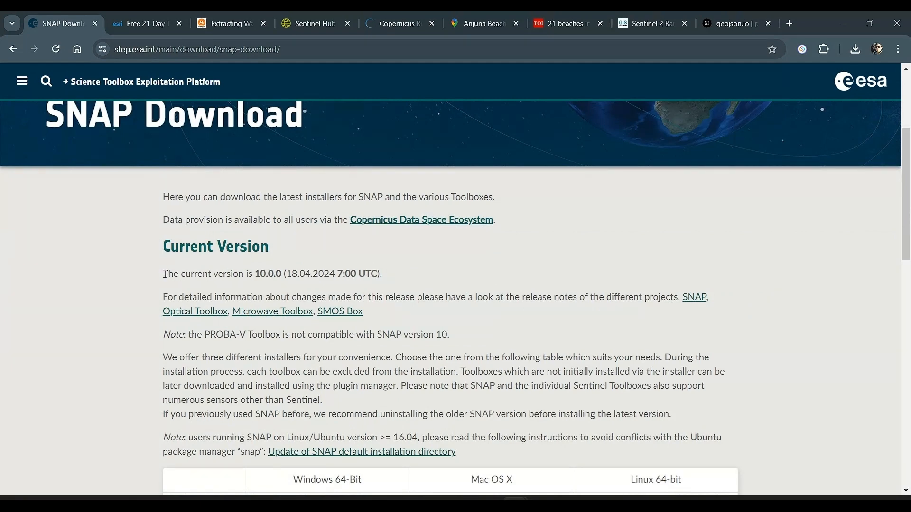
{"action": "left_click_drag", "start_coordinate": [165, 274], "coordinate": [464, 275]}
{"action": "scroll", "coordinate": [410, 281], "scroll_direction": "down", "scroll_amount": 3}
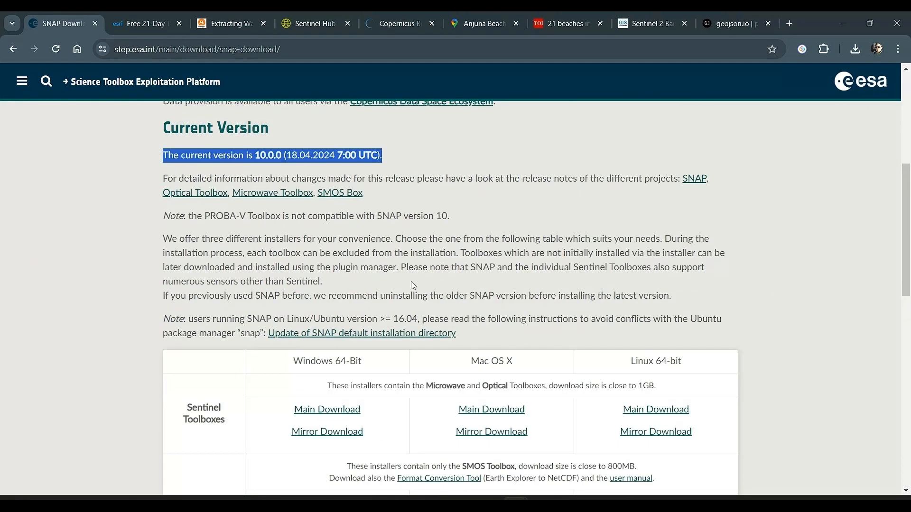
{"action": "scroll", "coordinate": [413, 285], "scroll_direction": "down", "scroll_amount": 5}
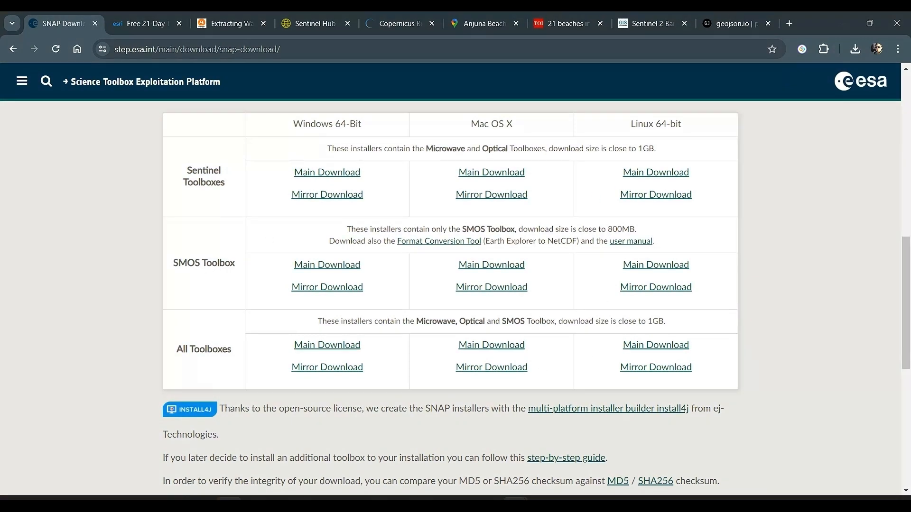
Switch to SNAP and agree to check for plugin updates
{"action": "left_click", "coordinate": [230, 500]}
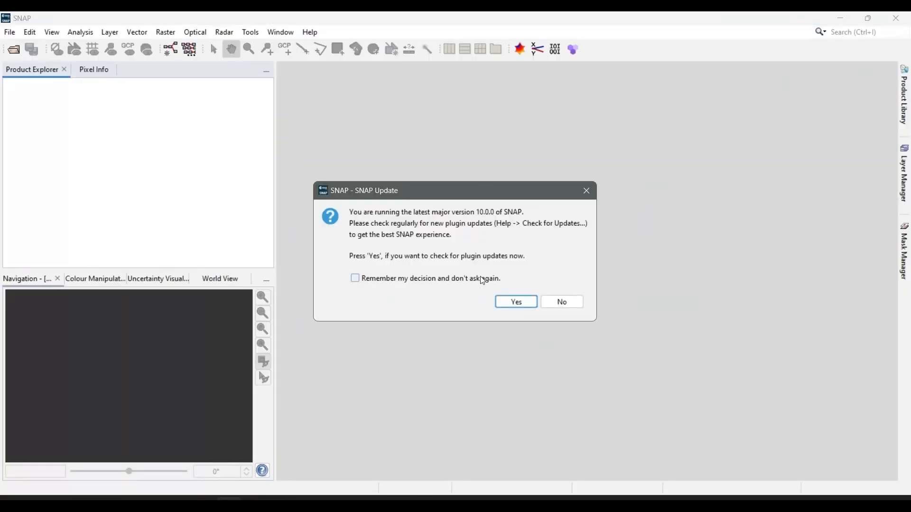
{"action": "left_click", "coordinate": [522, 299]}
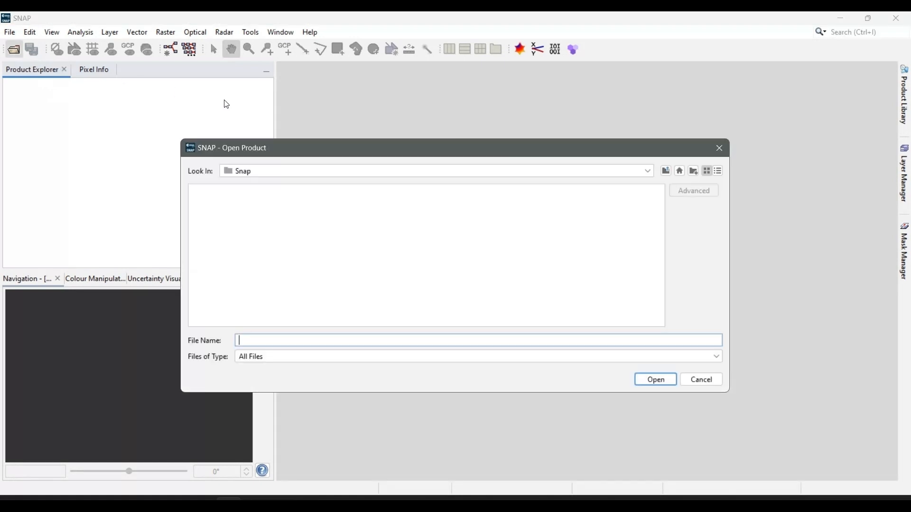
Open the product S2A_MSIL2A_20240114T053201_N0510_R105_T43PCT_20240114T082952.SAFE.zip from the Snap_CE folder on the Desktop
{"action": "left_click", "coordinate": [634, 176]}
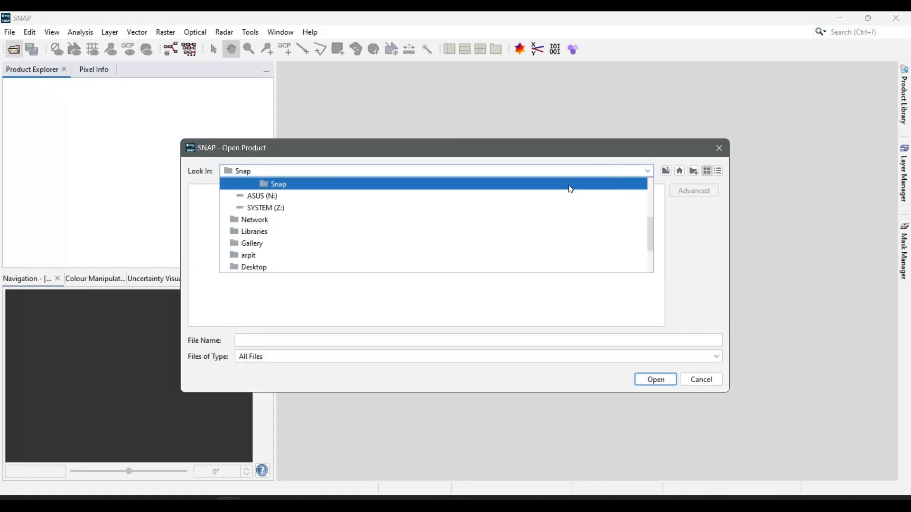
{"action": "scroll", "coordinate": [423, 223], "scroll_direction": "up", "scroll_amount": 2}
{"action": "scroll", "coordinate": [416, 227], "scroll_direction": "down", "scroll_amount": 2}
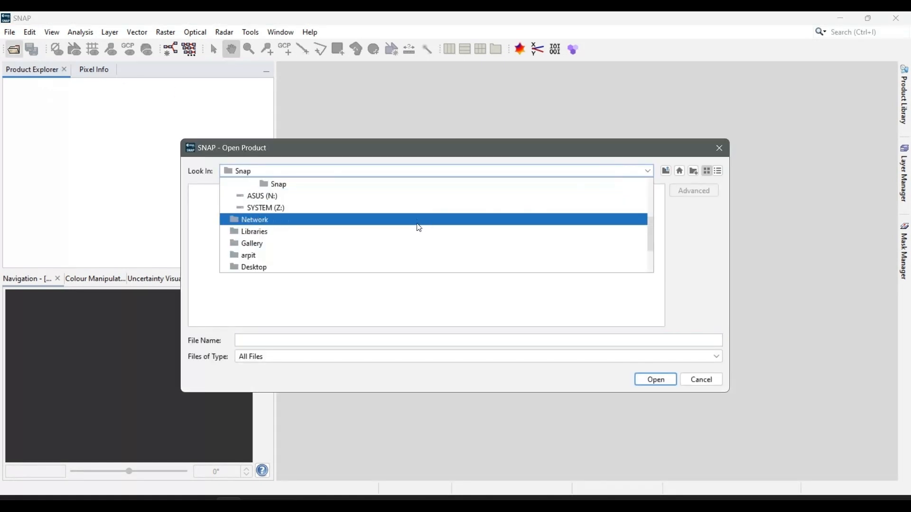
{"action": "left_click", "coordinate": [256, 269]}
{"action": "left_click", "coordinate": [217, 190]}
{"action": "double_click", "coordinate": [218, 193]}
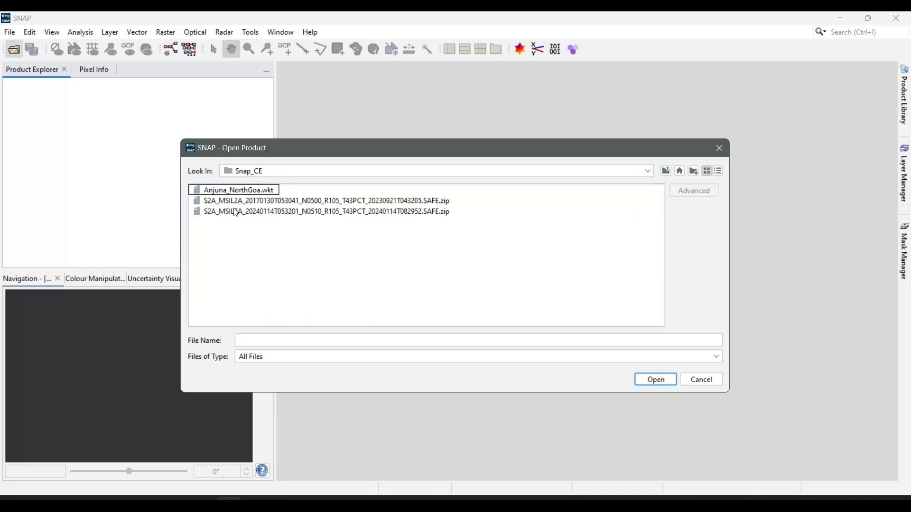
{"action": "left_click", "coordinate": [267, 216]}
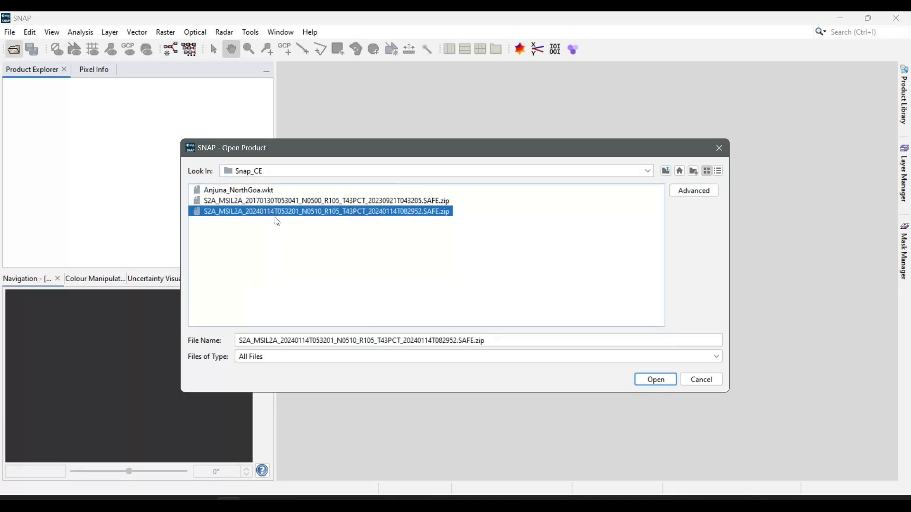
{"action": "left_click", "coordinate": [654, 379]}
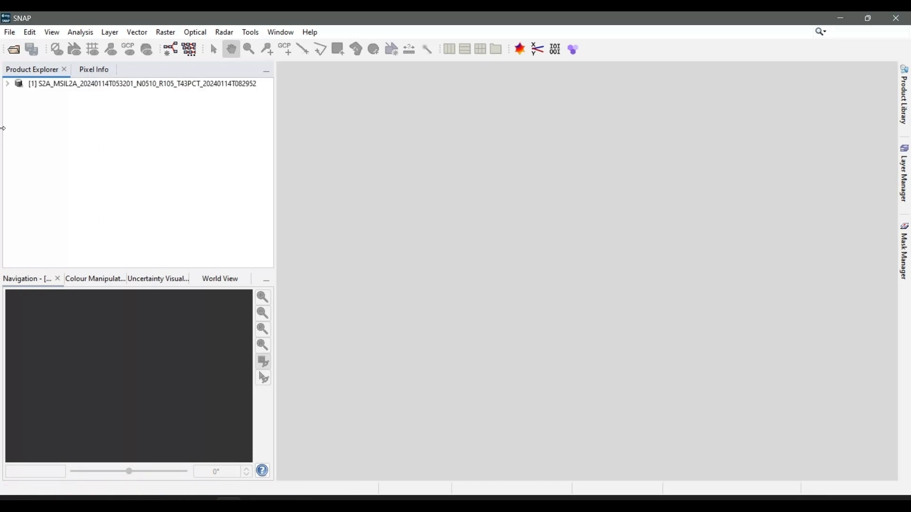
{"action": "left_click", "coordinate": [7, 84]}
{"action": "left_click", "coordinate": [8, 86]}
Switch to the Snap_CE folder, narrow its window beside SNAP, and load the 2017-01-30 Sentinel-2 archive into the Product Explorer
{"action": "key", "text": "alt+Tab"}
{"action": "key", "text": "alt+Tab"}
{"action": "key", "text": "alt+Tab"}
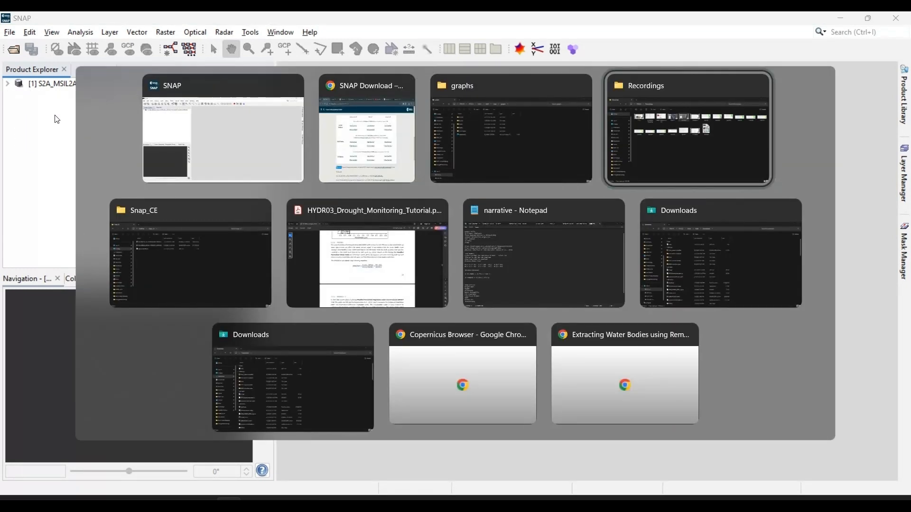
{"action": "key", "text": "alt+Tab"}
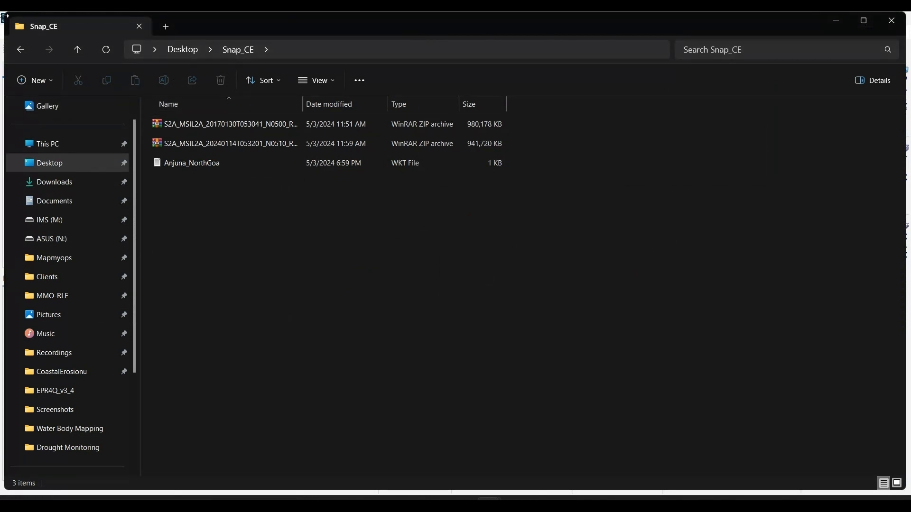
{"action": "left_click_drag", "start_coordinate": [5, 16], "coordinate": [258, 70]}
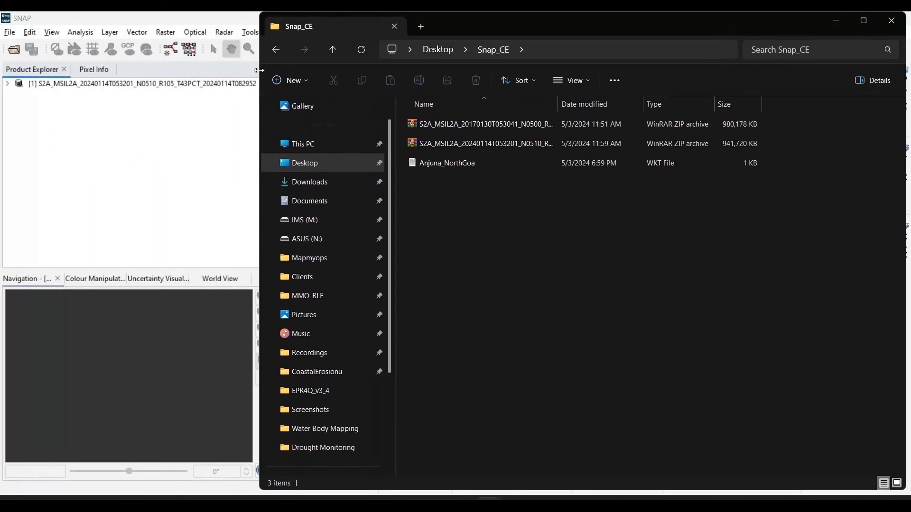
{"action": "left_click_drag", "start_coordinate": [437, 124], "coordinate": [97, 175]}
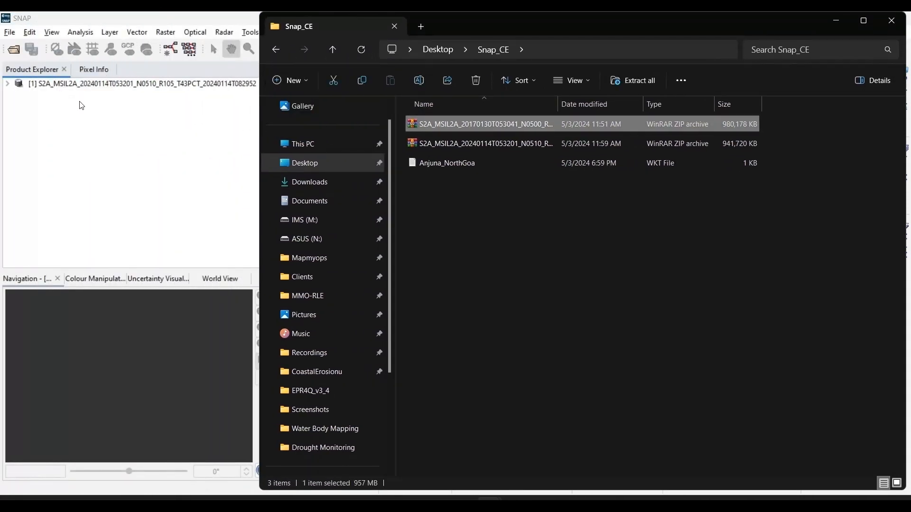
{"action": "left_click", "coordinate": [91, 20]}
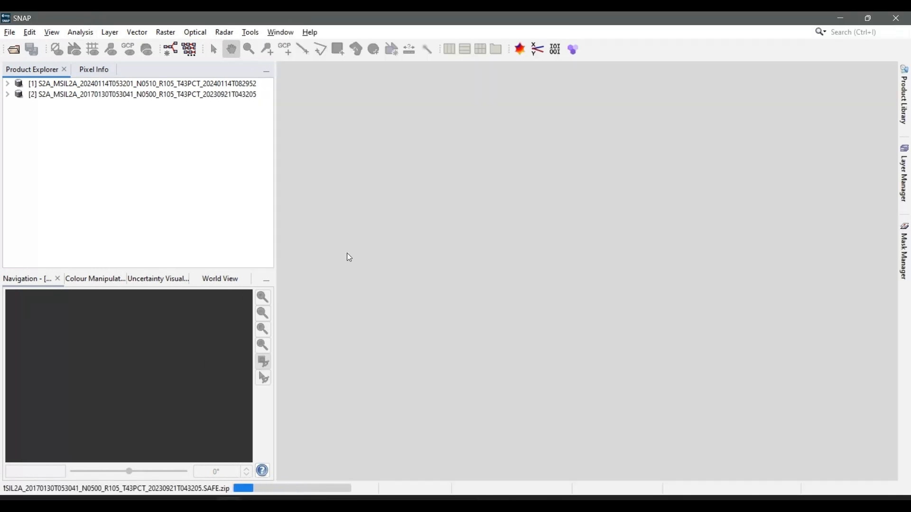
Expand the 2024-01-14 product and its Bands group to examine the available bands
{"action": "left_click", "coordinate": [8, 85]}
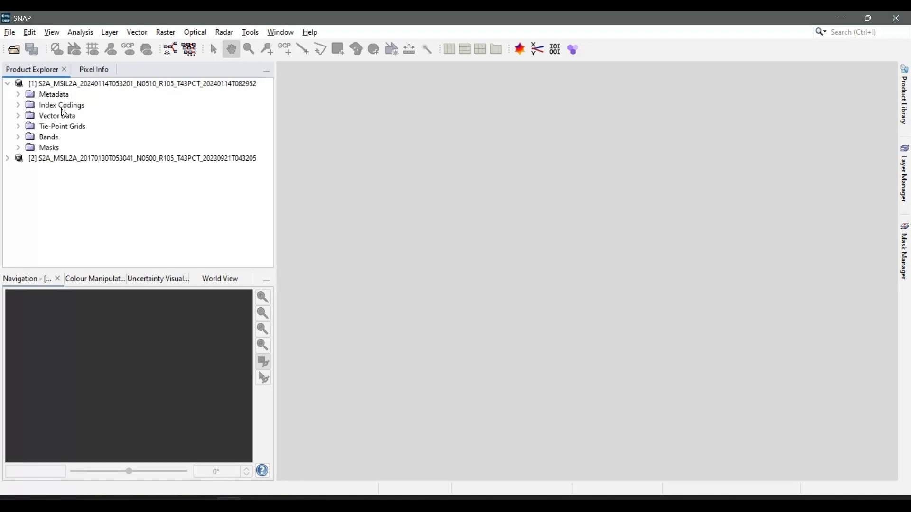
{"action": "left_click", "coordinate": [18, 138]}
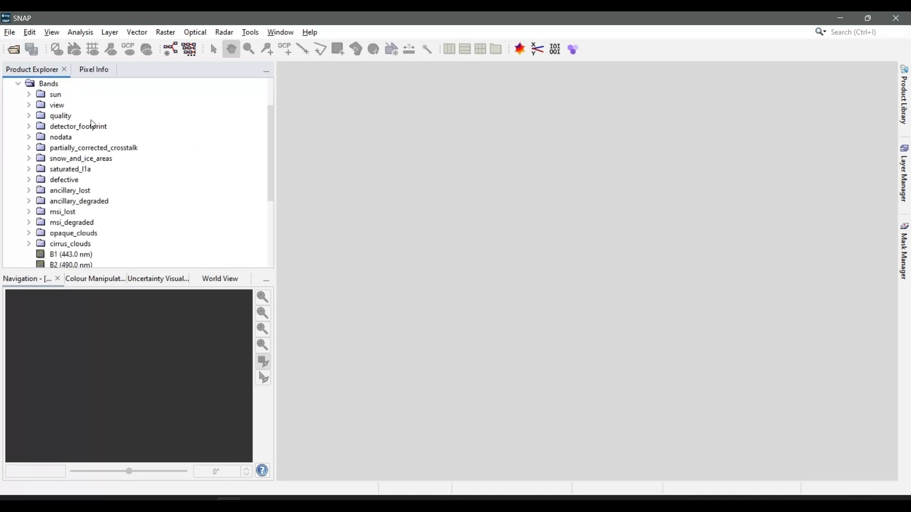
Display band B1 (443.0 nm) of the 2024-01-14 product and examine the coastline in its image view
{"action": "scroll", "coordinate": [81, 204], "scroll_direction": "down", "scroll_amount": 3}
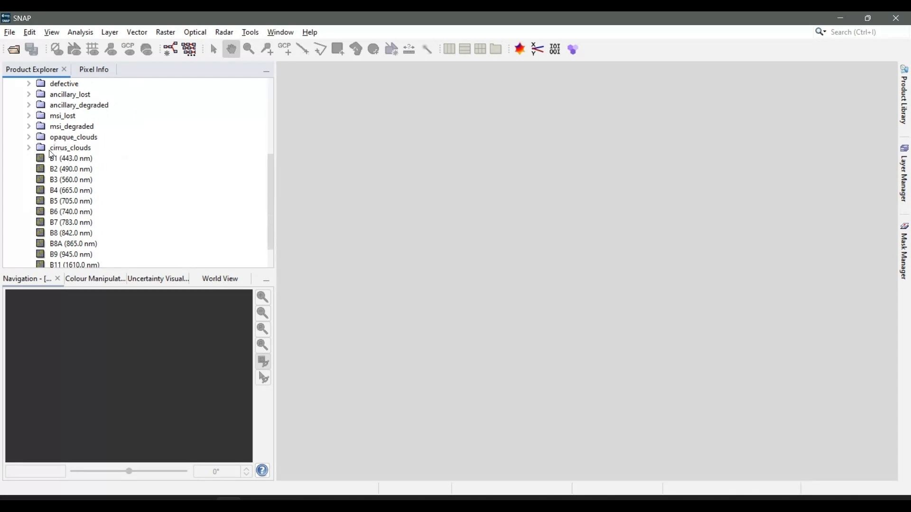
{"action": "scroll", "coordinate": [67, 181], "scroll_direction": "down", "scroll_amount": 1}
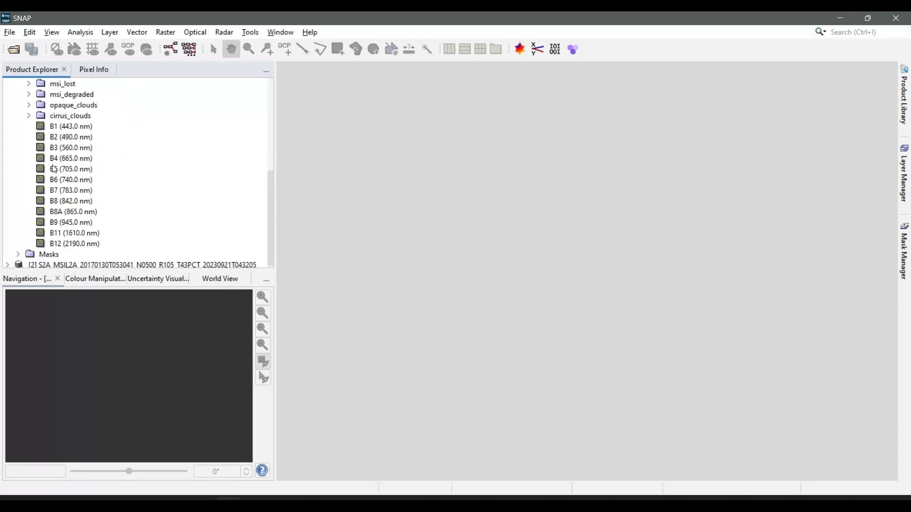
{"action": "double_click", "coordinate": [58, 128]}
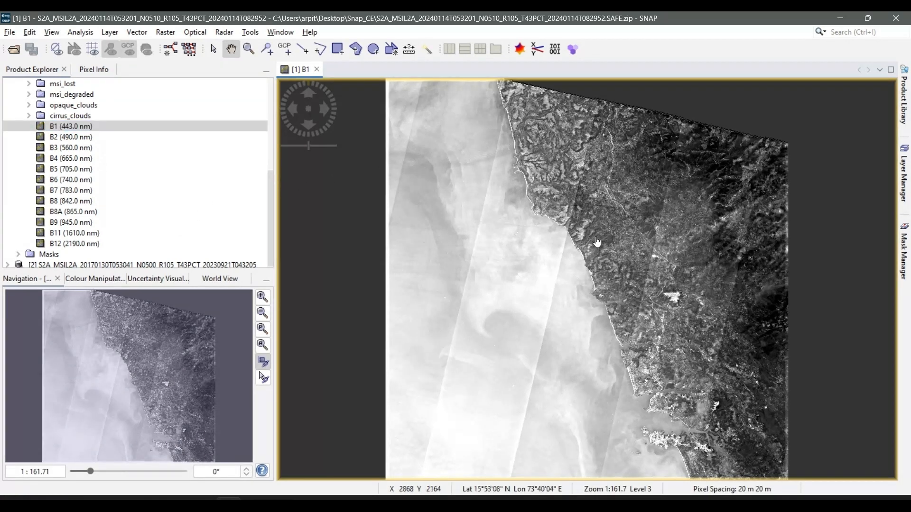
{"action": "scroll", "coordinate": [527, 188], "scroll_direction": "down", "scroll_amount": 2}
{"action": "scroll", "coordinate": [544, 197], "scroll_direction": "up", "scroll_amount": 1}
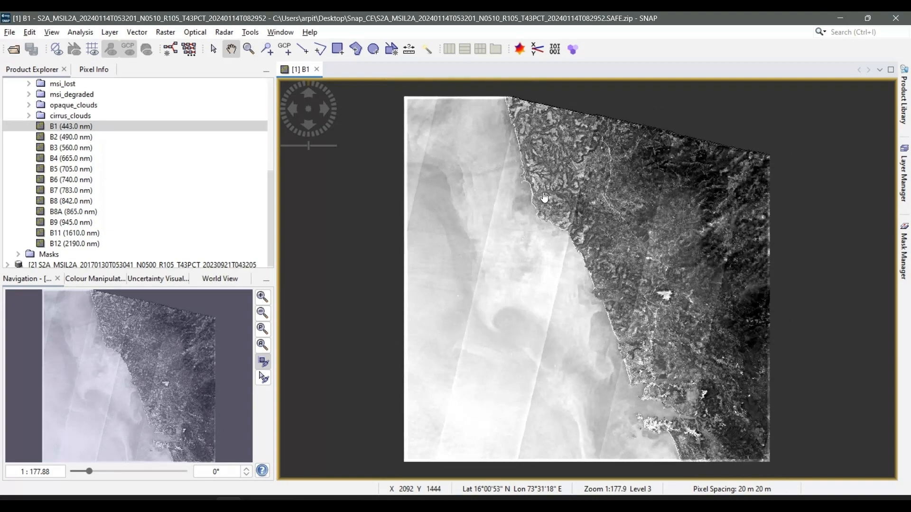
{"action": "scroll", "coordinate": [544, 198], "scroll_direction": "down", "scroll_amount": 2}
{"action": "scroll", "coordinate": [545, 204], "scroll_direction": "up", "scroll_amount": 3}
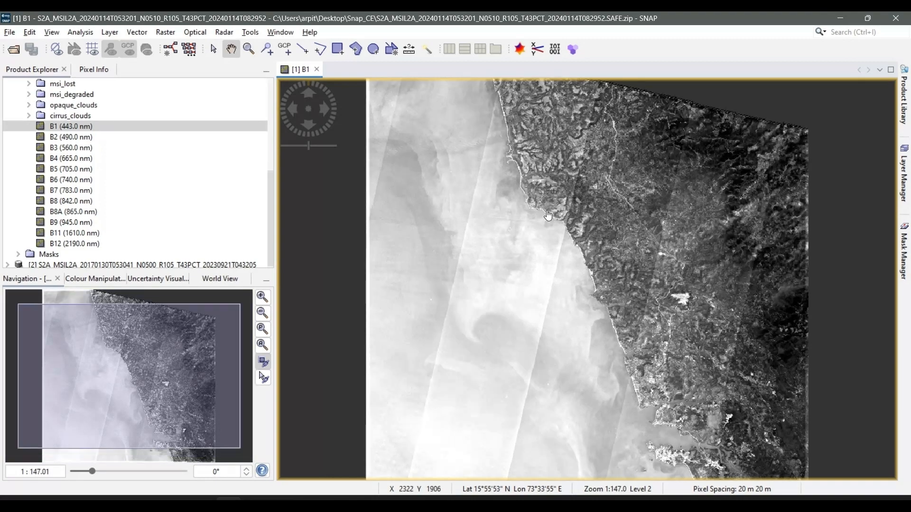
{"action": "scroll", "coordinate": [548, 216], "scroll_direction": "up", "scroll_amount": 2}
{"action": "scroll", "coordinate": [516, 188], "scroll_direction": "down", "scroll_amount": 2}
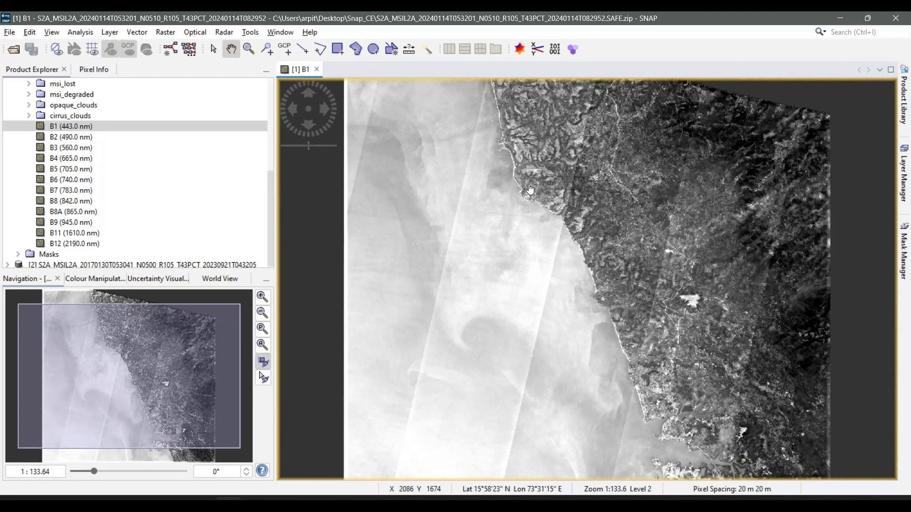
{"action": "scroll", "coordinate": [530, 190], "scroll_direction": "up", "scroll_amount": 1}
{"action": "scroll", "coordinate": [530, 190], "scroll_direction": "down", "scroll_amount": 2}
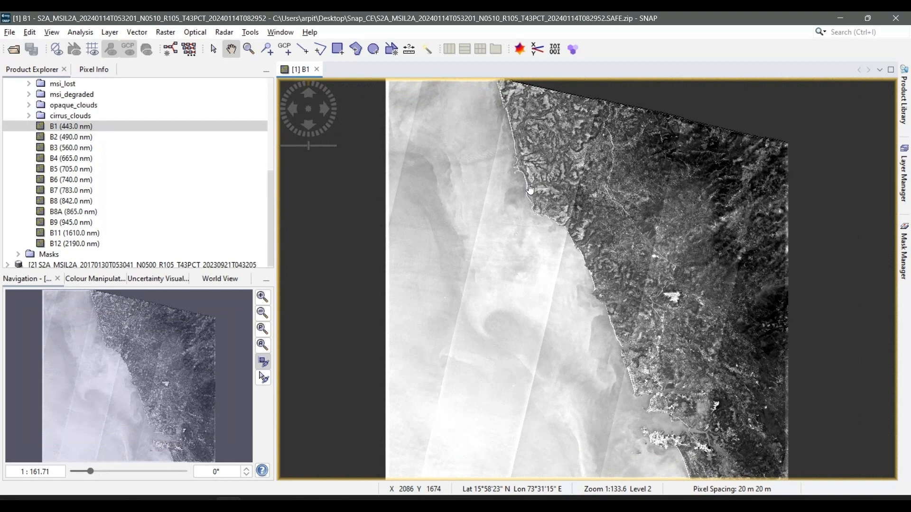
View bands B2 (490.0 nm) and B4 (665.0 nm) of the 2024-01-14 product, and close both image views
{"action": "double_click", "coordinate": [58, 138]}
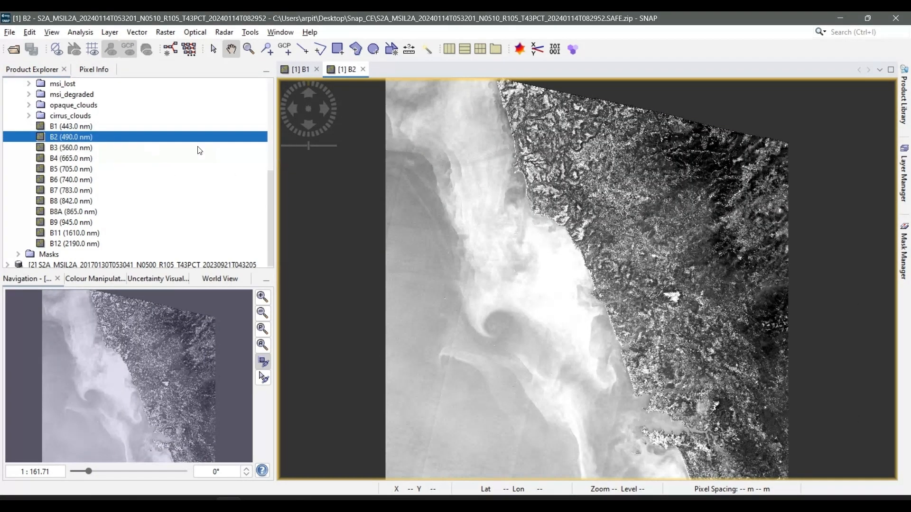
{"action": "double_click", "coordinate": [53, 158]}
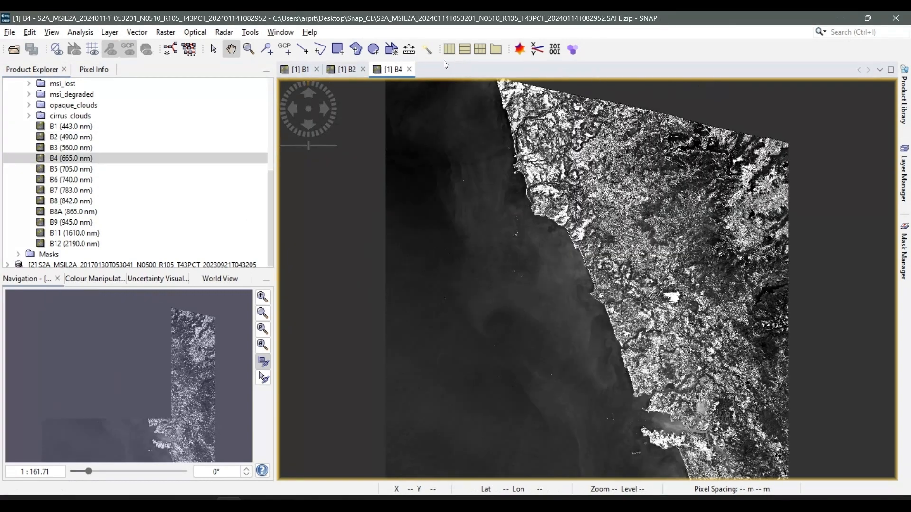
{"action": "left_click", "coordinate": [408, 69]}
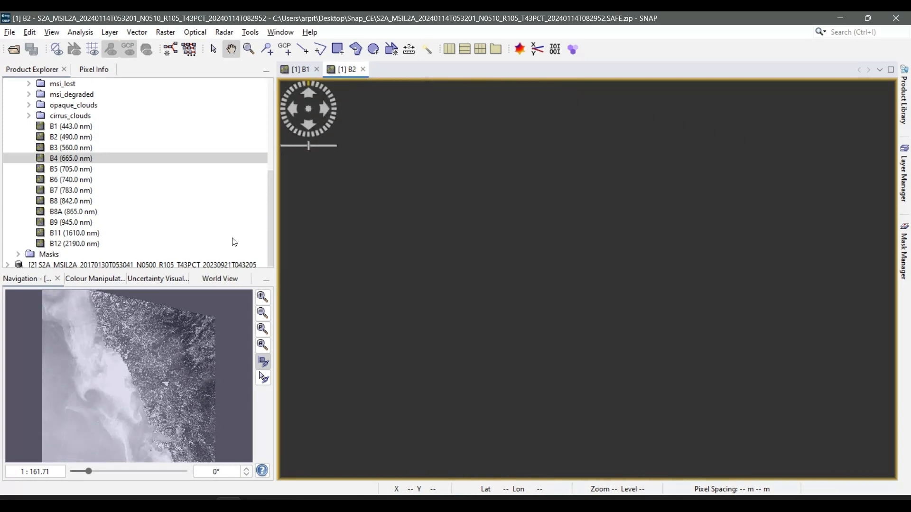
{"action": "left_click", "coordinate": [363, 70]}
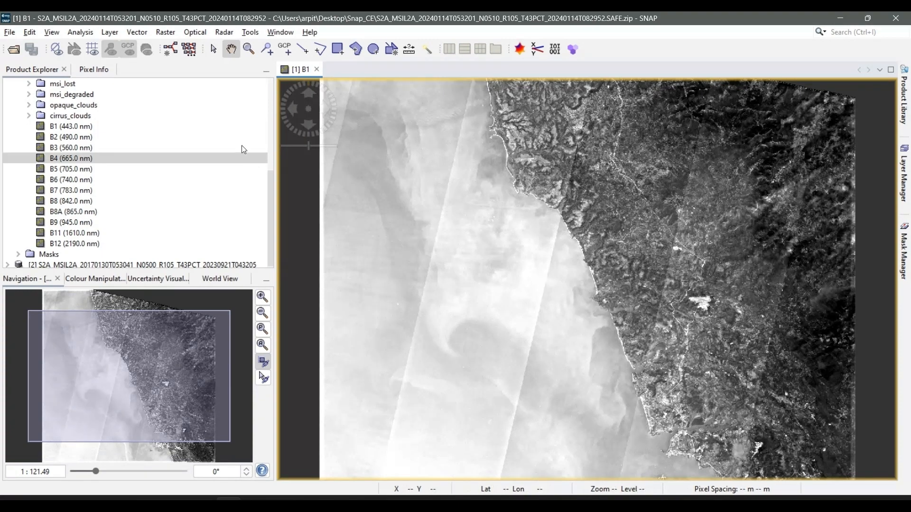
Check the Pixel Info for band B1, return to the Product Explorer, and close the B1 image view
{"action": "left_click", "coordinate": [96, 69]}
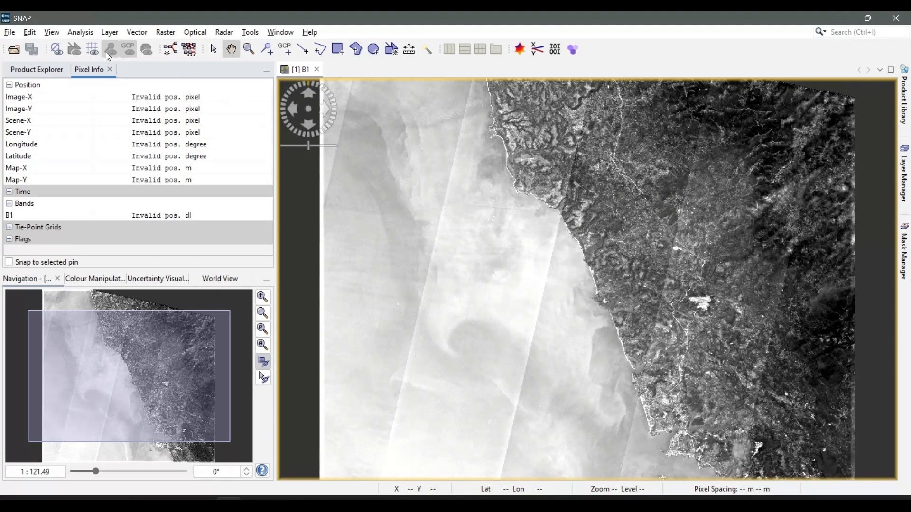
{"action": "left_click", "coordinate": [36, 70]}
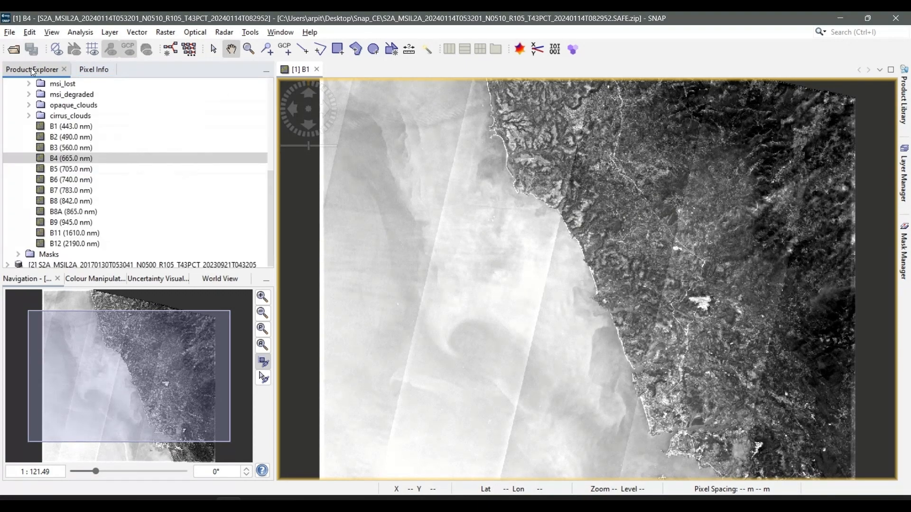
{"action": "left_click", "coordinate": [317, 69]}
View the 2024-01-14 product as an RGB image using the Sentinel 2 MSI Natural Colors profile, and close that view
{"action": "scroll", "coordinate": [119, 87], "scroll_direction": "up", "scroll_amount": 6}
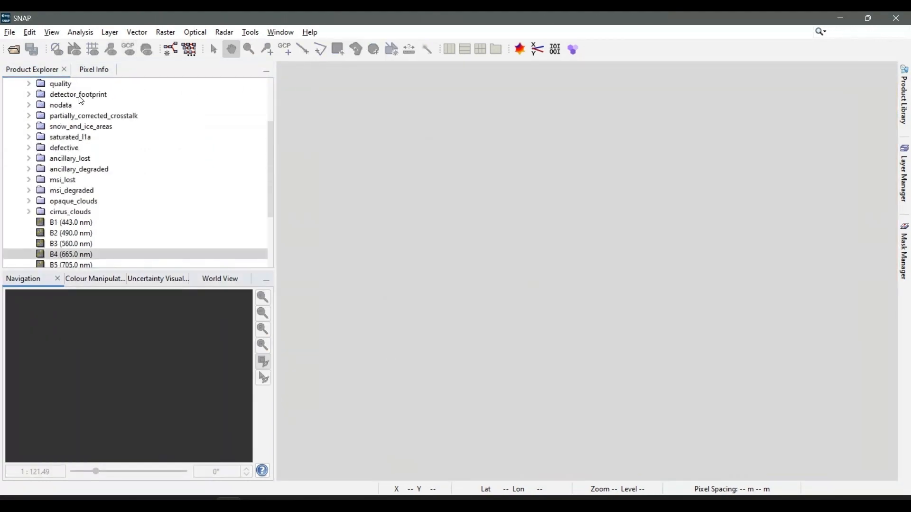
{"action": "left_click", "coordinate": [74, 84]}
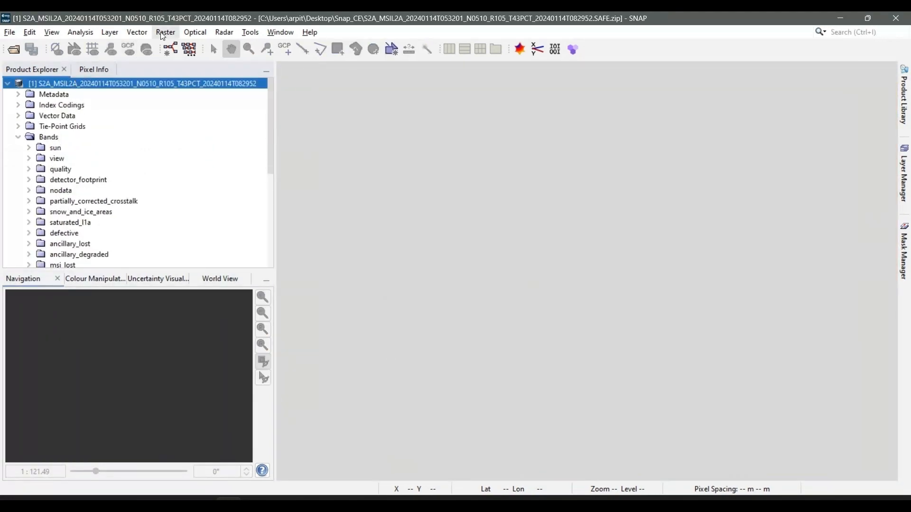
{"action": "left_click", "coordinate": [279, 33]}
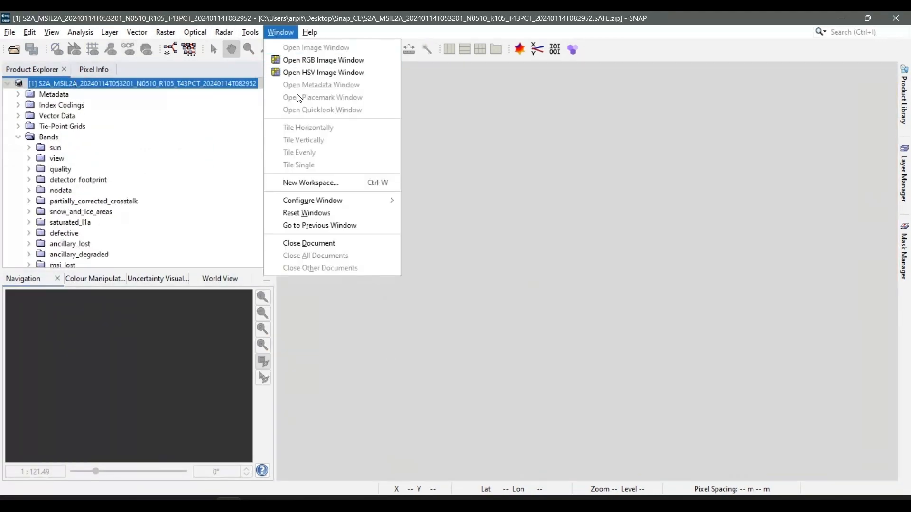
{"action": "key", "text": "Return"}
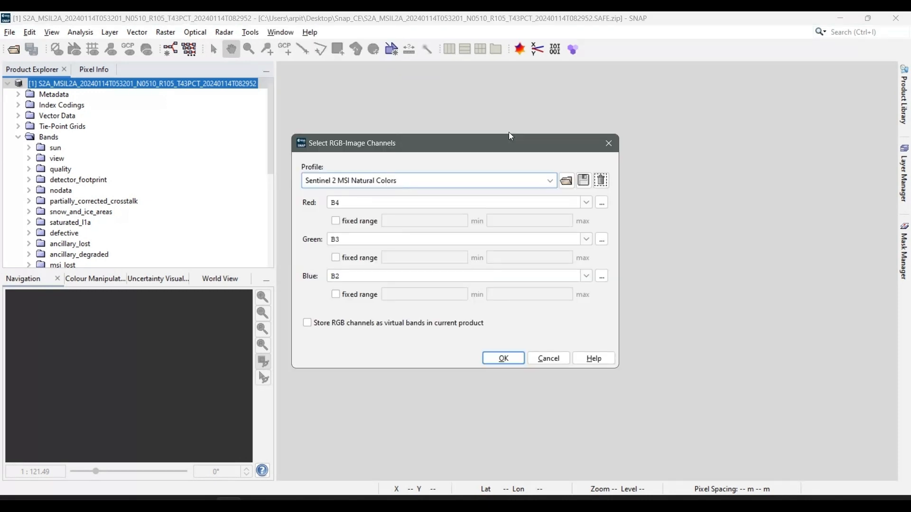
{"action": "left_click", "coordinate": [333, 180]}
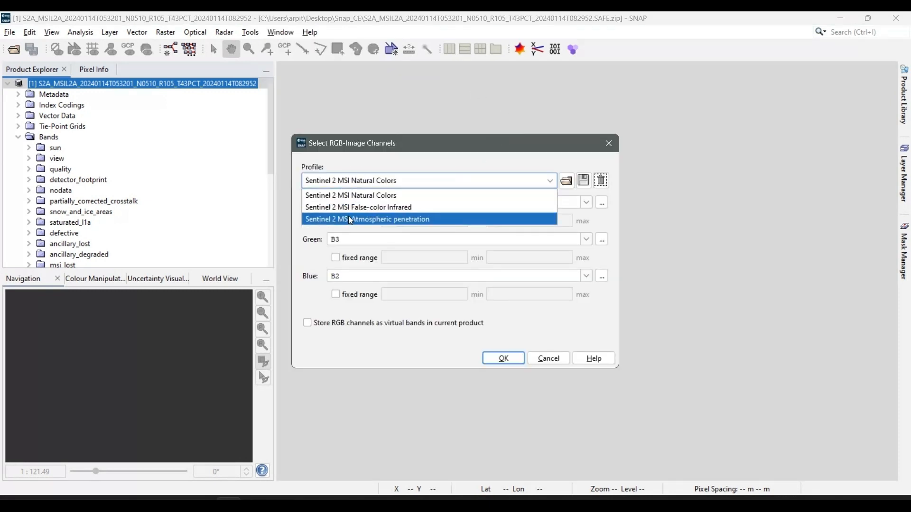
{"action": "left_click", "coordinate": [349, 196]}
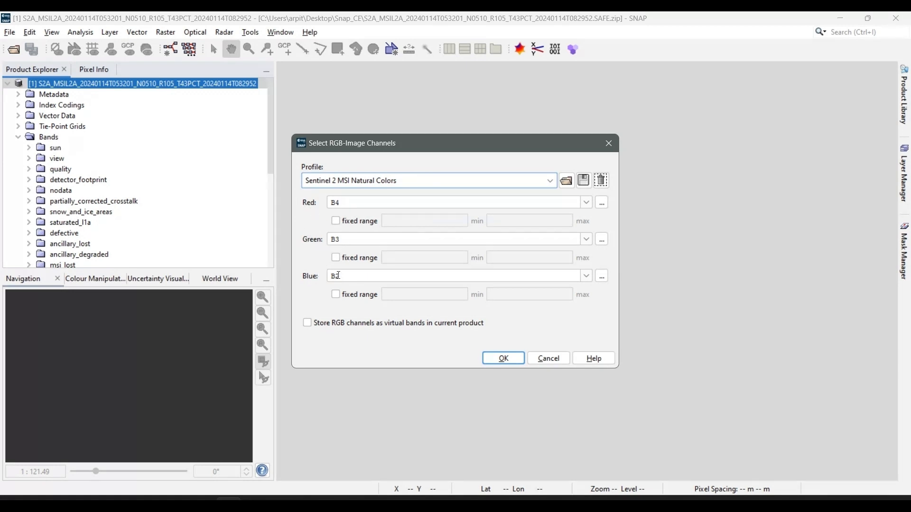
{"action": "left_click", "coordinate": [503, 358]}
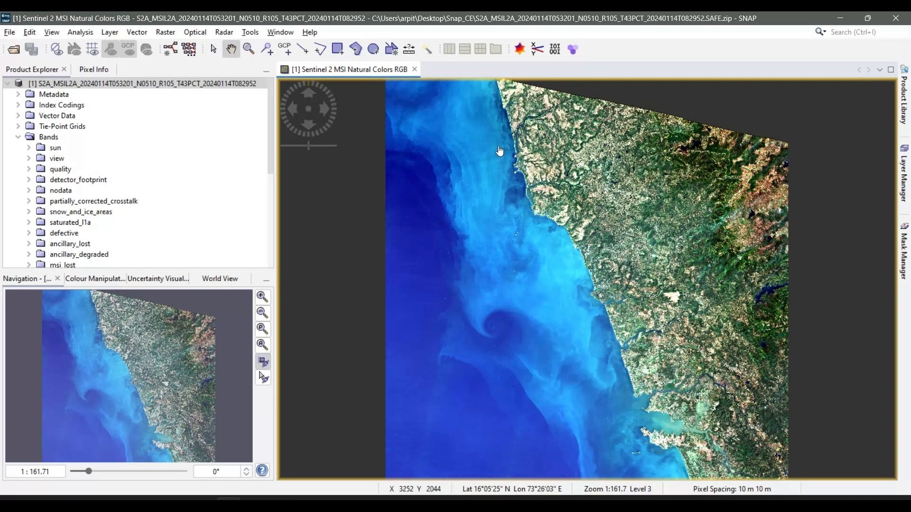
{"action": "left_click", "coordinate": [414, 71]}
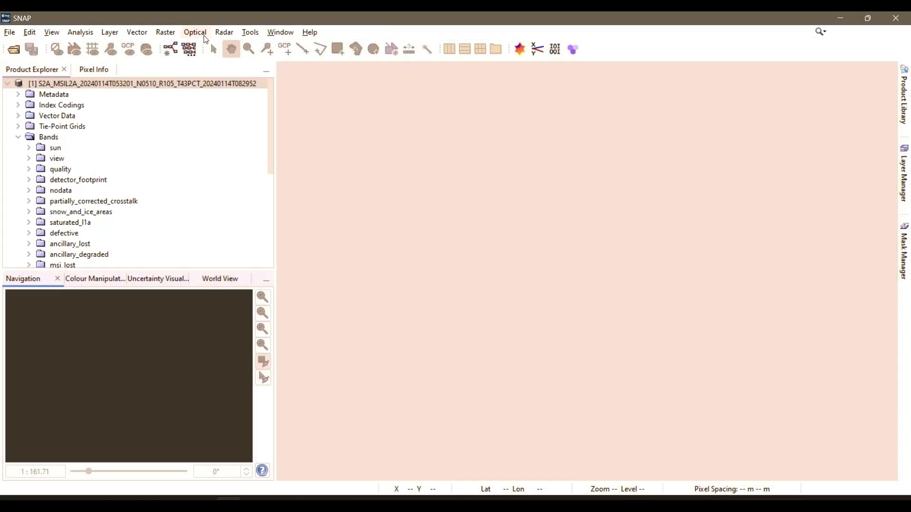
Collapse the 2024-01-14 product, open the GraphBuilder with a widened window, and move the Write node far away from the Read node
{"action": "left_click", "coordinate": [7, 84]}
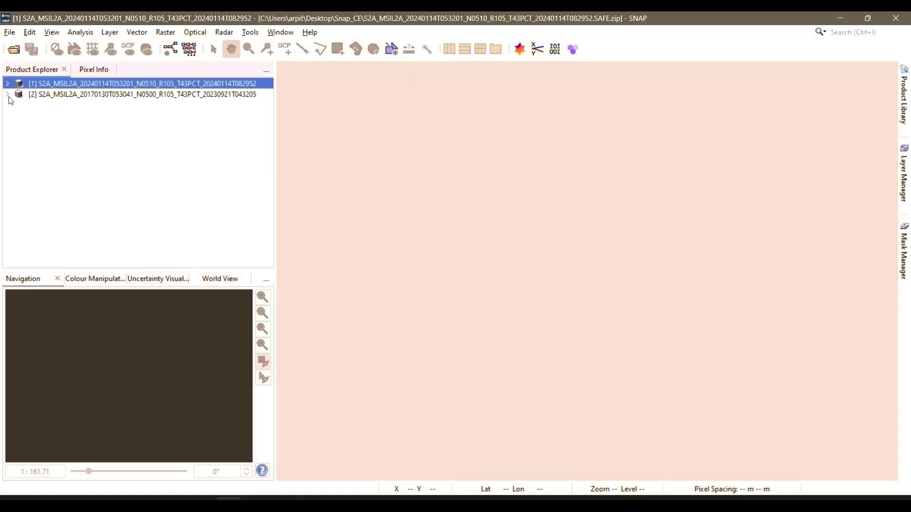
{"action": "left_click", "coordinate": [251, 33]}
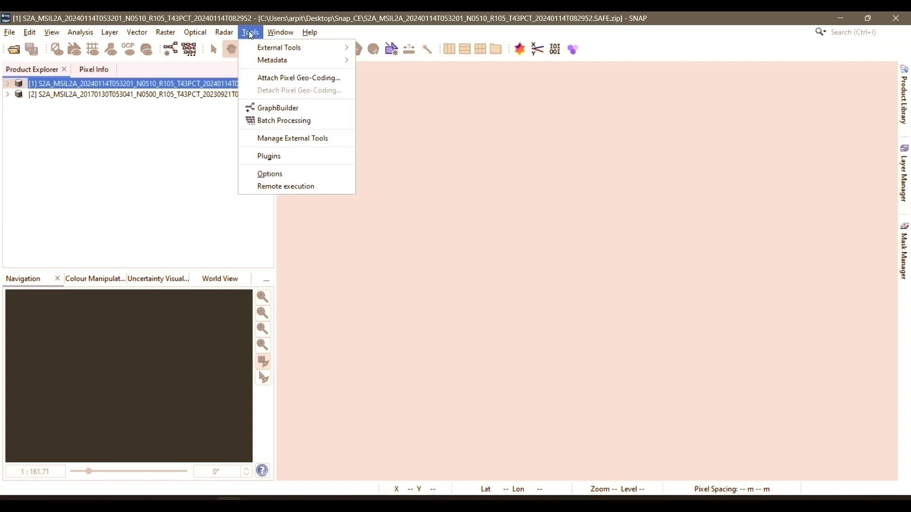
{"action": "left_click", "coordinate": [274, 115]}
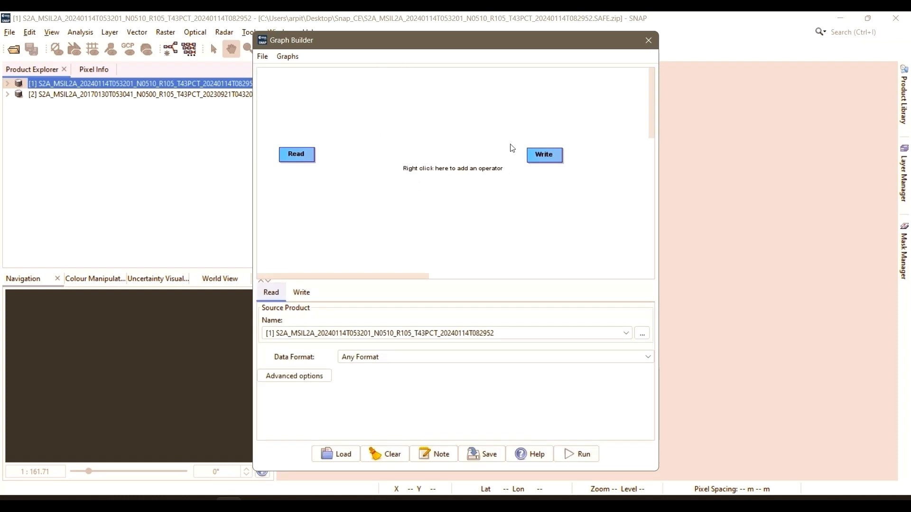
{"action": "left_click_drag", "start_coordinate": [660, 169], "coordinate": [864, 170]}
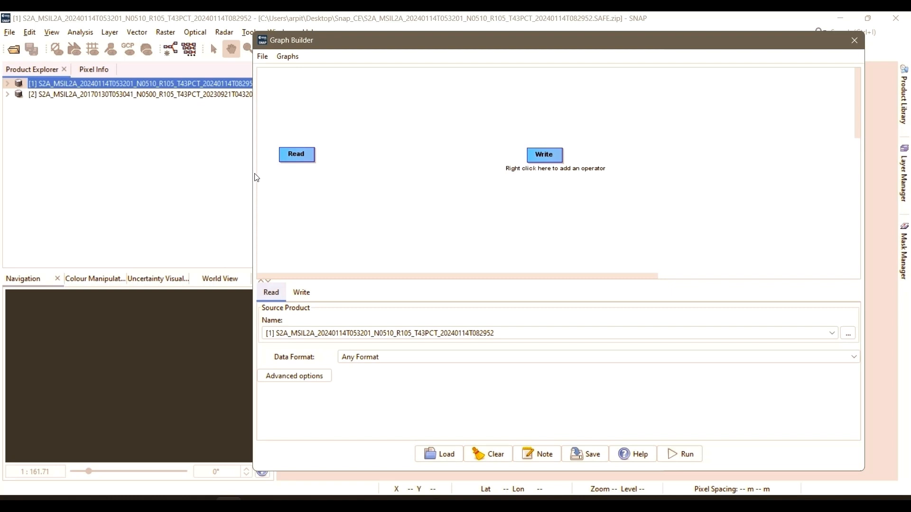
{"action": "left_click_drag", "start_coordinate": [250, 190], "coordinate": [80, 191]}
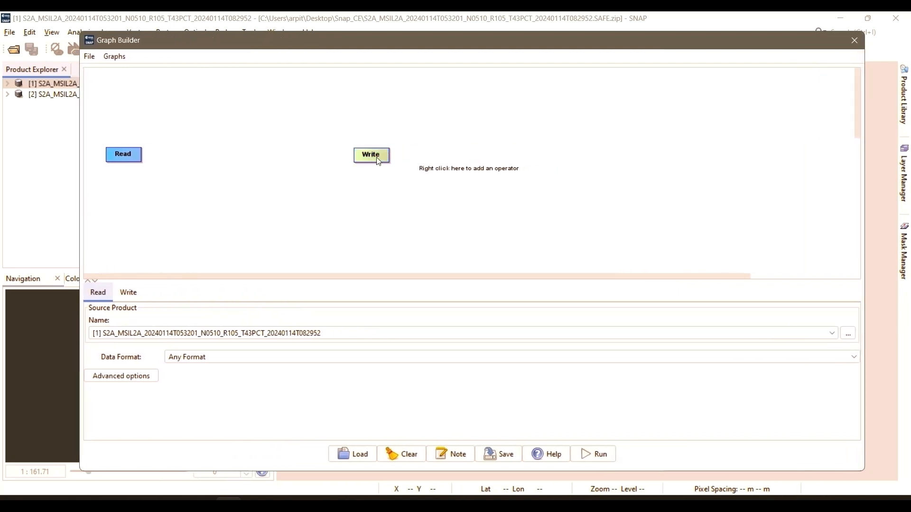
{"action": "left_click_drag", "start_coordinate": [378, 162], "coordinate": [773, 156]}
Switch to the browser and look through the mapmyops article "Extracting Water Bodies using Remote Sensing" for its optical imagery preprocessing steps
{"action": "key", "text": "alt+Tab"}
{"action": "key", "text": "alt+Tab"}
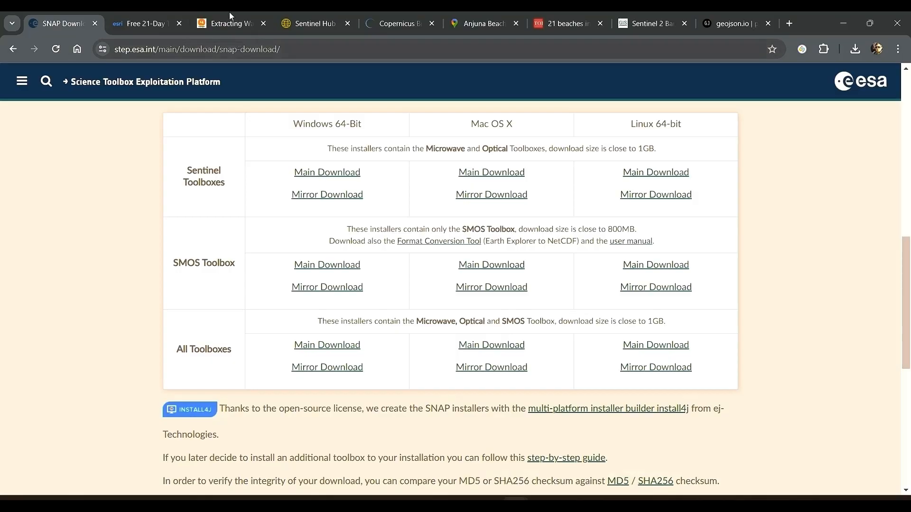
{"action": "left_click", "coordinate": [229, 14]}
{"action": "scroll", "coordinate": [376, 130], "scroll_direction": "up", "scroll_amount": 15}
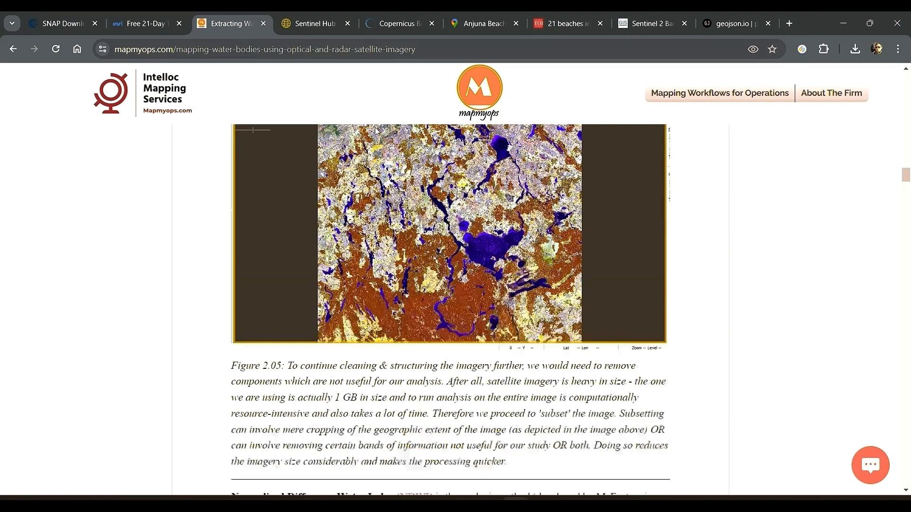
{"action": "scroll", "coordinate": [376, 131], "scroll_direction": "up", "scroll_amount": 20}
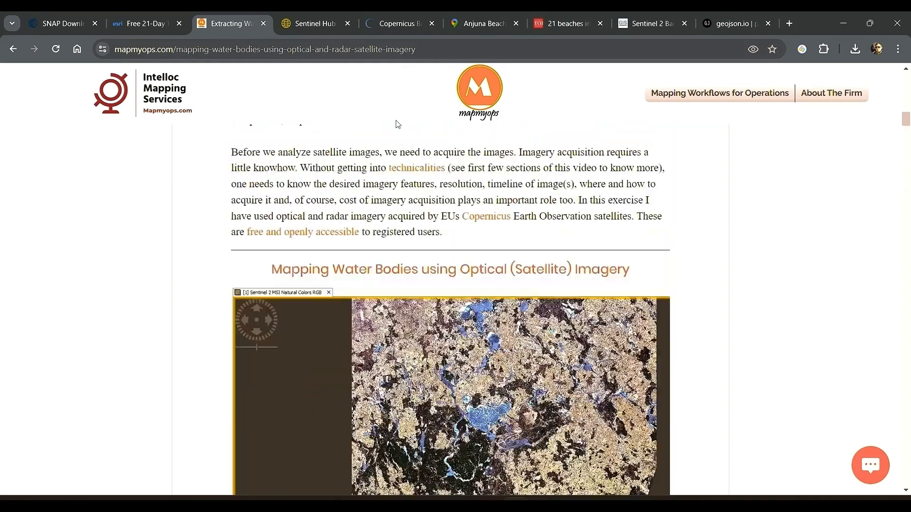
{"action": "scroll", "coordinate": [397, 124], "scroll_direction": "up", "scroll_amount": 10}
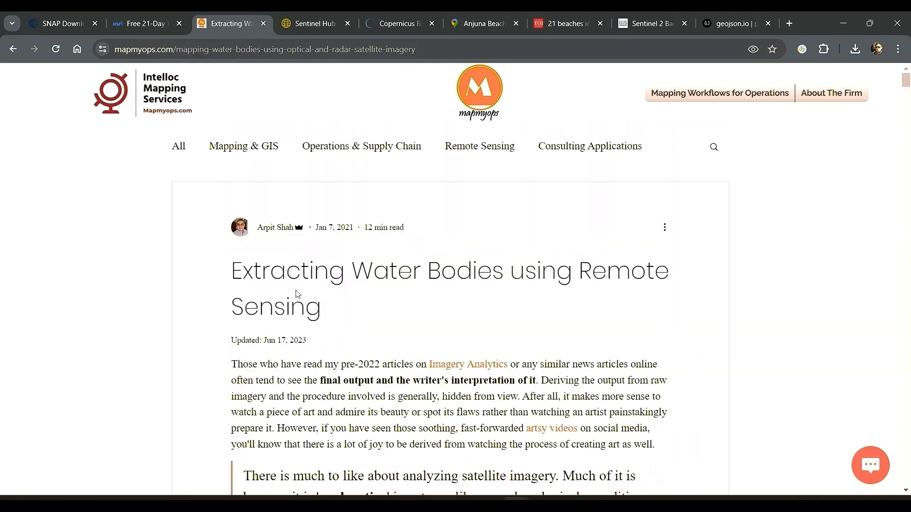
{"action": "scroll", "coordinate": [303, 285], "scroll_direction": "down", "scroll_amount": 10}
{"action": "scroll", "coordinate": [365, 237], "scroll_direction": "down", "scroll_amount": 10}
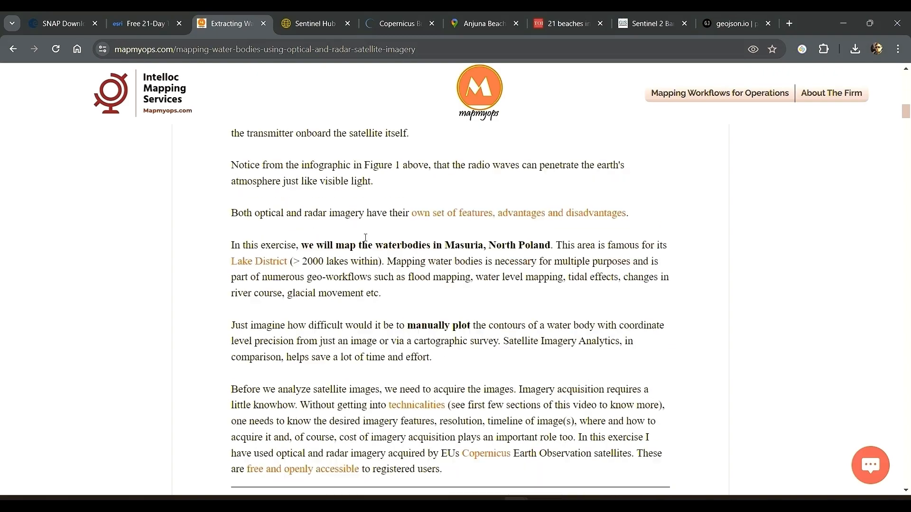
{"action": "scroll", "coordinate": [365, 238], "scroll_direction": "down", "scroll_amount": 5}
{"action": "scroll", "coordinate": [369, 242], "scroll_direction": "down", "scroll_amount": 6}
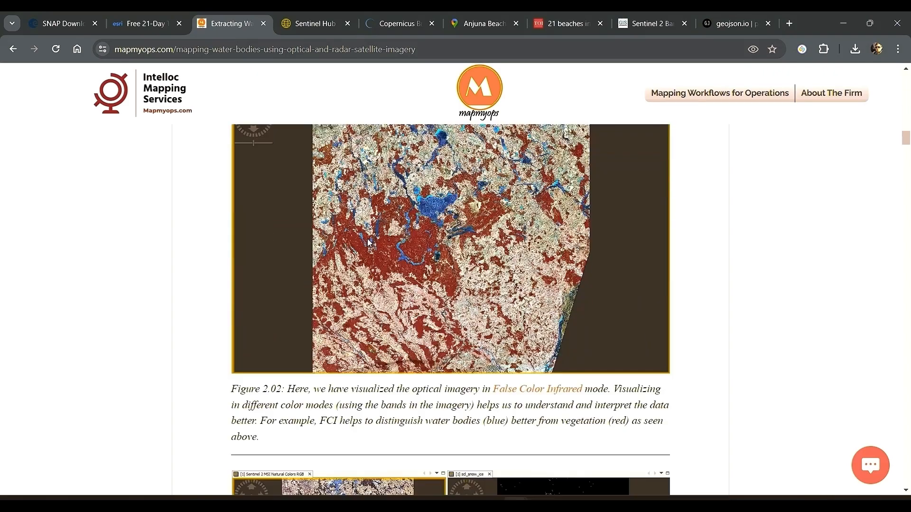
{"action": "scroll", "coordinate": [369, 242], "scroll_direction": "down", "scroll_amount": 5}
{"action": "scroll", "coordinate": [387, 244], "scroll_direction": "down", "scroll_amount": 9}
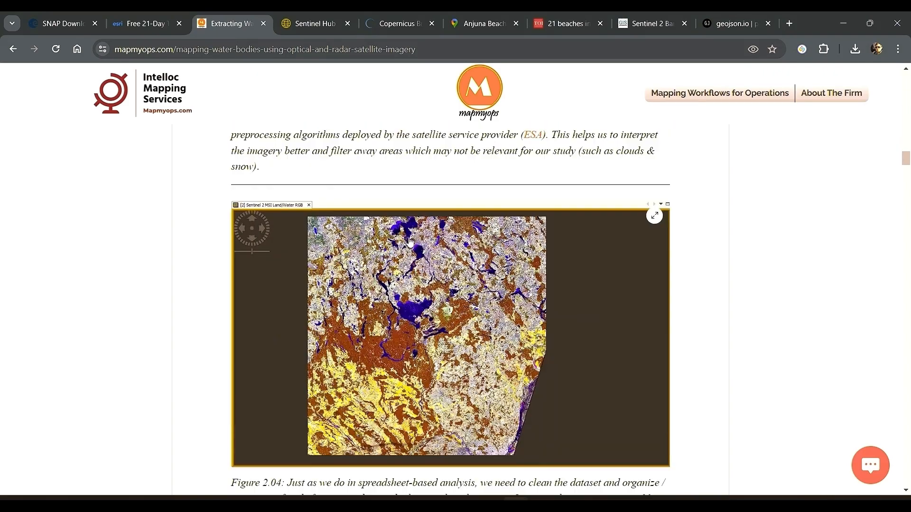
{"action": "scroll", "coordinate": [411, 241], "scroll_direction": "down", "scroll_amount": 1}
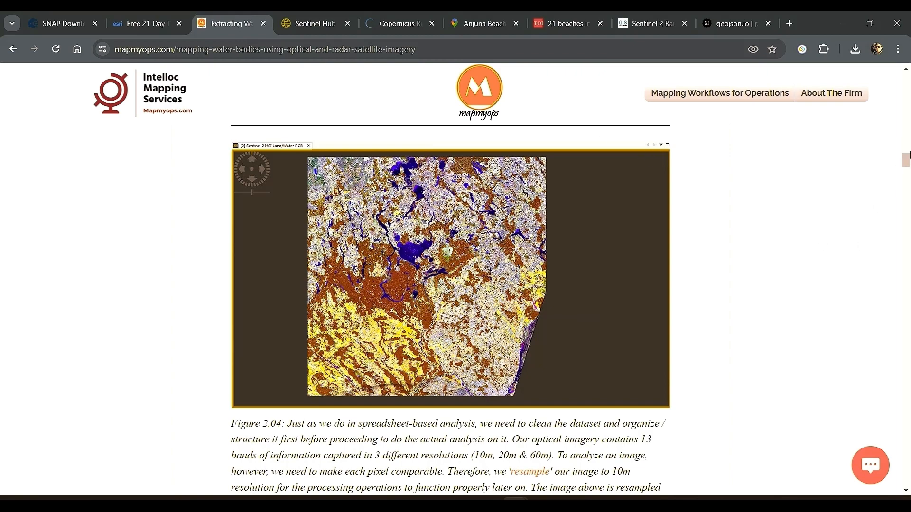
{"action": "left_click_drag", "start_coordinate": [905, 160], "coordinate": [906, 78]}
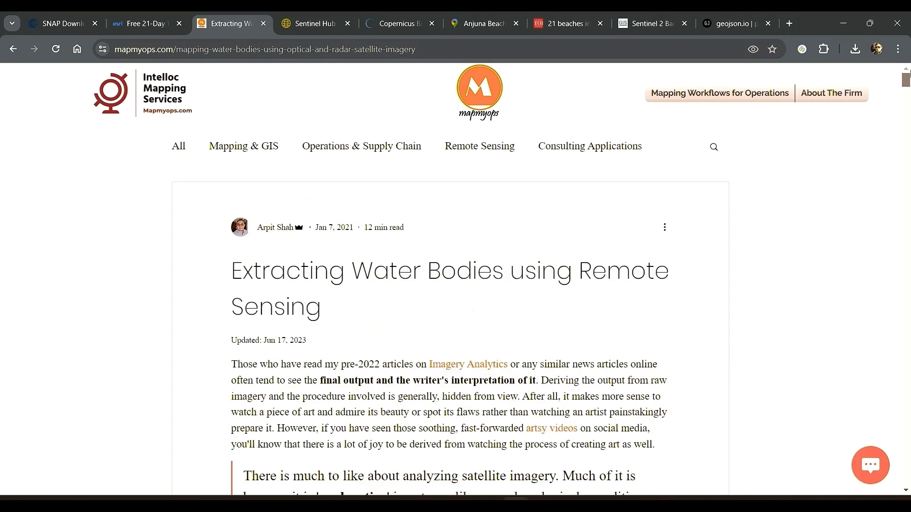
Return to the mapmyops.com home page, search the site for "water", and open the article "Extracting Water Bodies using Remote Sensing"
{"action": "left_click", "coordinate": [746, 100]}
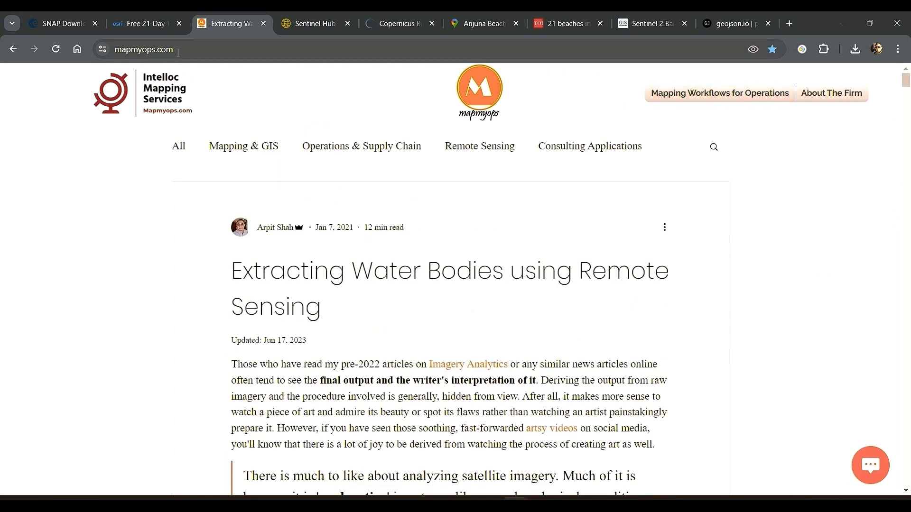
{"action": "left_click", "coordinate": [874, 148]}
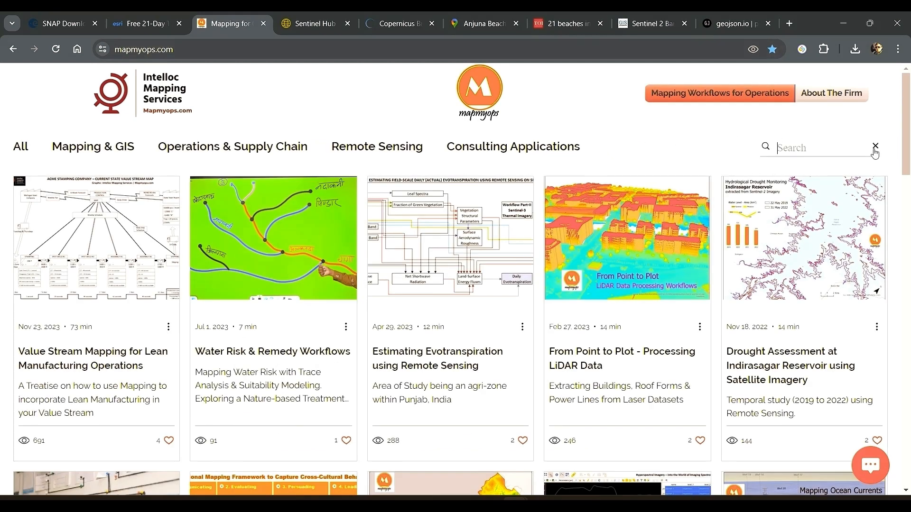
{"action": "type", "text": "water"}
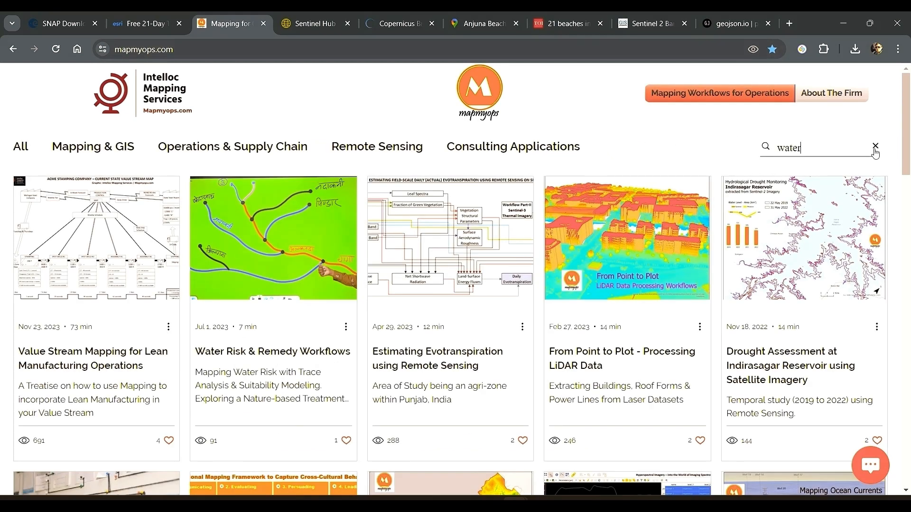
{"action": "key", "text": "Return"}
{"action": "scroll", "coordinate": [407, 278], "scroll_direction": "down", "scroll_amount": 3}
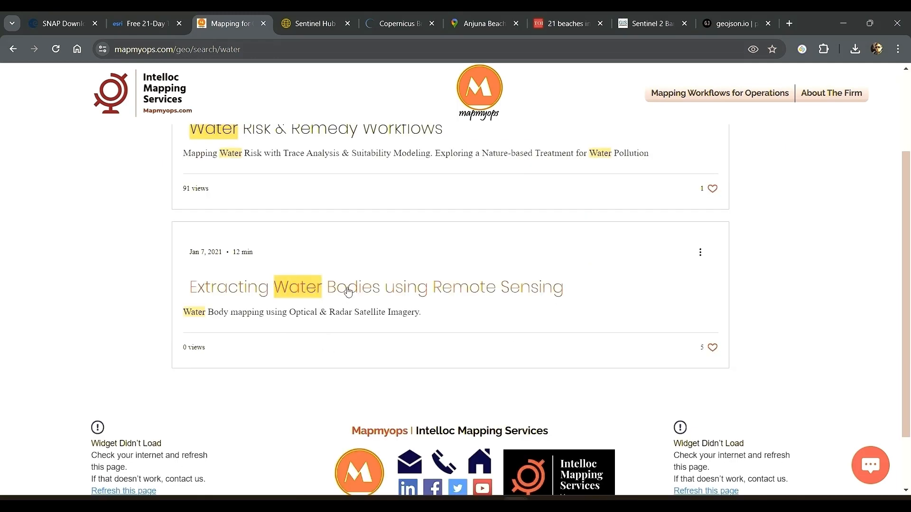
{"action": "left_click", "coordinate": [364, 296]}
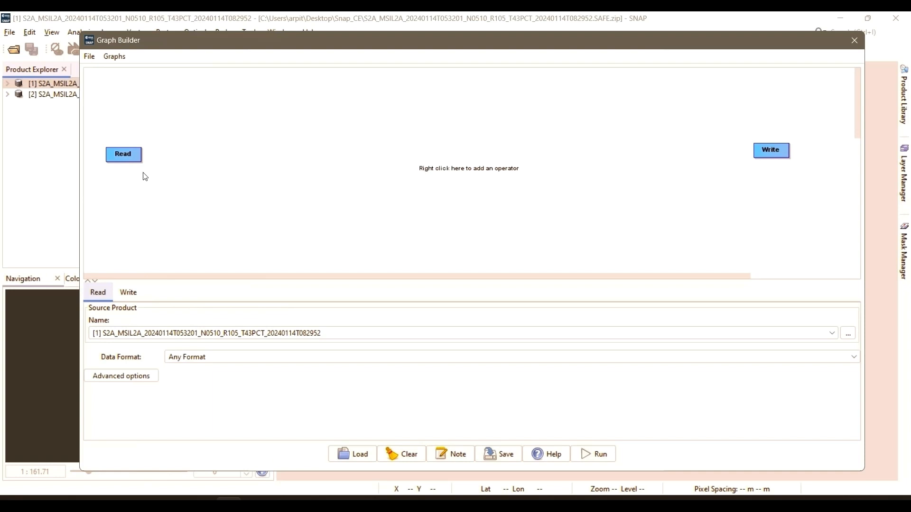
Switch to SNAP's Graph Builder, add a Resample operator beside the Read node, and align it in the same row
{"action": "right_click", "coordinate": [211, 154]}
{"action": "mouse_move", "coordinate": [227, 163]}
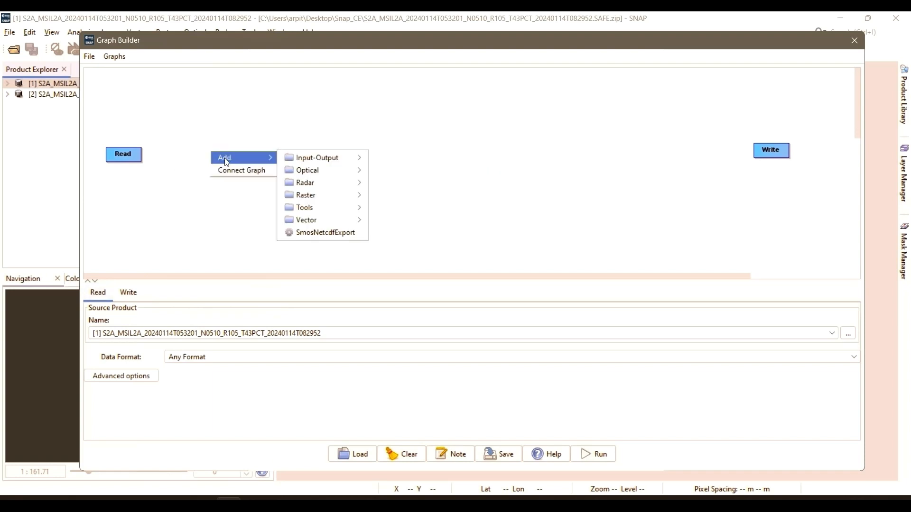
{"action": "mouse_move", "coordinate": [333, 200]}
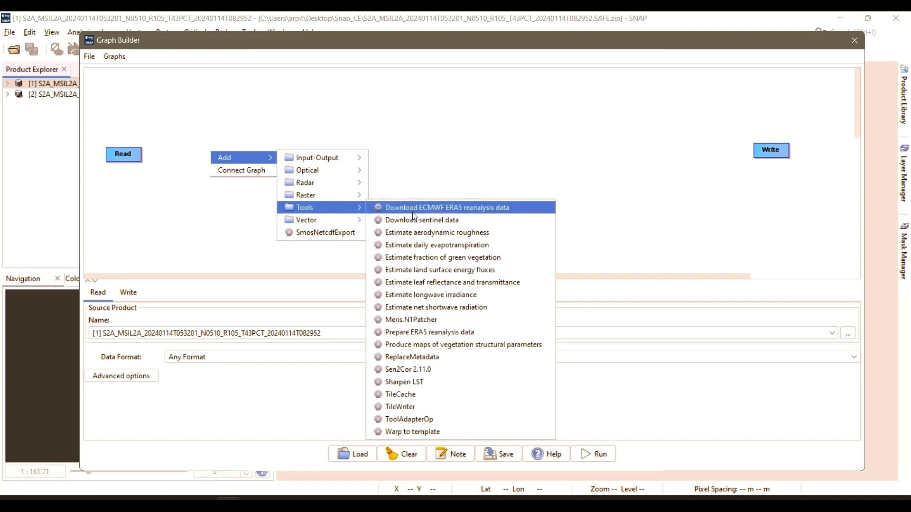
{"action": "mouse_move", "coordinate": [407, 223]}
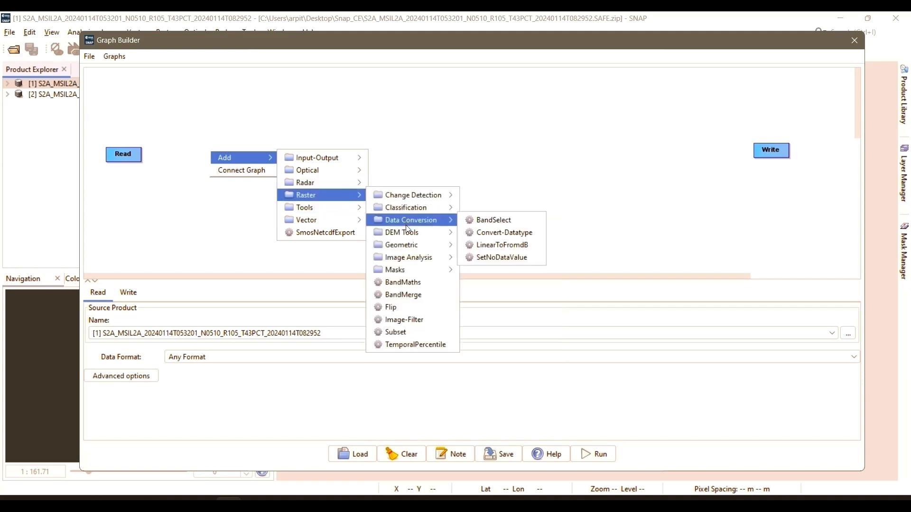
{"action": "mouse_move", "coordinate": [411, 245]}
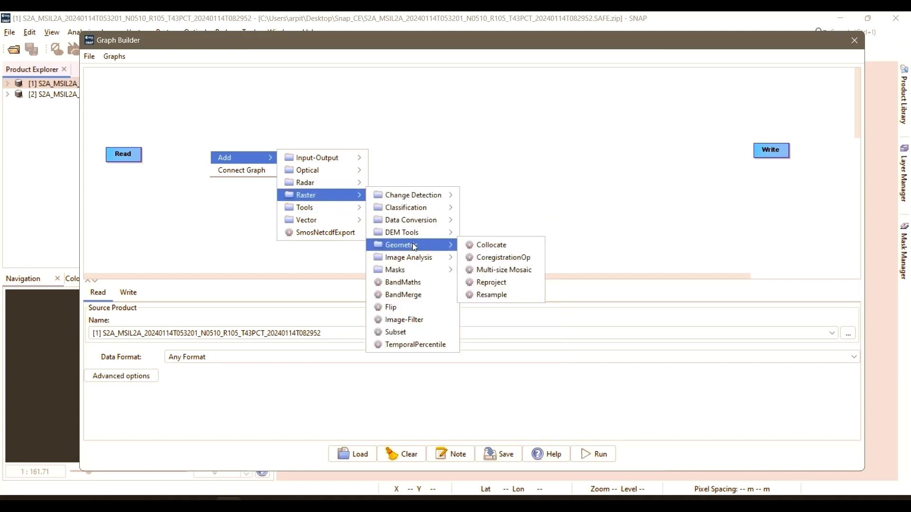
{"action": "left_click", "coordinate": [508, 295]}
{"action": "left_click_drag", "start_coordinate": [229, 159], "coordinate": [210, 160]}
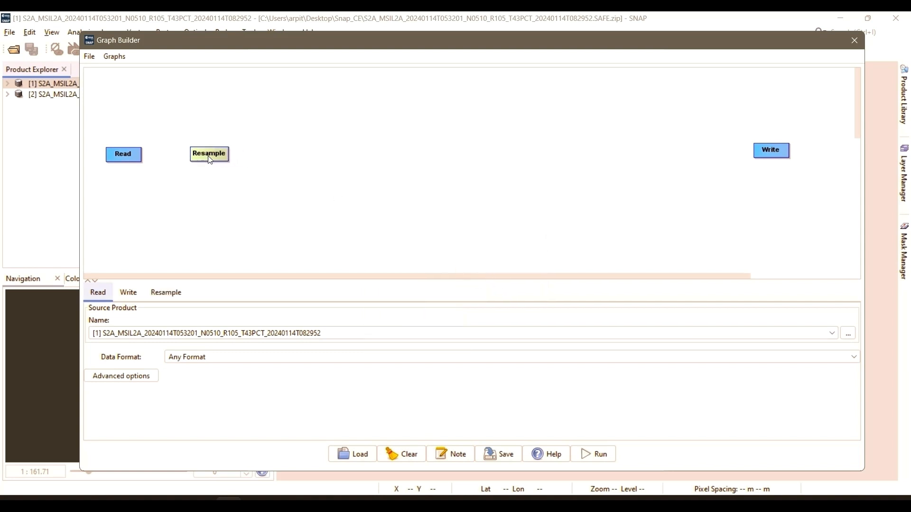
{"action": "left_click", "coordinate": [206, 157]}
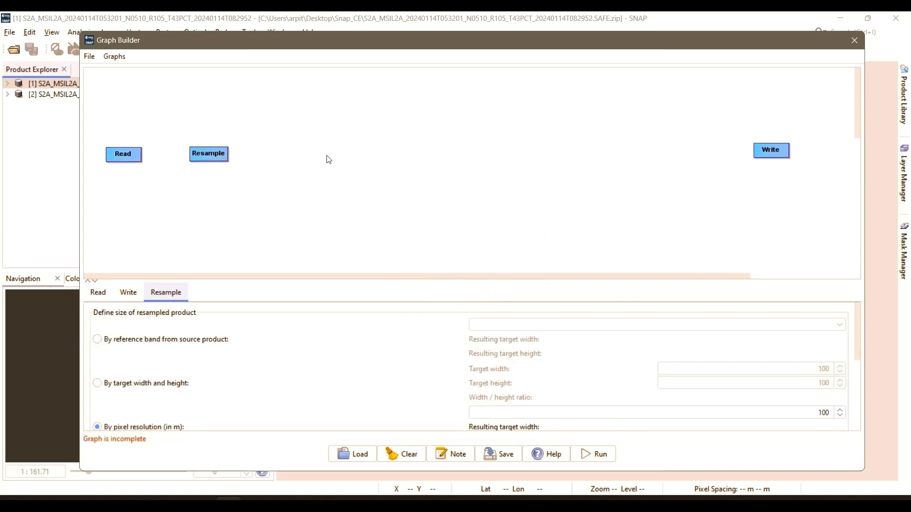
Add a Subset operator to the graph after the Resample node
{"action": "right_click", "coordinate": [285, 154]}
{"action": "mouse_move", "coordinate": [313, 159]}
{"action": "mouse_move", "coordinate": [424, 195]}
{"action": "mouse_move", "coordinate": [502, 201]}
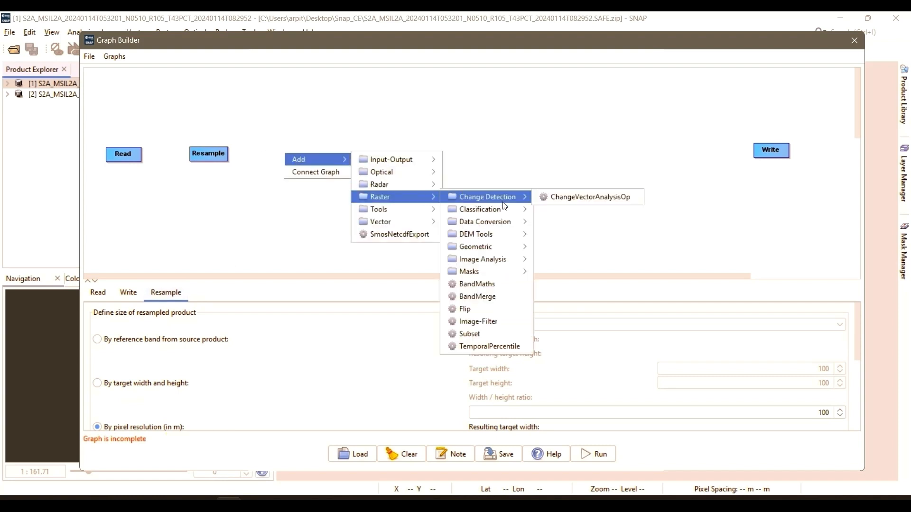
{"action": "left_click", "coordinate": [470, 334]}
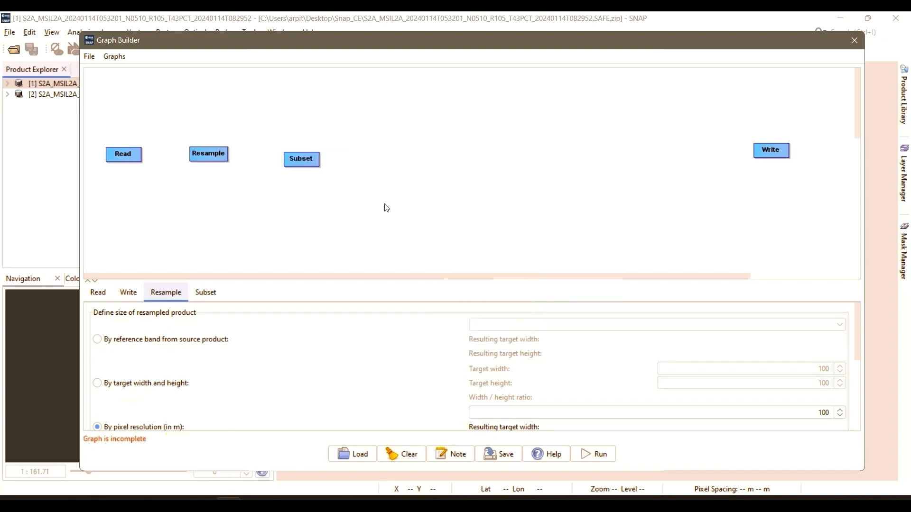
Add a BandMaths operator after the Subset node and line it up with the other nodes
{"action": "right_click", "coordinate": [378, 158]}
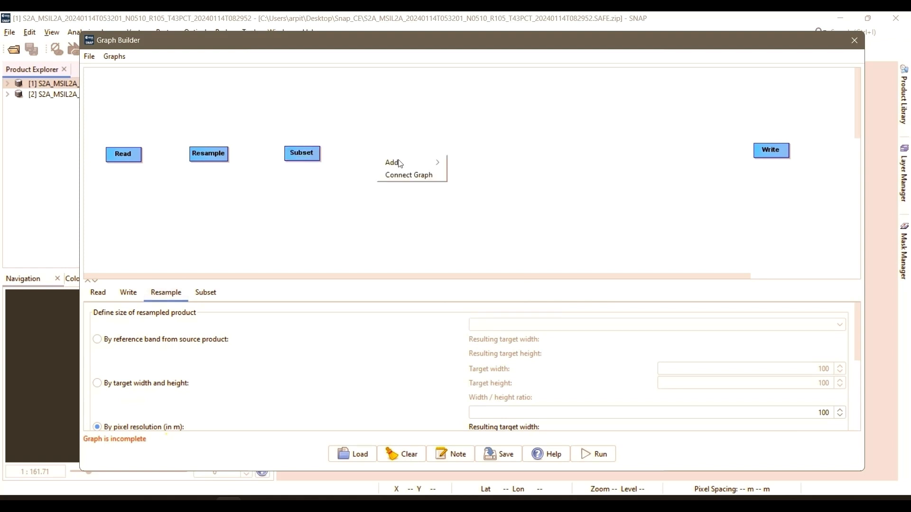
{"action": "mouse_move", "coordinate": [421, 163]}
{"action": "mouse_move", "coordinate": [496, 201]}
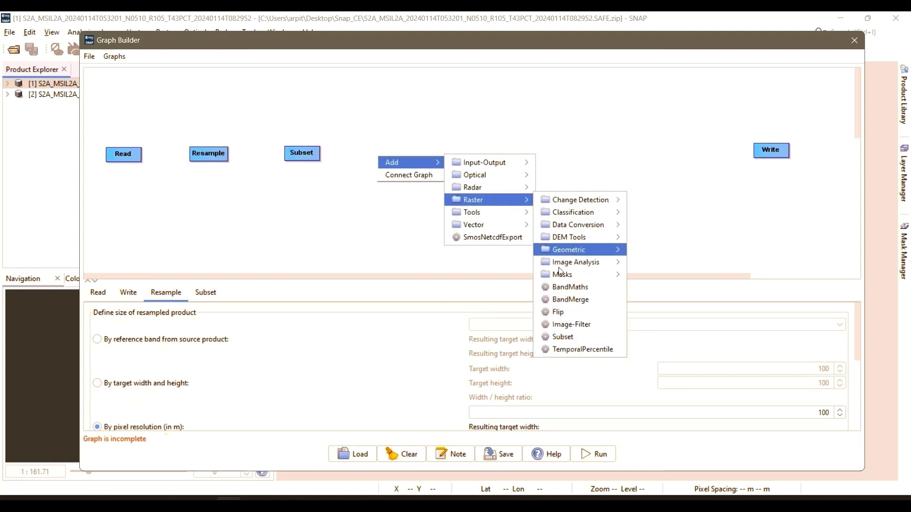
{"action": "left_click", "coordinate": [560, 286]}
{"action": "left_click_drag", "start_coordinate": [401, 163], "coordinate": [414, 154]}
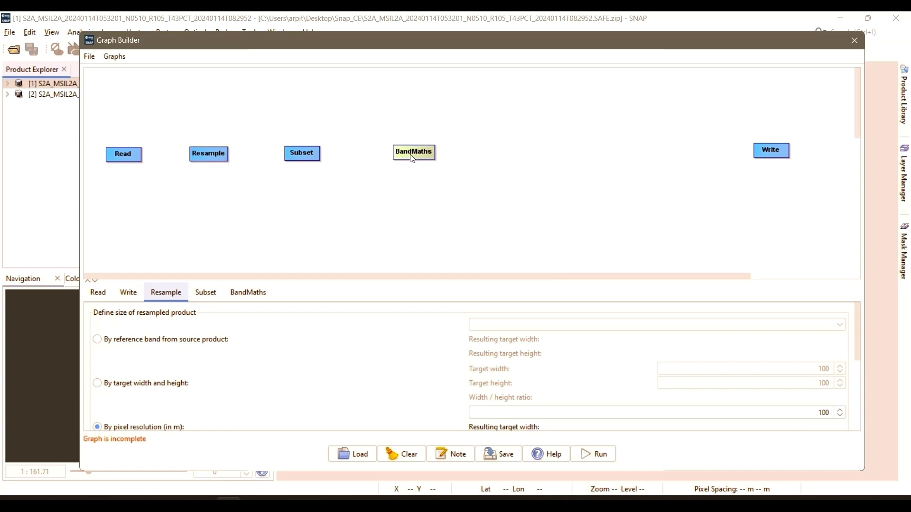
Add a second BandMaths operator after the first one and align it with the row of nodes
{"action": "right_click", "coordinate": [507, 154]}
{"action": "mouse_move", "coordinate": [525, 166]}
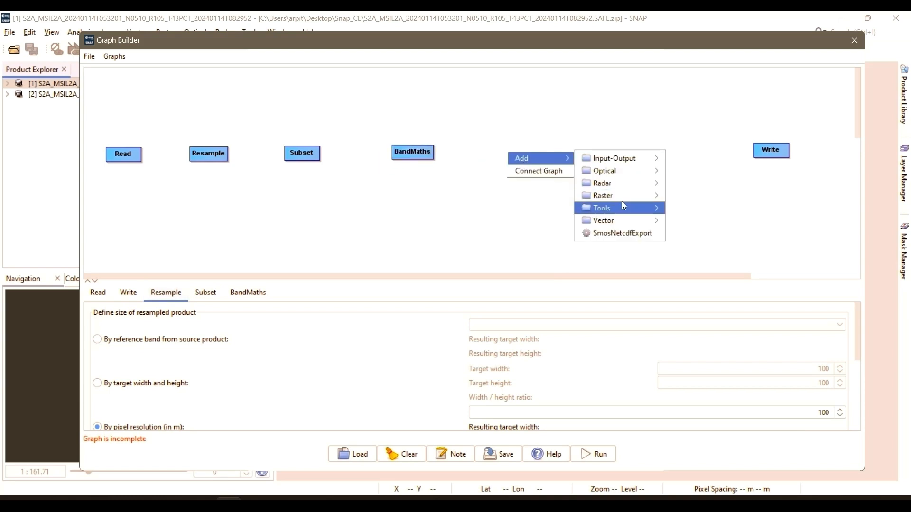
{"action": "mouse_move", "coordinate": [630, 194]}
{"action": "left_click", "coordinate": [707, 287]}
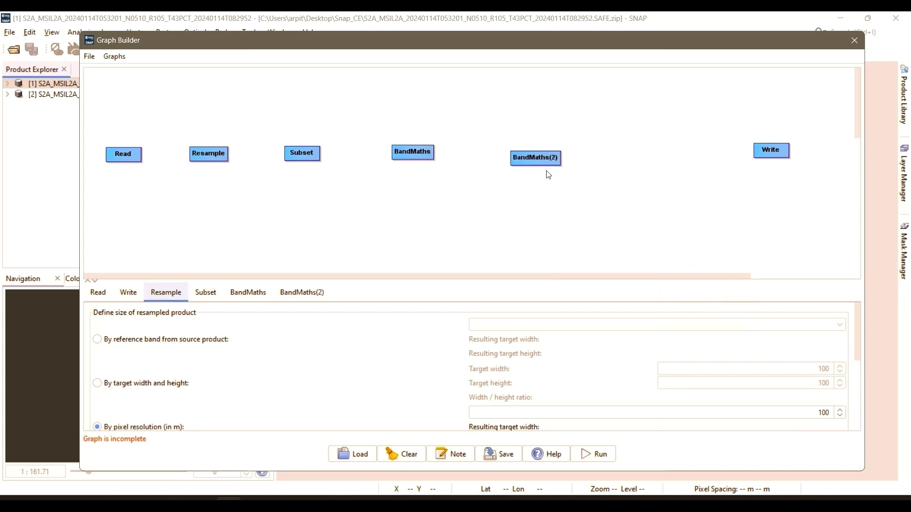
{"action": "left_click_drag", "start_coordinate": [545, 171], "coordinate": [552, 166]}
Add a Reproject operator between the second BandMaths and Write nodes, and connect the whole graph in sequence from Read to Write
{"action": "right_click", "coordinate": [649, 151]}
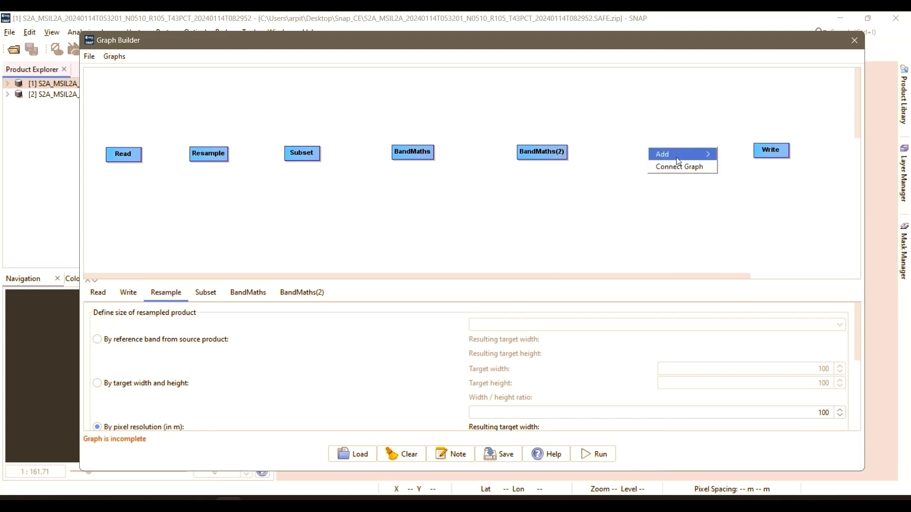
{"action": "mouse_move", "coordinate": [683, 154]}
{"action": "mouse_move", "coordinate": [759, 191]}
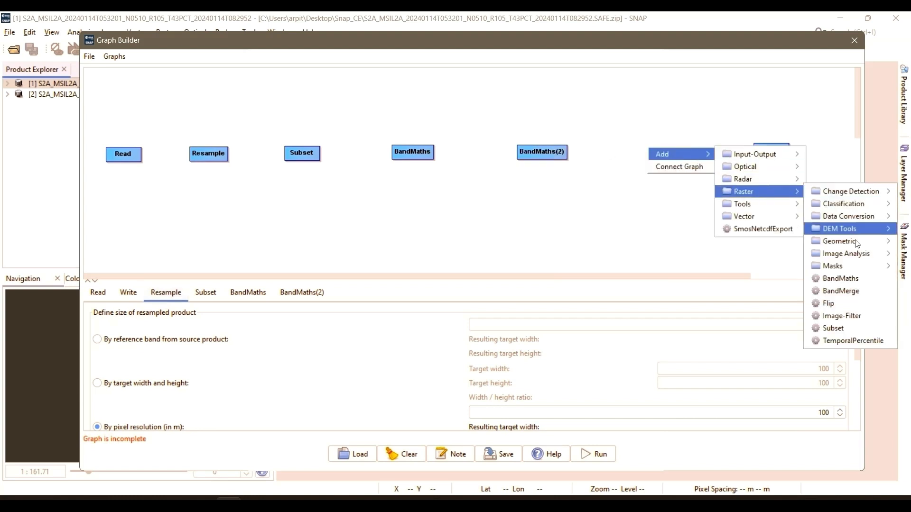
{"action": "mouse_move", "coordinate": [835, 241]}
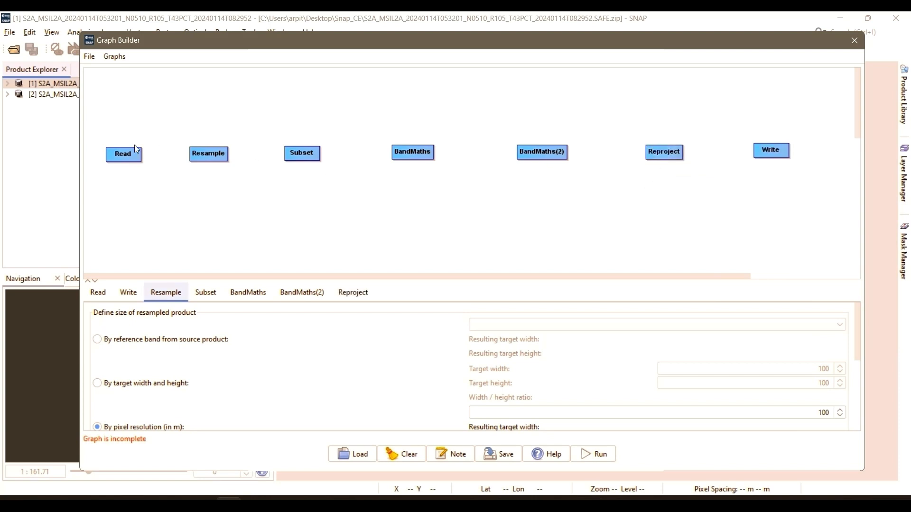
{"action": "right_click", "coordinate": [370, 197]}
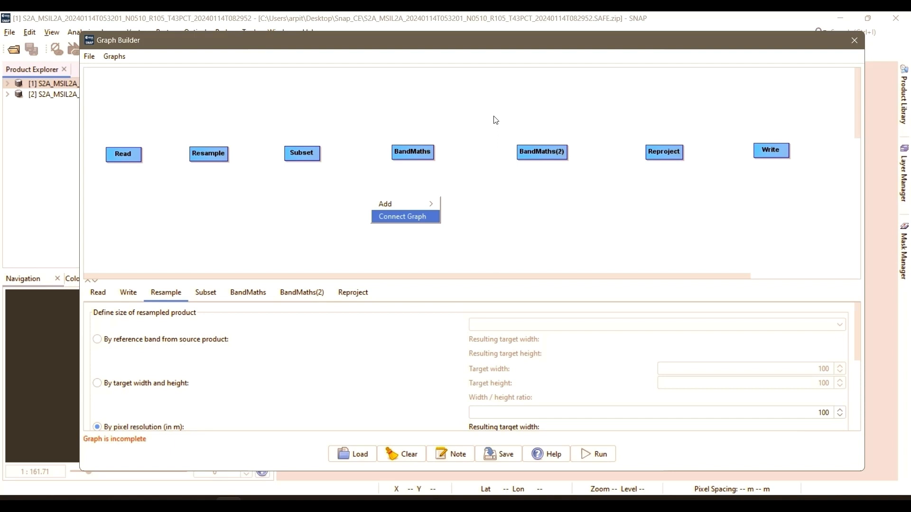
{"action": "key", "text": "Return"}
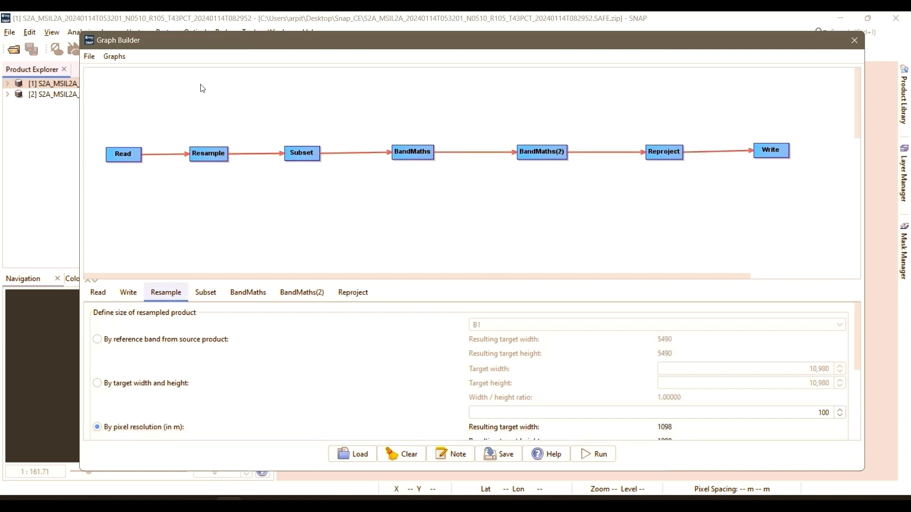
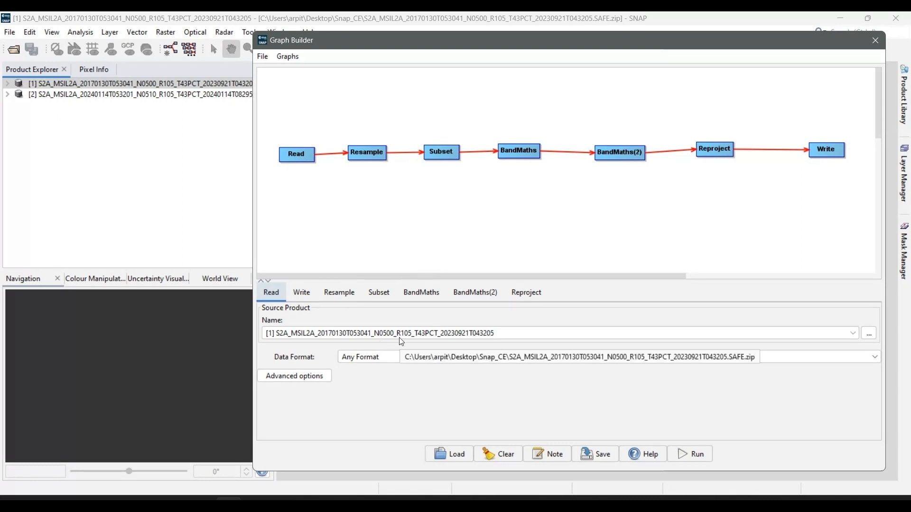
Check the Write settings, and define the Resample output size by reference band B2 from the source product
{"action": "left_click", "coordinate": [305, 301]}
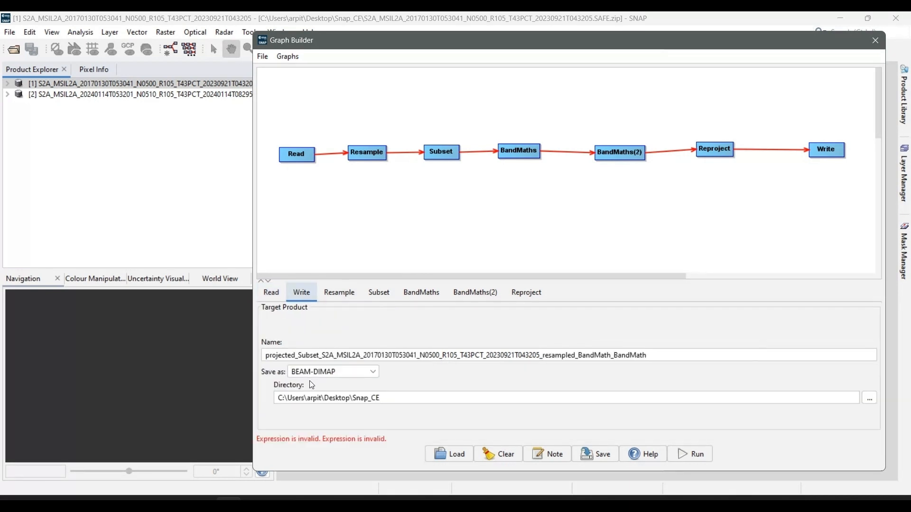
{"action": "left_click", "coordinate": [330, 299]}
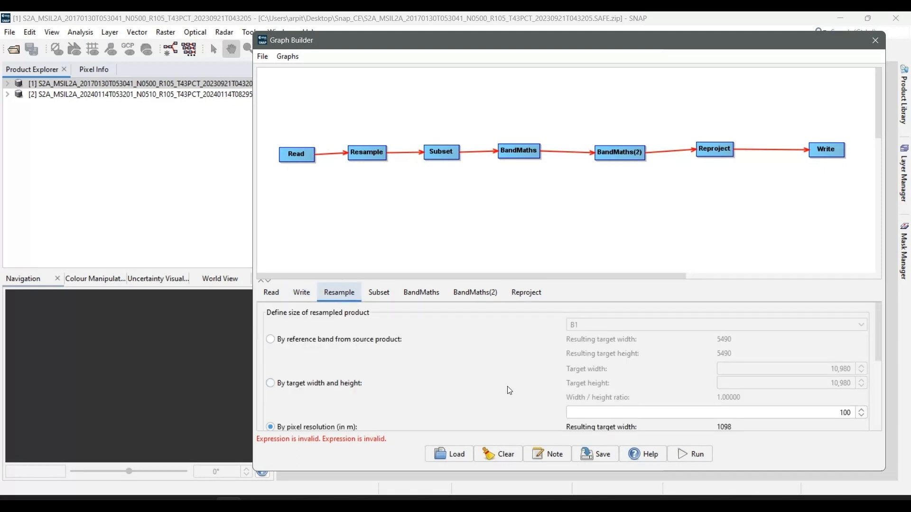
{"action": "left_click", "coordinate": [351, 344]}
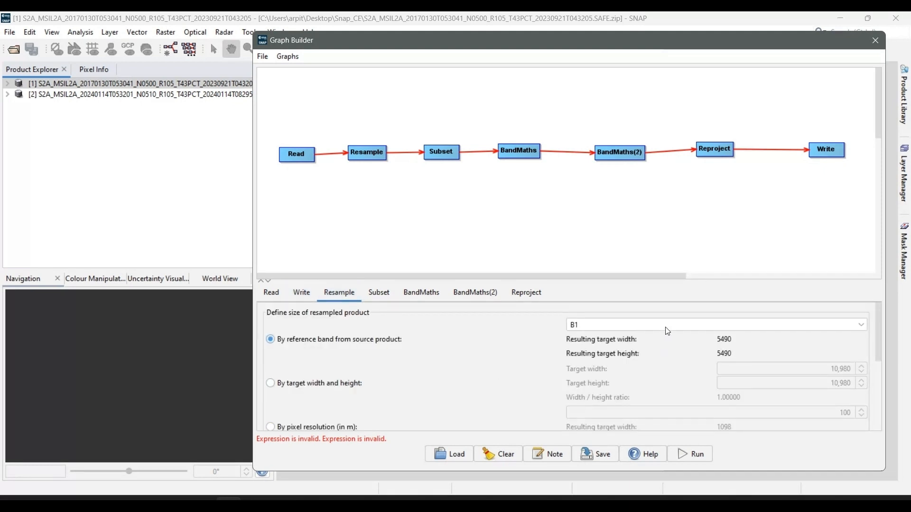
{"action": "left_click", "coordinate": [783, 327]}
{"action": "left_click", "coordinate": [631, 351]}
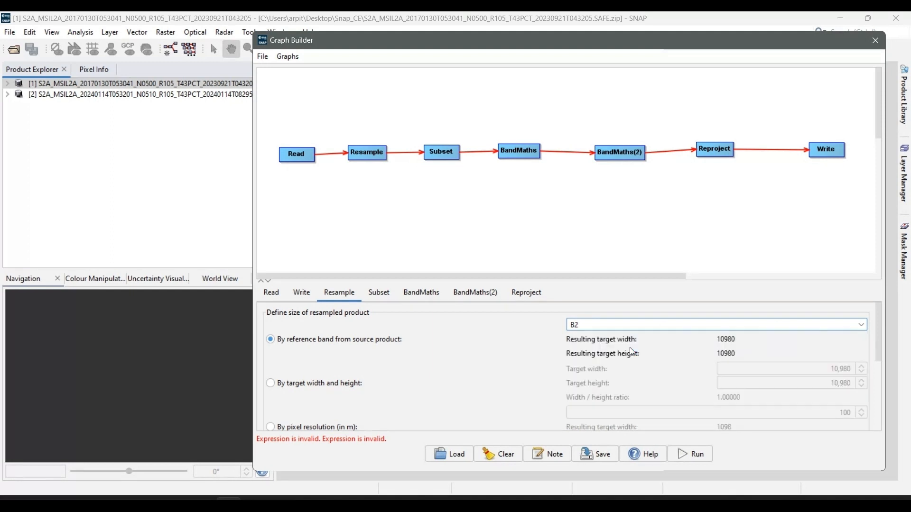
Try B1, B2, B4 and B7 as the Resample reference band to compare target sizes, and set it back to B2
{"action": "left_click", "coordinate": [726, 329]}
{"action": "left_click", "coordinate": [724, 341]}
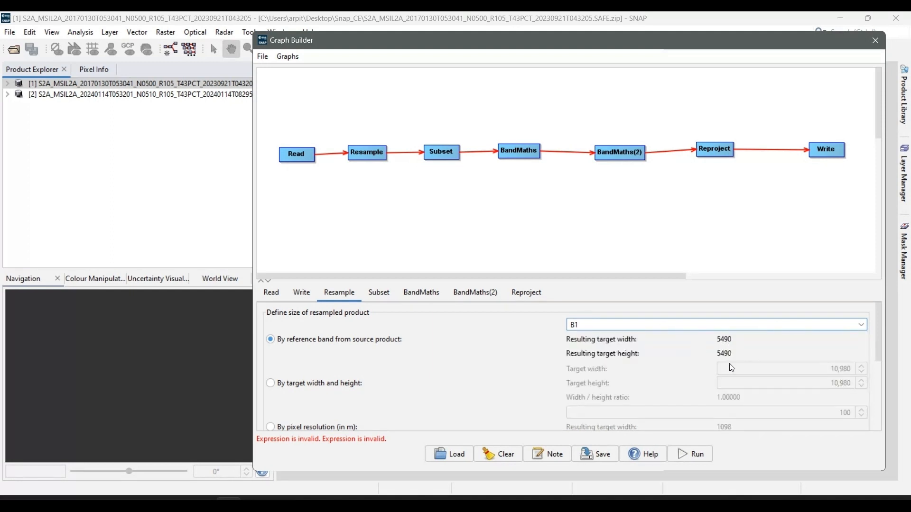
{"action": "left_click", "coordinate": [700, 328]}
{"action": "left_click", "coordinate": [667, 349]}
{"action": "left_click", "coordinate": [707, 327]}
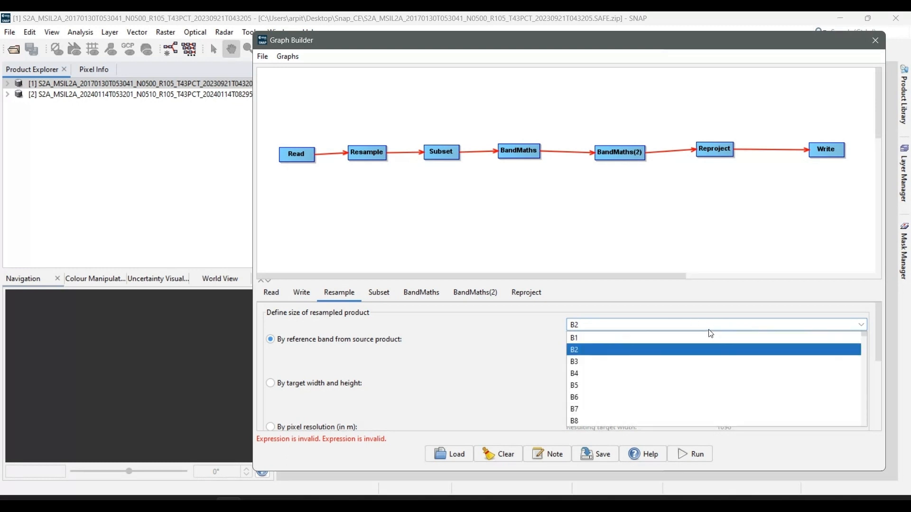
{"action": "left_click", "coordinate": [706, 369]}
{"action": "left_click", "coordinate": [719, 327]}
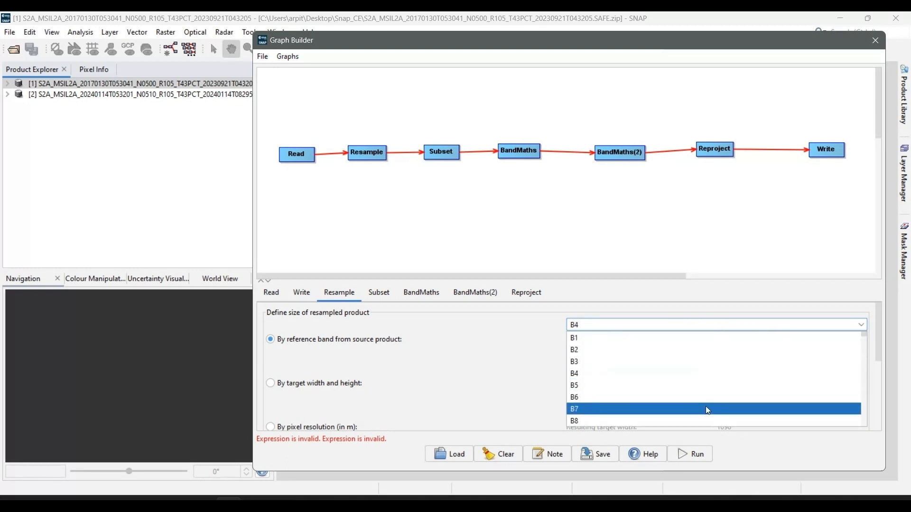
{"action": "left_click", "coordinate": [705, 409]}
{"action": "left_click", "coordinate": [738, 325]}
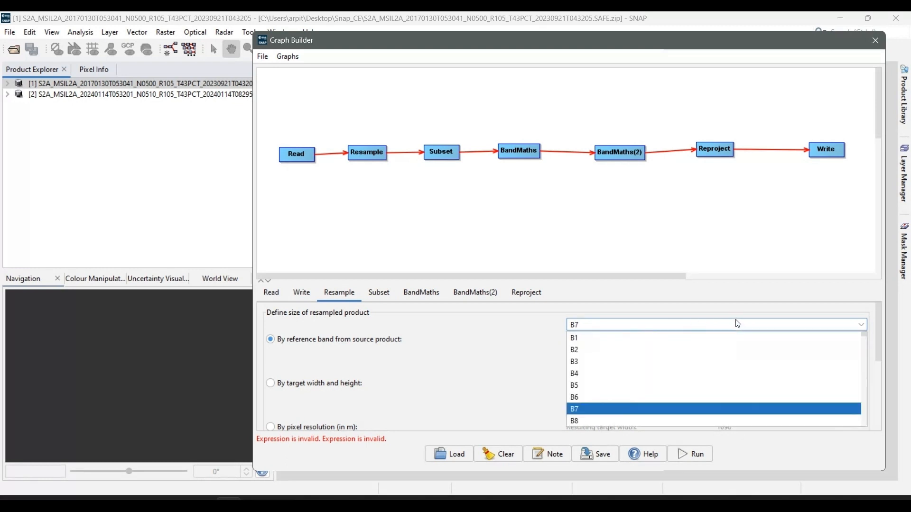
{"action": "left_click", "coordinate": [672, 351]}
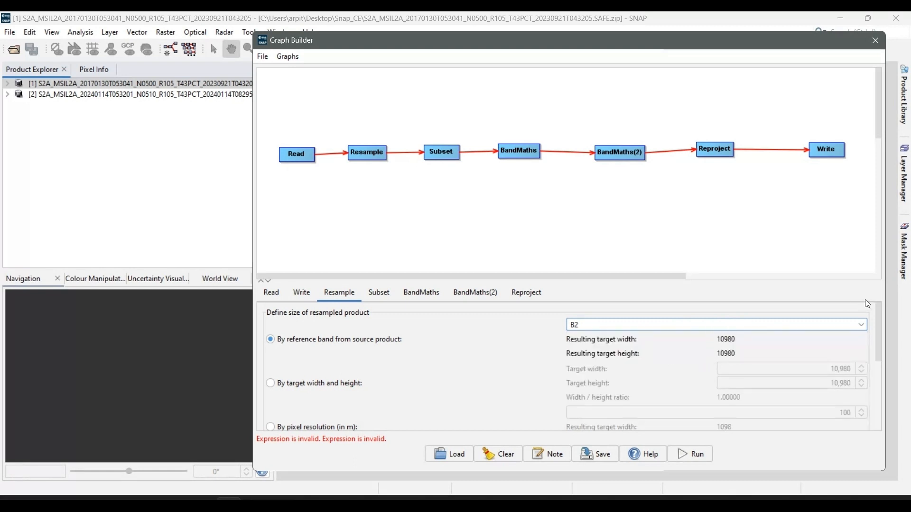
Review the Resample method settings, and set the Subset operator to define its area by geographic coordinates
{"action": "left_click_drag", "start_coordinate": [877, 314], "coordinate": [878, 395]}
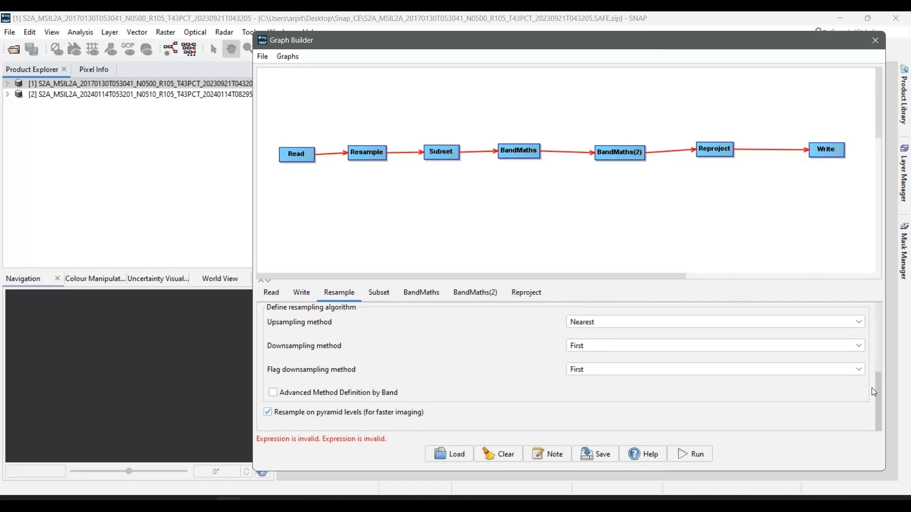
{"action": "left_click", "coordinate": [387, 295]}
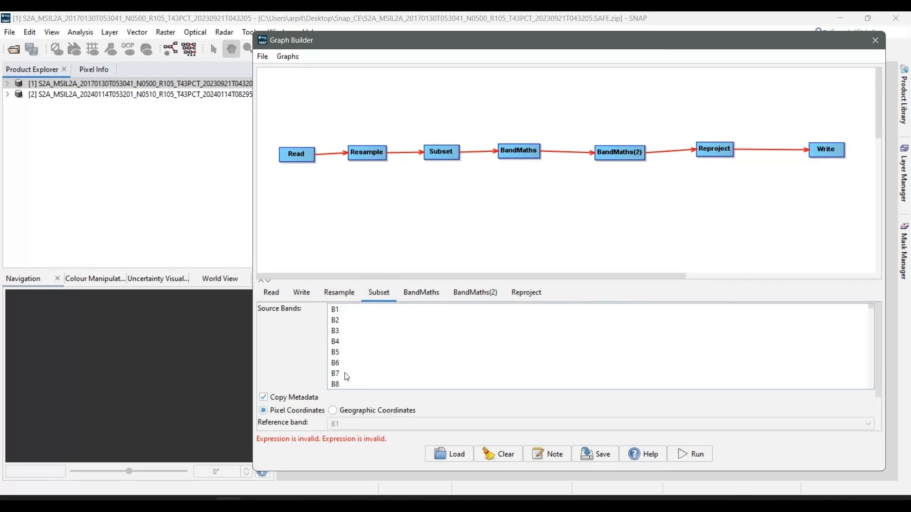
{"action": "left_click_drag", "start_coordinate": [880, 323], "coordinate": [882, 369]}
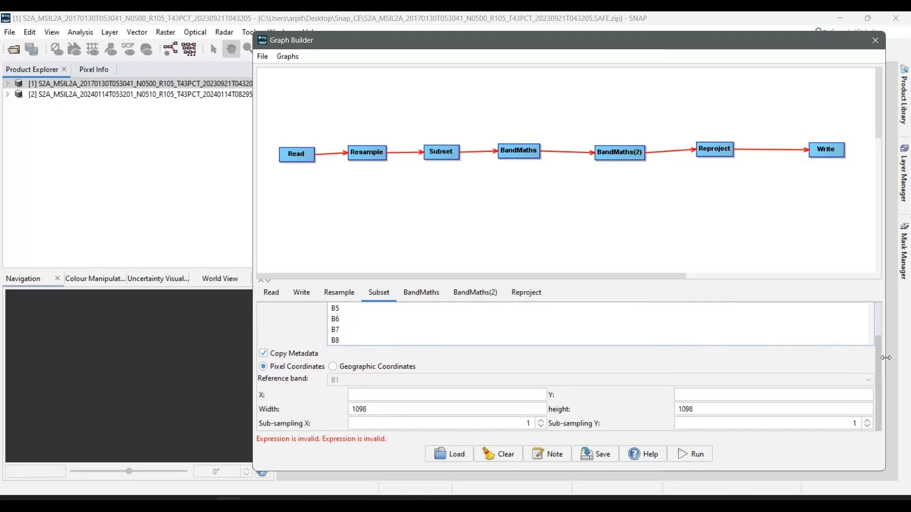
{"action": "left_click", "coordinate": [358, 366]}
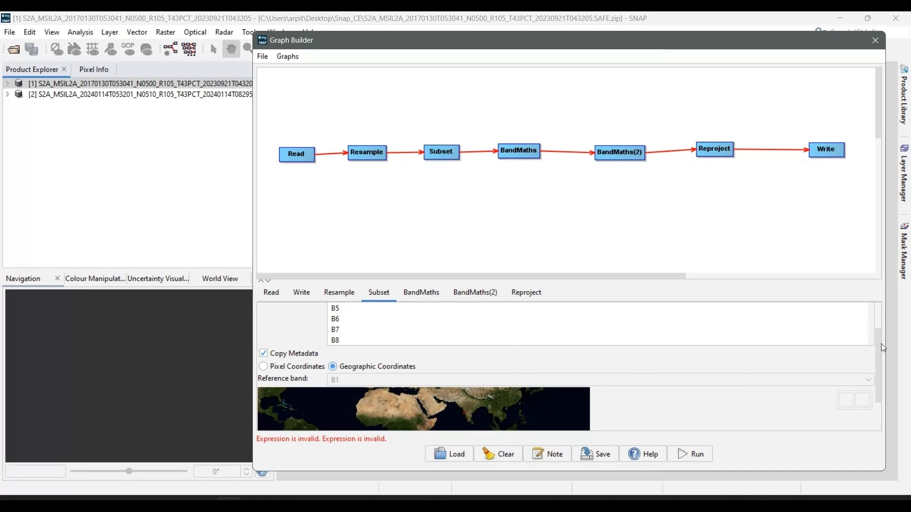
{"action": "left_click_drag", "start_coordinate": [881, 348], "coordinate": [860, 406]}
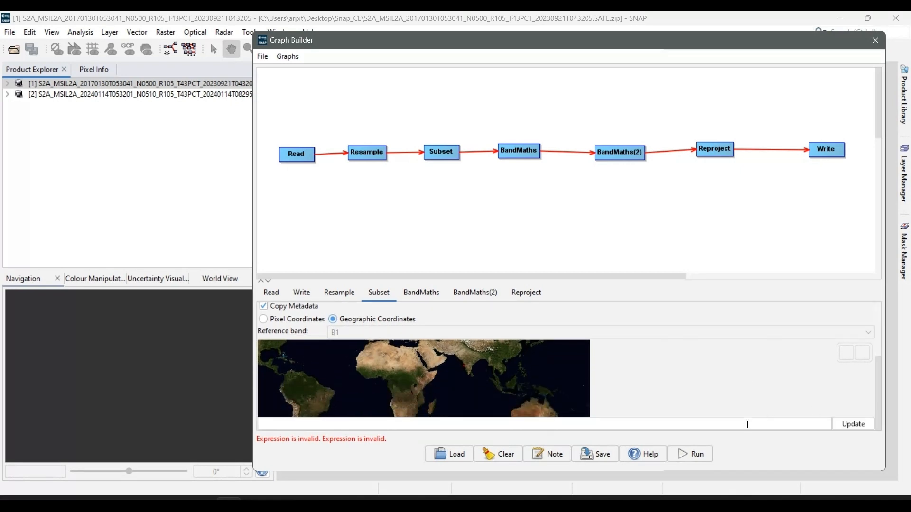
Open the Anjuna WKT file from the Snap_CE folder, copy its polygon text, and return to the Graph Builder
{"action": "key", "text": "alt+Tab"}
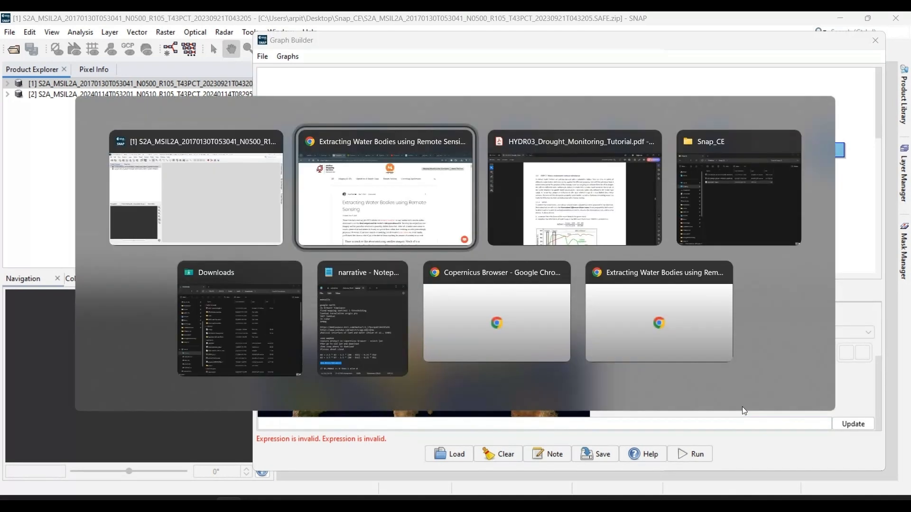
{"action": "key", "text": "Tab"}
{"action": "key", "text": "Tab"}
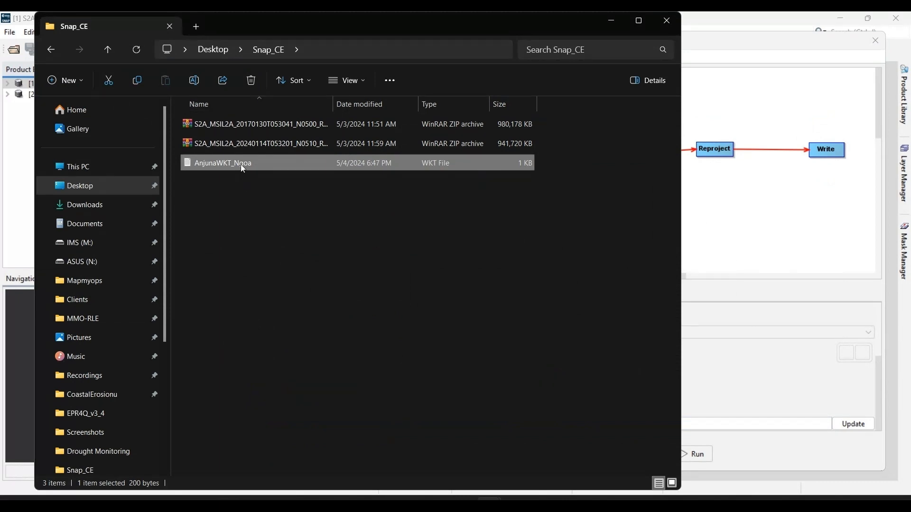
{"action": "double_click", "coordinate": [241, 165]}
{"action": "left_click_drag", "start_coordinate": [388, 193], "coordinate": [279, 164]}
{"action": "key", "text": "ctrl+c"}
{"action": "key", "text": "alt+Tab"}
{"action": "key", "text": "alt+Tab"}
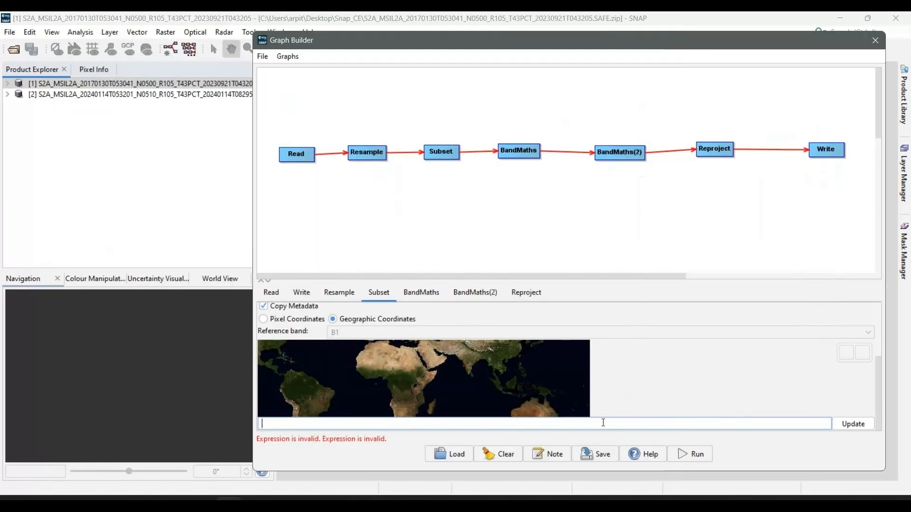
Paste the WKT polygon as the Subset region, update the map, and inspect the area on the Goa coast
{"action": "key", "text": "ctrl+v"}
{"action": "left_click", "coordinate": [852, 424]}
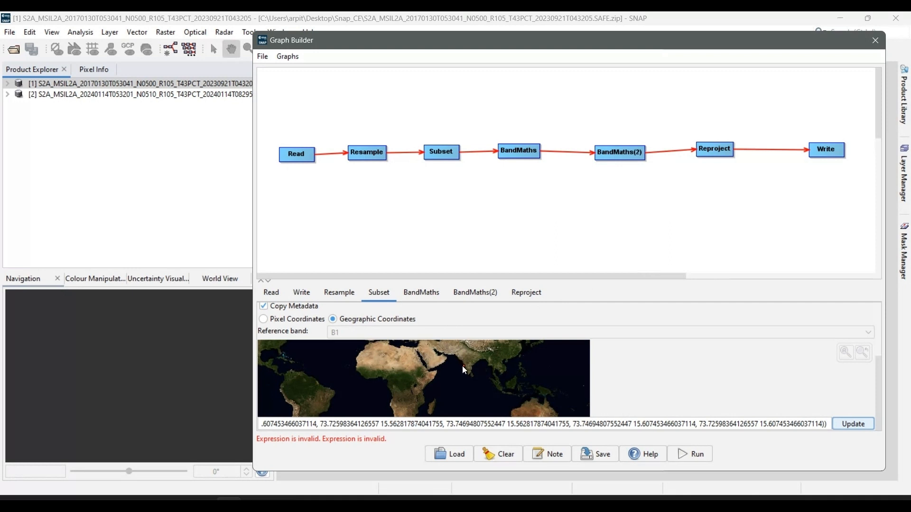
{"action": "left_click", "coordinate": [863, 353]}
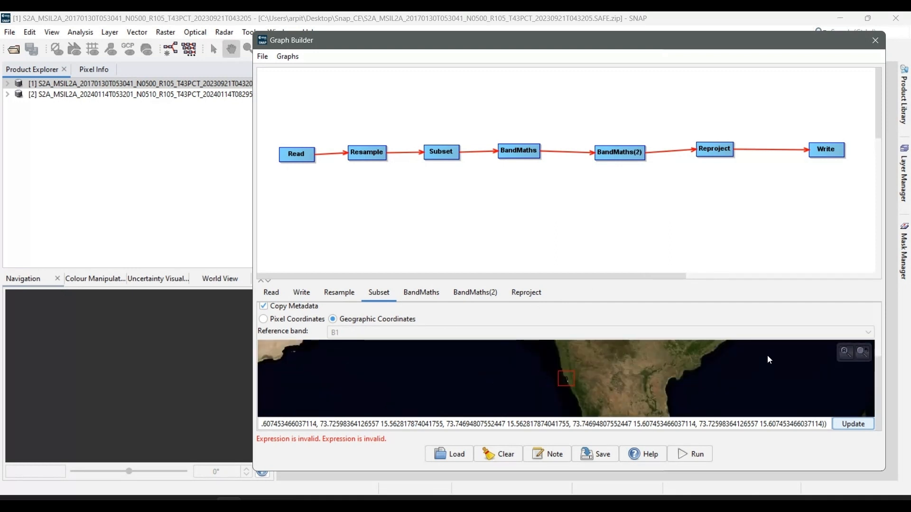
{"action": "scroll", "coordinate": [569, 379], "scroll_direction": "up", "scroll_amount": 5}
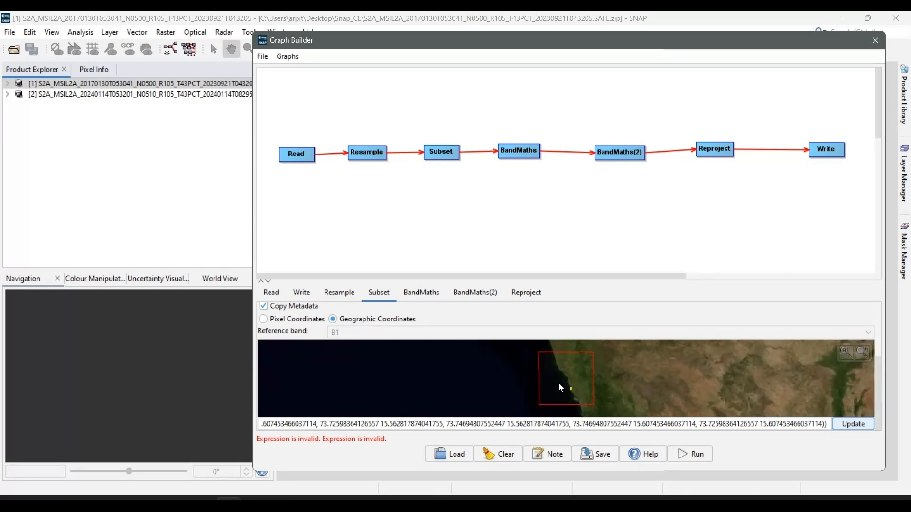
{"action": "scroll", "coordinate": [572, 394], "scroll_direction": "down", "scroll_amount": 1}
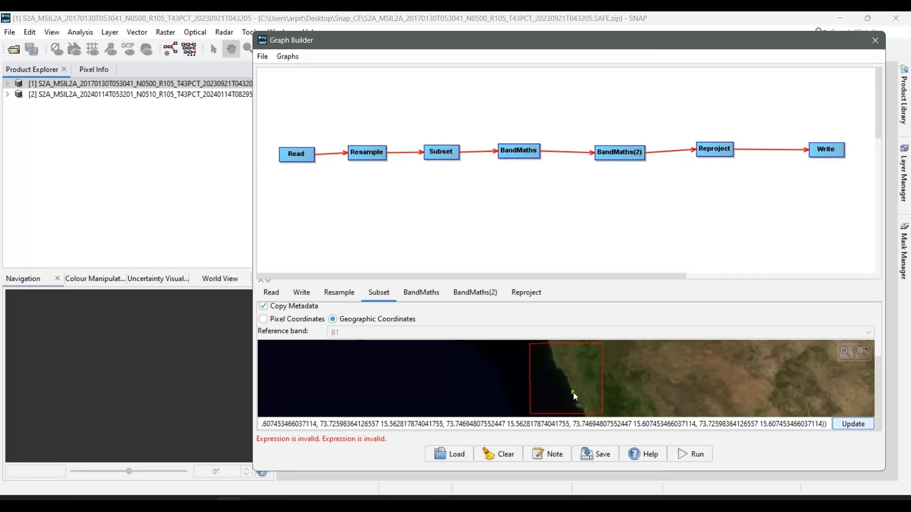
Open the first BandMaths settings, then switch to the drought monitoring PDF and read the water indices section and NDWI formula
{"action": "left_click", "coordinate": [426, 293]}
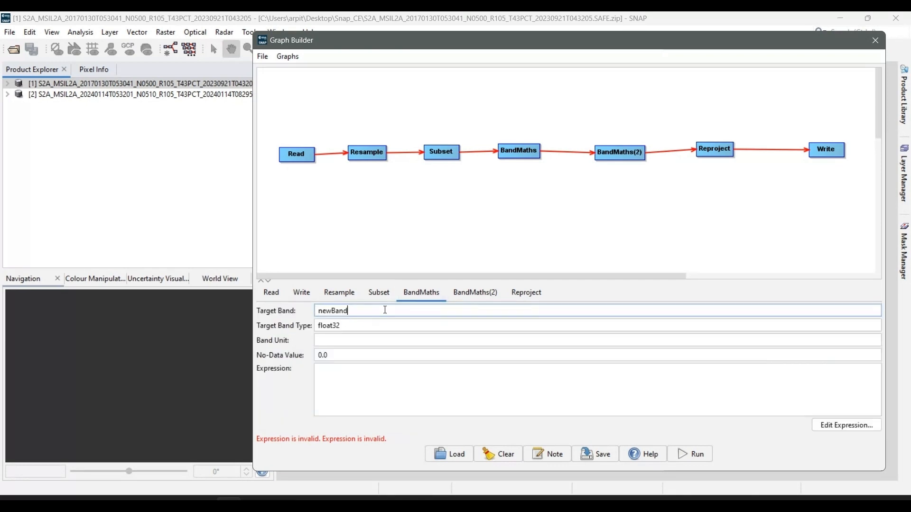
{"action": "key", "text": "alt+Tab"}
{"action": "key", "text": "alt+Tab"}
{"action": "key", "text": "alt+Tab"}
{"action": "key", "text": "alt+Tab"}
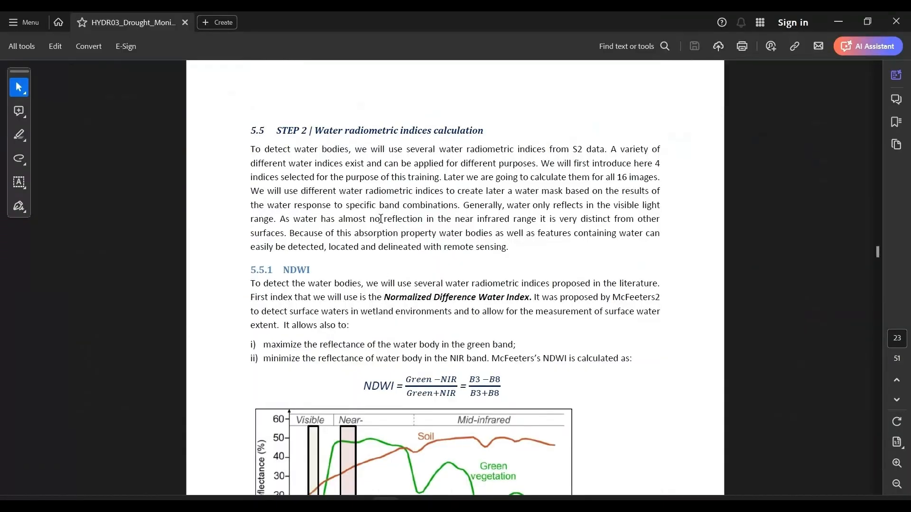
{"action": "left_click_drag", "start_coordinate": [318, 137], "coordinate": [483, 133]}
{"action": "left_click", "coordinate": [442, 166]}
{"action": "double_click", "coordinate": [302, 274]}
{"action": "left_click", "coordinate": [377, 346]}
{"action": "scroll", "coordinate": [476, 410], "scroll_direction": "down", "scroll_amount": 2}
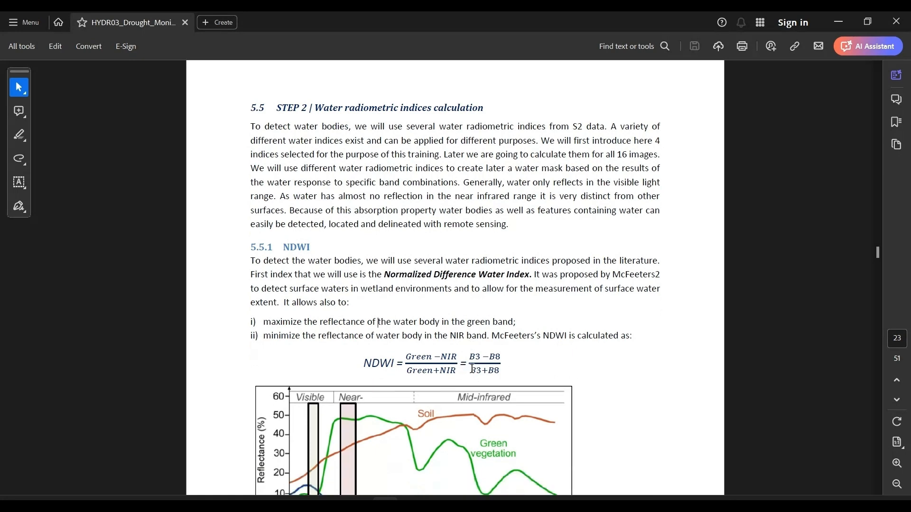
Read the MNDWI section of the PDF for the limitation of NDWI and the MNDWI equation
{"action": "scroll", "coordinate": [469, 365], "scroll_direction": "down", "scroll_amount": 10}
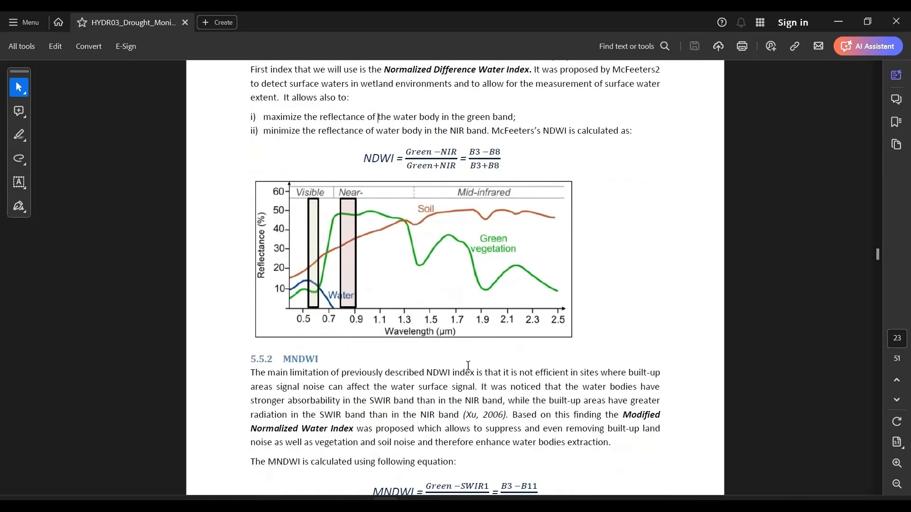
{"action": "scroll", "coordinate": [468, 365], "scroll_direction": "up", "scroll_amount": 2}
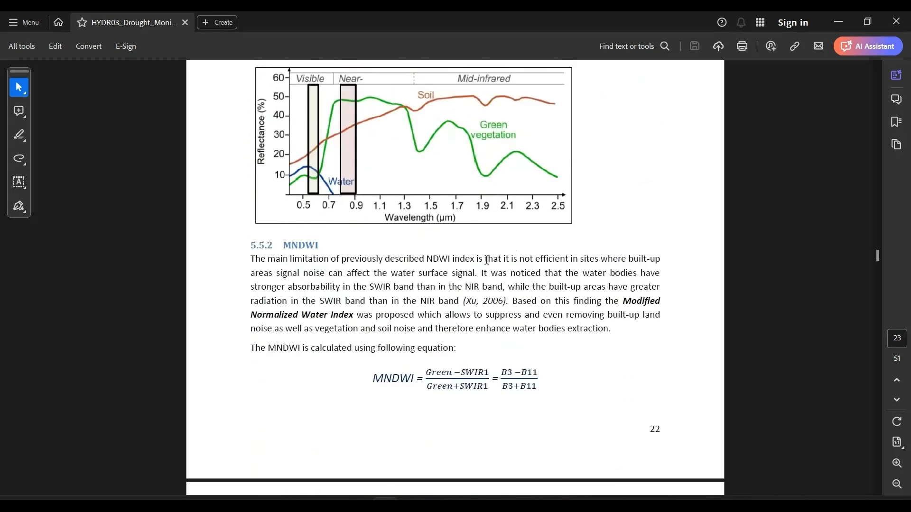
{"action": "left_click_drag", "start_coordinate": [486, 259], "coordinate": [552, 301]}
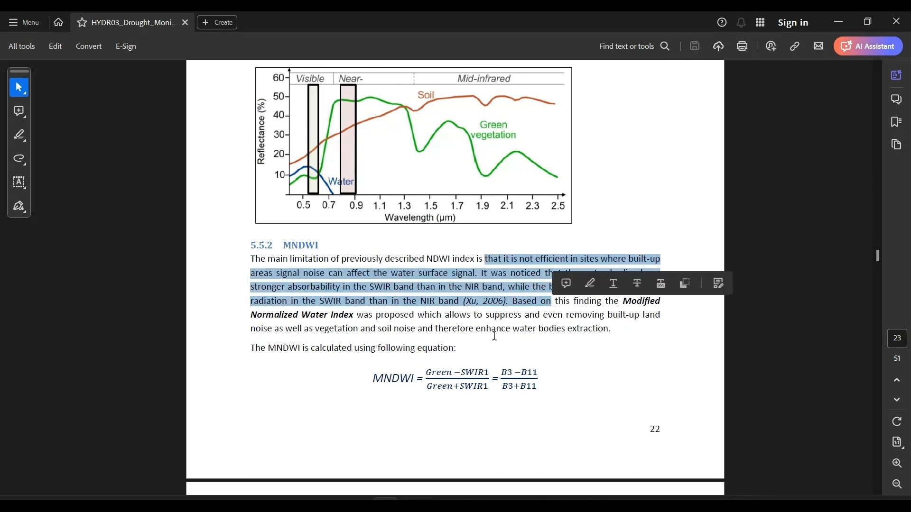
{"action": "left_click", "coordinate": [399, 348]}
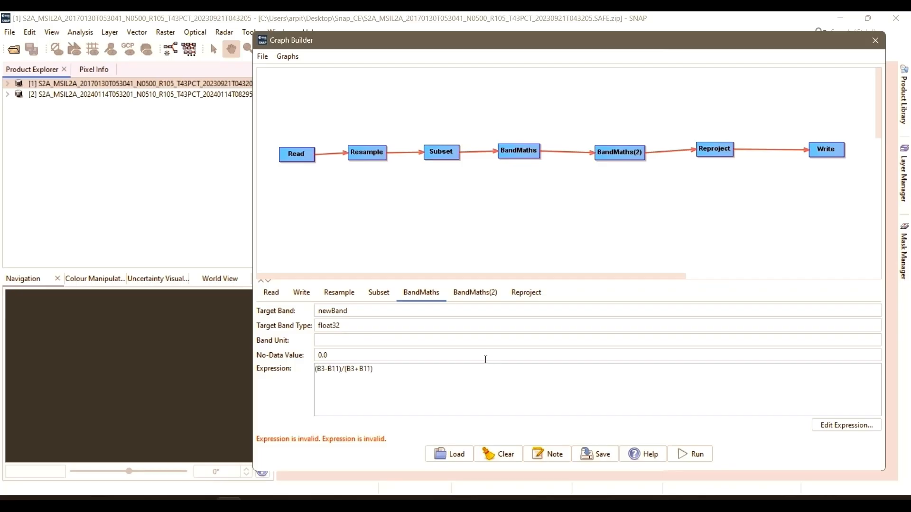
Name the target band of the second BandMaths operator SeaMask
{"action": "left_click", "coordinate": [469, 300]}
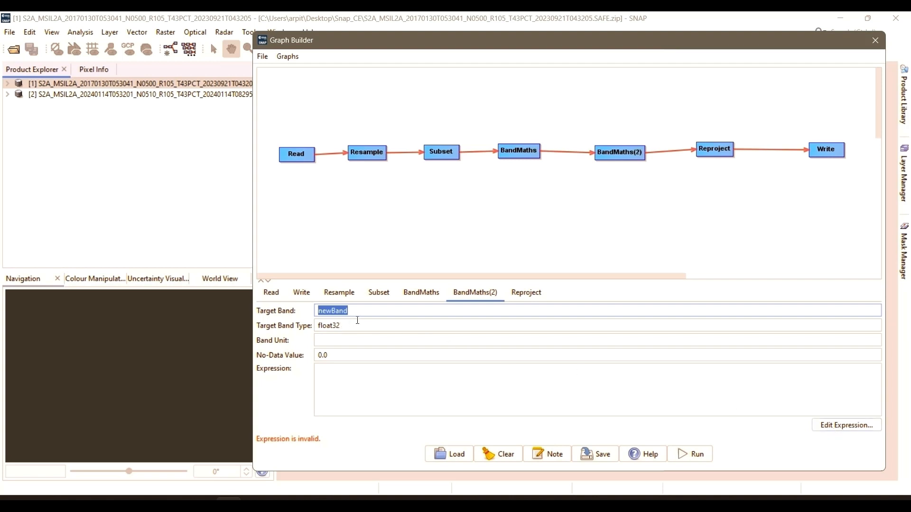
{"action": "type", "text": "Sea"}
{"action": "type", "text": "Masl"}
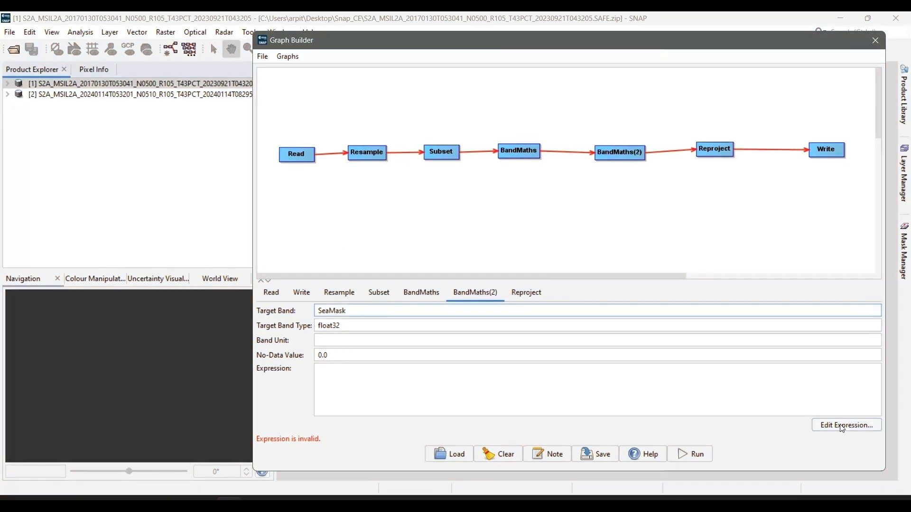
Open the expression editor for the SeaMask band and insert the if-then-else operator template
{"action": "left_click", "coordinate": [843, 428]}
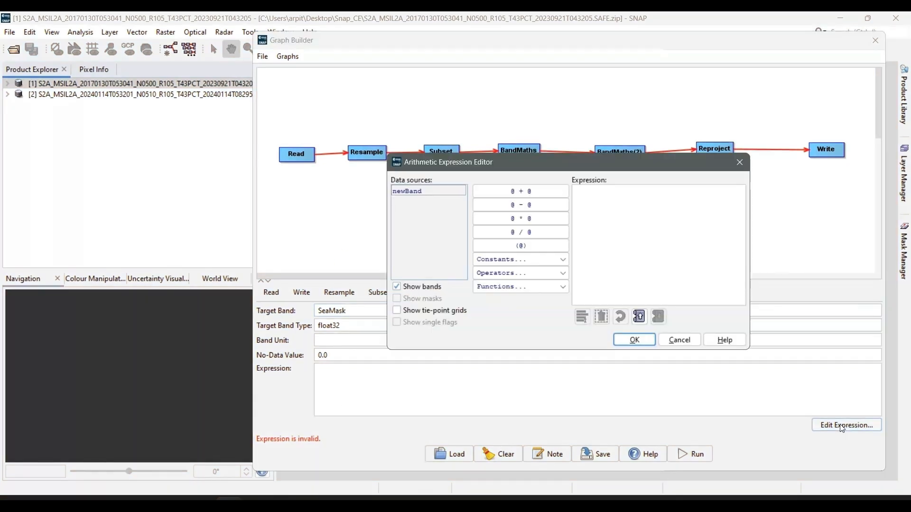
{"action": "left_click", "coordinate": [649, 204]}
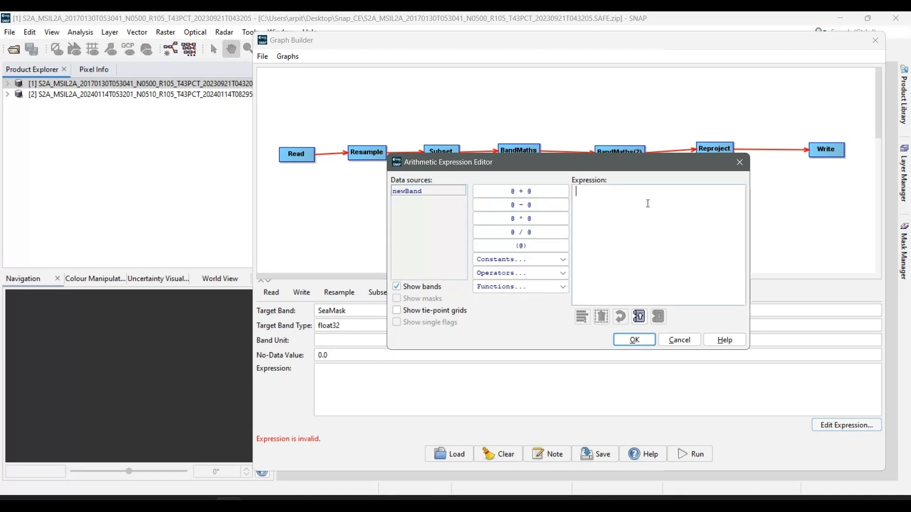
{"action": "type", "text": "if"}
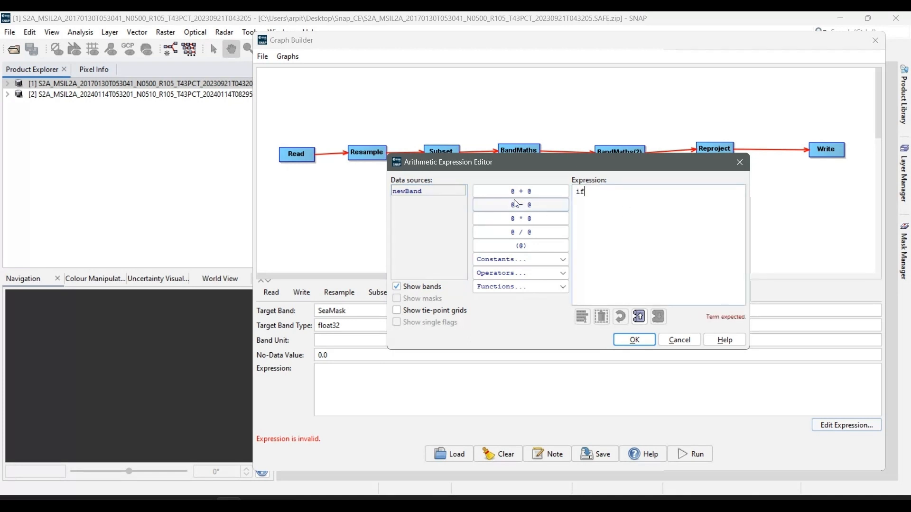
{"action": "key", "text": "BackSpace"}
{"action": "key", "text": "BackSpace"}
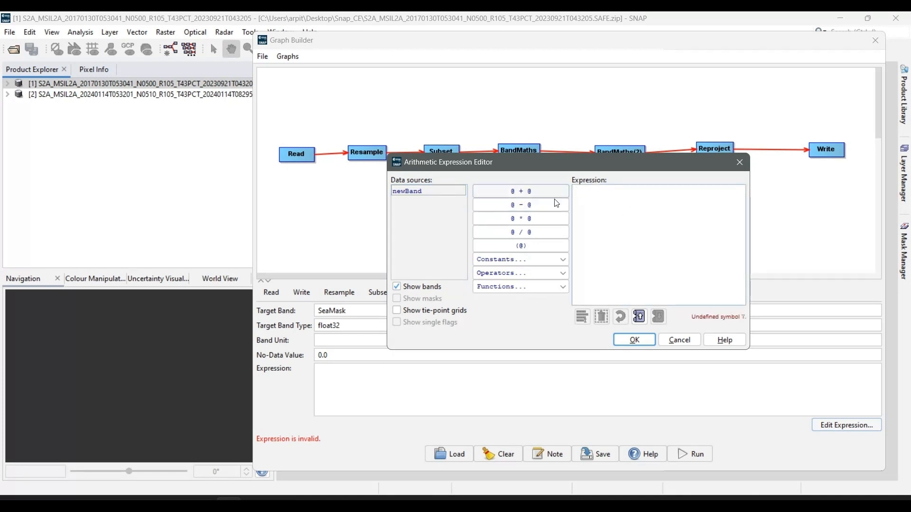
{"action": "left_click", "coordinate": [531, 274]}
{"action": "left_click", "coordinate": [523, 311]}
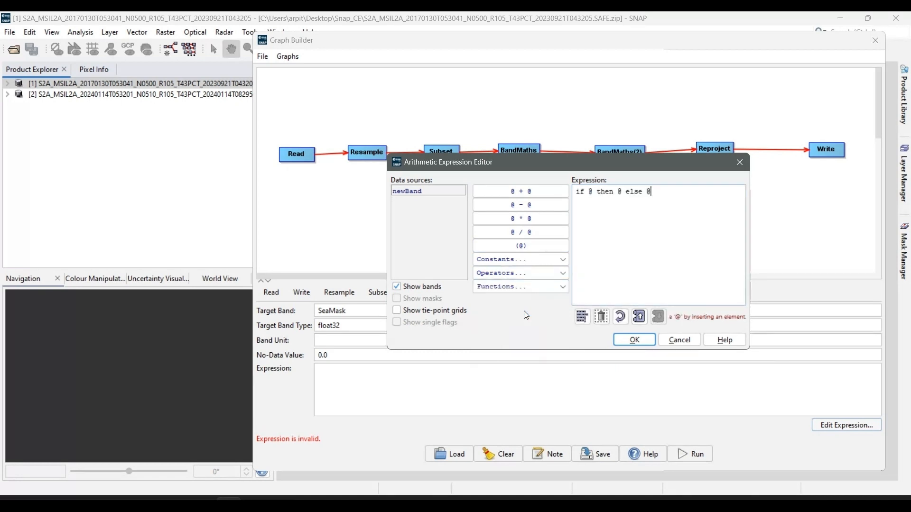
Fill the condition of the if-then-else expression with newBand and the >= operator
{"action": "left_click", "coordinate": [590, 192]}
{"action": "left_click", "coordinate": [433, 191]}
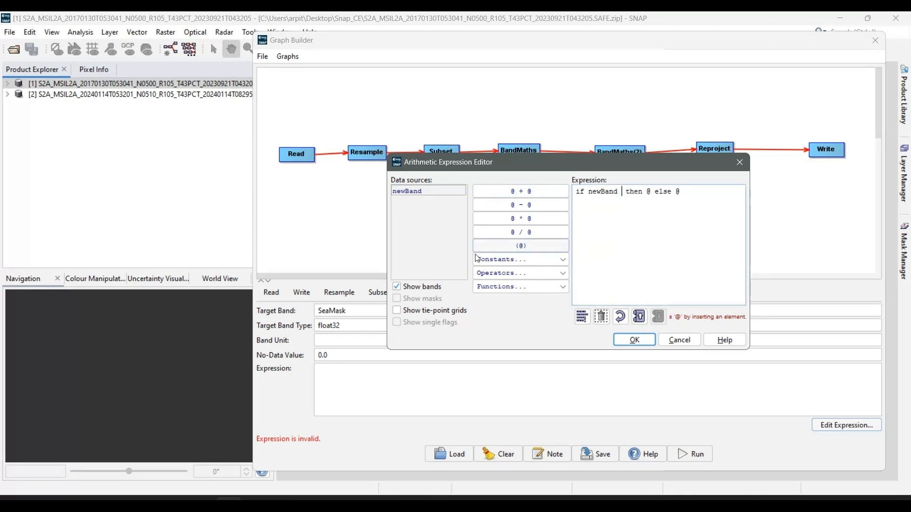
{"action": "left_click", "coordinate": [499, 272]}
{"action": "scroll", "coordinate": [502, 327], "scroll_direction": "down", "scroll_amount": 8}
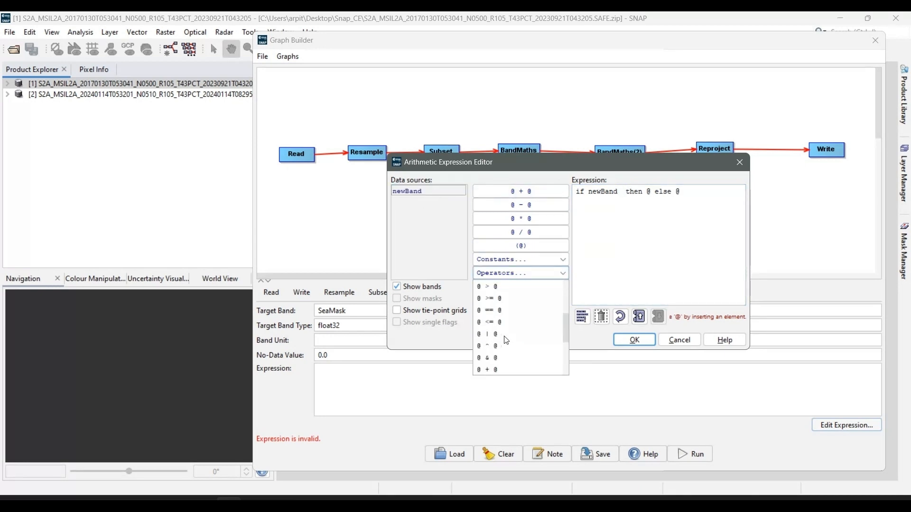
{"action": "scroll", "coordinate": [507, 346], "scroll_direction": "down", "scroll_amount": 1}
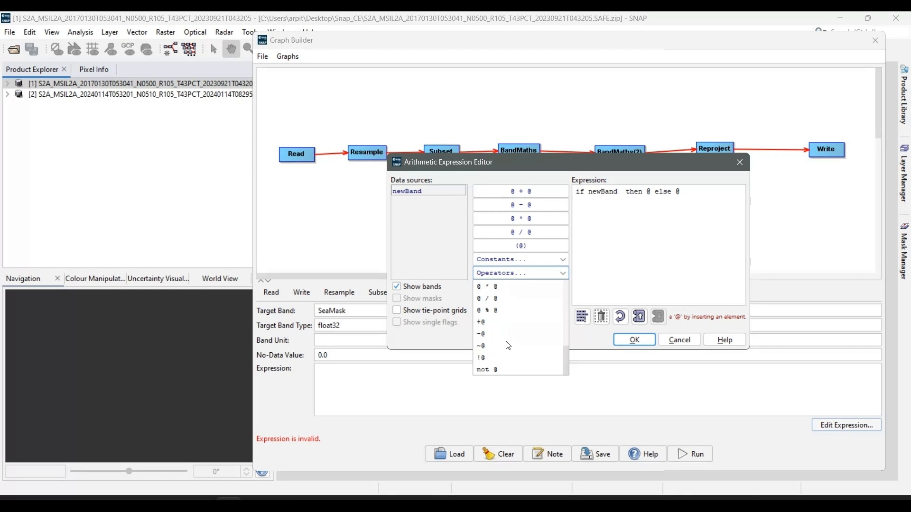
{"action": "scroll", "coordinate": [508, 345], "scroll_direction": "up", "scroll_amount": 3}
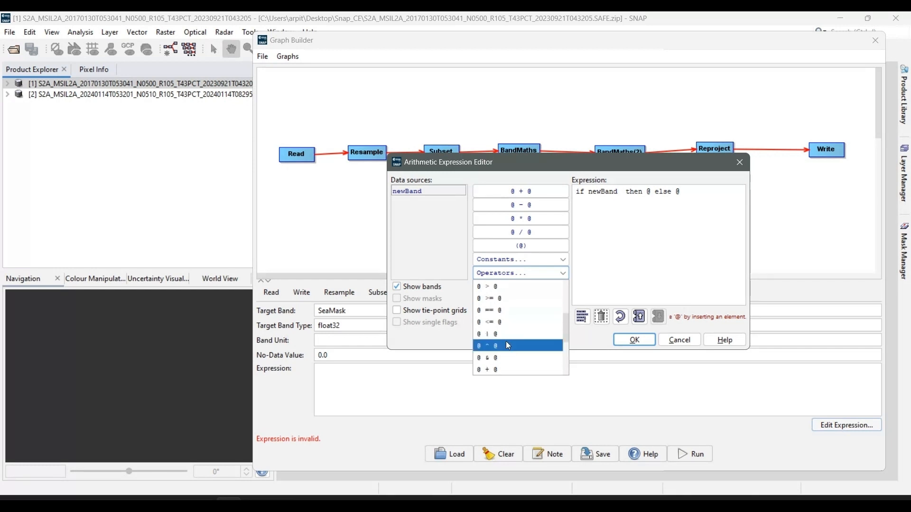
{"action": "left_click", "coordinate": [509, 300]}
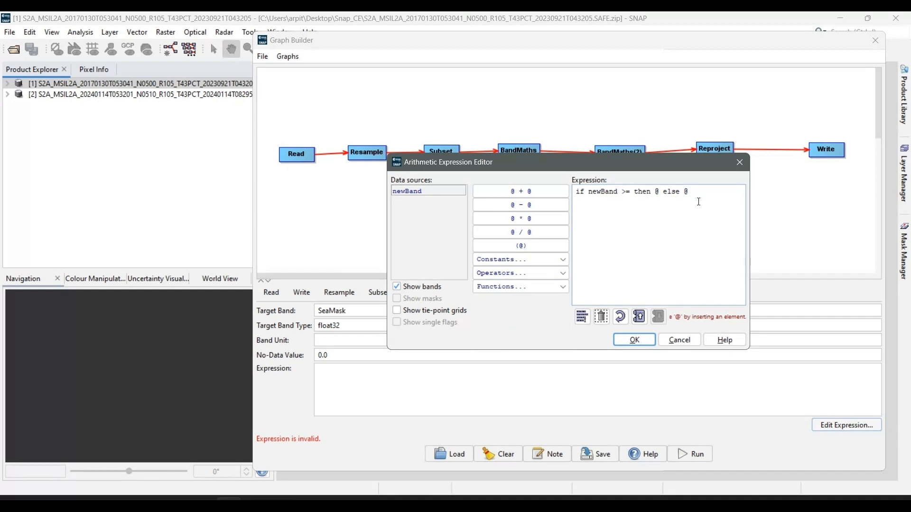
Complete the SeaMask expression as "if newBand >= 0 then 1 else 0" and accept it
{"action": "type", "text": "0"}
{"action": "key", "text": "shift+Right"}
{"action": "type", "text": "1"}
{"action": "key", "text": "Right"}
{"action": "key", "text": "Right"}
{"action": "key", "text": "shift+Right"}
{"action": "type", "text": "0"}
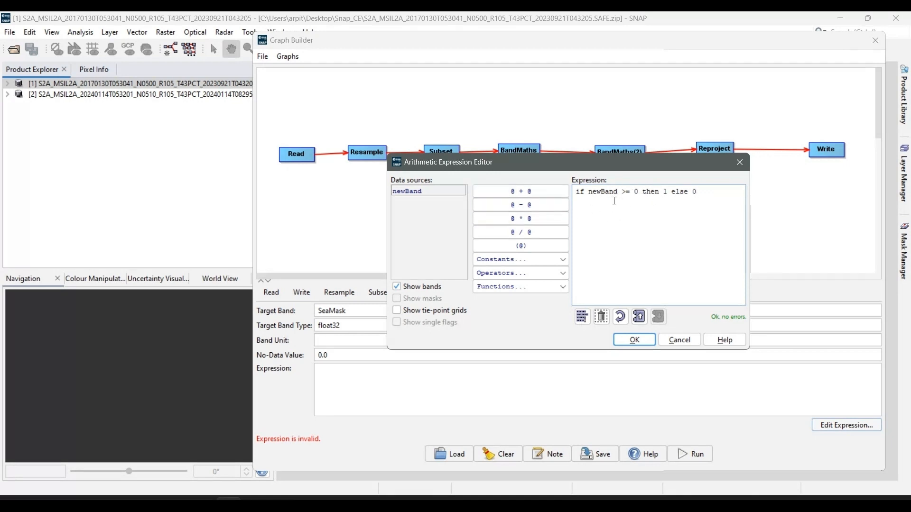
{"action": "left_click", "coordinate": [642, 340]}
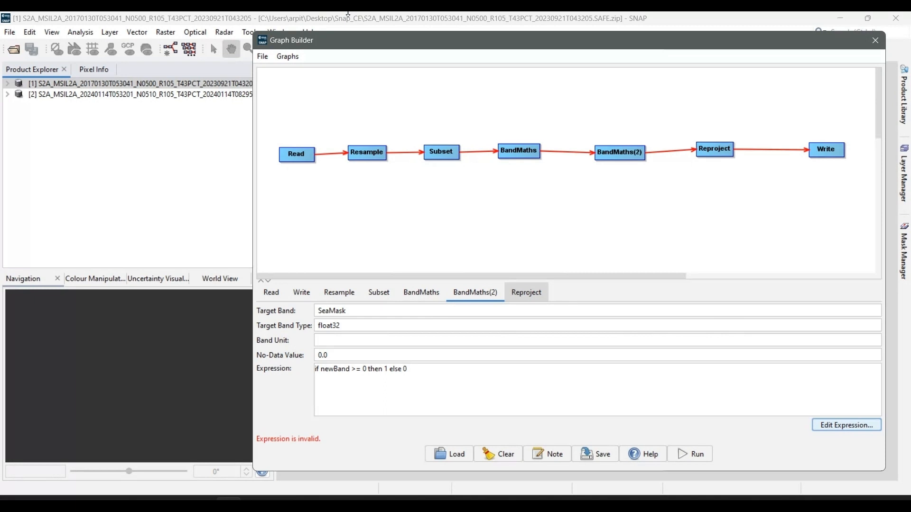
Set the Reproject operator's projection to UTM / WGS 84 (Automatic) and check its output settings
{"action": "left_click", "coordinate": [526, 293]}
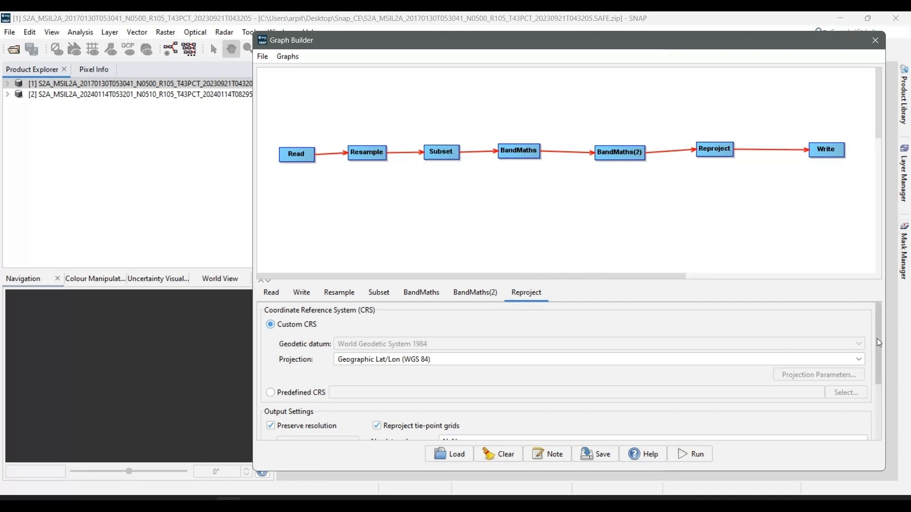
{"action": "left_click_drag", "start_coordinate": [876, 338], "coordinate": [878, 347]}
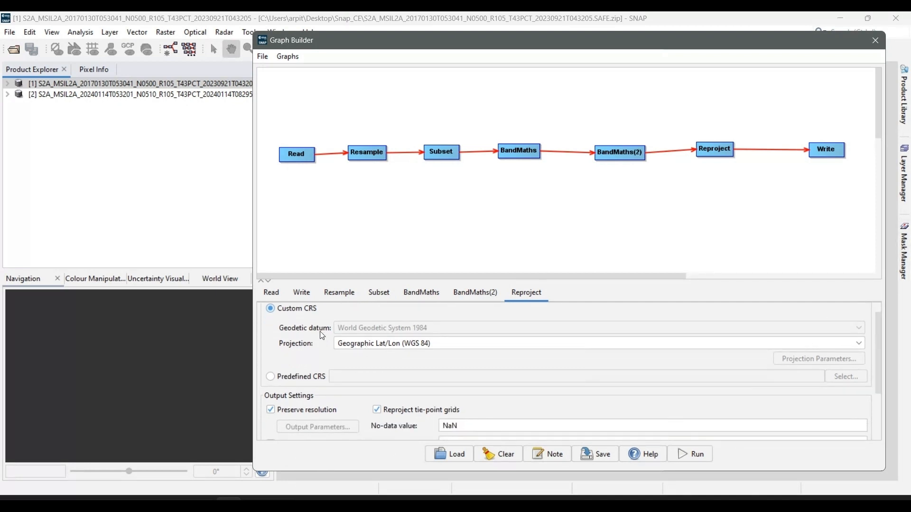
{"action": "left_click", "coordinate": [363, 345]}
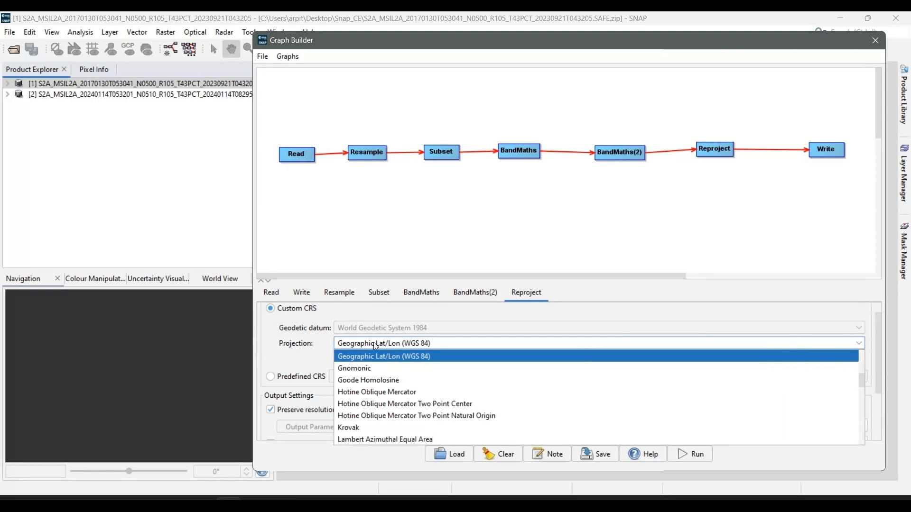
{"action": "left_click", "coordinate": [375, 344]}
{"action": "left_click_drag", "start_coordinate": [879, 365], "coordinate": [877, 339]}
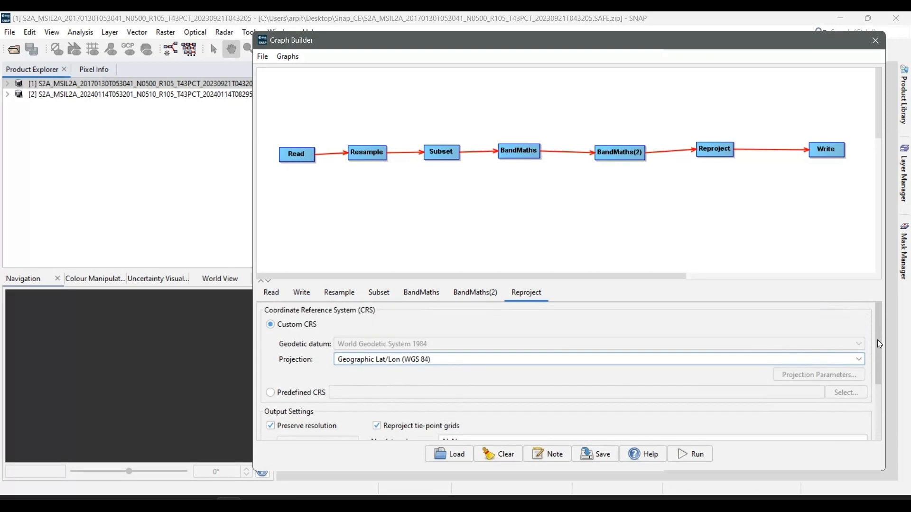
{"action": "left_click", "coordinate": [567, 361]}
{"action": "scroll", "coordinate": [488, 429], "scroll_direction": "down", "scroll_amount": 4}
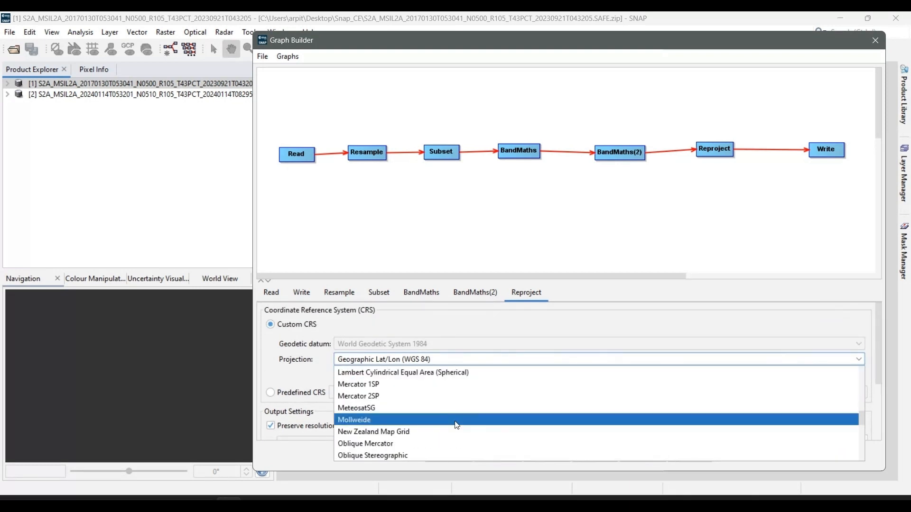
{"action": "scroll", "coordinate": [456, 426], "scroll_direction": "down", "scroll_amount": 4}
{"action": "left_click", "coordinate": [404, 456]}
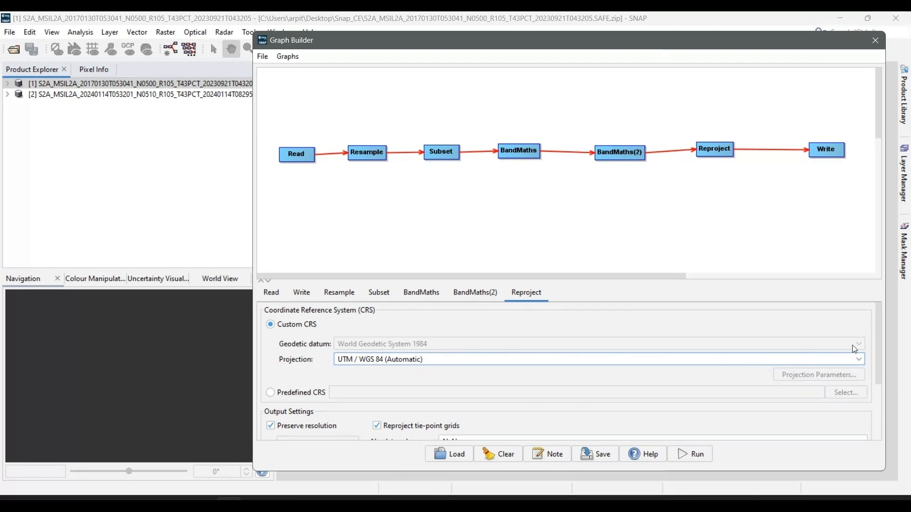
{"action": "scroll", "coordinate": [878, 355], "scroll_direction": "down", "scroll_amount": 3}
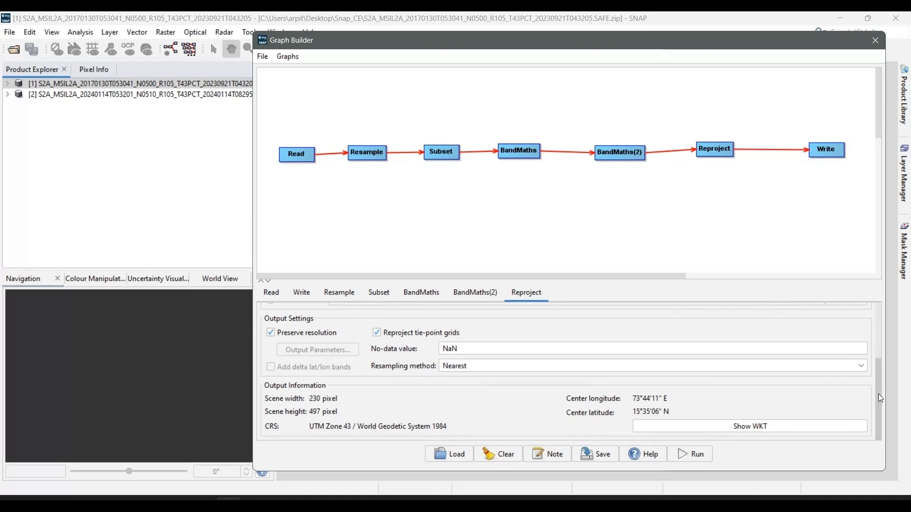
{"action": "left_click_drag", "start_coordinate": [878, 393], "coordinate": [810, 308]}
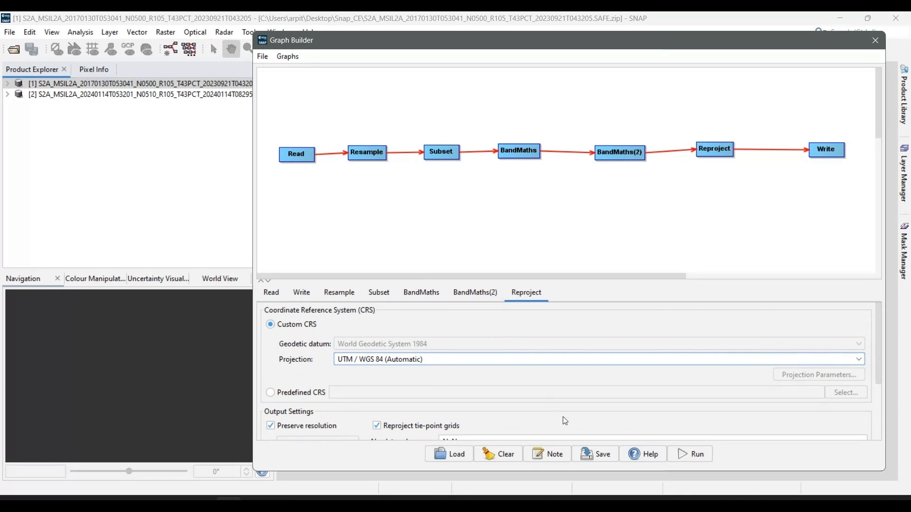
Save the processing graph under the name SeaMask and close the Graph Builder
{"action": "left_click", "coordinate": [587, 456]}
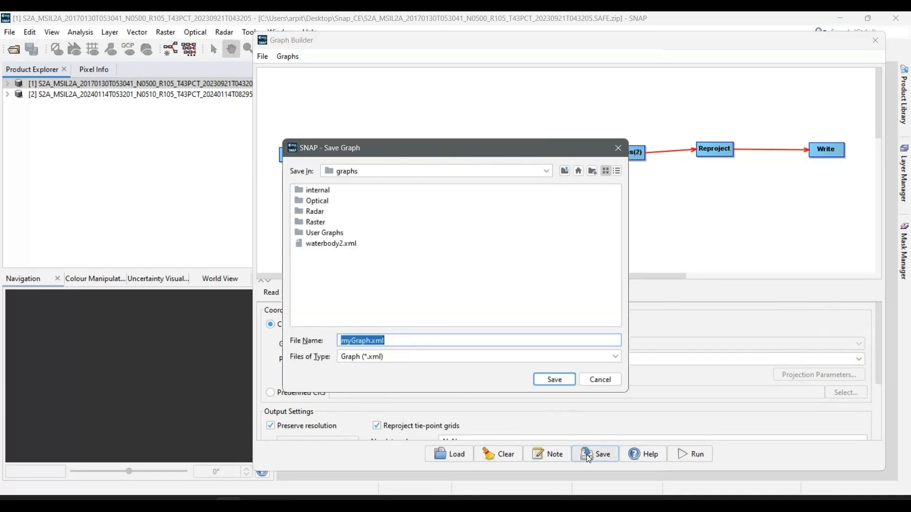
{"action": "left_click", "coordinate": [403, 335]}
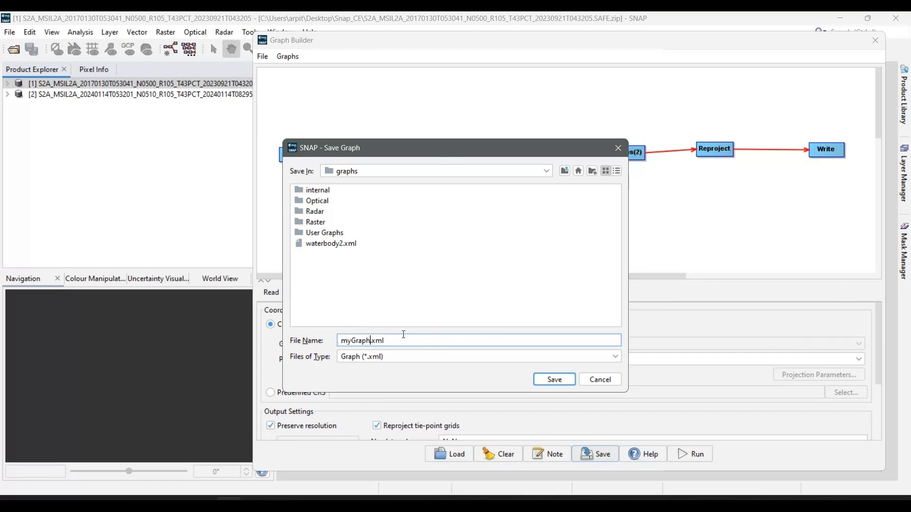
{"action": "key", "text": "shift+Left"}
{"action": "key", "text": "shift+Left"}
{"action": "key", "text": "shift+Left"}
{"action": "key", "text": "shift+Left"}
{"action": "key", "text": "shift+Left"}
{"action": "key", "text": "shift+Left"}
{"action": "key", "text": "shift+Left"}
{"action": "type", "text": "SeaMask"}
{"action": "left_click", "coordinate": [550, 380]}
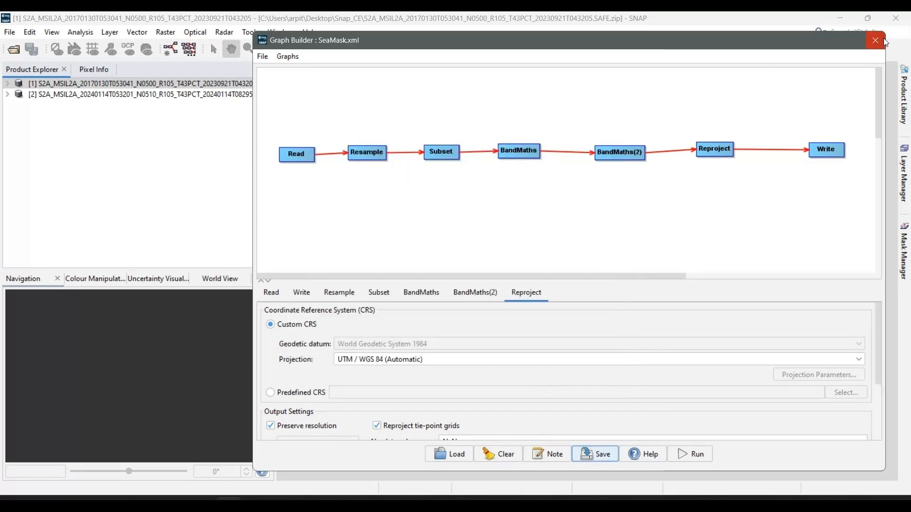
{"action": "left_click", "coordinate": [876, 41]}
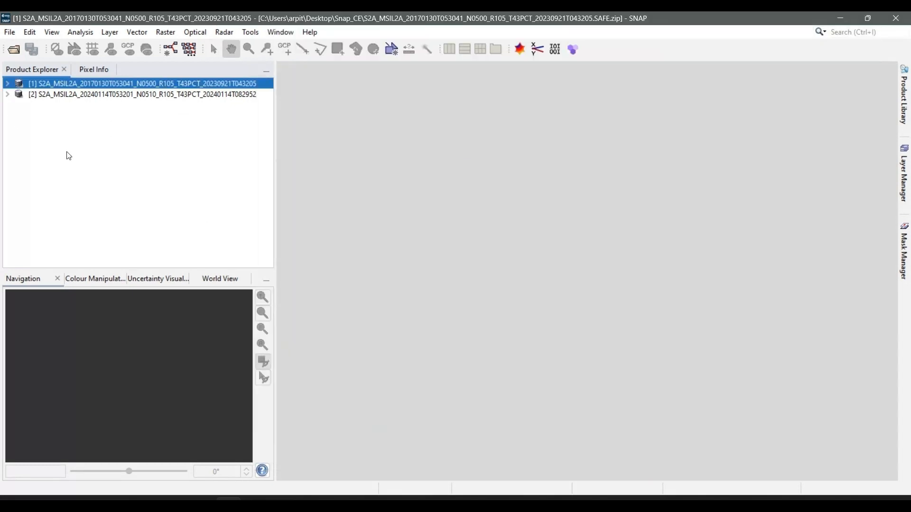
Open a new Graph Builder for the 2017 Sentinel-2 product, load the SeaMask.xml graph and widen the window to fit it
{"action": "left_click", "coordinate": [100, 94]}
{"action": "left_click", "coordinate": [104, 83]}
{"action": "left_click", "coordinate": [254, 32]}
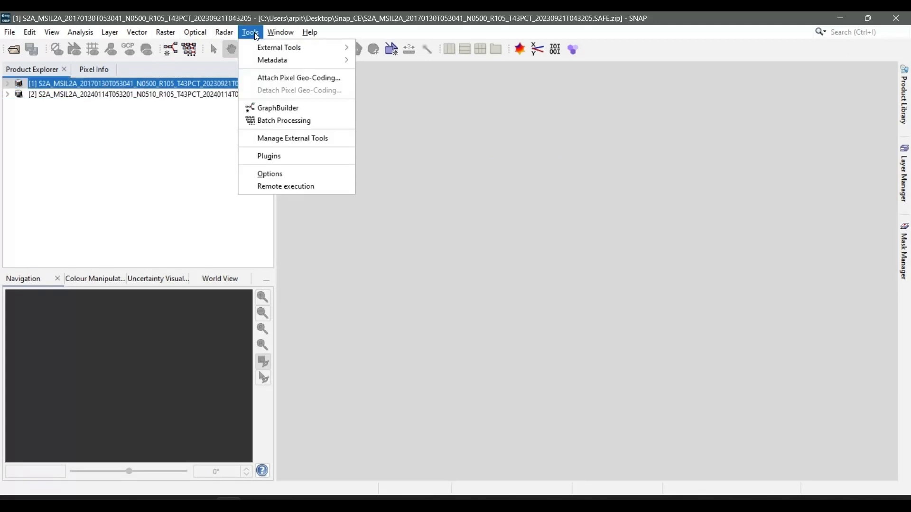
{"action": "left_click", "coordinate": [297, 109]}
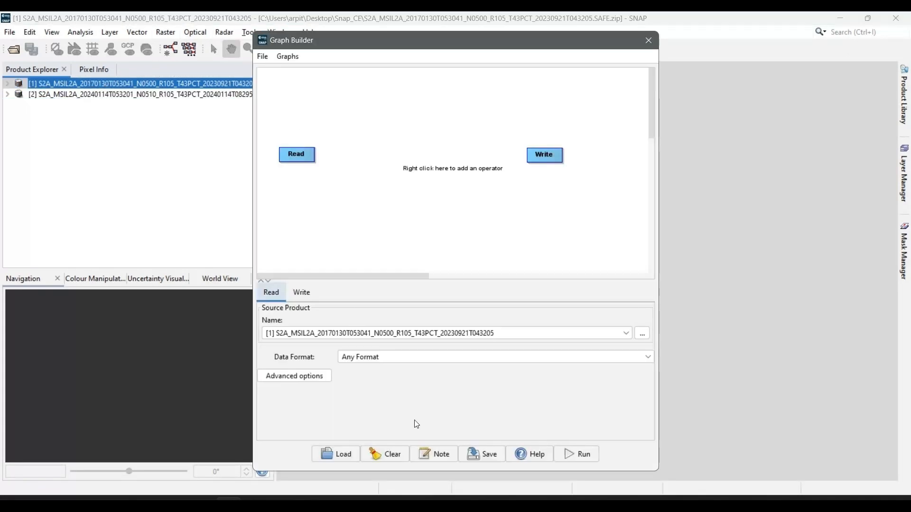
{"action": "left_click", "coordinate": [346, 461]}
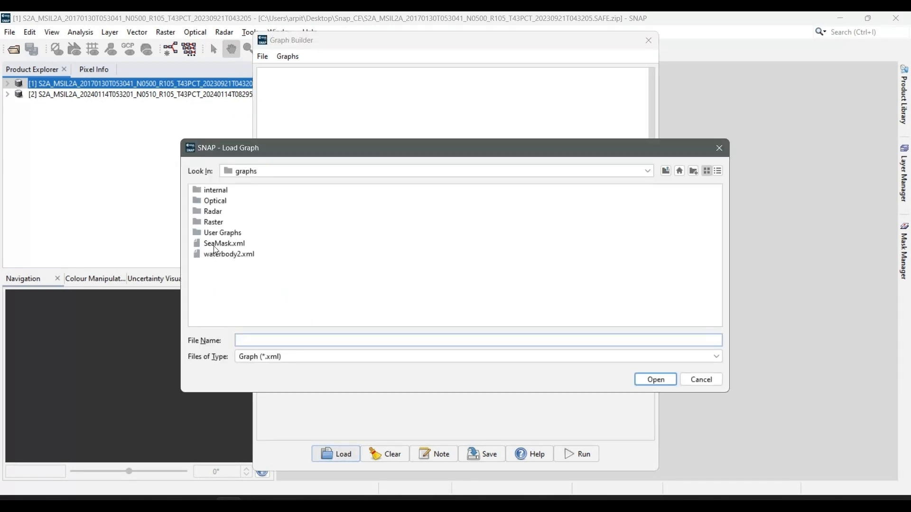
{"action": "key", "text": "Escape"}
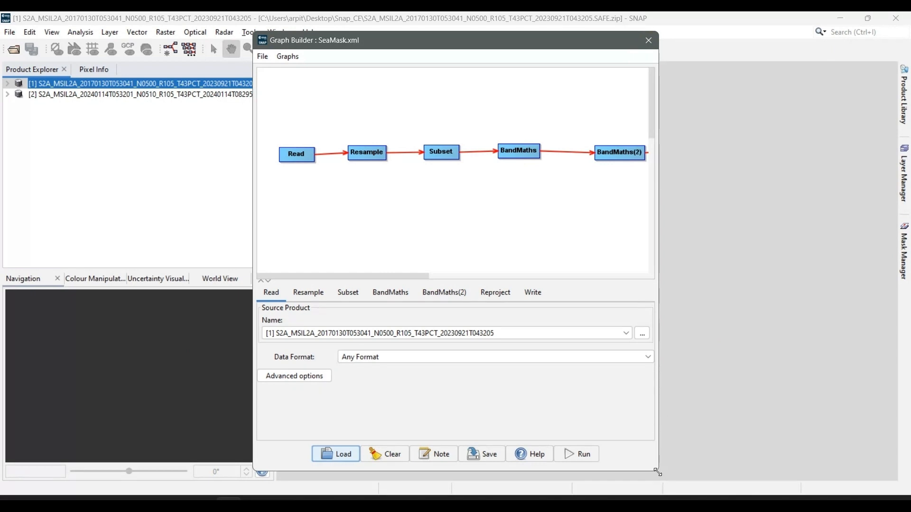
{"action": "left_click_drag", "start_coordinate": [658, 471], "coordinate": [855, 472]}
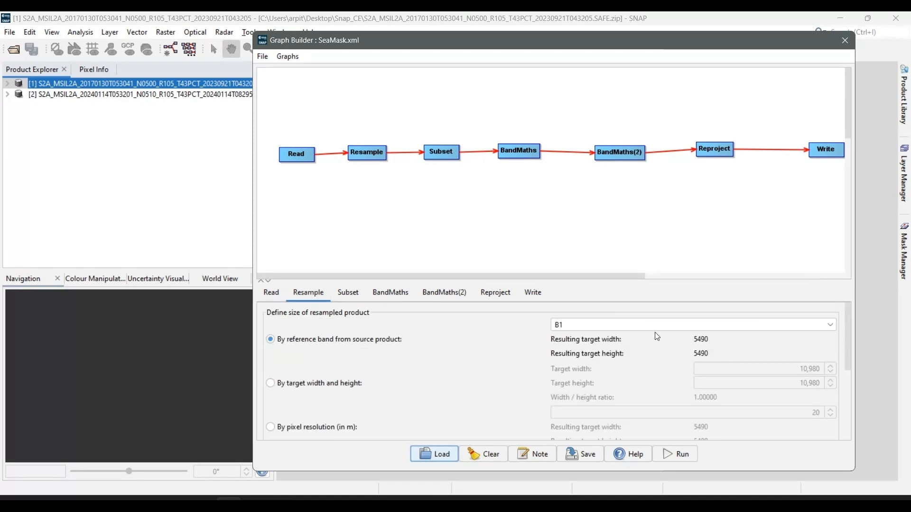
Set the Resample operator's reference band to B2
{"action": "left_click", "coordinate": [656, 325]}
{"action": "left_click", "coordinate": [644, 353]}
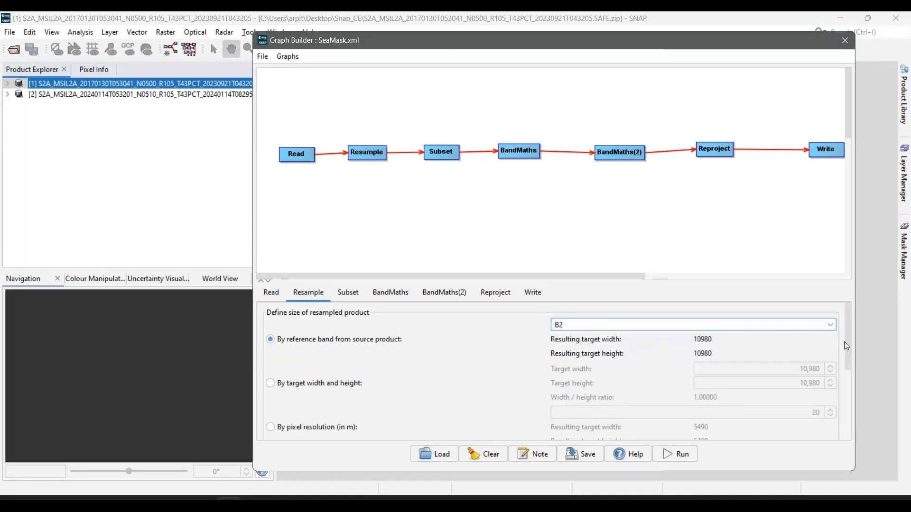
{"action": "left_click_drag", "start_coordinate": [851, 343], "coordinate": [853, 421]}
Review the Subset region and both BandMaths operators, comparing the water index expression with the MNDWI equation in the PDF guide
{"action": "left_click", "coordinate": [345, 293]}
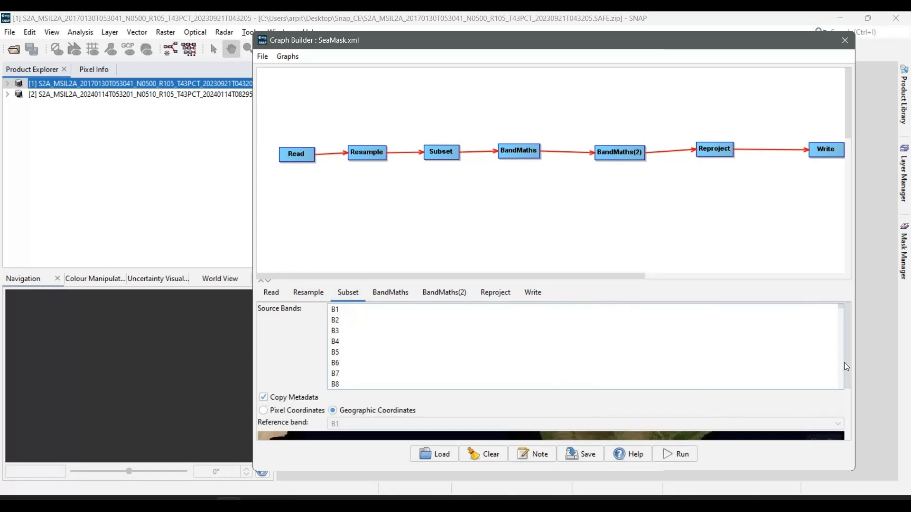
{"action": "left_click_drag", "start_coordinate": [845, 363], "coordinate": [850, 433]}
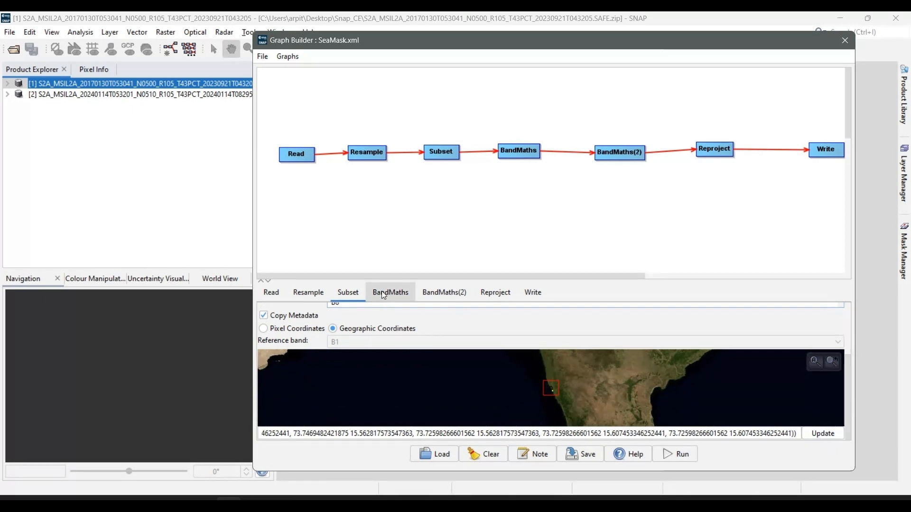
{"action": "left_click", "coordinate": [405, 293]}
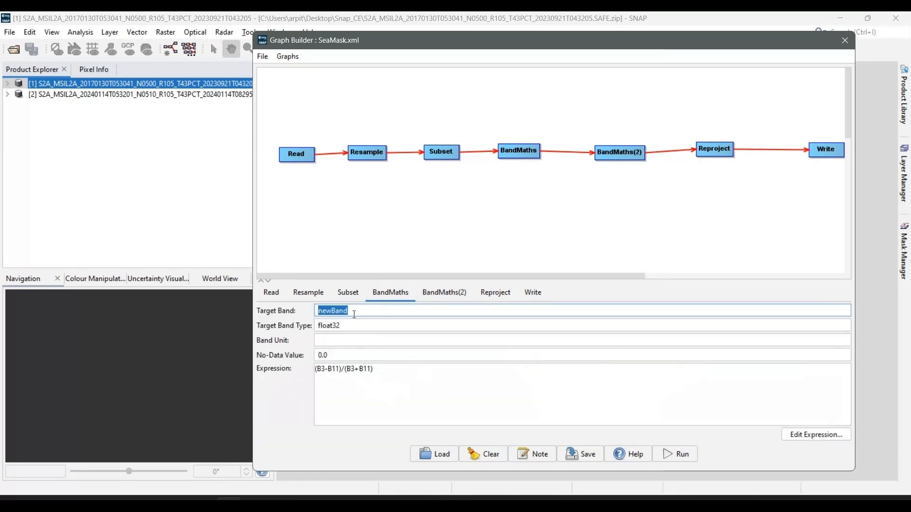
{"action": "key", "text": "alt+Tab"}
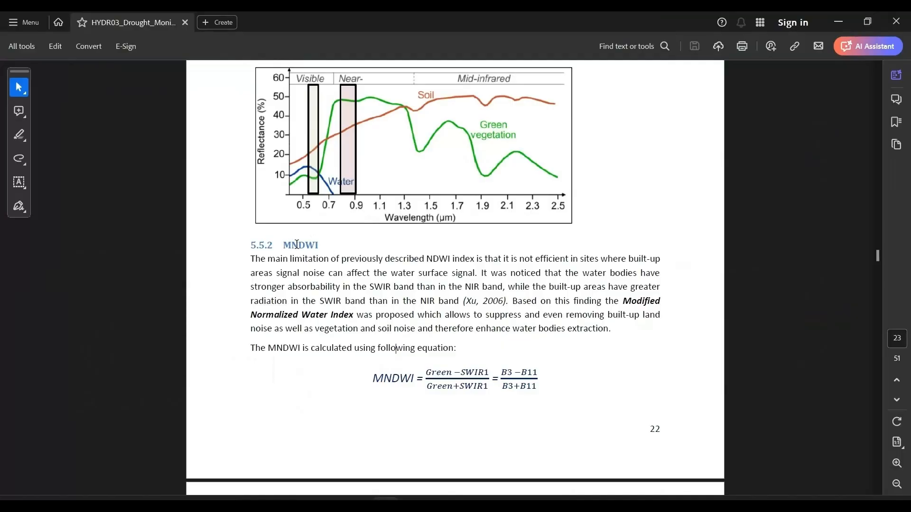
{"action": "key", "text": "alt+Tab"}
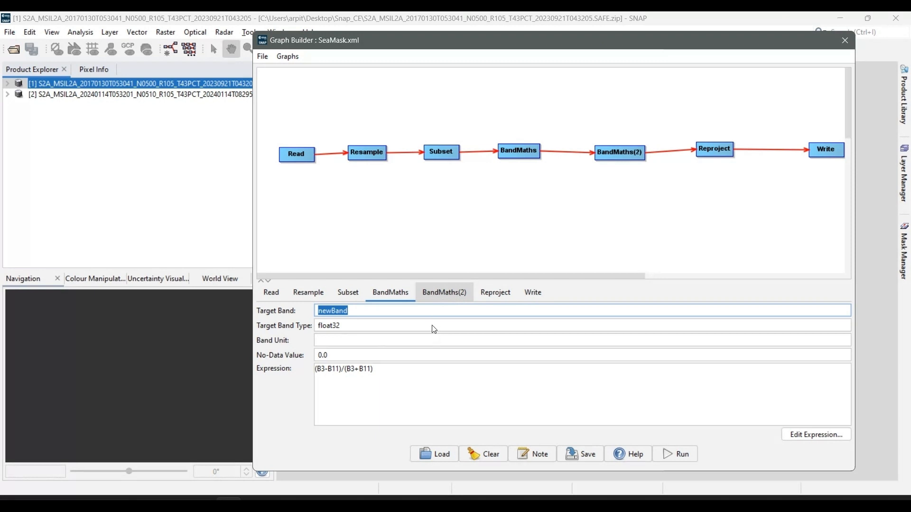
{"action": "left_click", "coordinate": [431, 300]}
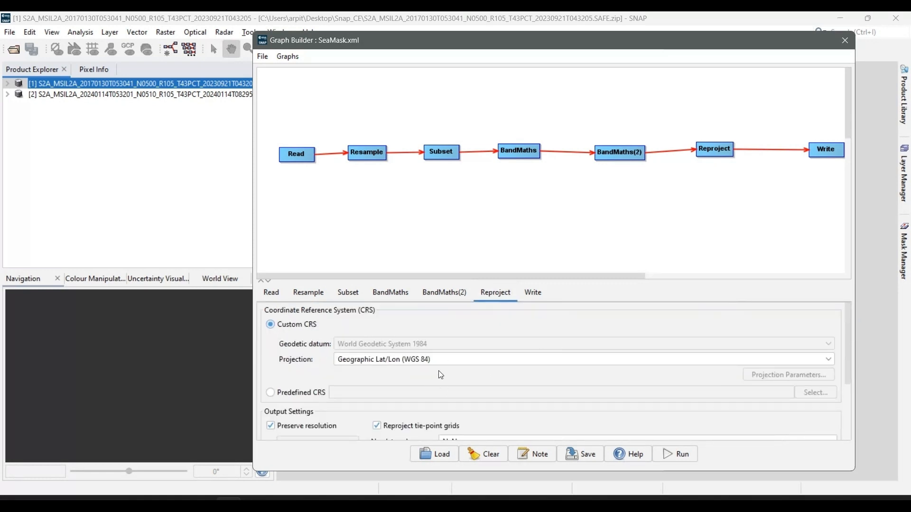
Change the loaded SeaMask graph's Reproject projection to UTM / WGS 84 (Automatic) and review the output information
{"action": "left_click", "coordinate": [411, 361]}
{"action": "scroll", "coordinate": [433, 422], "scroll_direction": "down", "scroll_amount": 5}
{"action": "scroll", "coordinate": [433, 422], "scroll_direction": "down", "scroll_amount": 5}
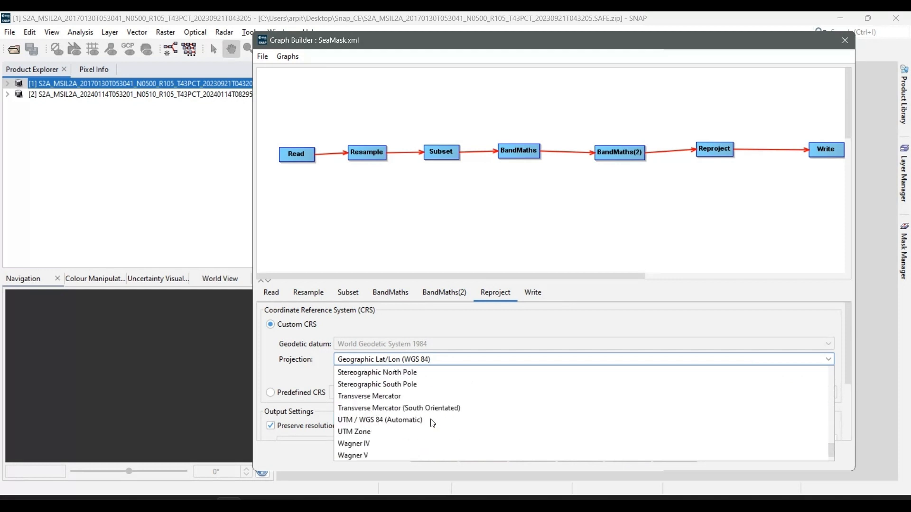
{"action": "left_click", "coordinate": [433, 396]}
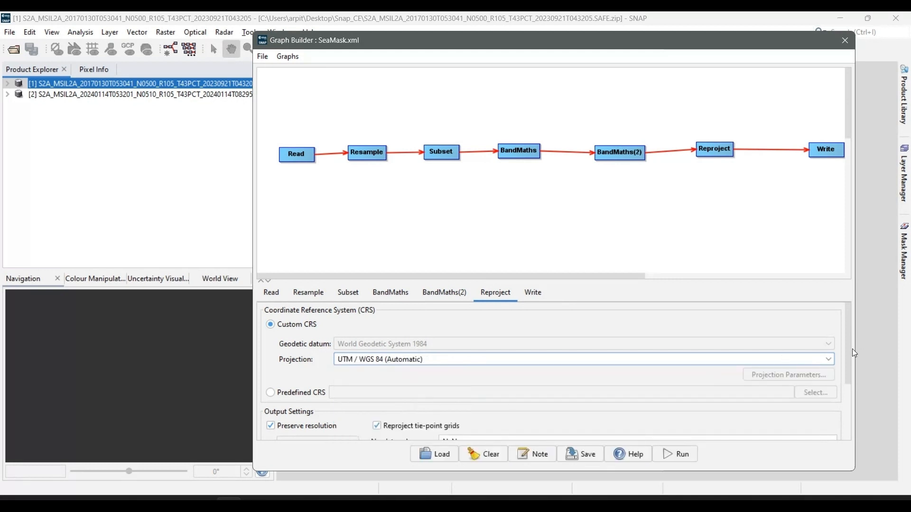
{"action": "mouse_move", "coordinate": [848, 354]}
{"action": "left_mouse_down"}
{"action": "mouse_move", "coordinate": [860, 420]}
{"action": "mouse_move", "coordinate": [853, 346]}
{"action": "left_mouse_up"}
{"action": "left_click_drag", "start_coordinate": [849, 357], "coordinate": [849, 413]}
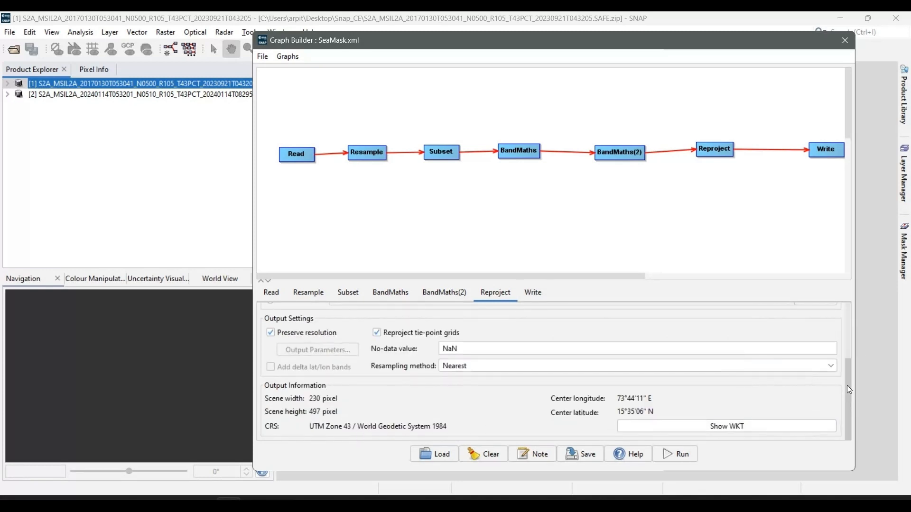
{"action": "scroll", "coordinate": [849, 390], "scroll_direction": "up", "scroll_amount": 3}
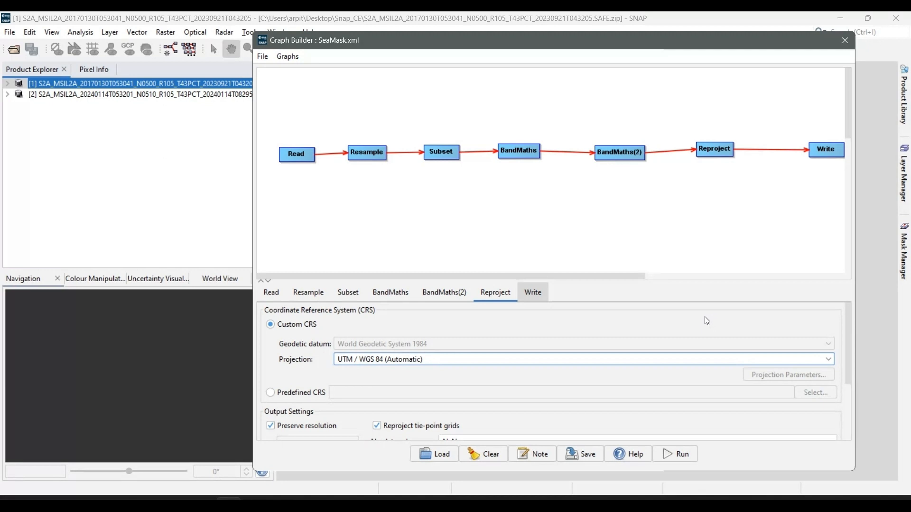
Name the output product 2017Jan_Anjuna, run the graph and close the Graph Builder
{"action": "left_click", "coordinate": [533, 292]}
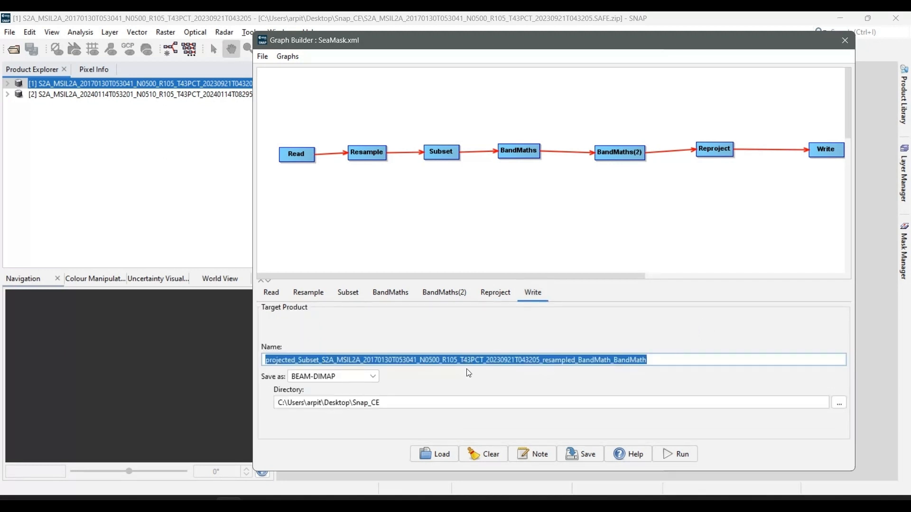
{"action": "type", "text": "2017"}
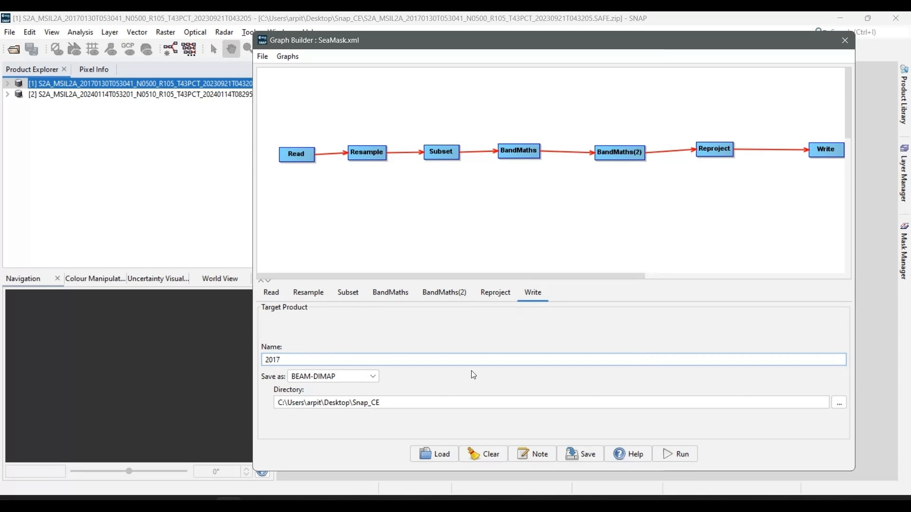
{"action": "type", "text": "Jan_Anjuna"}
{"action": "left_click", "coordinate": [676, 453]}
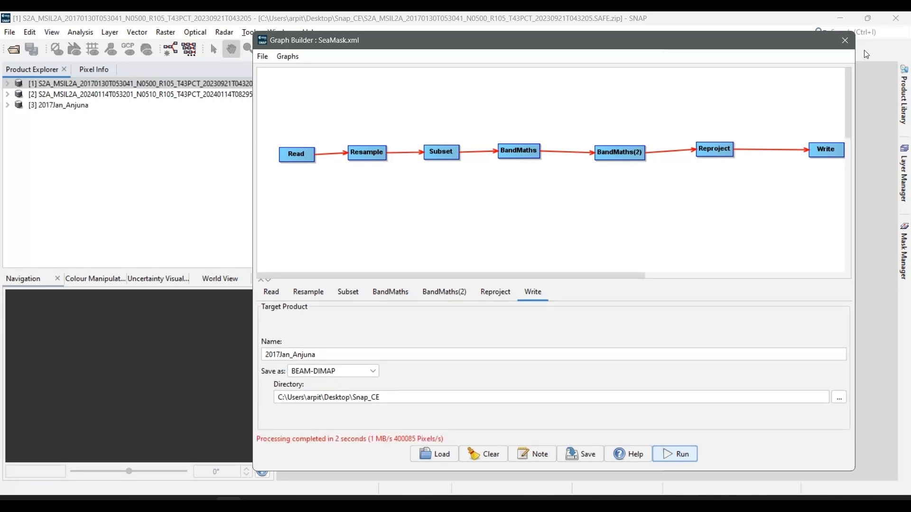
{"action": "left_click", "coordinate": [845, 40]}
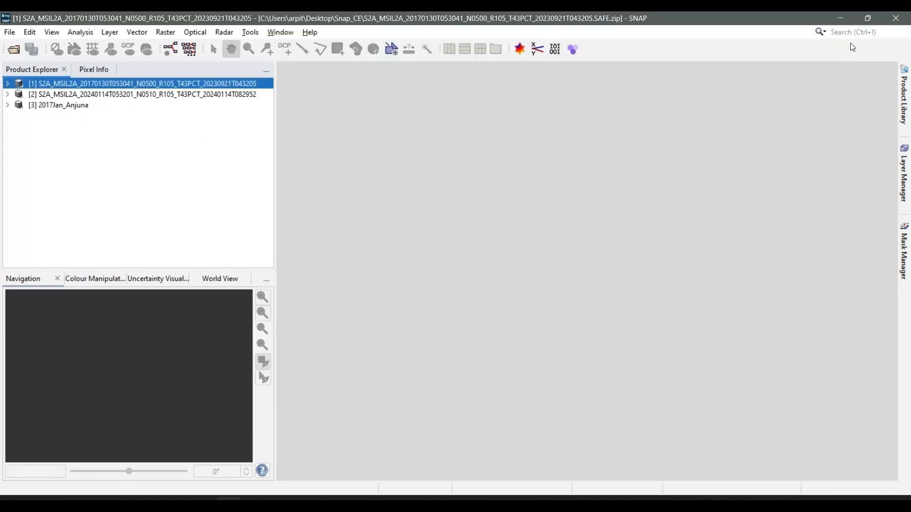
Load the SeaMask.xml graph in a new Graph Builder and set its source product to the January 2024 Sentinel-2 image
{"action": "left_click", "coordinate": [208, 94]}
{"action": "left_click", "coordinate": [248, 33]}
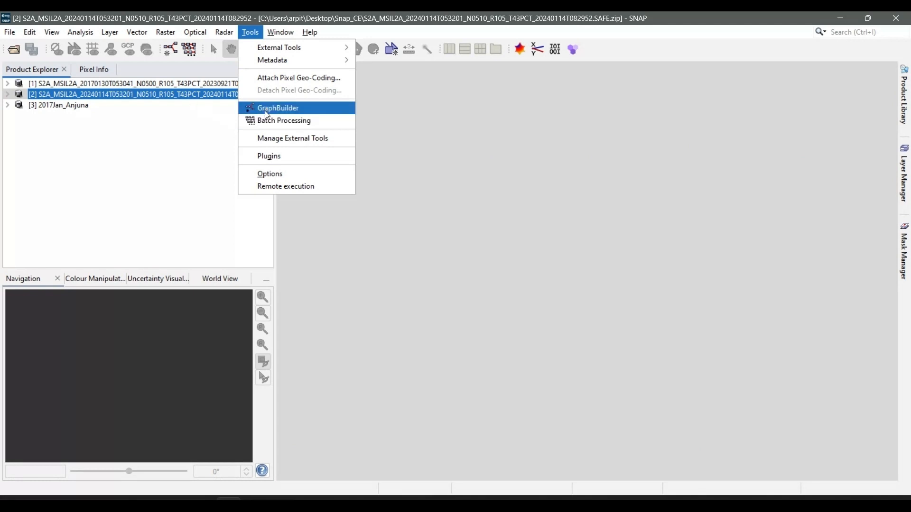
{"action": "left_click", "coordinate": [285, 112]}
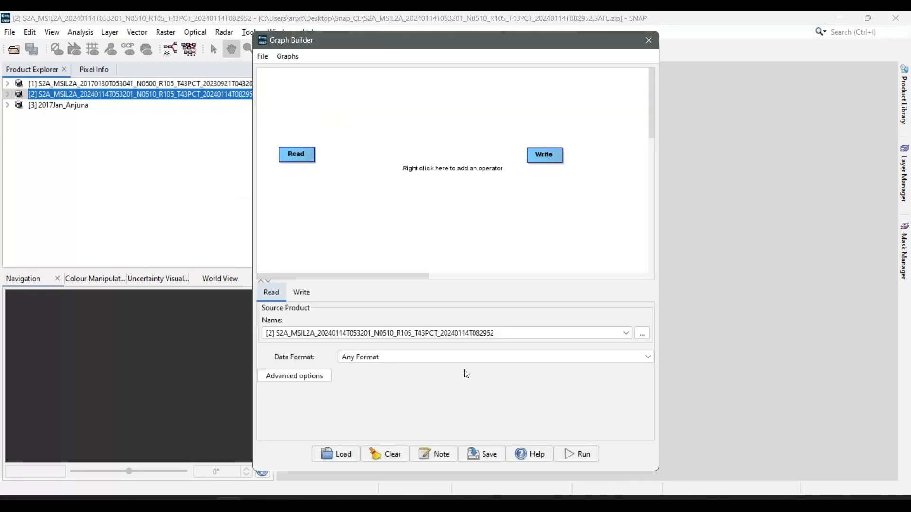
{"action": "left_click", "coordinate": [349, 454]}
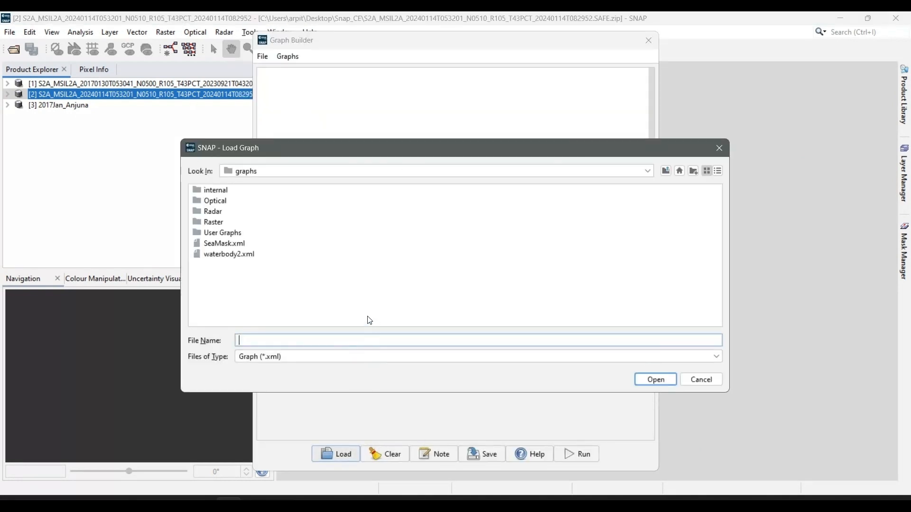
{"action": "left_click", "coordinate": [219, 243]}
{"action": "double_click", "coordinate": [220, 243]}
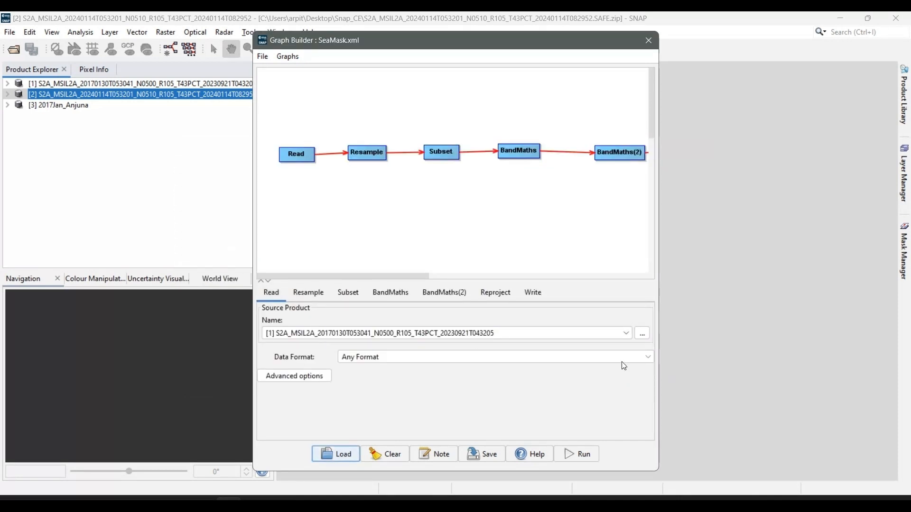
{"action": "left_click", "coordinate": [626, 333]}
{"action": "left_click", "coordinate": [382, 358]}
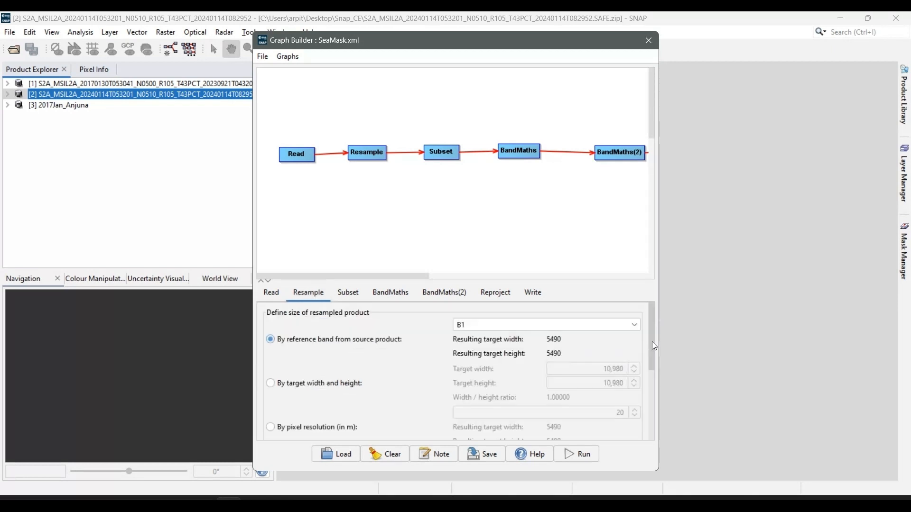
Set the Resample operator's reference band to B2 and check the resampling methods and the Subset operator's geographic region
{"action": "left_click", "coordinate": [498, 326]}
{"action": "left_click", "coordinate": [491, 350]}
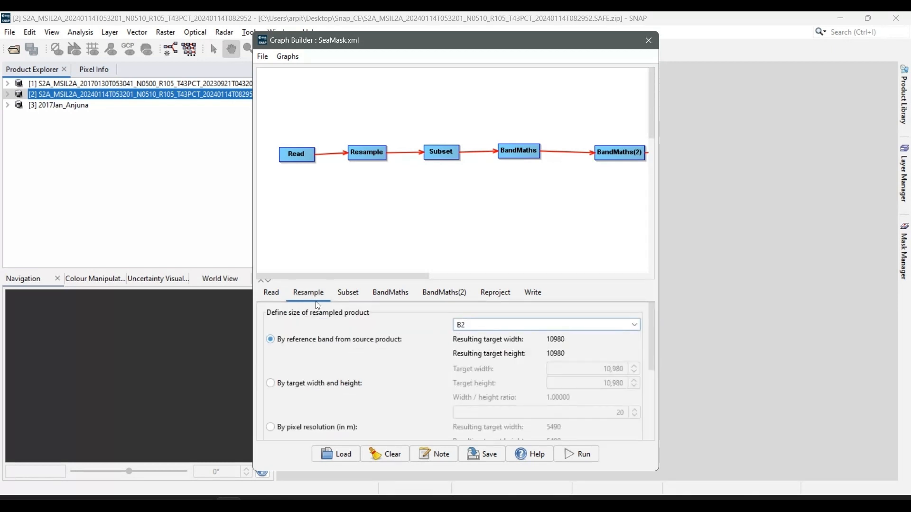
{"action": "left_click_drag", "start_coordinate": [649, 327], "coordinate": [652, 409]}
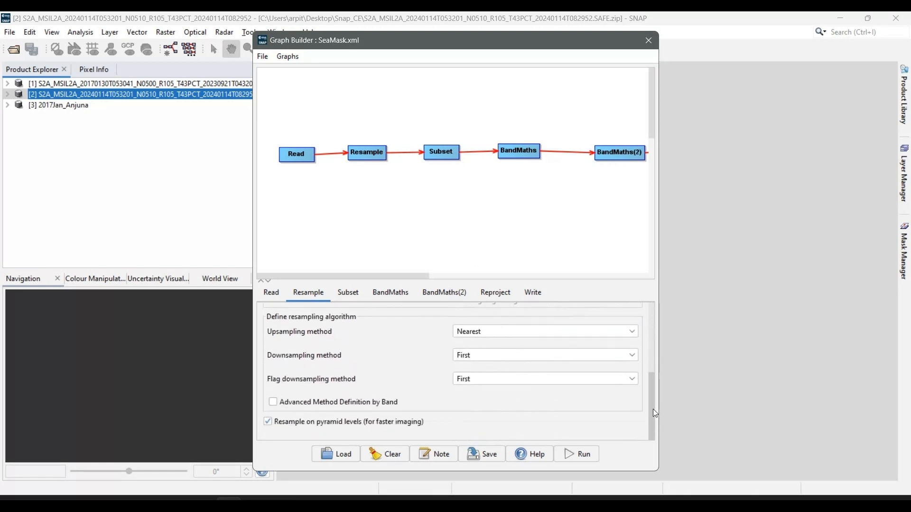
{"action": "left_click", "coordinate": [358, 296]}
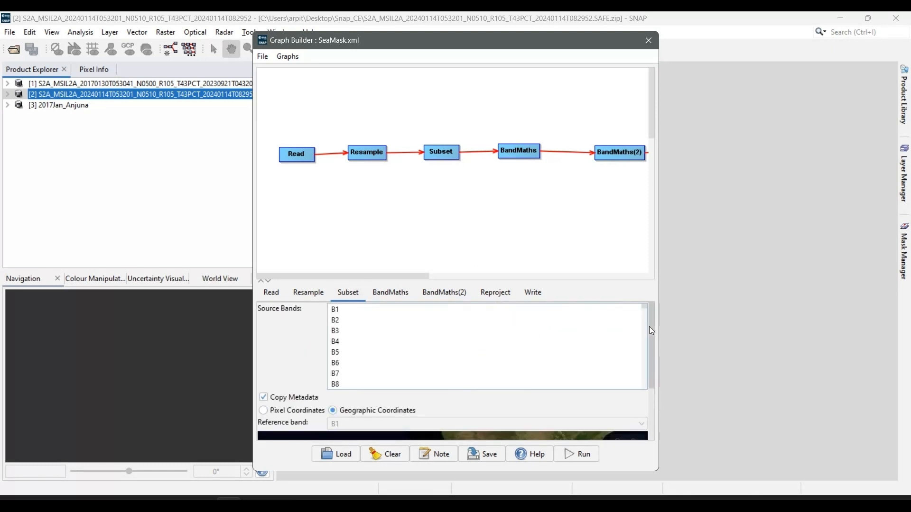
{"action": "left_click_drag", "start_coordinate": [649, 326], "coordinate": [648, 386]}
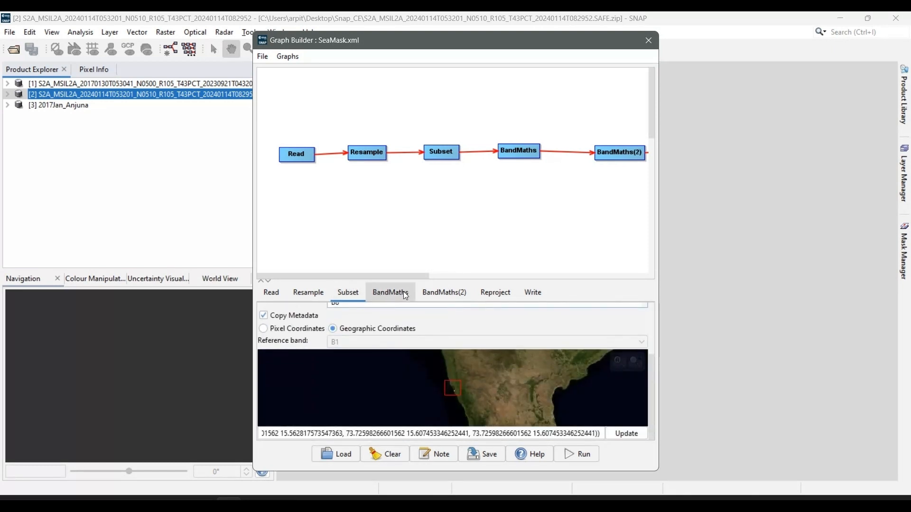
Change the Reproject operator's projection to UTM / WGS 84 (Automatic) for the 2024 image
{"action": "left_click", "coordinate": [506, 292]}
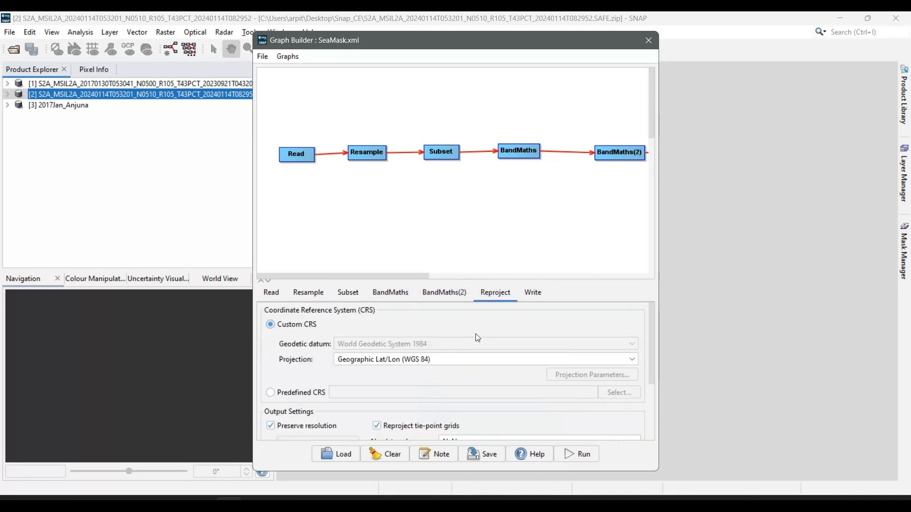
{"action": "left_click", "coordinate": [459, 359]}
{"action": "scroll", "coordinate": [379, 427], "scroll_direction": "down", "scroll_amount": 5}
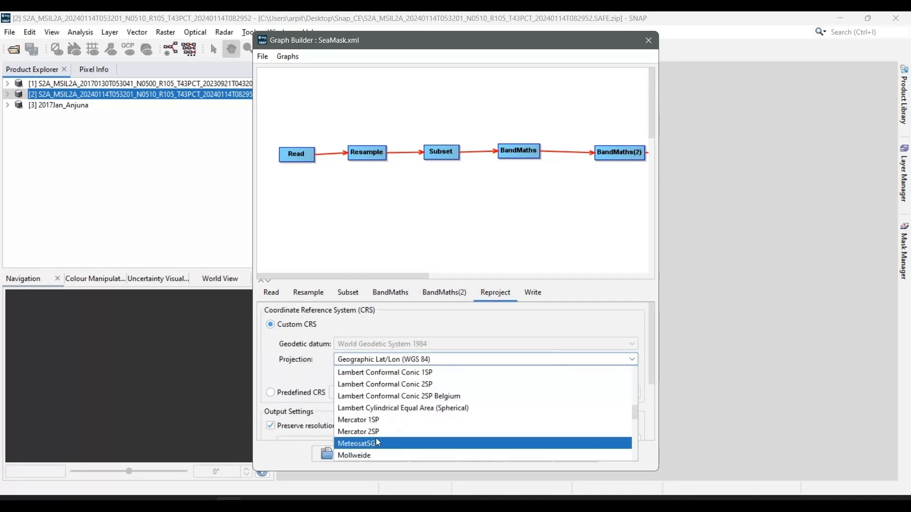
{"action": "scroll", "coordinate": [378, 443], "scroll_direction": "down", "scroll_amount": 10}
{"action": "left_click", "coordinate": [402, 453]}
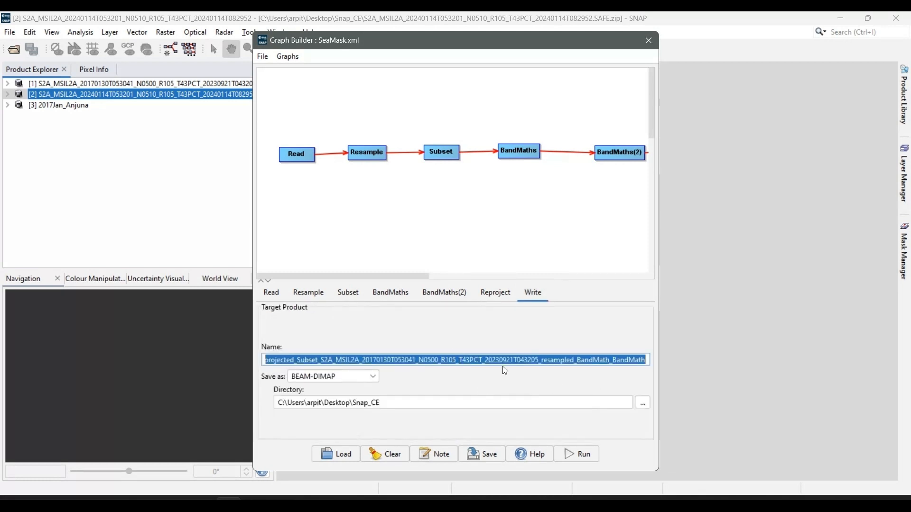
Name the output product 2024Jan_Anjuna, run the graph and close the Graph Builder
{"action": "type", "text": "2024Jan_Anjuna"}
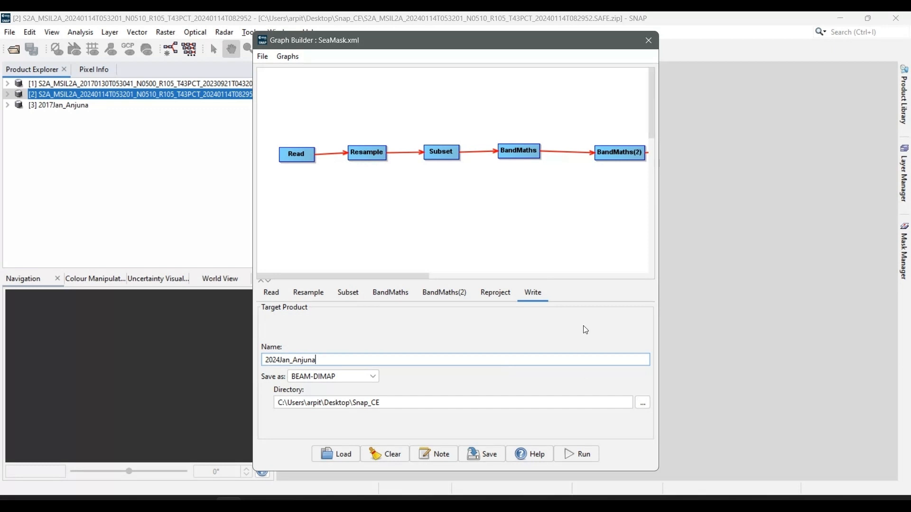
{"action": "left_click", "coordinate": [578, 454]}
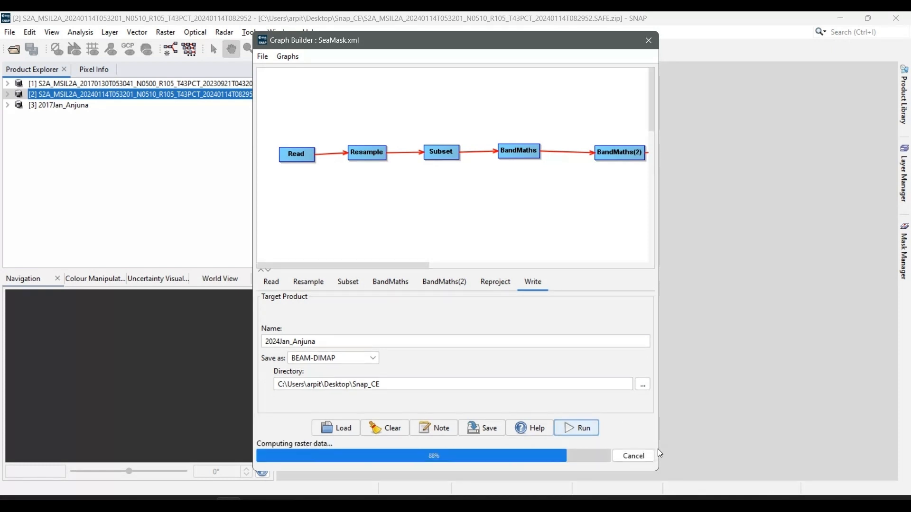
{"action": "left_click", "coordinate": [651, 42]}
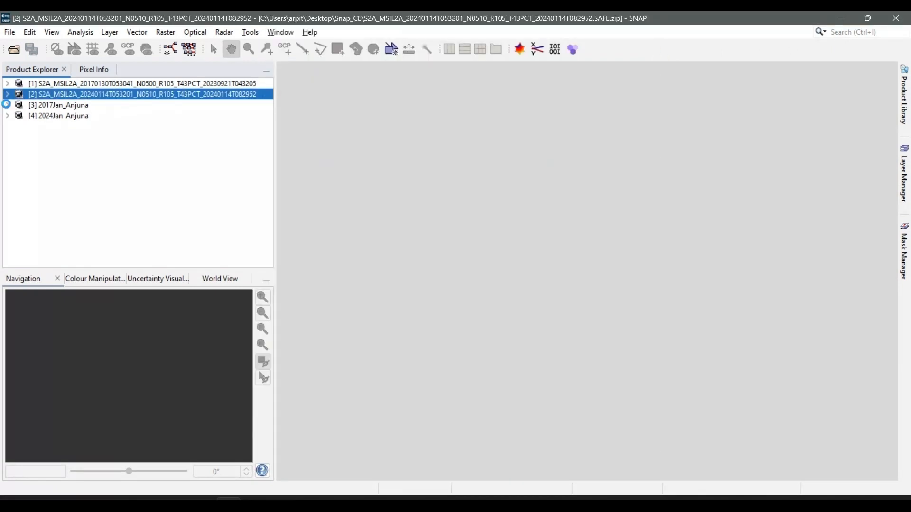
Expand the 2017Jan_Anjuna and 2024Jan_Anjuna products, list the 2024 product's bands and select that product
{"action": "left_click", "coordinate": [7, 105]}
{"action": "left_click", "coordinate": [7, 148]}
{"action": "left_click", "coordinate": [18, 180]}
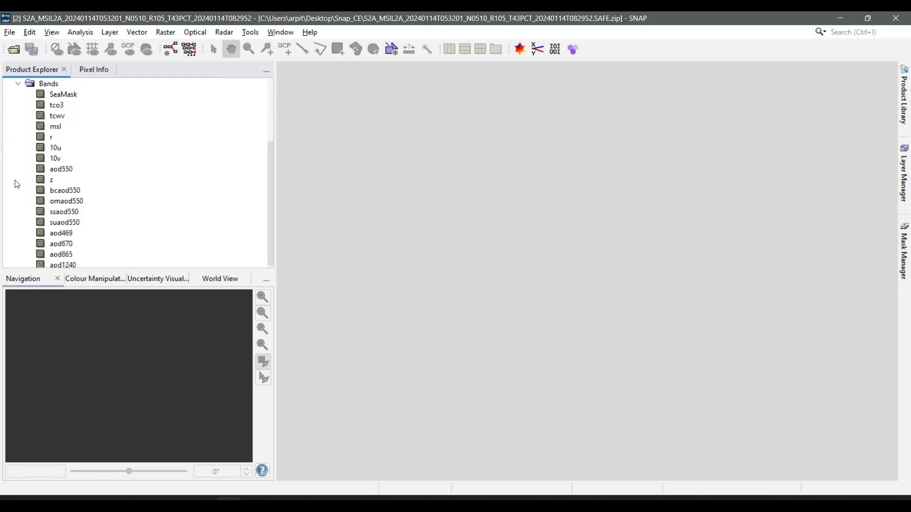
{"action": "scroll", "coordinate": [31, 103], "scroll_direction": "up", "scroll_amount": 3}
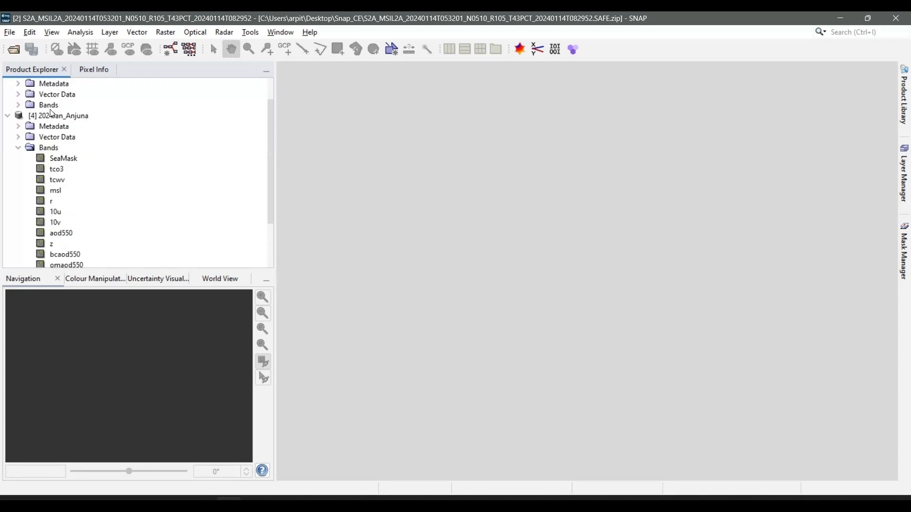
{"action": "left_click", "coordinate": [55, 116]}
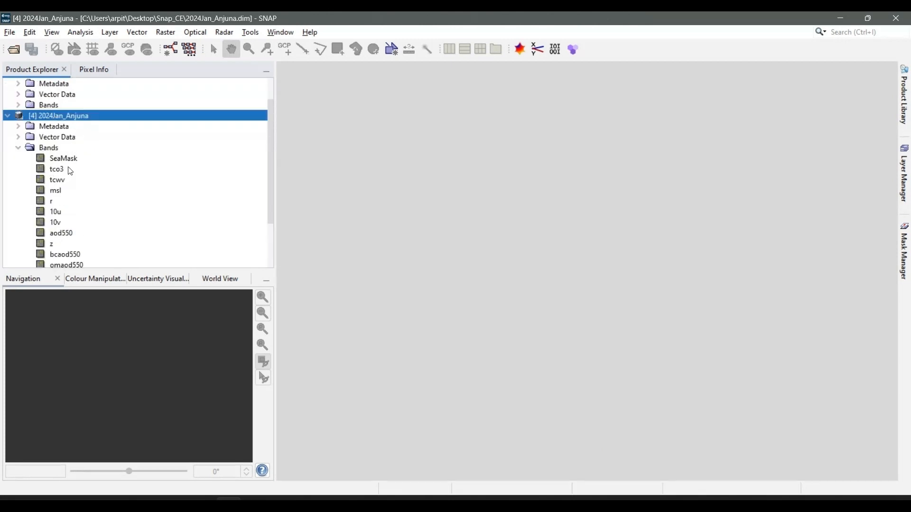
Open the SeaMask band of the 2024Jan_Anjuna product in an image view
{"action": "scroll", "coordinate": [71, 182], "scroll_direction": "down", "scroll_amount": 2}
{"action": "scroll", "coordinate": [71, 240], "scroll_direction": "up", "scroll_amount": 2}
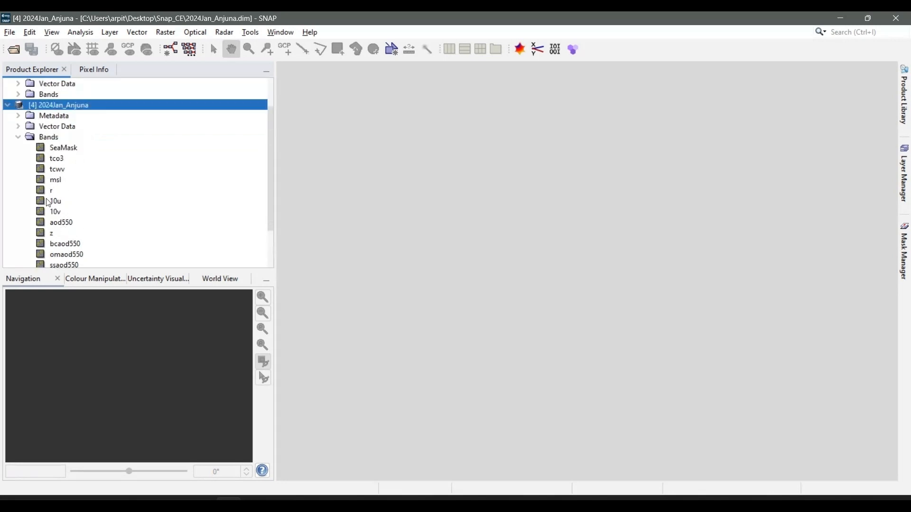
{"action": "left_click", "coordinate": [60, 149]}
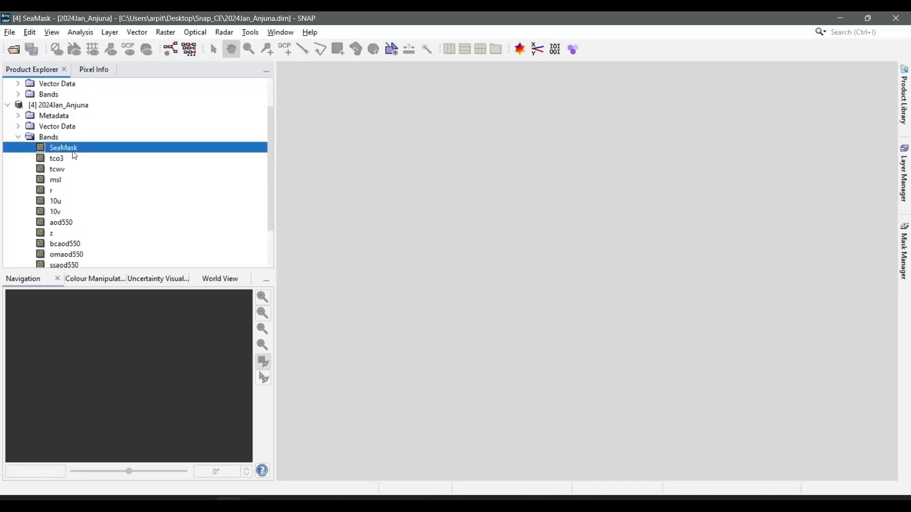
{"action": "double_click", "coordinate": [73, 152]}
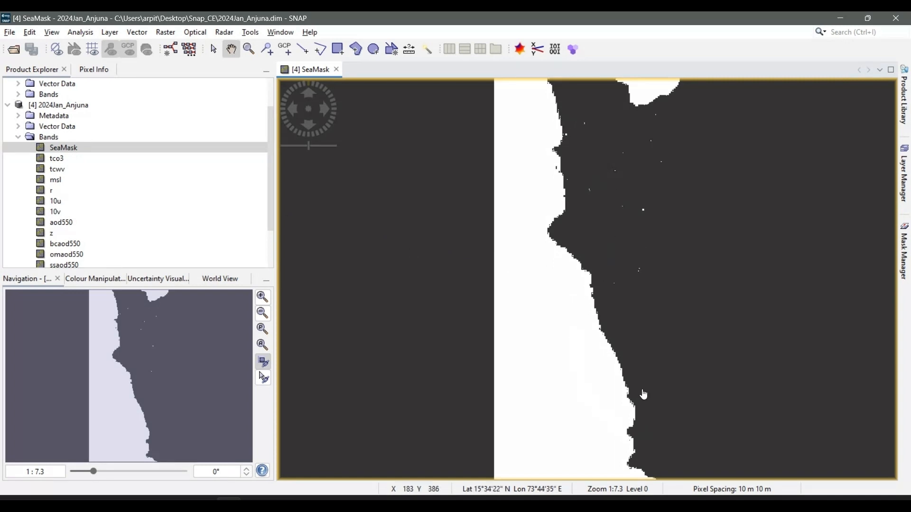
Switch to Chrome to compare the mask with the Anjuna area rectangle in geojson.io, and return to SNAP
{"action": "key", "text": "alt+Tab"}
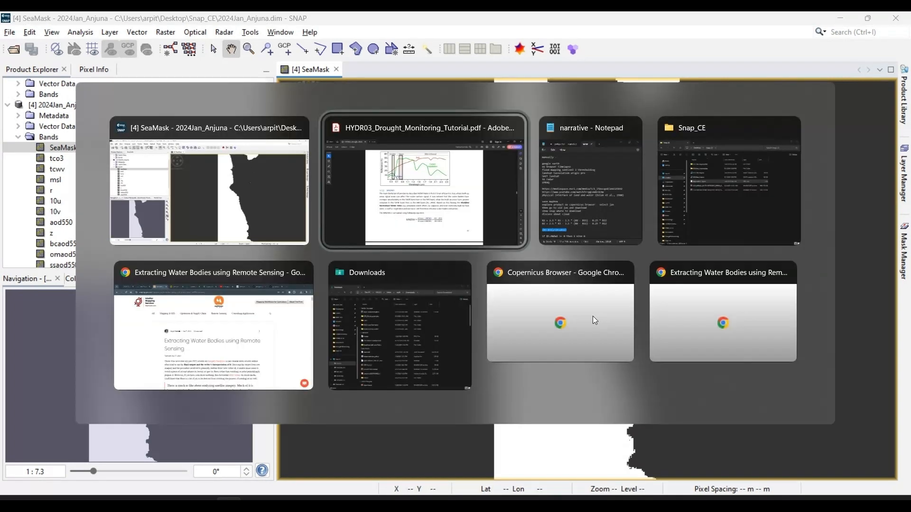
{"action": "key", "text": "alt+Tab"}
{"action": "key", "text": "alt+Tab"}
{"action": "key", "text": "alt+Tab"}
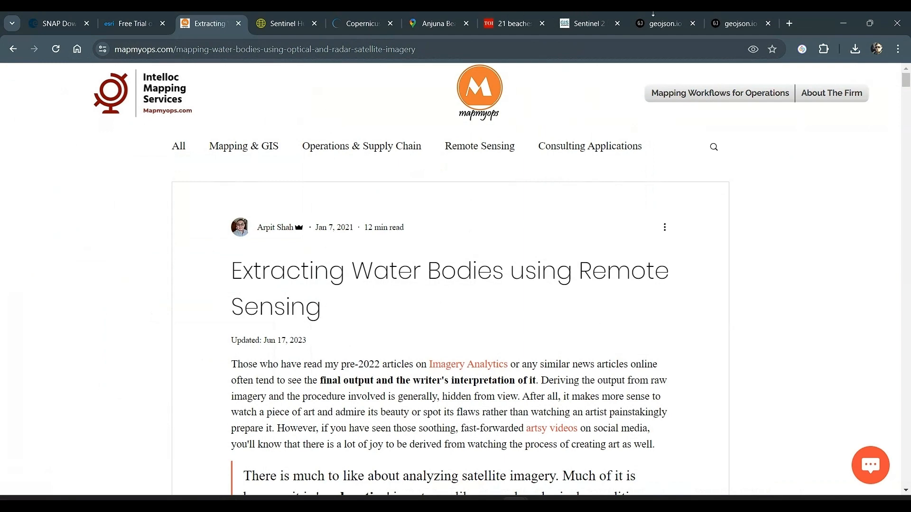
{"action": "left_click", "coordinate": [664, 23]}
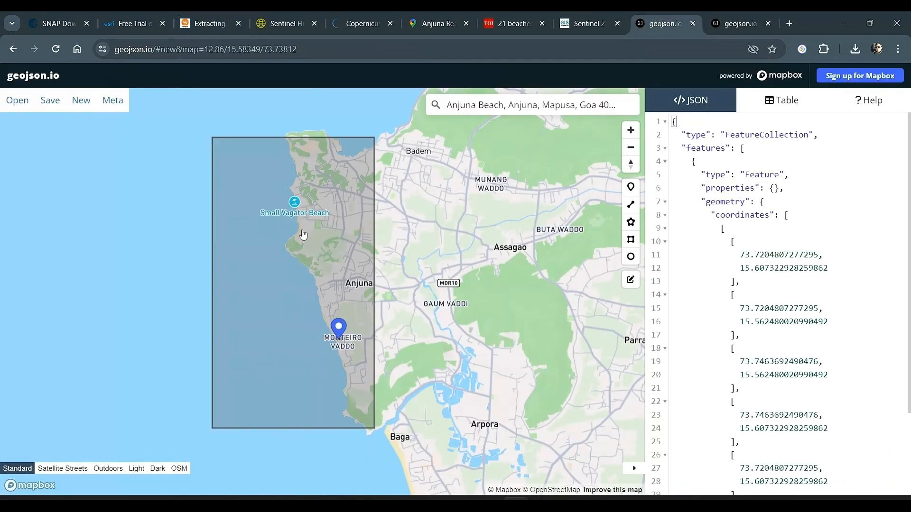
{"action": "key", "text": "alt+Tab"}
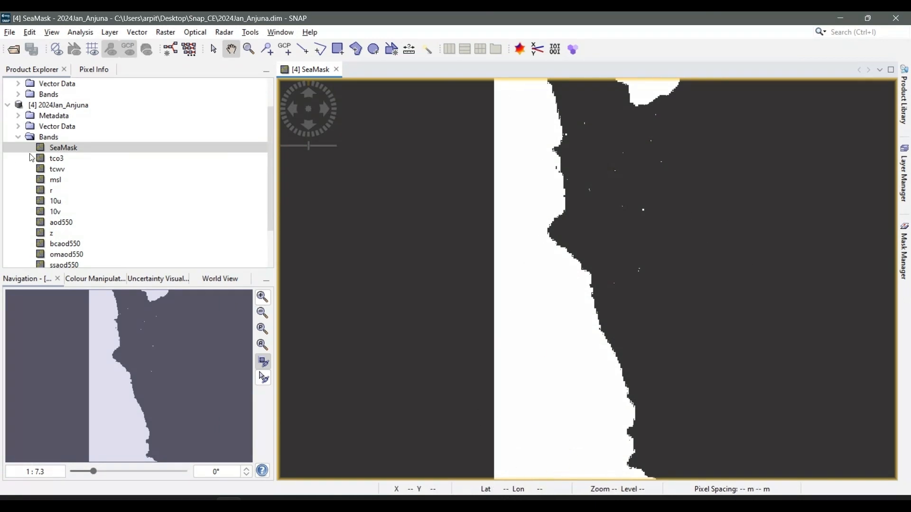
Delete every band from tco3 through aod1240 in the 2024Jan_Anjuna product
{"action": "left_click", "coordinate": [55, 160]}
{"action": "scroll", "coordinate": [54, 170], "scroll_direction": "down", "scroll_amount": 1}
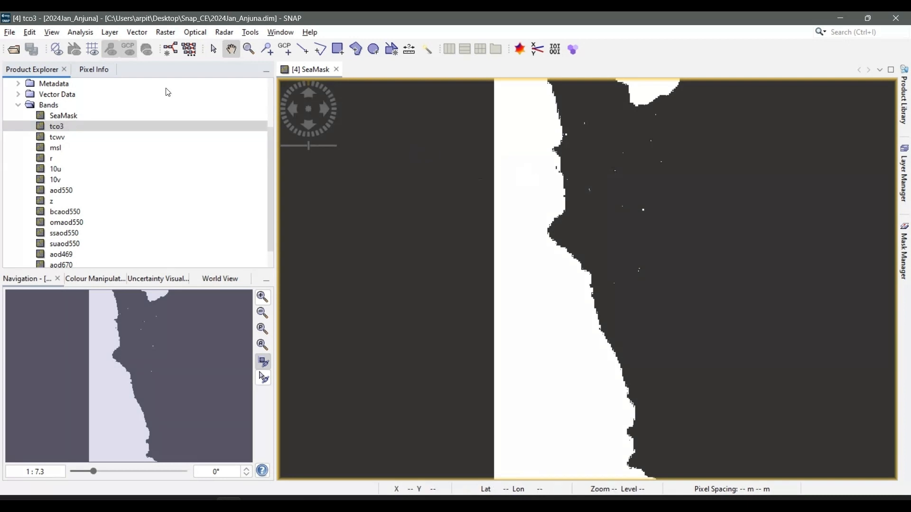
{"action": "left_click", "coordinate": [94, 69]}
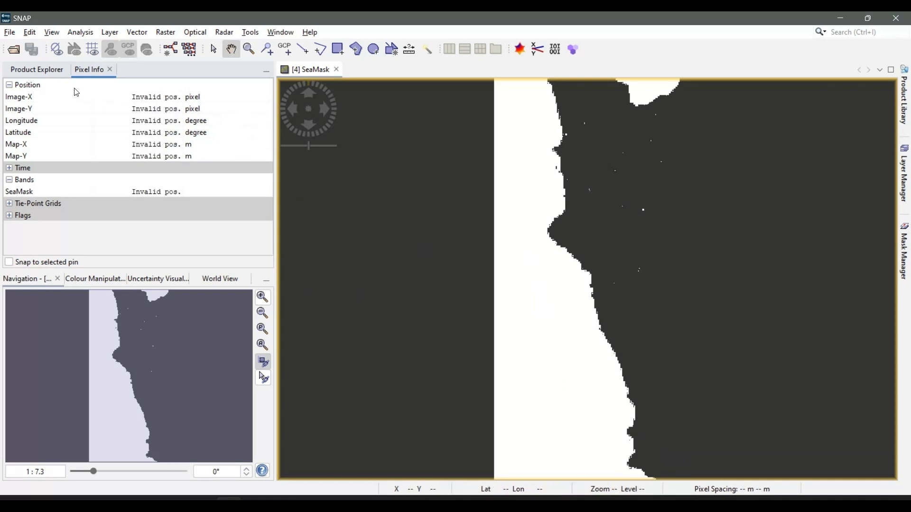
{"action": "left_click", "coordinate": [48, 71]}
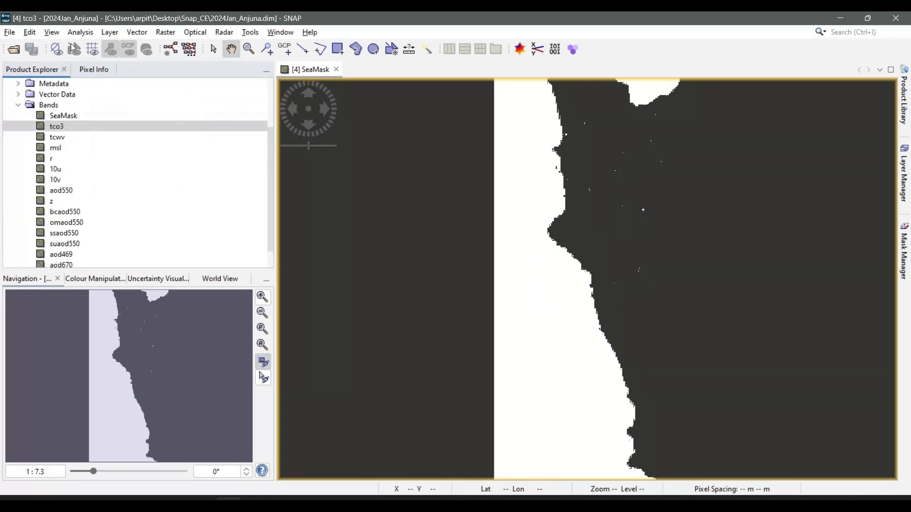
{"action": "left_click", "coordinate": [76, 127]}
{"action": "key", "text": "shift+Down"}
{"action": "key", "text": "shift+Down"}
{"action": "key", "text": "shift+Down"}
{"action": "key", "text": "shift+Down"}
{"action": "key", "text": "shift+Down"}
{"action": "key", "text": "shift+Down"}
{"action": "key", "text": "shift+Down"}
{"action": "key", "text": "shift+Down"}
{"action": "key", "text": "shift+Down"}
{"action": "key", "text": "shift+Down"}
{"action": "key", "text": "shift+Down"}
{"action": "key", "text": "shift+Down"}
{"action": "key", "text": "shift+Down"}
{"action": "key", "text": "shift+Down"}
{"action": "key", "text": "shift+Down"}
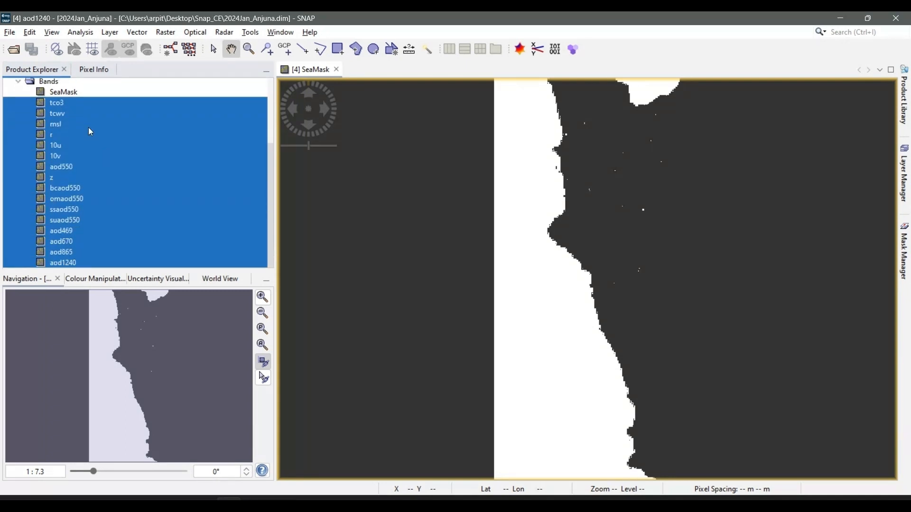
{"action": "right_click", "coordinate": [42, 103]}
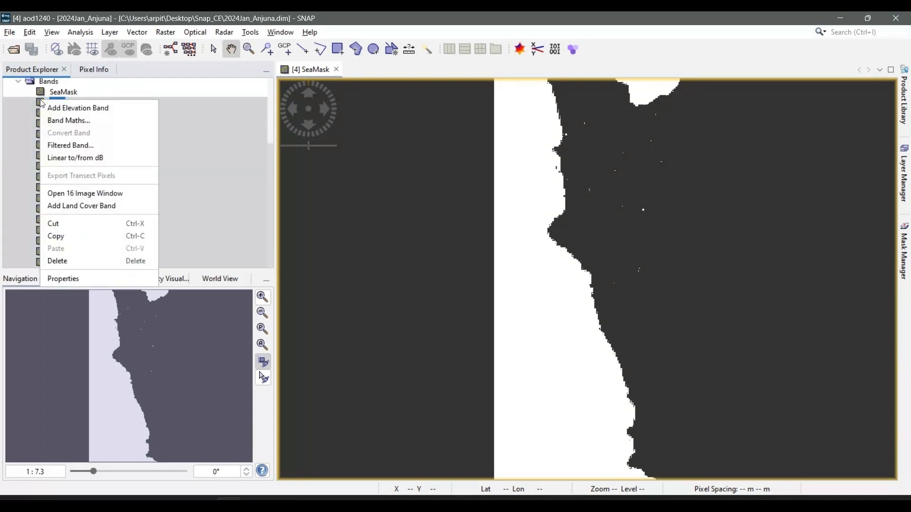
{"action": "left_click", "coordinate": [54, 261]}
{"action": "left_click", "coordinate": [469, 287]}
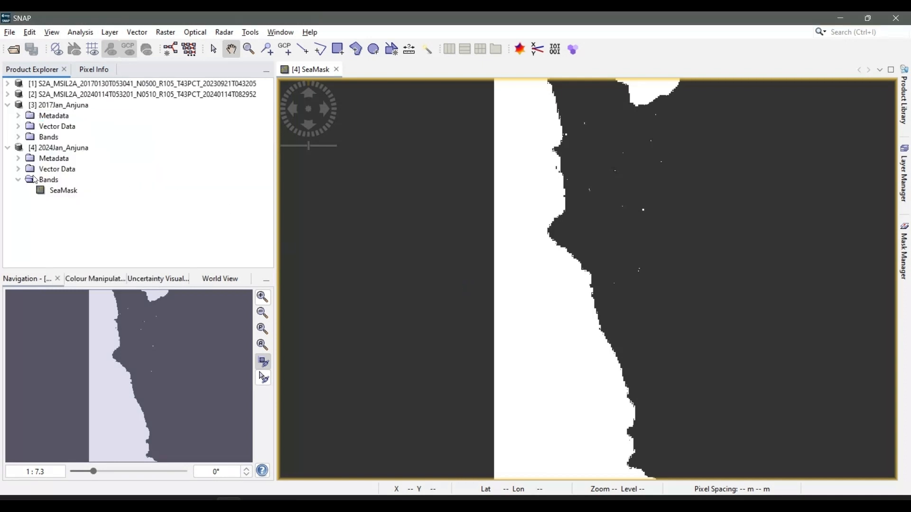
Collapse the 2024Jan_Anjuna product and open the SeaMask band of 2017Jan_Anjuna in an image view
{"action": "left_click", "coordinate": [8, 148]}
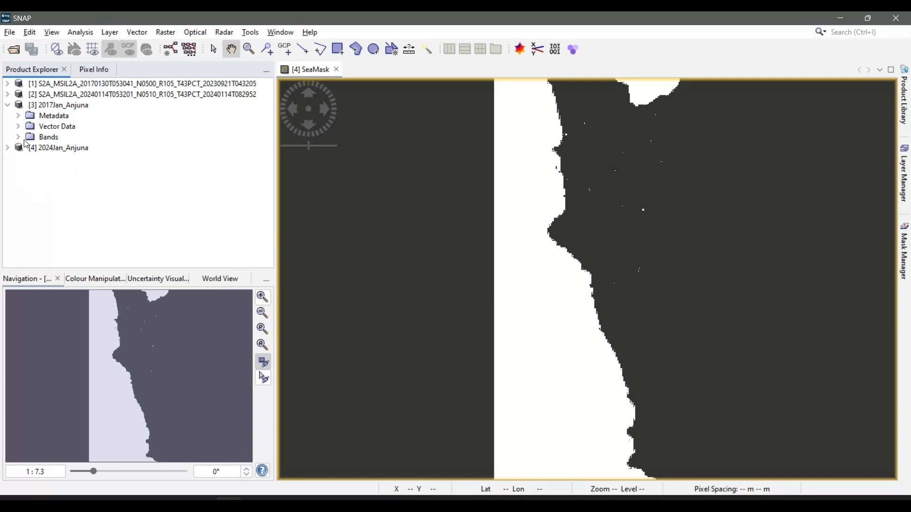
{"action": "left_click", "coordinate": [19, 139]}
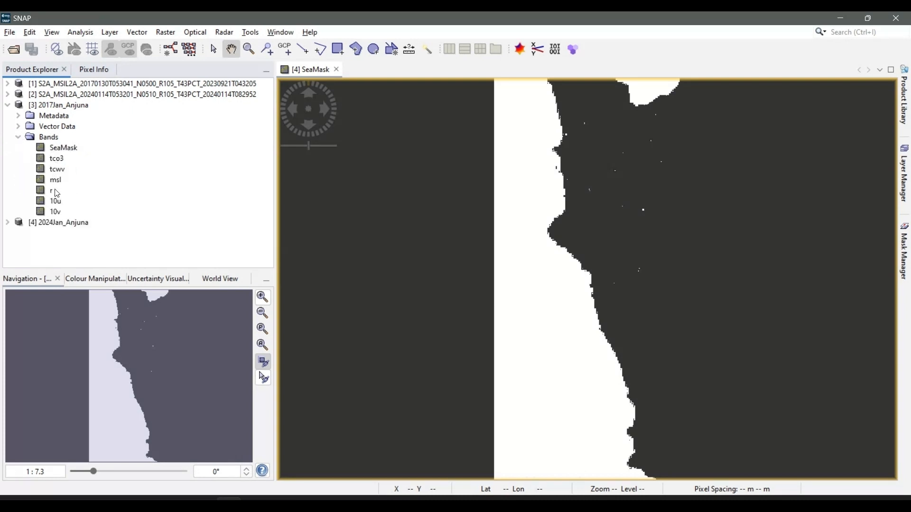
{"action": "double_click", "coordinate": [56, 148]}
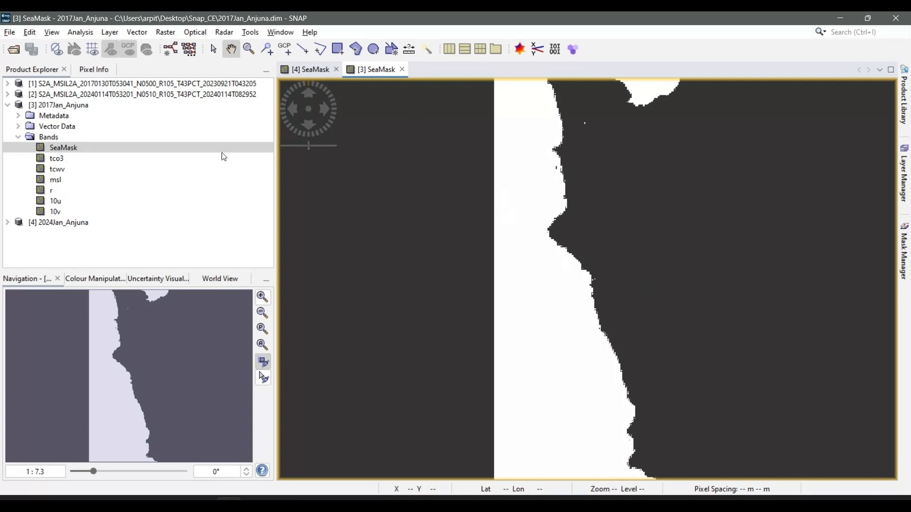
Delete the bands tco3 through 10v from the 2017Jan_Anjuna product
{"action": "left_click", "coordinate": [73, 163]}
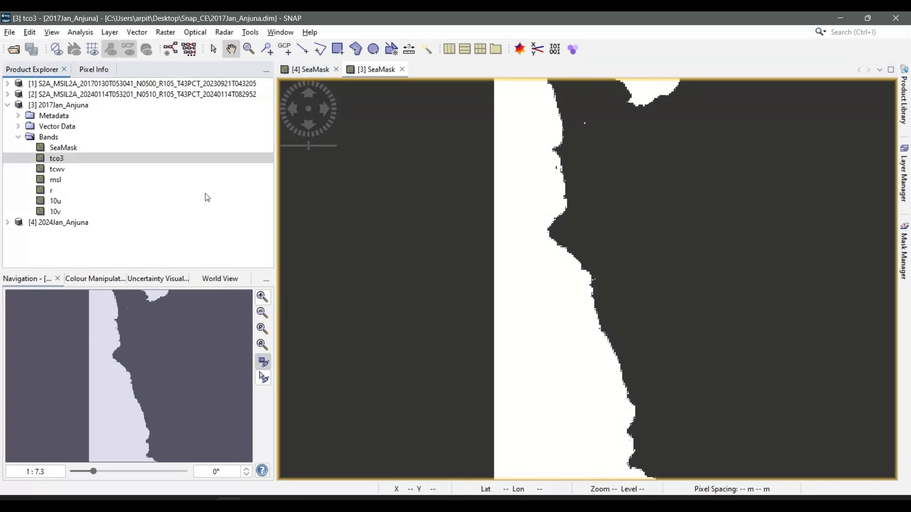
{"action": "left_click", "coordinate": [50, 172]}
{"action": "left_click", "coordinate": [58, 161]}
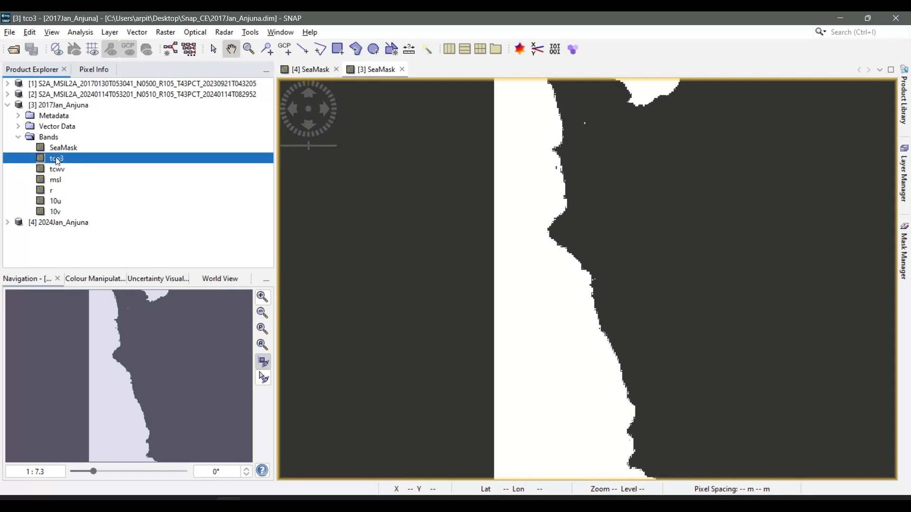
{"action": "key", "text": "shift+Down"}
{"action": "key", "text": "shift+Down"}
{"action": "key", "text": "shift+Down"}
{"action": "key", "text": "shift+Down"}
{"action": "key", "text": "shift+Down"}
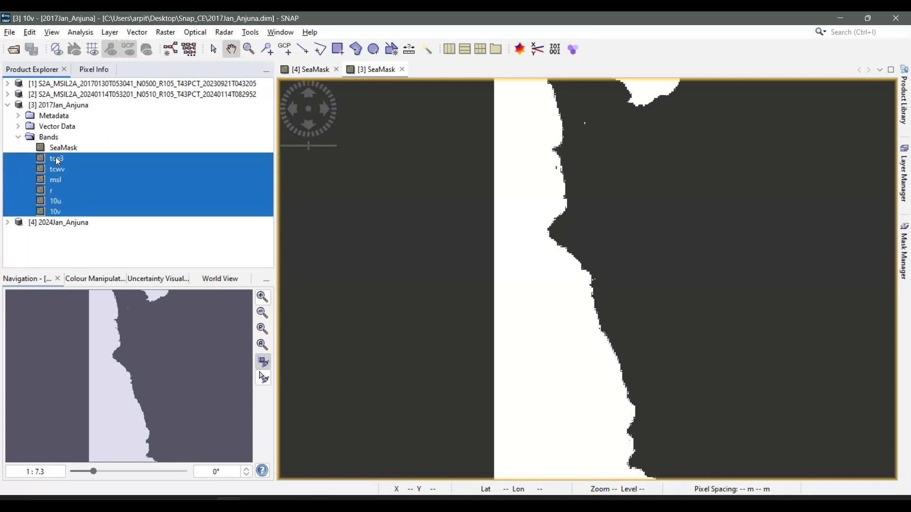
{"action": "right_click", "coordinate": [42, 164]}
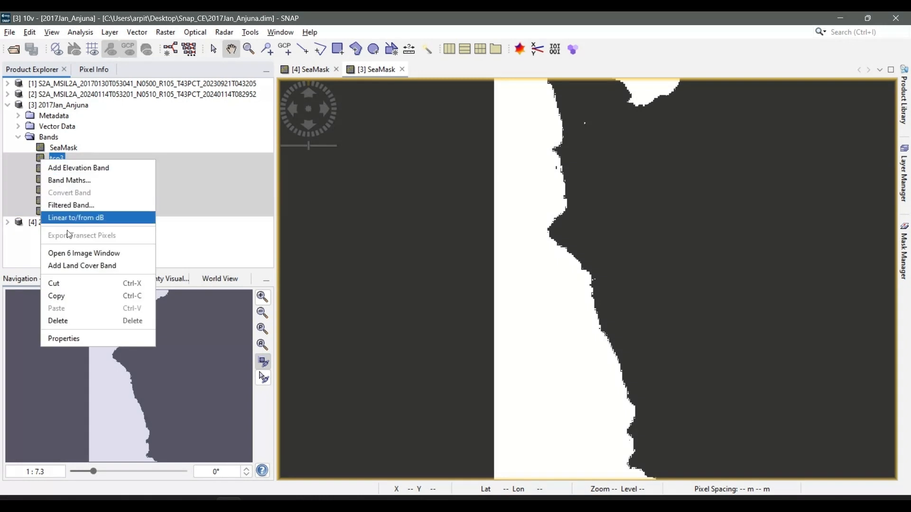
{"action": "left_click", "coordinate": [60, 322]}
{"action": "left_click", "coordinate": [465, 289]}
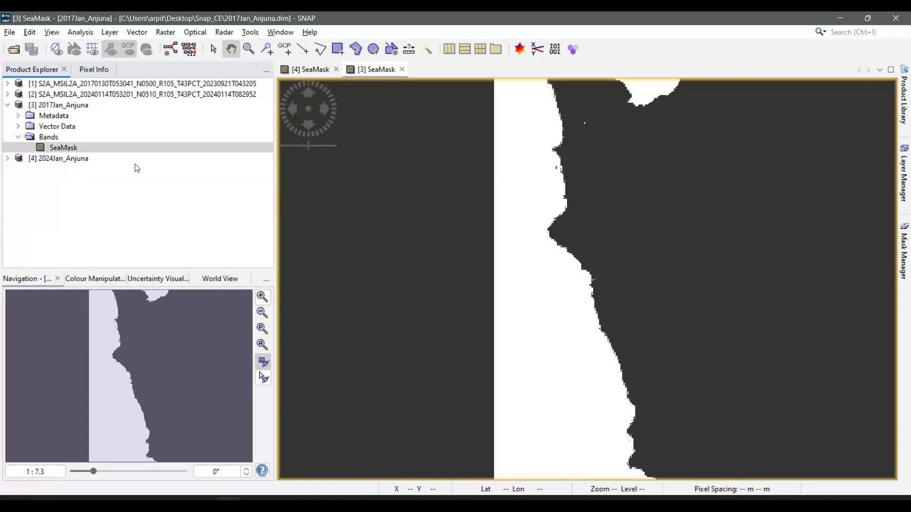
Save both the 2017Jan_Anjuna and 2024Jan_Anjuna products and collapse the 2017Jan_Anjuna tree
{"action": "left_click", "coordinate": [52, 106]}
{"action": "right_click", "coordinate": [49, 106]}
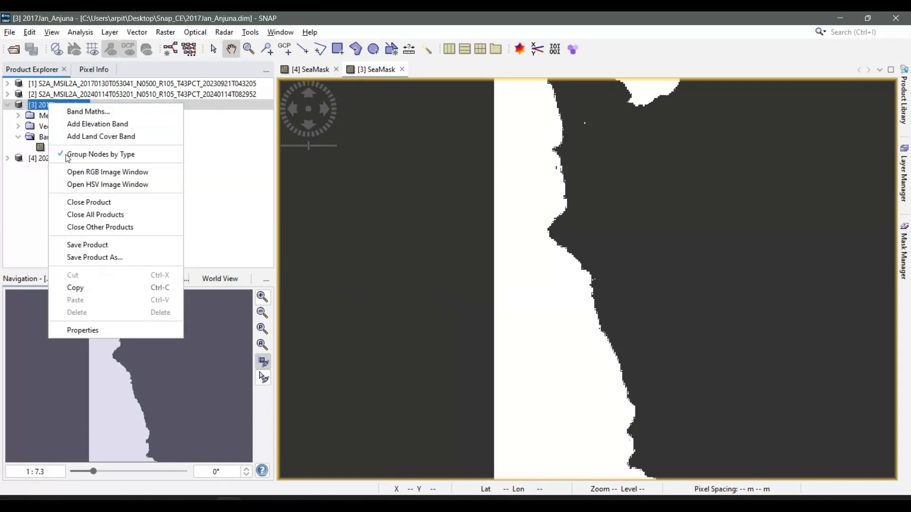
{"action": "left_click", "coordinate": [85, 246]}
{"action": "left_click", "coordinate": [48, 157]}
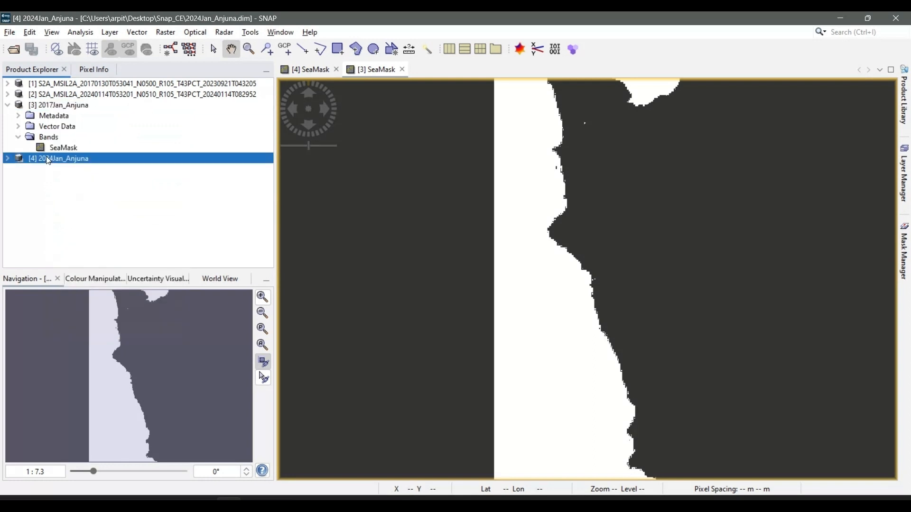
{"action": "right_click", "coordinate": [48, 157]}
{"action": "left_click", "coordinate": [88, 298]}
{"action": "left_click", "coordinate": [7, 106]}
Switch to the Snap_CE folder in File Explorer and check the combined size of the 2017Jan_Anjuna and 2024Jan_Anjuna files and data folders
{"action": "key", "text": "alt+Tab"}
{"action": "key", "text": "alt+Tab"}
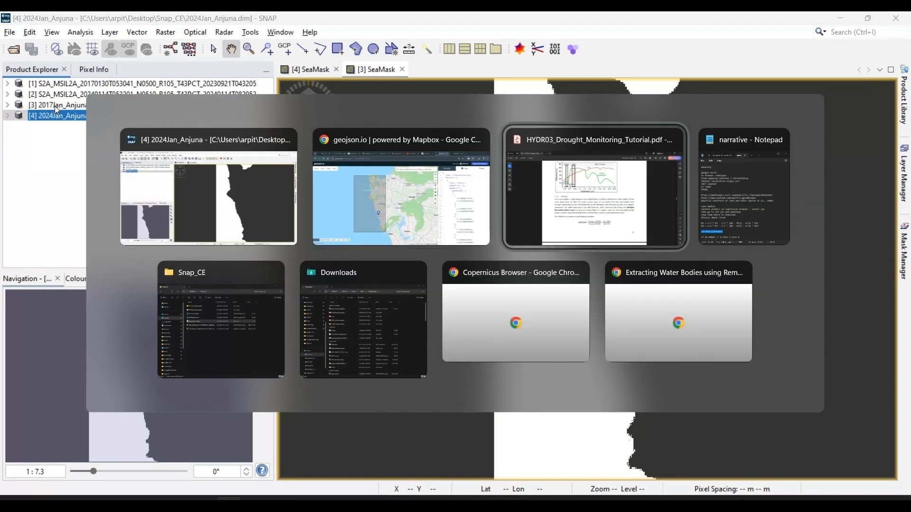
{"action": "key", "text": "alt+Tab"}
{"action": "key", "text": "alt+Tab"}
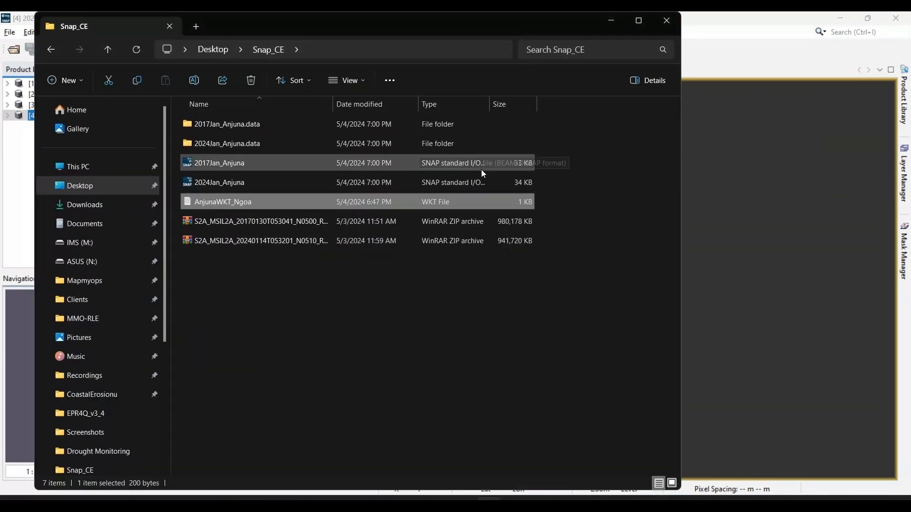
{"action": "left_click", "coordinate": [552, 263]}
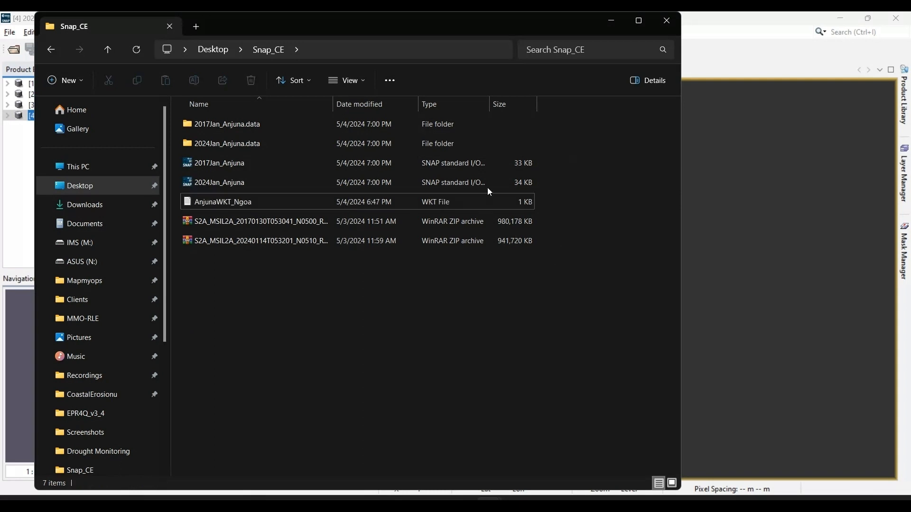
{"action": "left_click", "coordinate": [252, 125]}
{"action": "key", "text": "shift+Down"}
{"action": "key", "text": "shift+Down"}
{"action": "key", "text": "shift+Down"}
{"action": "key", "text": "shift+Down"}
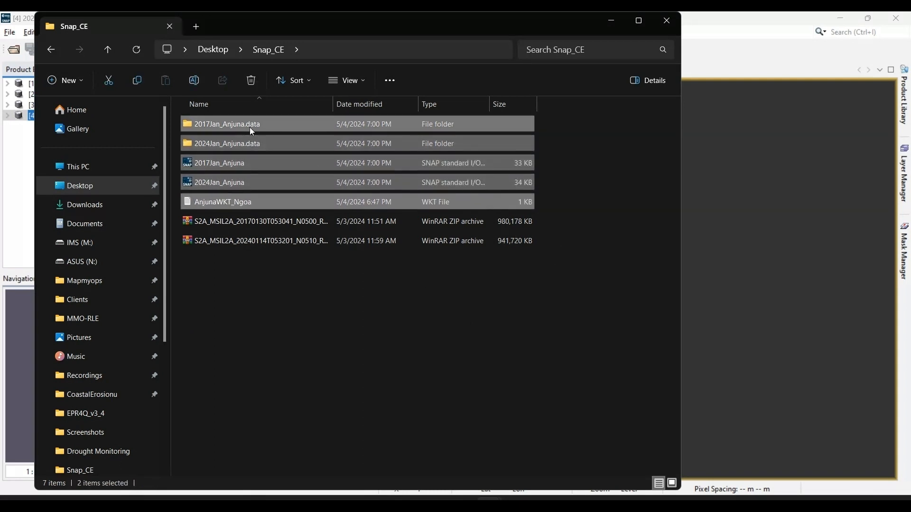
{"action": "key", "text": "shift+Up"}
{"action": "key", "text": "alt+Return"}
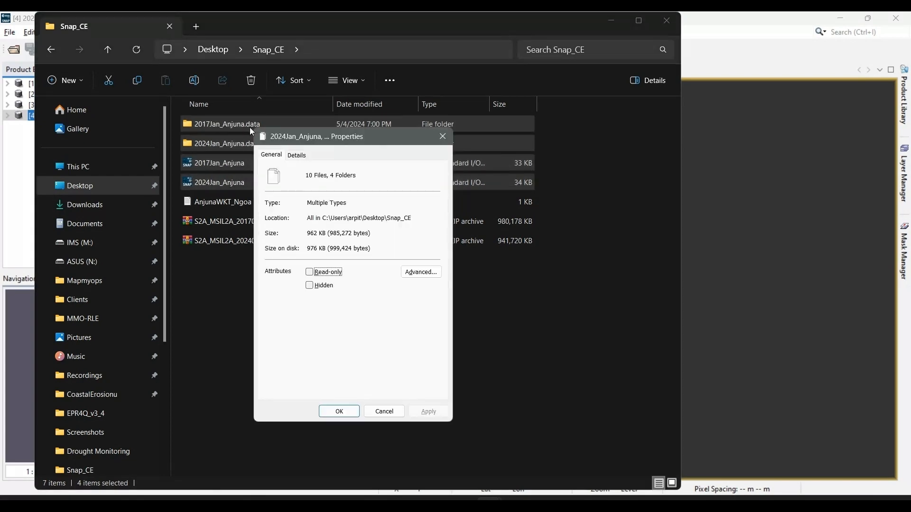
{"action": "left_click", "coordinate": [444, 137]}
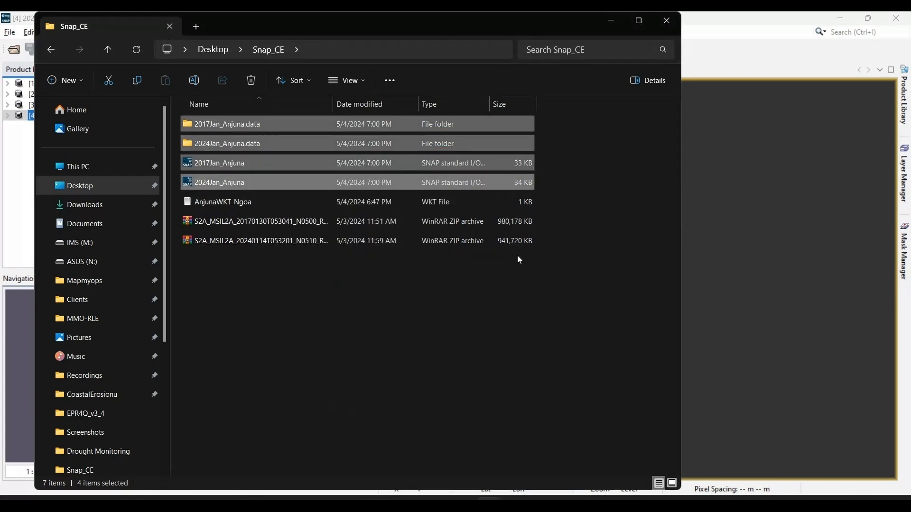
Switch to SNAP and export the 2017Jan_Anjuna product to the Snap_CE folder as GeoTIFF / BigTIFF, named 2017Jan_Anjuna.tif
{"action": "key", "text": "alt+Tab"}
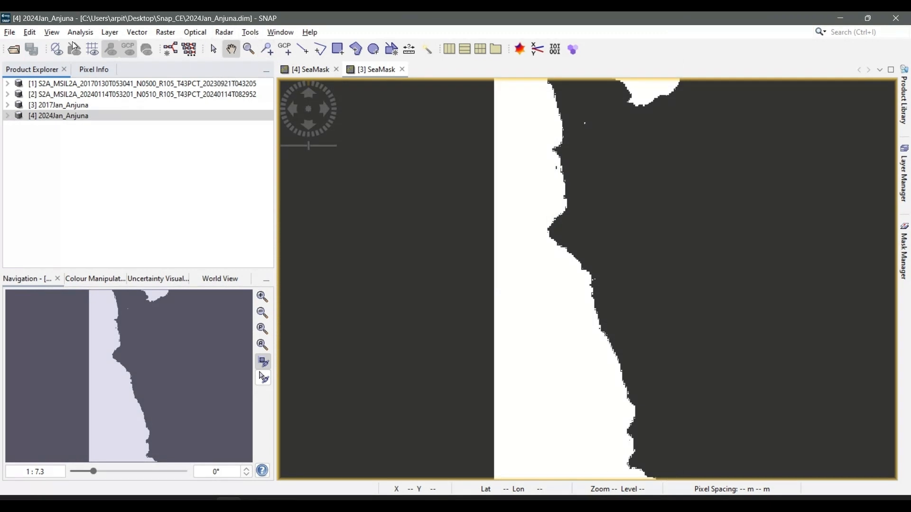
{"action": "left_click", "coordinate": [9, 32]}
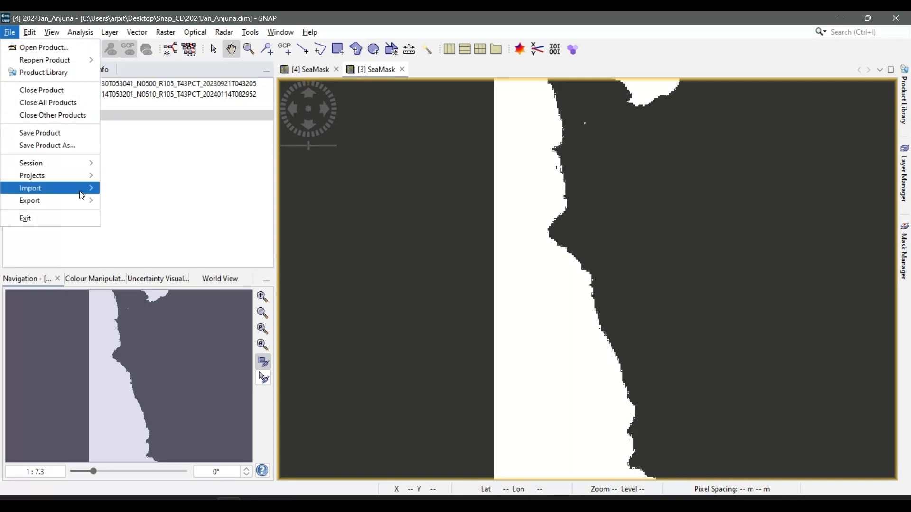
{"action": "left_click", "coordinate": [145, 156]}
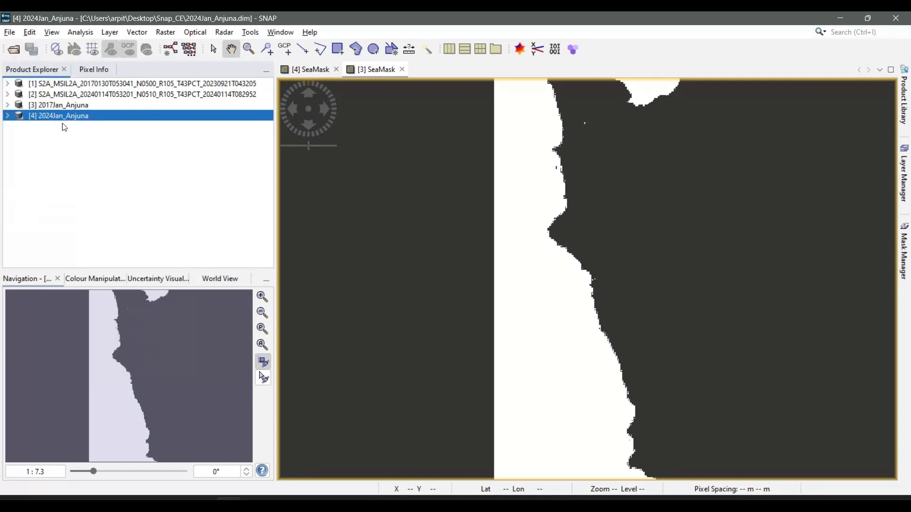
{"action": "left_click", "coordinate": [49, 105]}
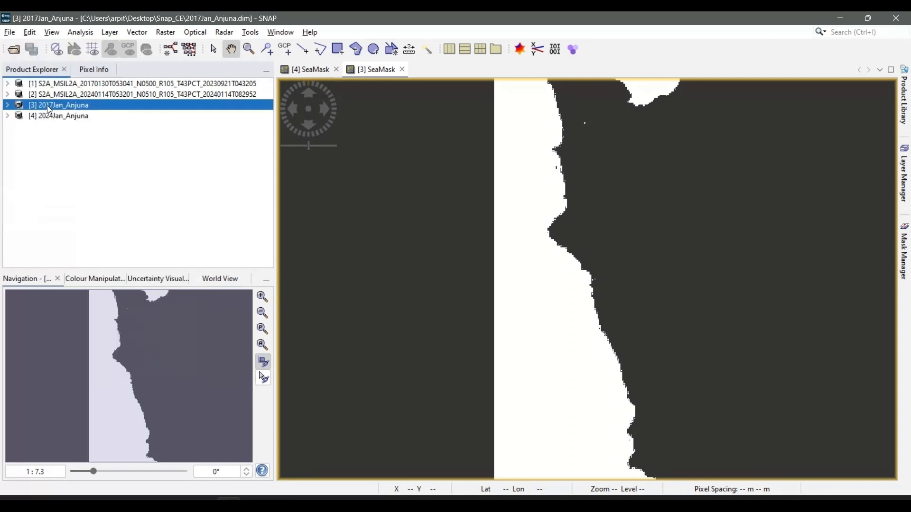
{"action": "left_click", "coordinate": [9, 32]}
{"action": "mouse_move", "coordinate": [52, 200]}
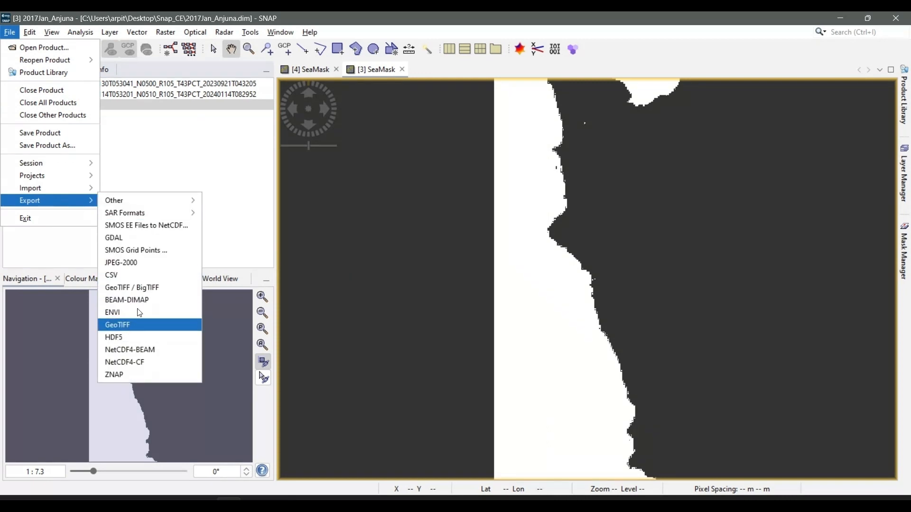
{"action": "left_click", "coordinate": [142, 287]}
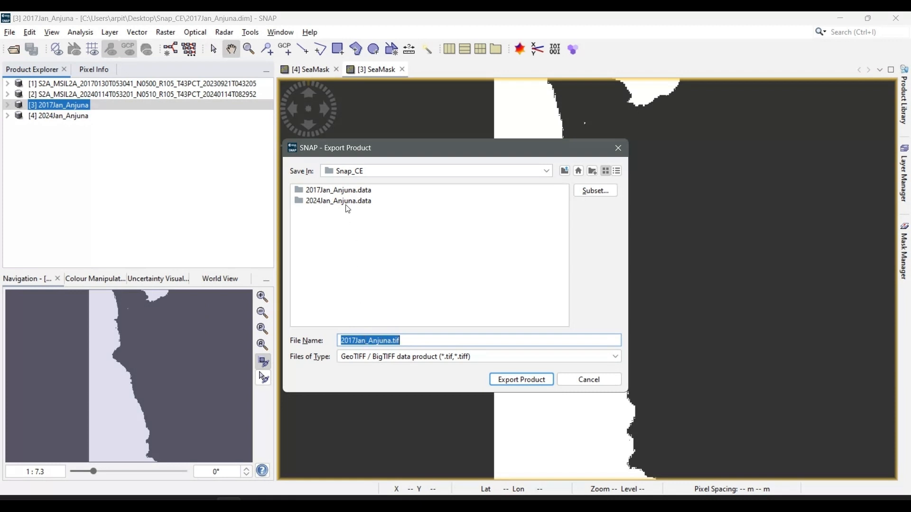
{"action": "left_click", "coordinate": [529, 381]}
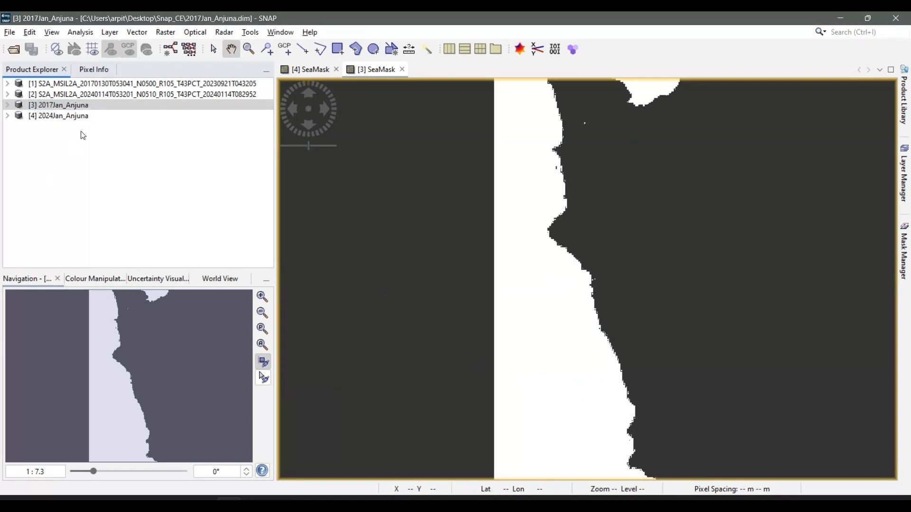
Export the 2024Jan_Anjuna product to the Snap_CE folder as GeoTIFF / BigTIFF, named 2024Jan_Anjuna.tif
{"action": "left_click", "coordinate": [74, 119]}
{"action": "left_click", "coordinate": [9, 32]}
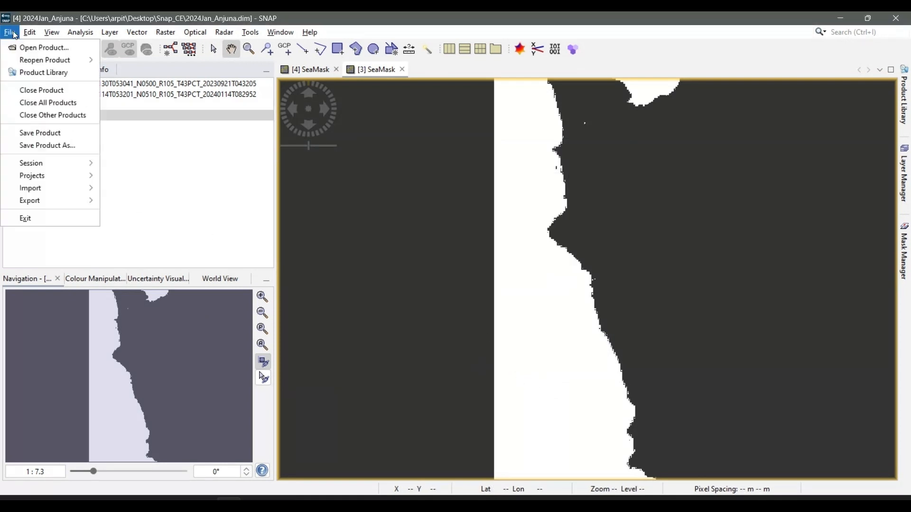
{"action": "mouse_move", "coordinate": [45, 199]}
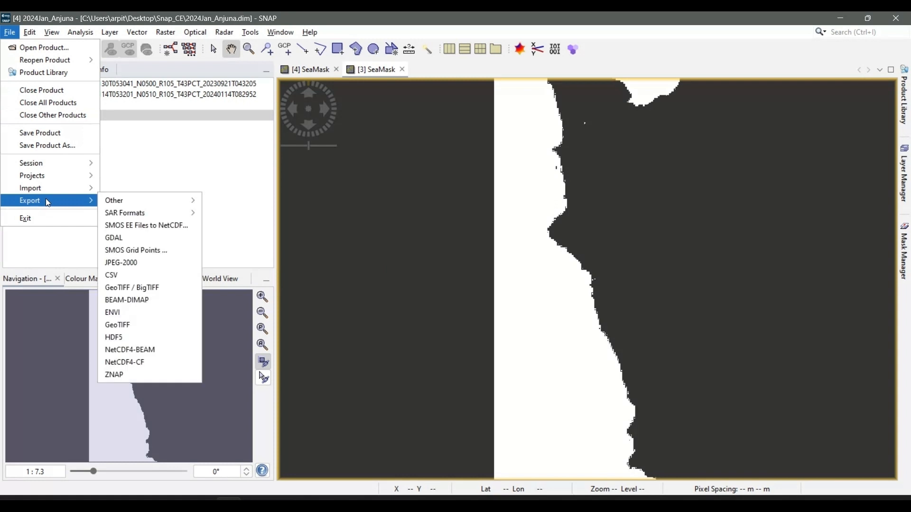
{"action": "left_click", "coordinate": [153, 289]}
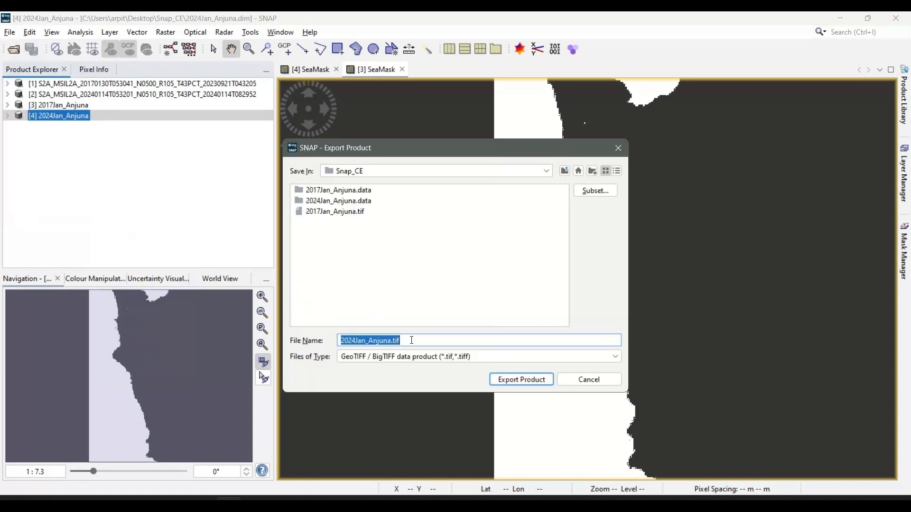
{"action": "left_click", "coordinate": [498, 382]}
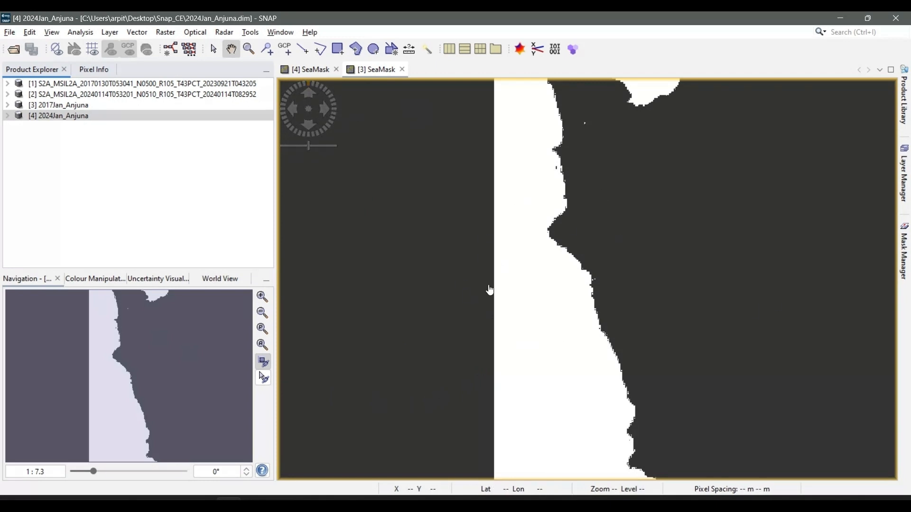
Close both SeaMask image views and exit SNAP without saving the modified 2024Jan_Anjuna product
{"action": "left_click", "coordinate": [403, 70]}
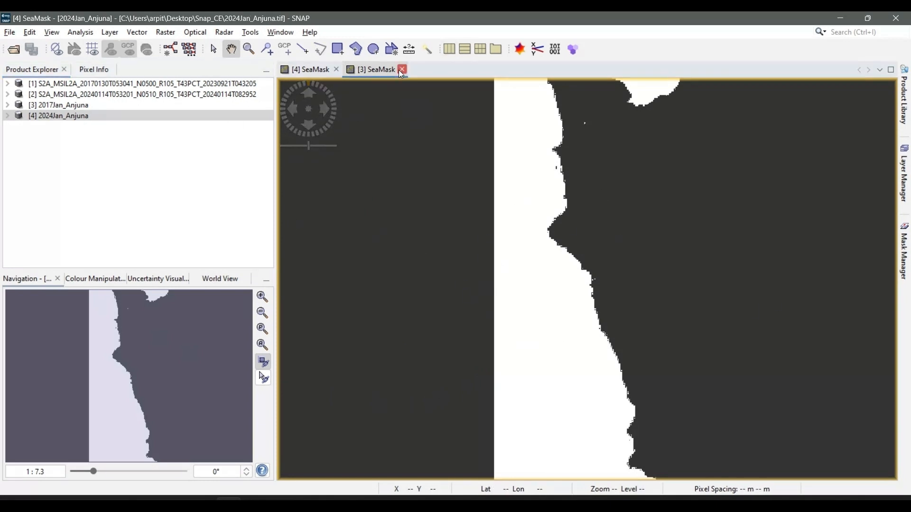
{"action": "left_click", "coordinate": [336, 69]}
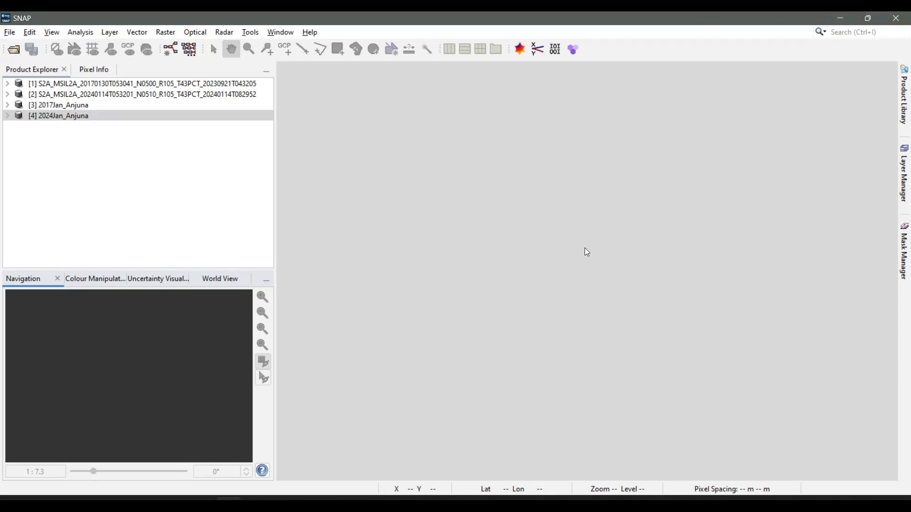
{"action": "left_click", "coordinate": [897, 19]}
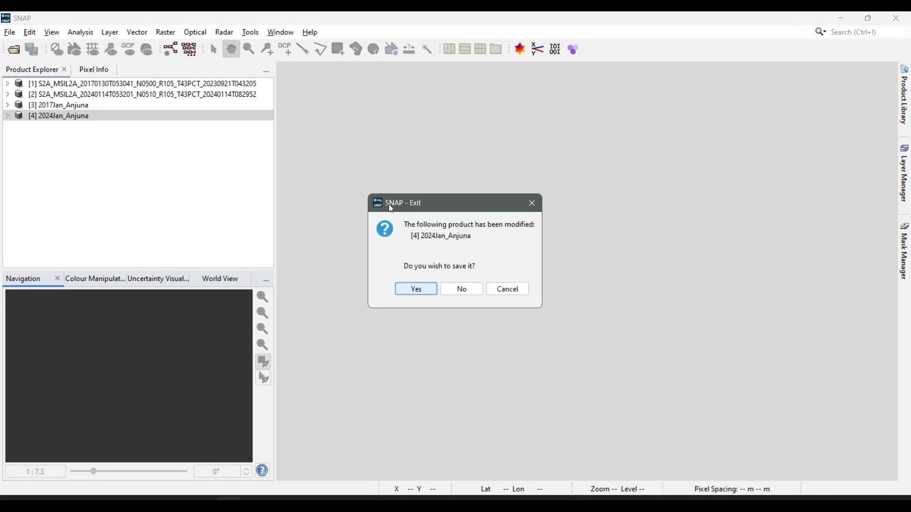
{"action": "left_click", "coordinate": [457, 290]}
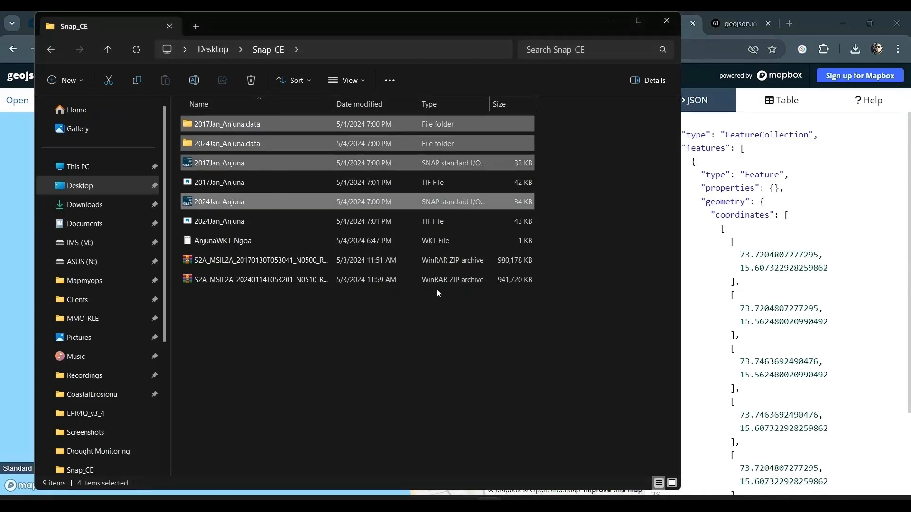
Select the exported 2017Jan_Anjuna and 2024Jan_Anjuna TIF files together in the Snap_CE folder
{"action": "left_click", "coordinate": [254, 182]}
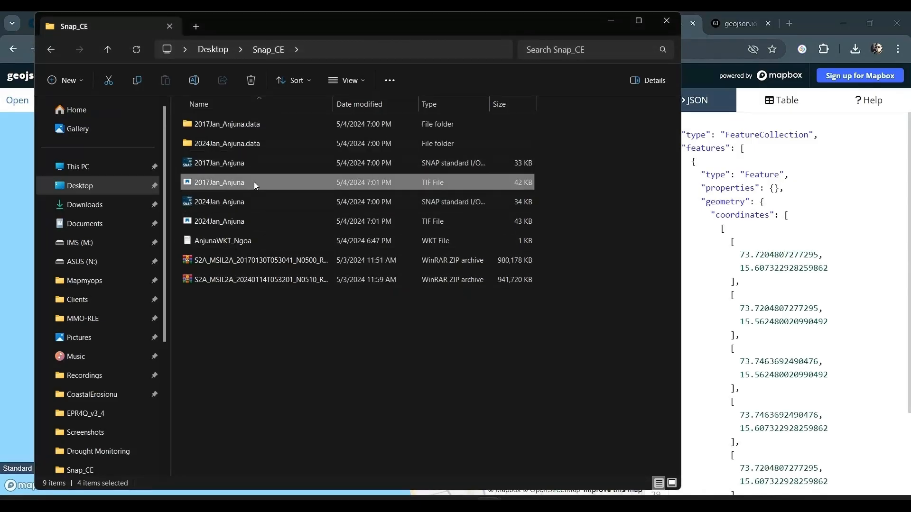
{"action": "left_click", "coordinate": [269, 223], "text": "ctrl"}
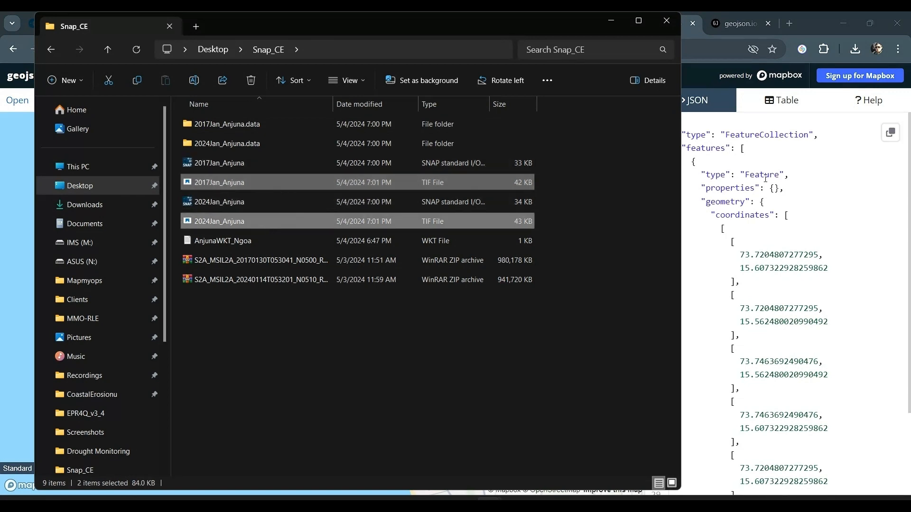
Switch to the Chrome browser and view the introduction of Esri's ArcGIS Pro Free Trial page
{"action": "left_click", "coordinate": [705, 82]}
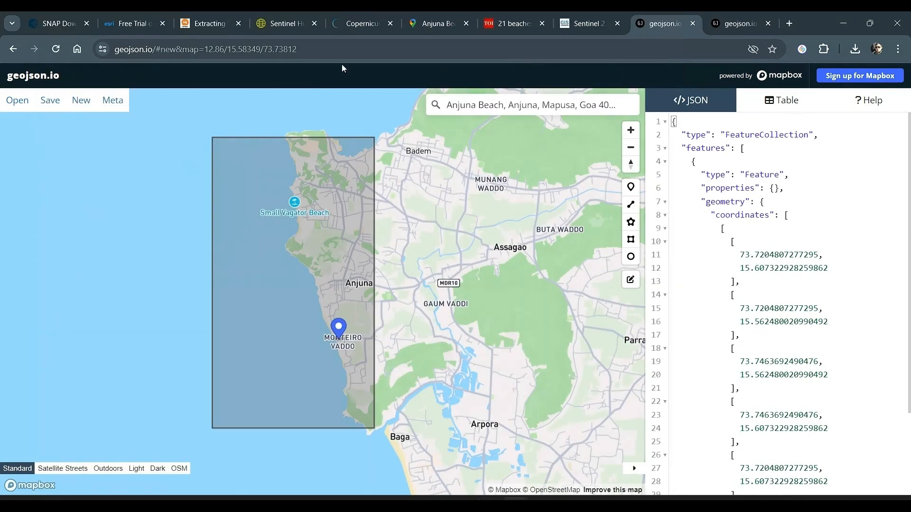
{"action": "left_click", "coordinate": [130, 24]}
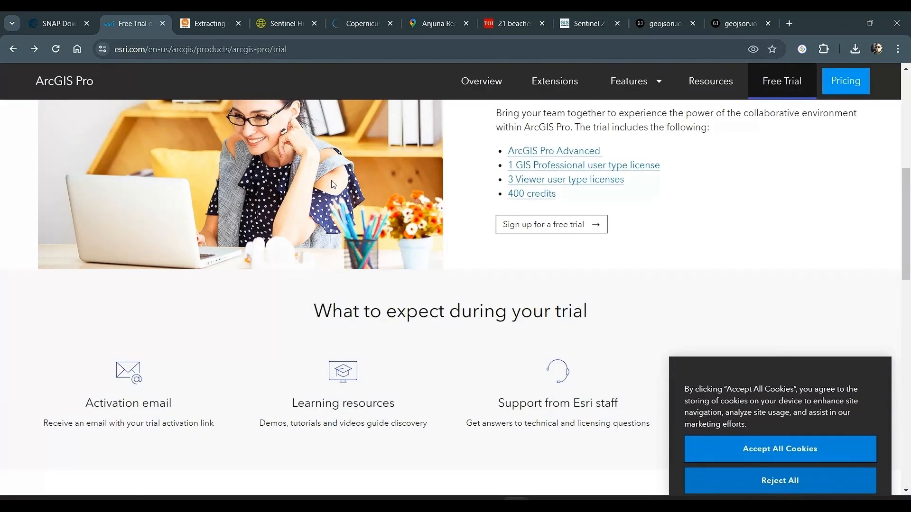
{"action": "scroll", "coordinate": [339, 211], "scroll_direction": "up", "scroll_amount": 6}
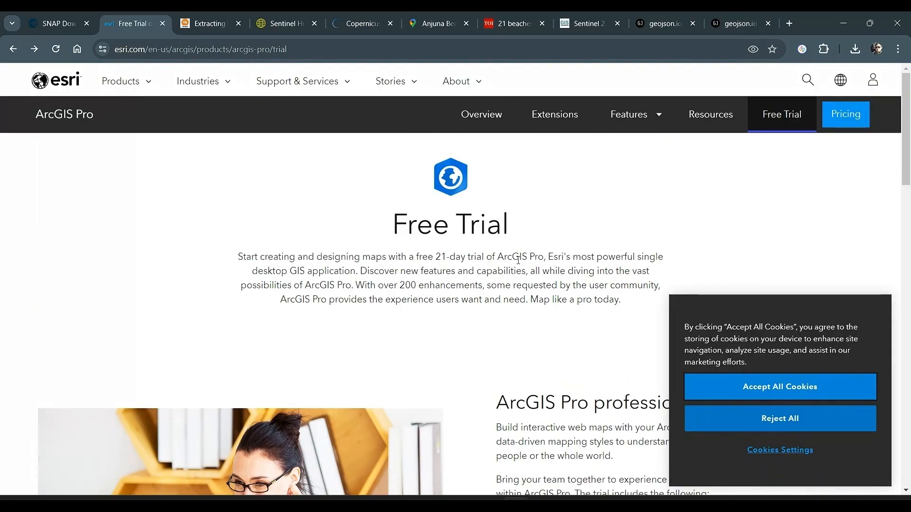
Search Google for "arcgis pro 21 day trial"
{"action": "left_click", "coordinate": [167, 49]}
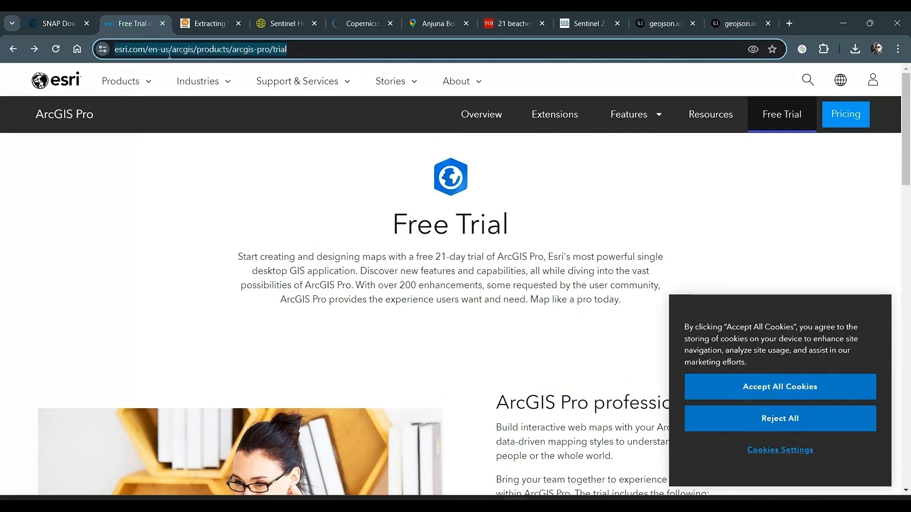
{"action": "type", "text": "arcgis 21"}
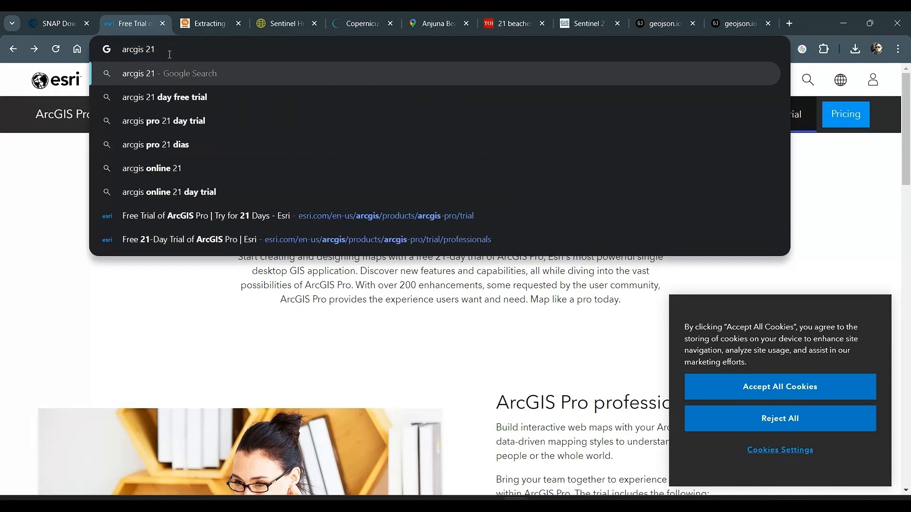
{"action": "type", "text": "pro"}
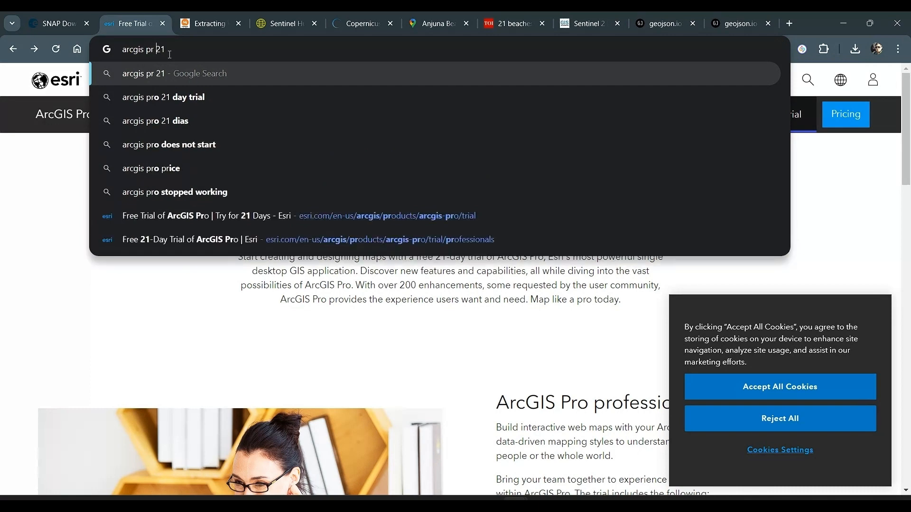
{"action": "key", "text": "Down"}
{"action": "key", "text": "Down"}
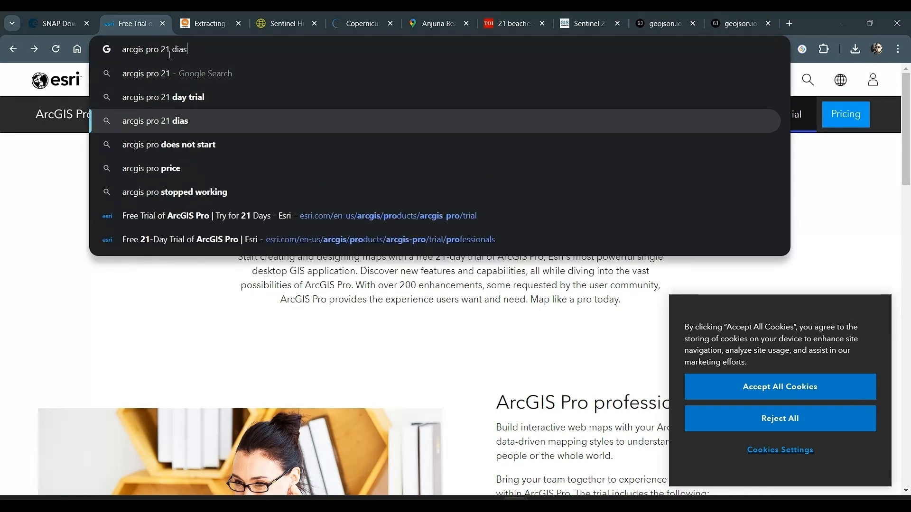
{"action": "key", "text": "Up"}
{"action": "key", "text": "Return"}
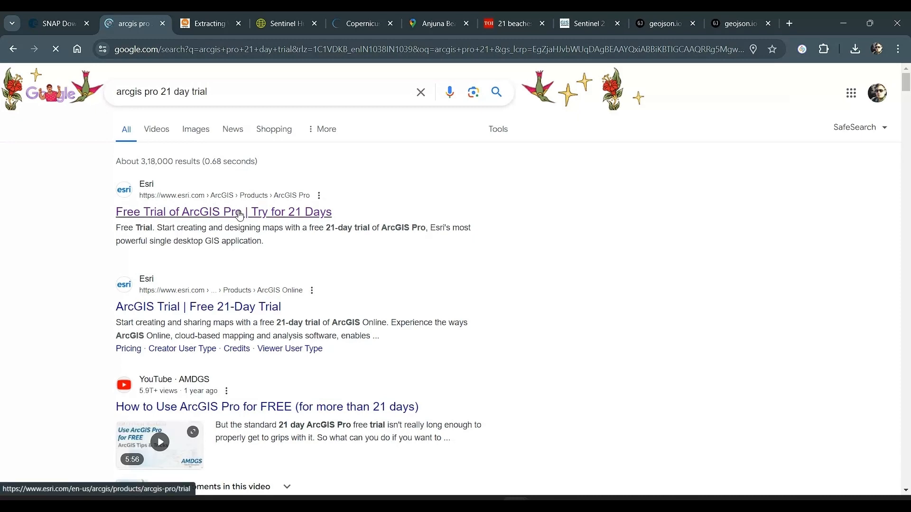
Return to the ArcGIS Pro Free Trial page and examine what the trial includes, its sign-up option and the pricing section
{"action": "left_click", "coordinate": [13, 49]}
{"action": "scroll", "coordinate": [429, 288], "scroll_direction": "down", "scroll_amount": 6}
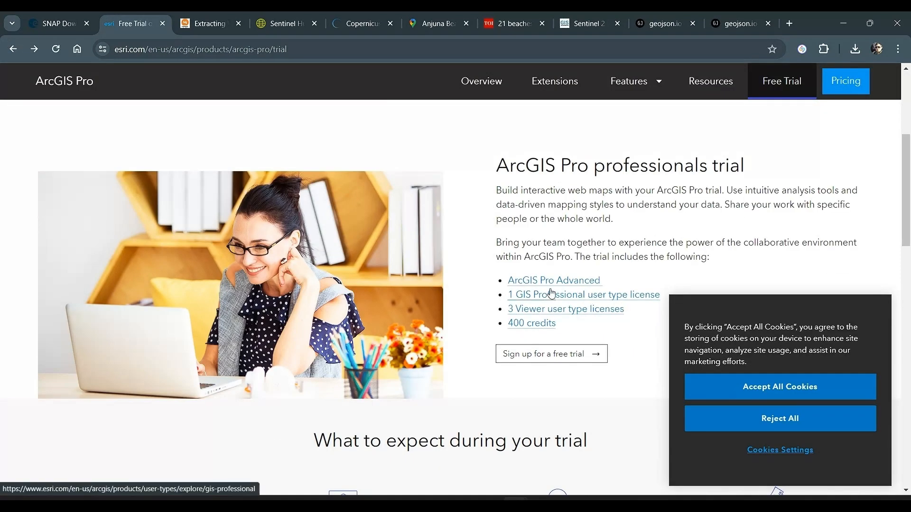
{"action": "scroll", "coordinate": [559, 348], "scroll_direction": "down", "scroll_amount": 3}
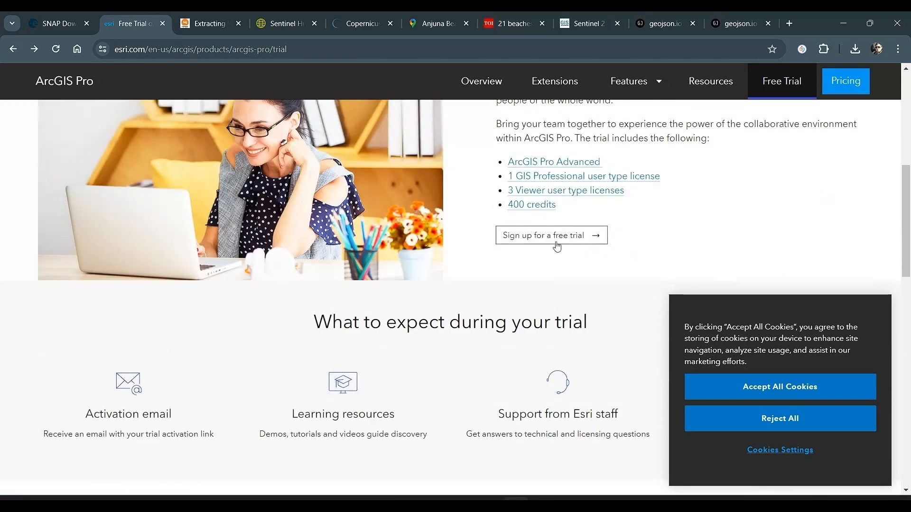
{"action": "scroll", "coordinate": [533, 342], "scroll_direction": "down", "scroll_amount": 10}
{"action": "scroll", "coordinate": [530, 340], "scroll_direction": "down", "scroll_amount": 3}
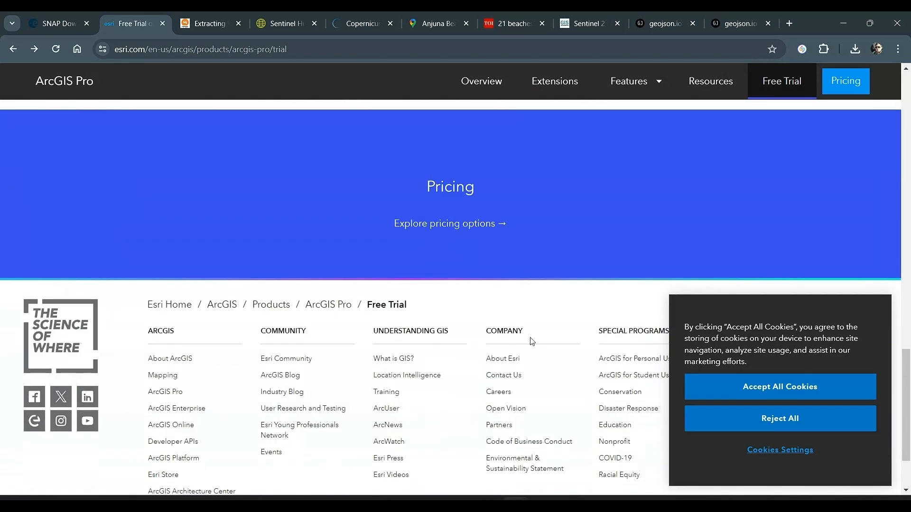
{"action": "scroll", "coordinate": [530, 339], "scroll_direction": "up", "scroll_amount": 15}
{"action": "scroll", "coordinate": [362, 69], "scroll_direction": "up", "scroll_amount": 3}
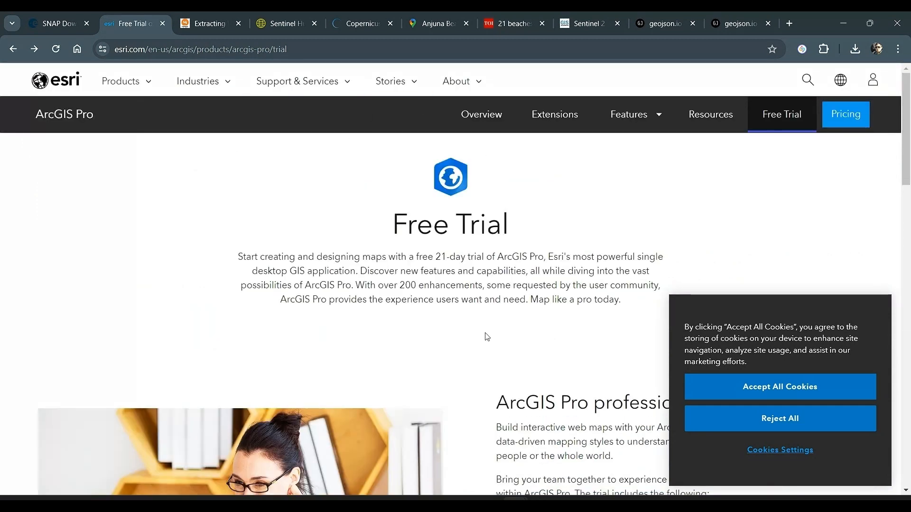
Switch to the Goa_Shoreline project in ArcGIS Pro and add 2017Jan_Anjuna.tif and 2024Jan_Anjuna.tif from the Snap_CE folder to the map
{"action": "key", "text": "alt+Tab"}
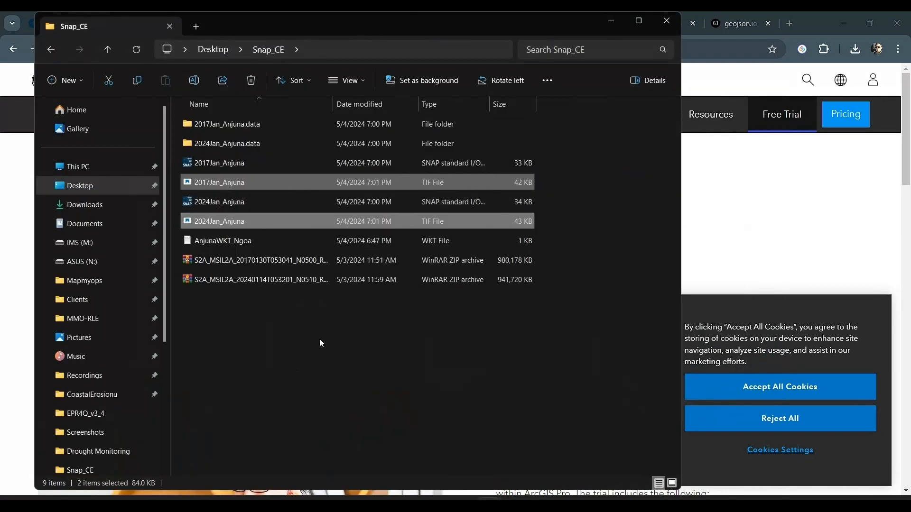
{"action": "left_click", "coordinate": [202, 501]}
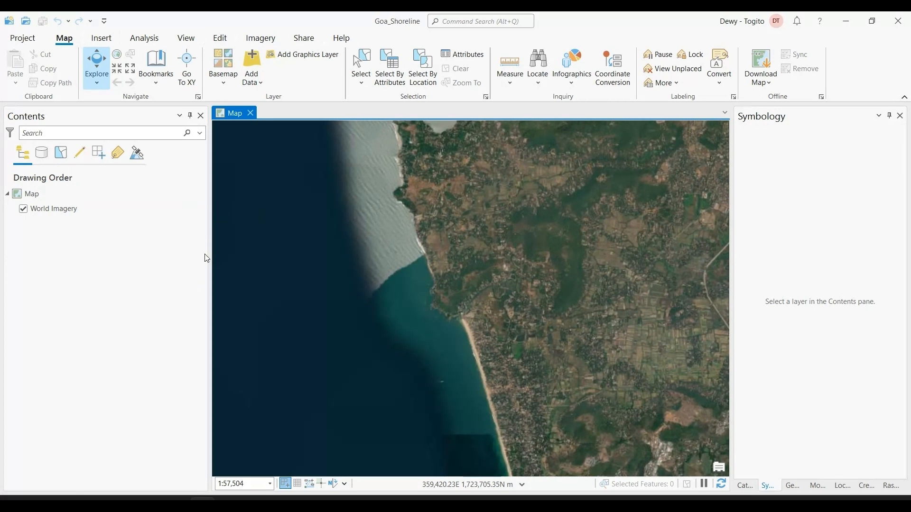
{"action": "key", "text": "alt+Tab"}
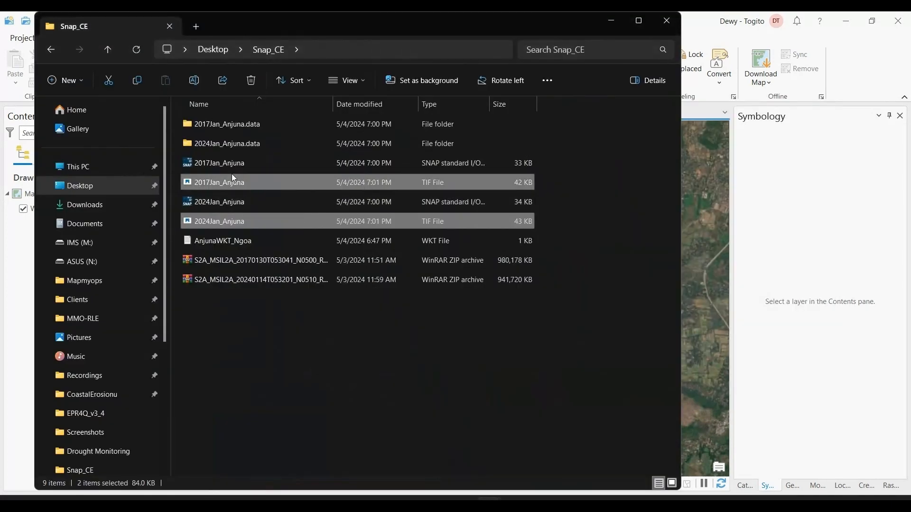
{"action": "left_click_drag", "start_coordinate": [231, 183], "coordinate": [28, 189]}
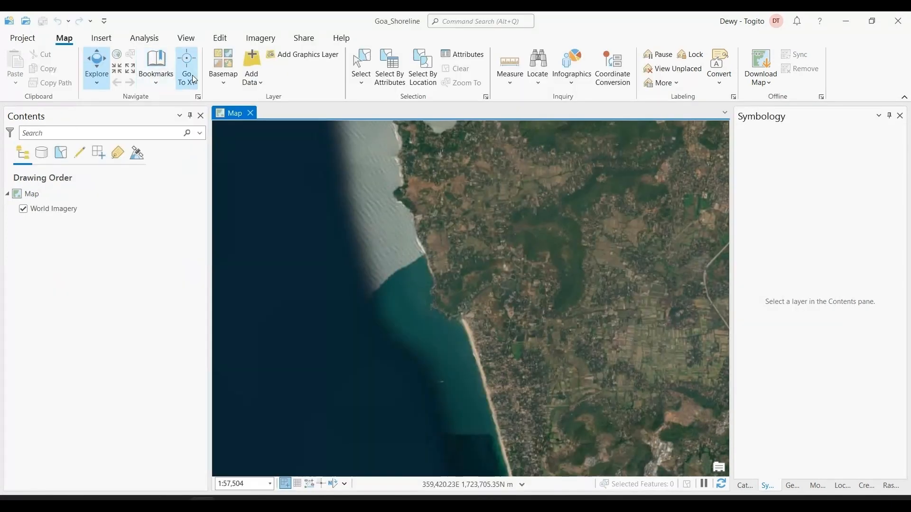
{"action": "key", "text": "alt+Tab"}
{"action": "left_click_drag", "start_coordinate": [259, 192], "coordinate": [23, 241]}
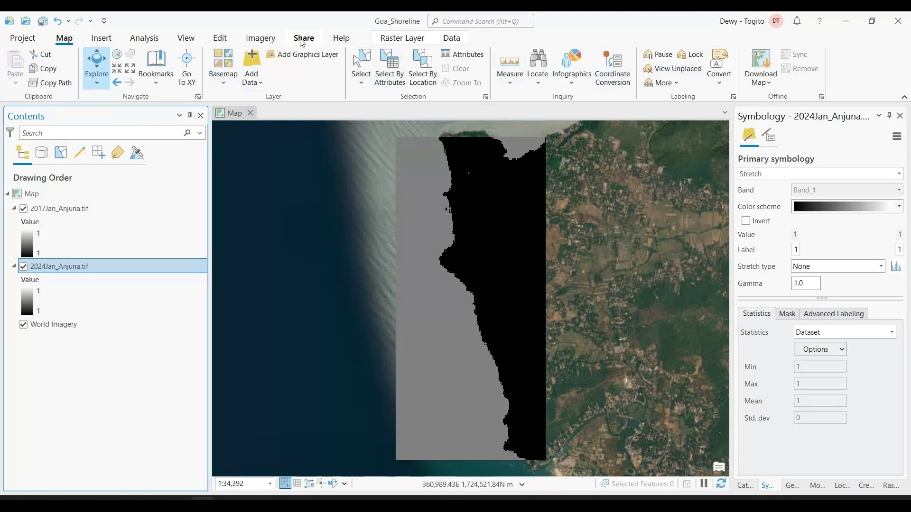
Change the basemap to Topographic Map and examine where the Anjuna rasters lie along the coast
{"action": "left_click", "coordinate": [231, 63]}
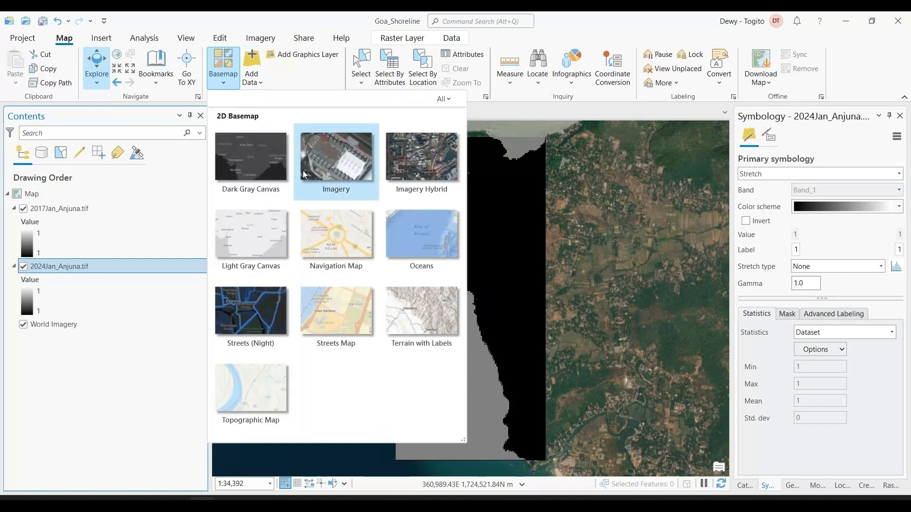
{"action": "left_click", "coordinate": [265, 377]}
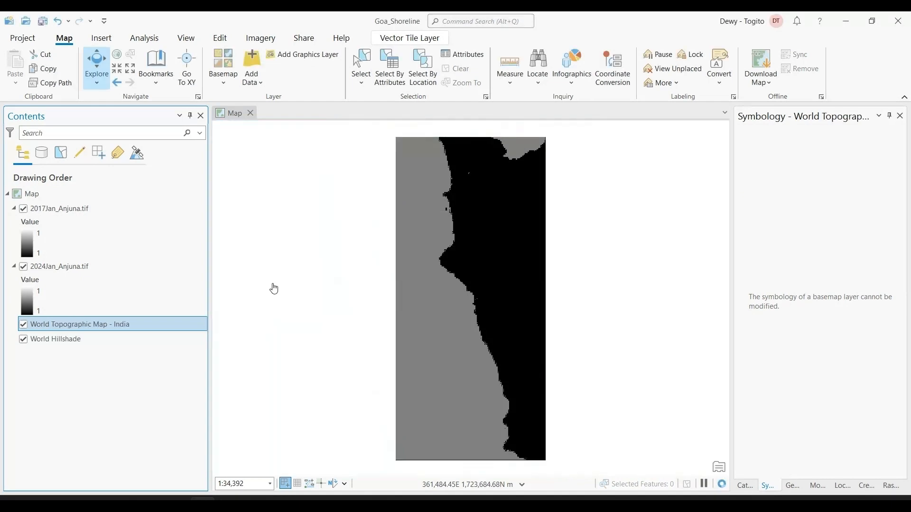
{"action": "scroll", "coordinate": [637, 303], "scroll_direction": "down", "scroll_amount": 2}
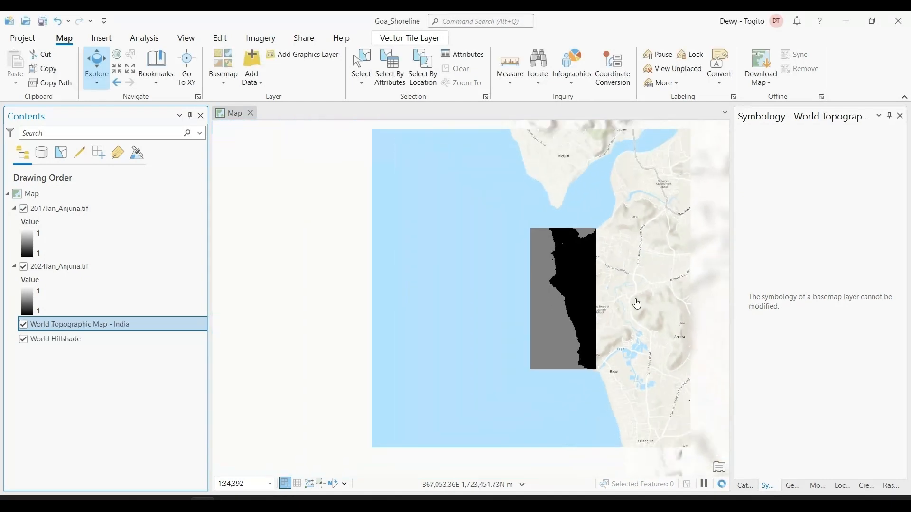
{"action": "scroll", "coordinate": [654, 308], "scroll_direction": "down", "scroll_amount": 7}
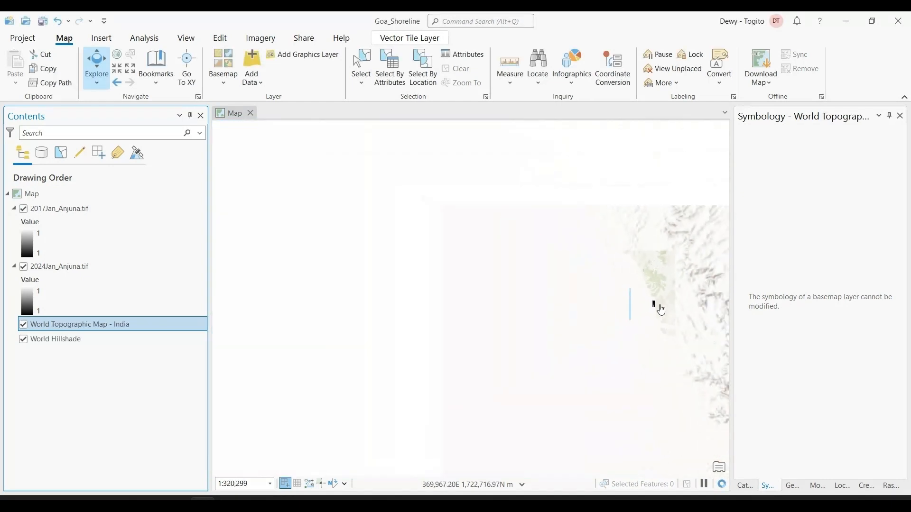
{"action": "scroll", "coordinate": [662, 308], "scroll_direction": "down", "scroll_amount": 3}
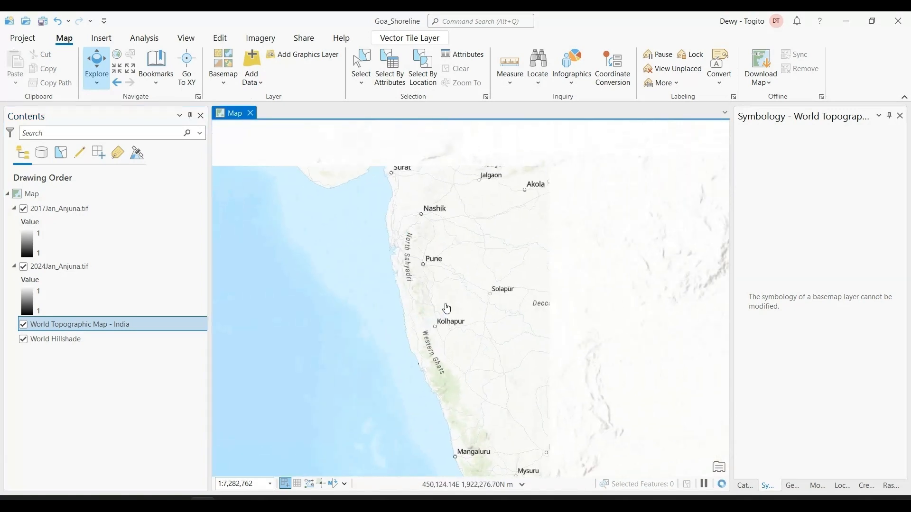
{"action": "scroll", "coordinate": [456, 365], "scroll_direction": "up", "scroll_amount": 3}
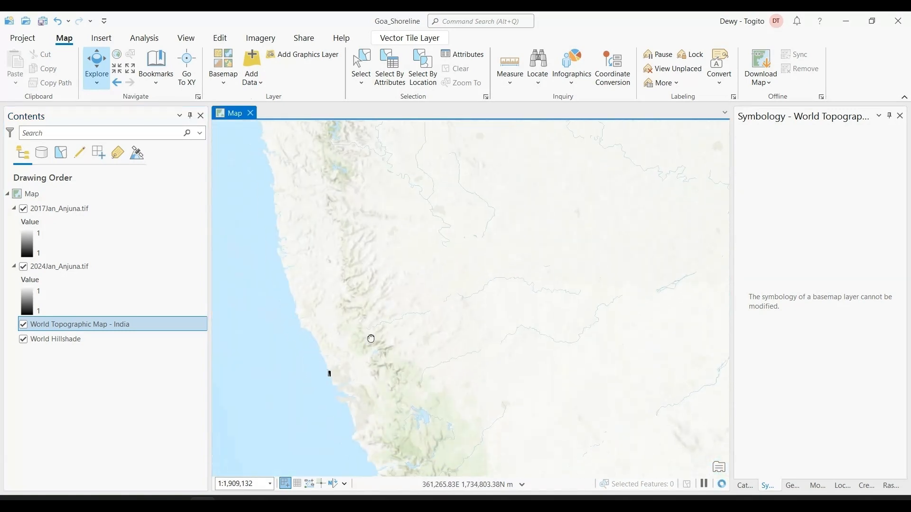
{"action": "scroll", "coordinate": [377, 338], "scroll_direction": "up", "scroll_amount": 8}
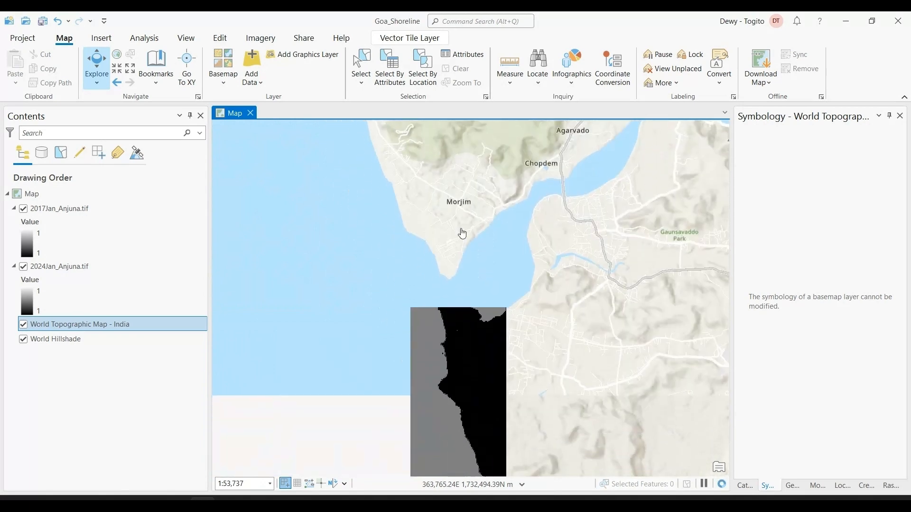
{"action": "scroll", "coordinate": [531, 420], "scroll_direction": "up", "scroll_amount": 1}
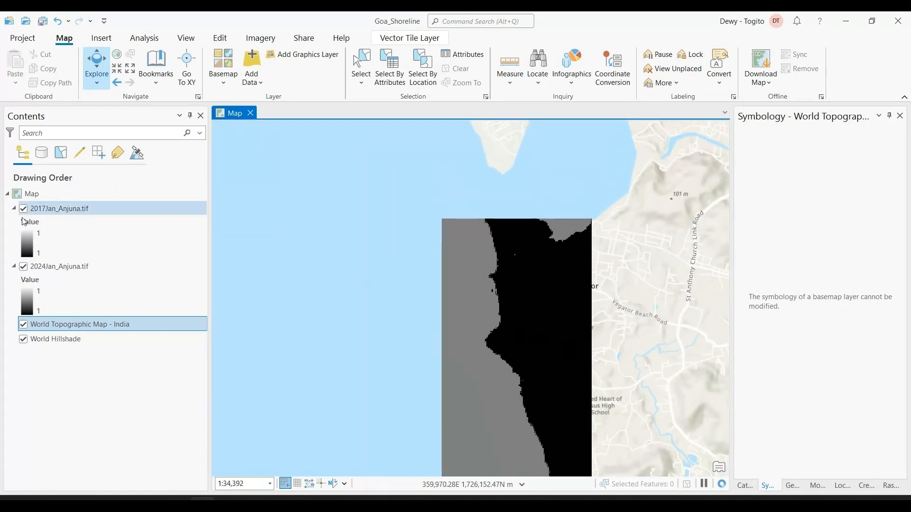
Hide both Anjuna rasters to view the basemap coastline around Anjuna, and show only 2017Jan_Anjuna.tif again
{"action": "left_click", "coordinate": [24, 209]}
{"action": "left_click", "coordinate": [23, 266]}
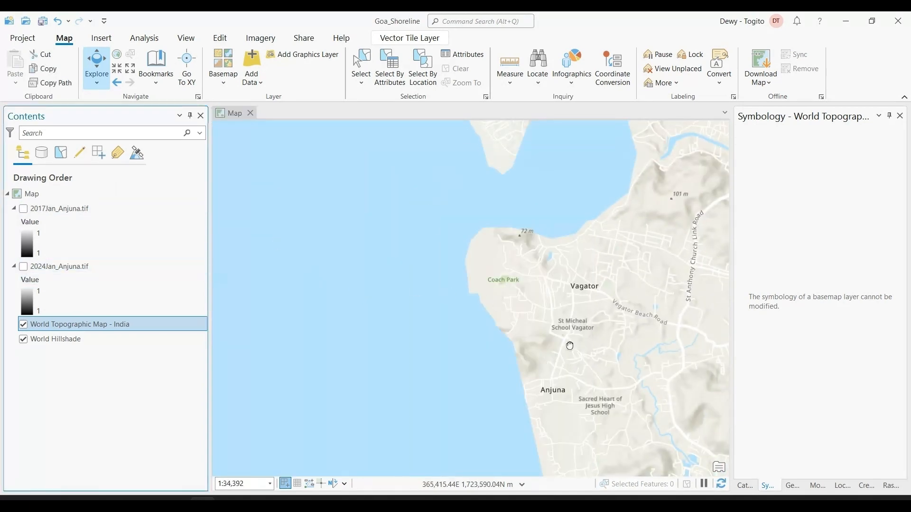
{"action": "left_click_drag", "start_coordinate": [567, 345], "coordinate": [546, 302]}
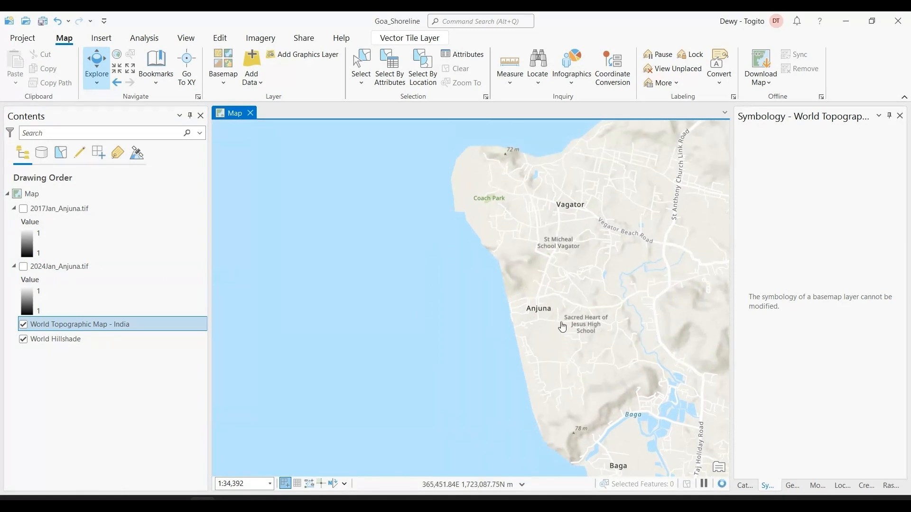
{"action": "left_click", "coordinate": [24, 209]}
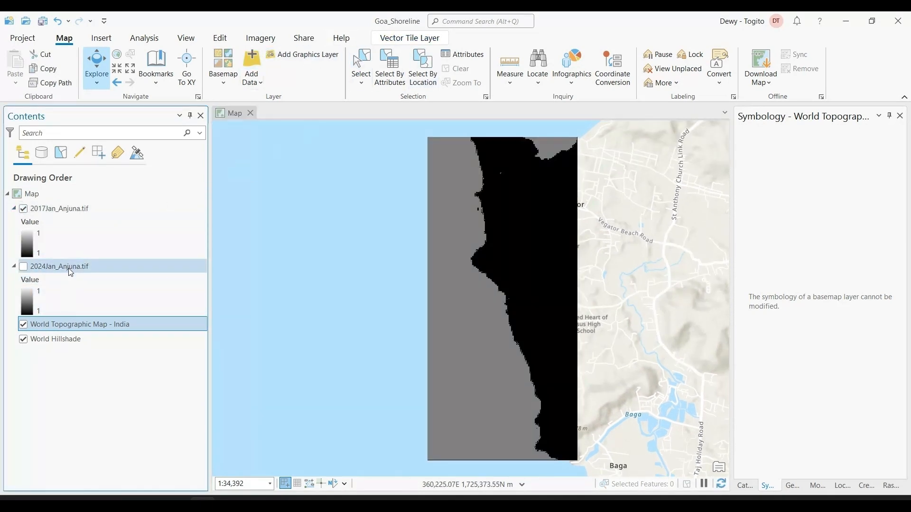
Preview layer transparency on 2017Jan_Anjuna.tif and compare its shoreline with the topographic basemap using Swipe
{"action": "left_click", "coordinate": [78, 209]}
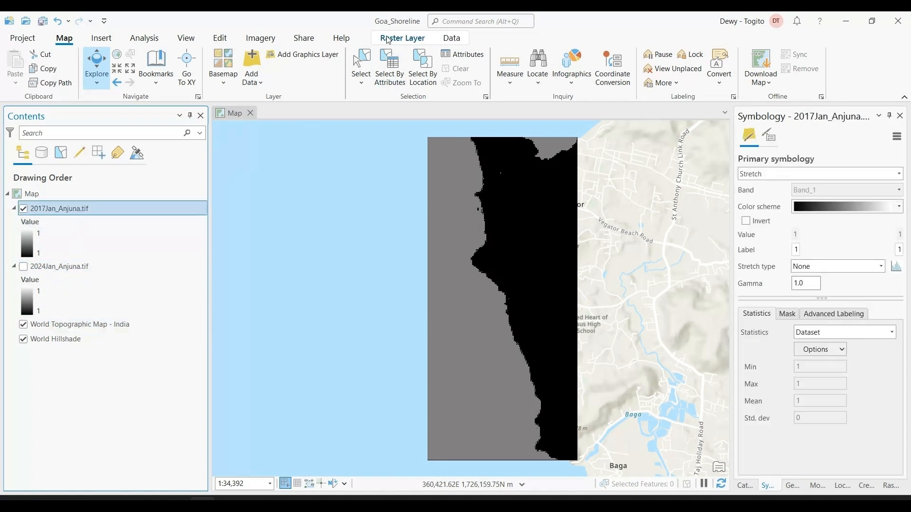
{"action": "left_click", "coordinate": [402, 38]}
{"action": "left_click", "coordinate": [254, 55]}
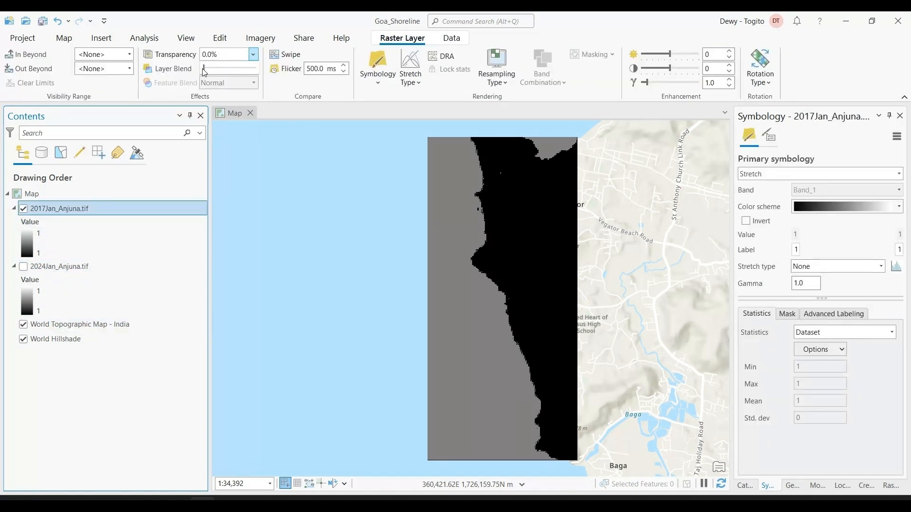
{"action": "mouse_move", "coordinate": [205, 71]}
{"action": "left_mouse_down"}
{"action": "mouse_move", "coordinate": [252, 80]}
{"action": "mouse_move", "coordinate": [198, 84]}
{"action": "left_mouse_up"}
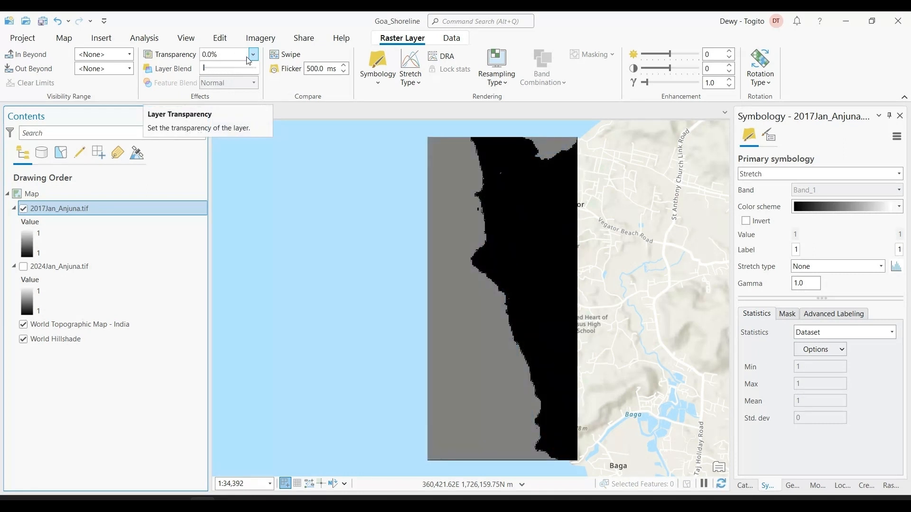
{"action": "left_click", "coordinate": [286, 55]}
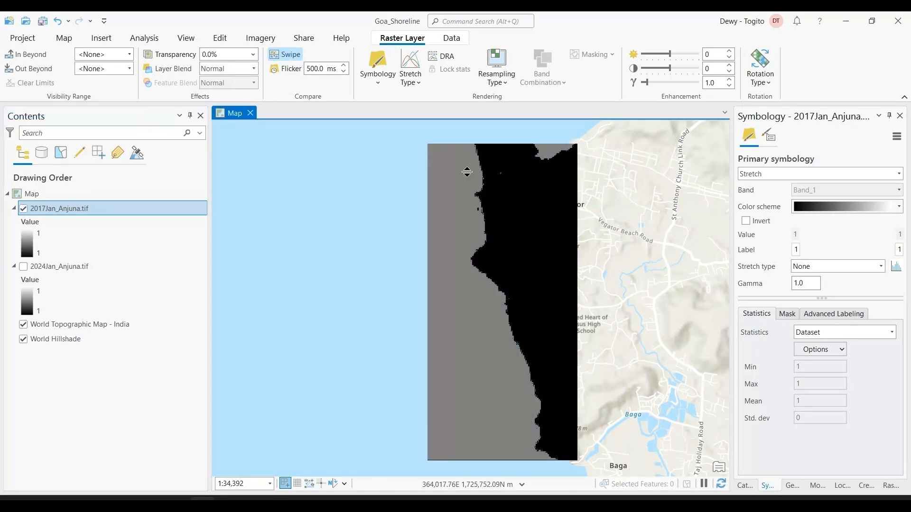
{"action": "left_click_drag", "start_coordinate": [466, 171], "coordinate": [481, 127]}
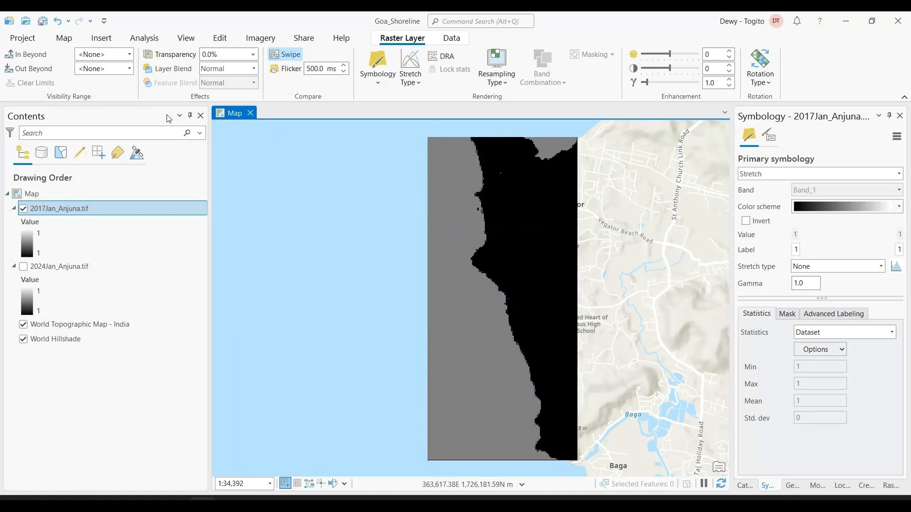
Set the map's basemap to Imagery
{"action": "left_click", "coordinate": [59, 40]}
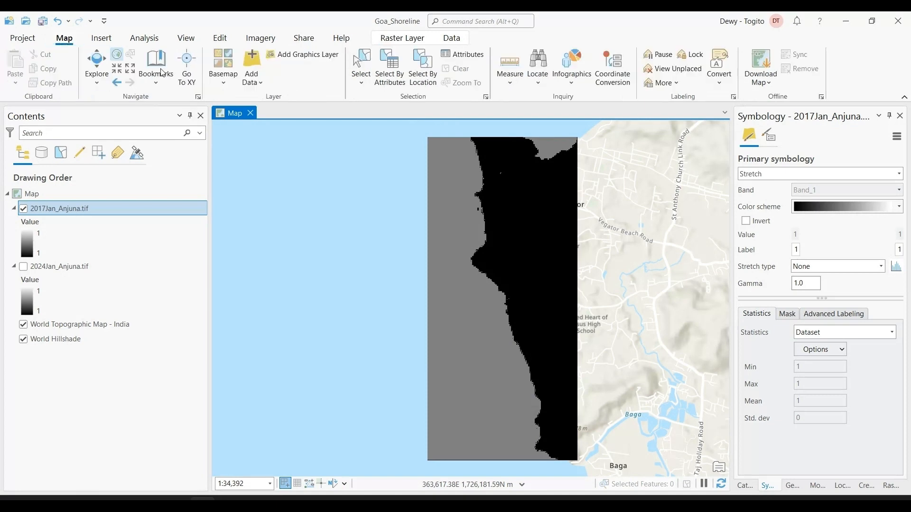
{"action": "left_click", "coordinate": [223, 67]}
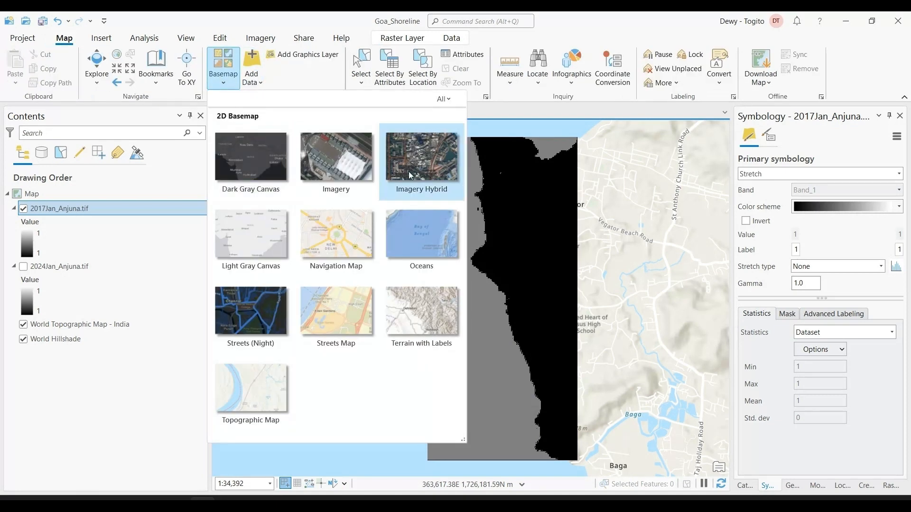
{"action": "left_click", "coordinate": [339, 166]}
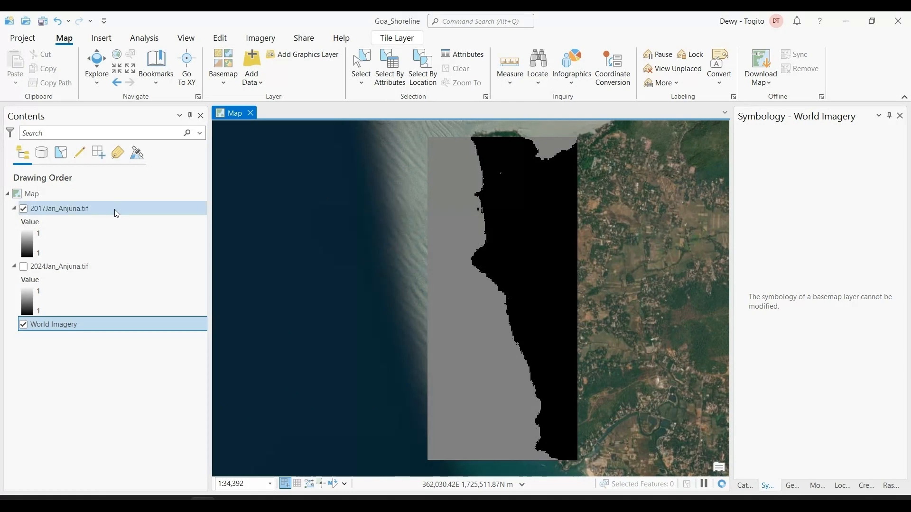
Preview transparency on 2017Jan_Anjuna.tif over the satellite imagery and swipe the layer to compare its shoreline
{"action": "left_click", "coordinate": [115, 209]}
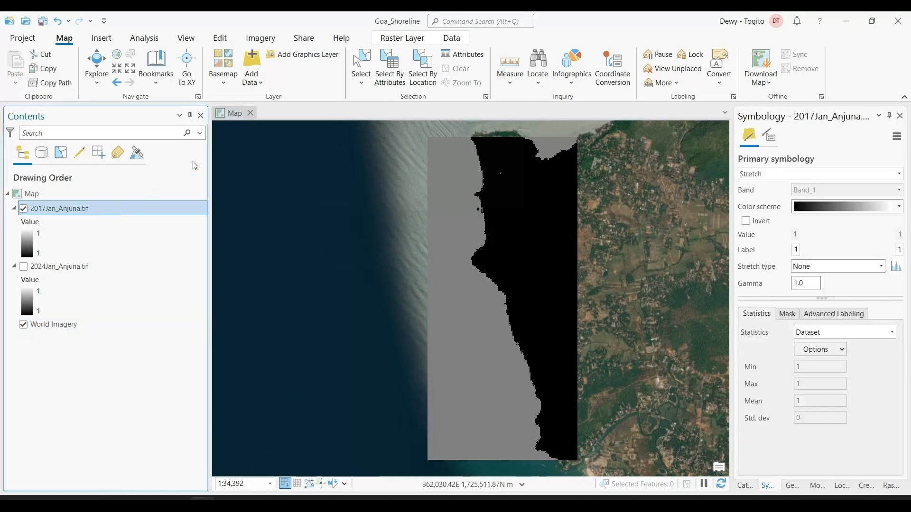
{"action": "left_click", "coordinate": [402, 38]}
{"action": "left_click", "coordinate": [253, 55]}
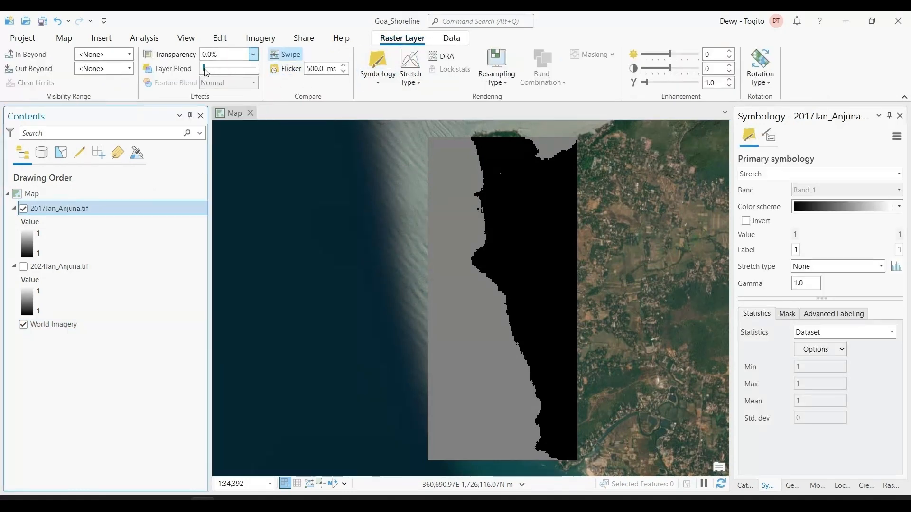
{"action": "mouse_move", "coordinate": [206, 72]}
{"action": "left_mouse_down"}
{"action": "mouse_move", "coordinate": [247, 76]}
{"action": "mouse_move", "coordinate": [195, 82]}
{"action": "left_mouse_up"}
{"action": "left_click_drag", "start_coordinate": [498, 180], "coordinate": [468, 129]}
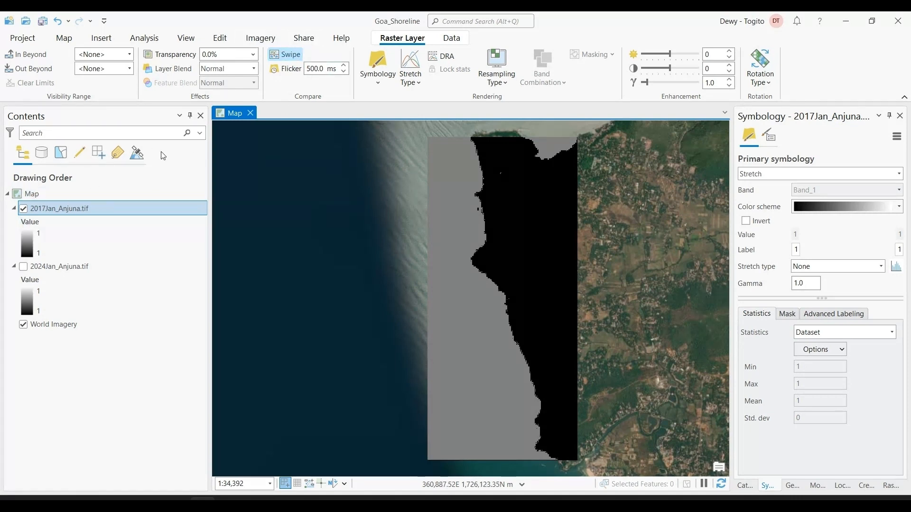
Use Explore to inspect the pixel values of 2017Jan_Anjuna.tif in the sea and land areas, and close the pop-up
{"action": "left_click", "coordinate": [70, 209]}
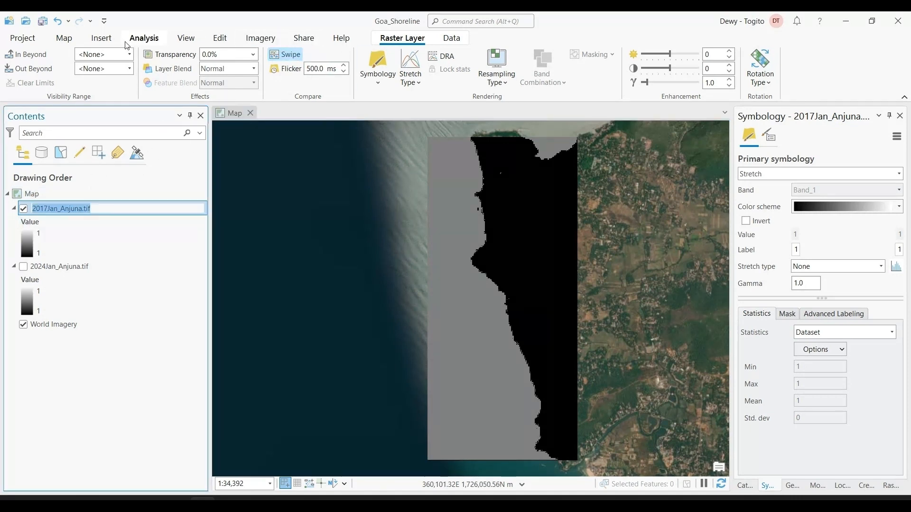
{"action": "left_click", "coordinate": [70, 41]}
{"action": "left_click", "coordinate": [98, 60]}
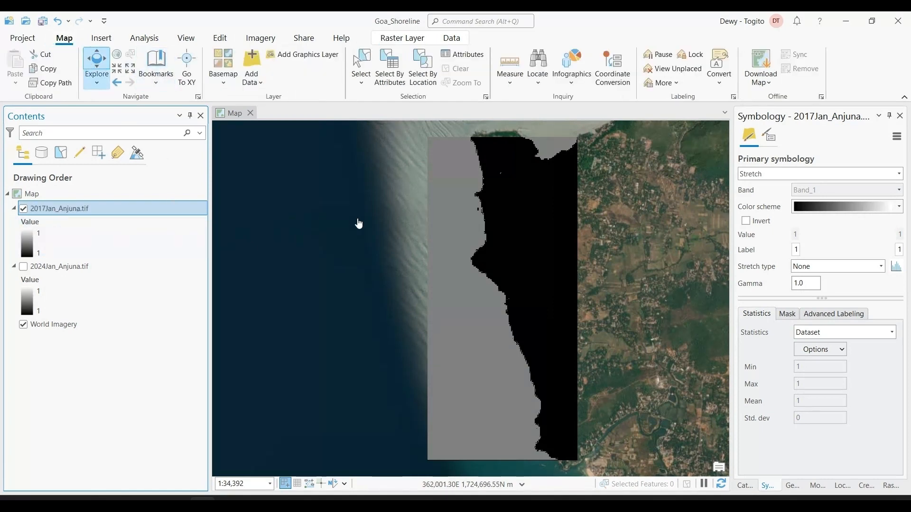
{"action": "left_click", "coordinate": [451, 217]}
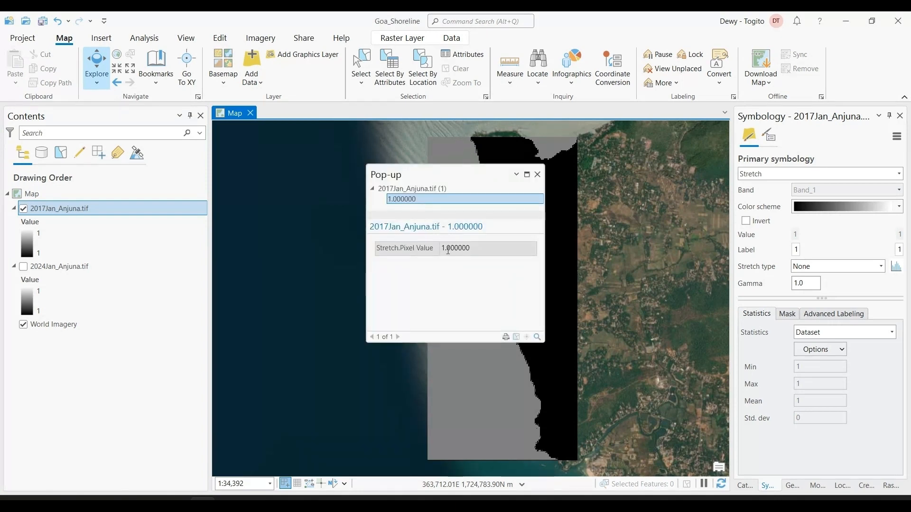
{"action": "left_click", "coordinate": [551, 207]}
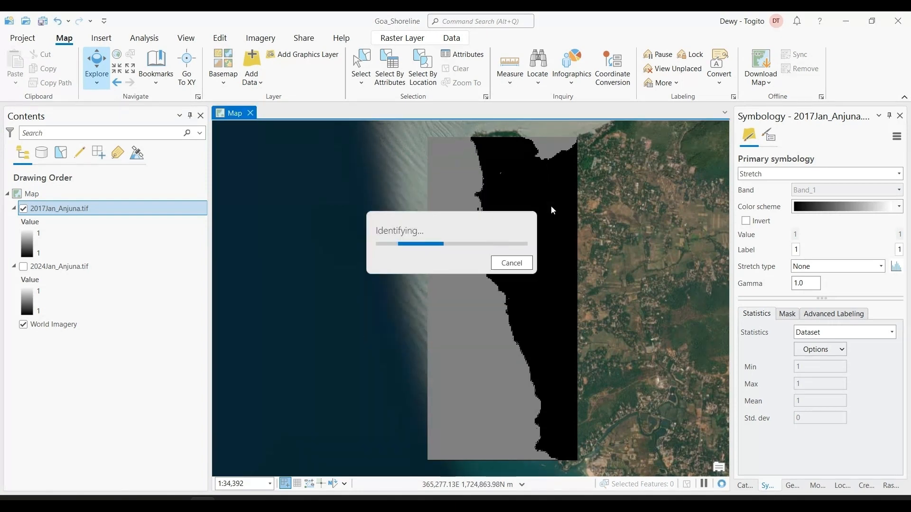
{"action": "left_click", "coordinate": [537, 174]}
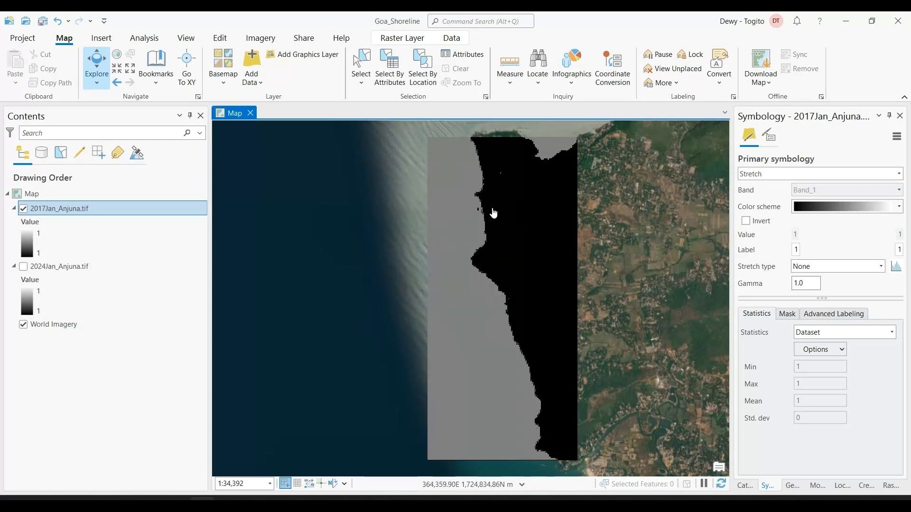
Convert 2017Jan_Anjuna.tif to an integer raster with the Int (Image Analyst Tools) geoprocessing tool, keeping the default output name
{"action": "left_click", "coordinate": [144, 38]}
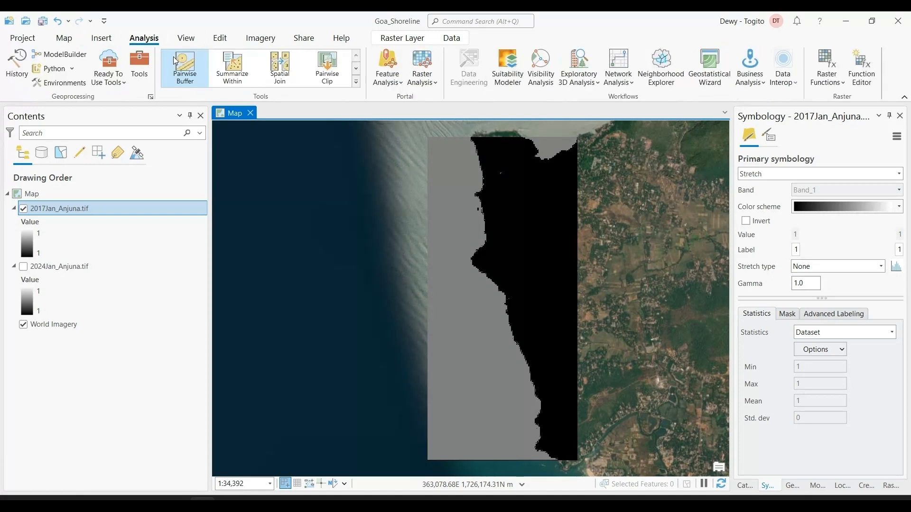
{"action": "left_click", "coordinate": [139, 66]}
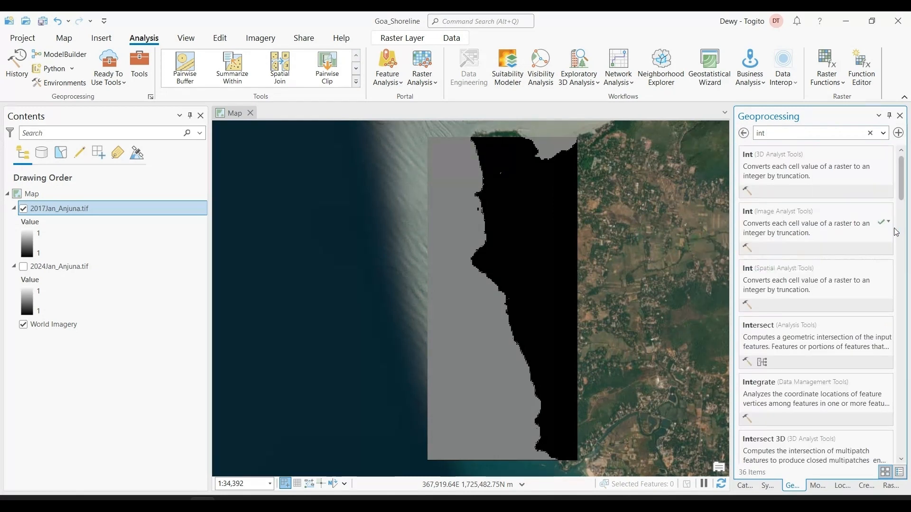
{"action": "left_click", "coordinate": [796, 242]}
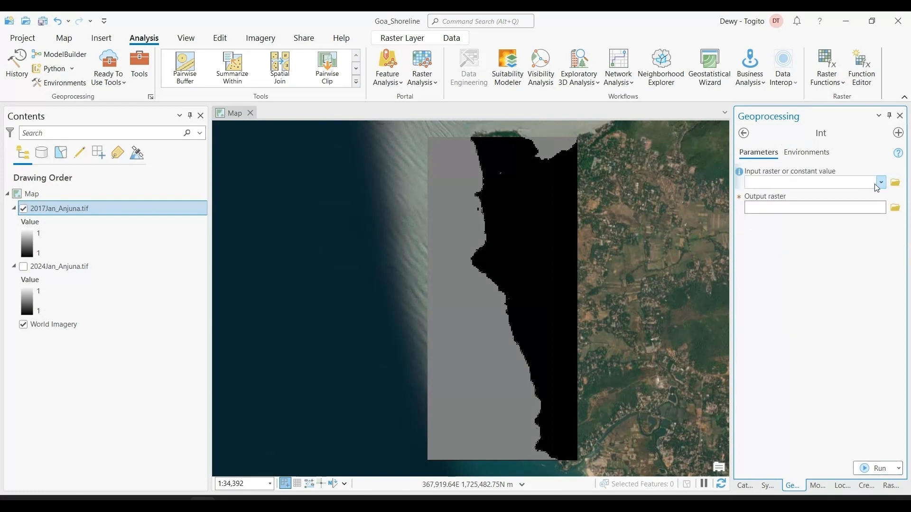
{"action": "left_click", "coordinate": [881, 183]}
{"action": "left_click", "coordinate": [789, 198]}
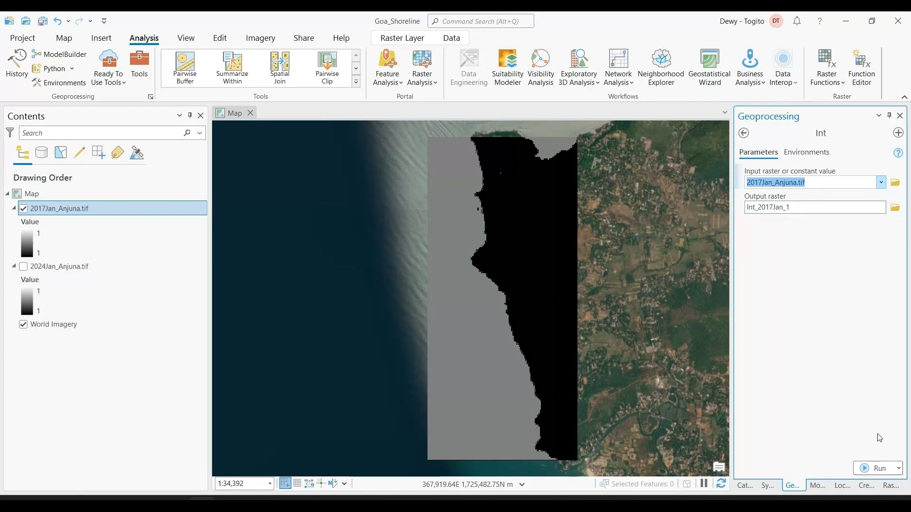
{"action": "left_click", "coordinate": [879, 468]}
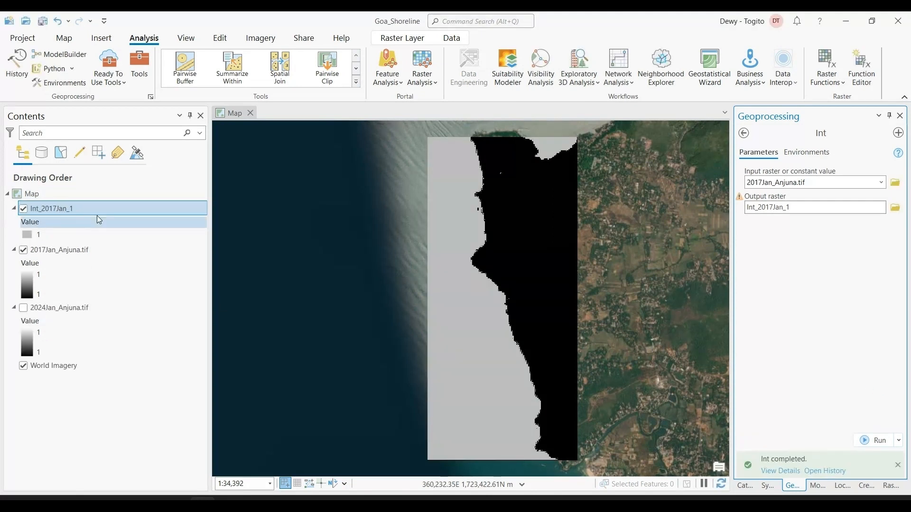
Convert 2024Jan_Anjuna.tif to an integer raster with the Int tool, keeping the default output name
{"action": "left_click", "coordinate": [880, 183]}
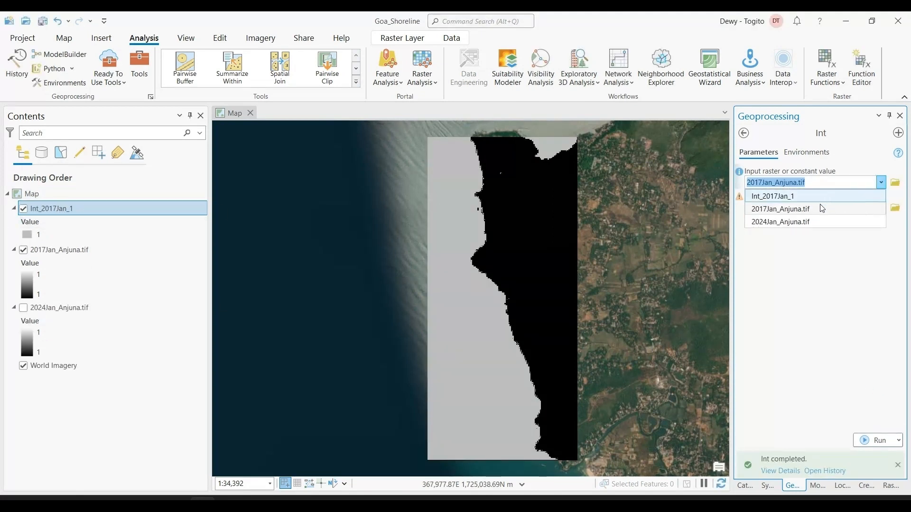
{"action": "left_click", "coordinate": [821, 223]}
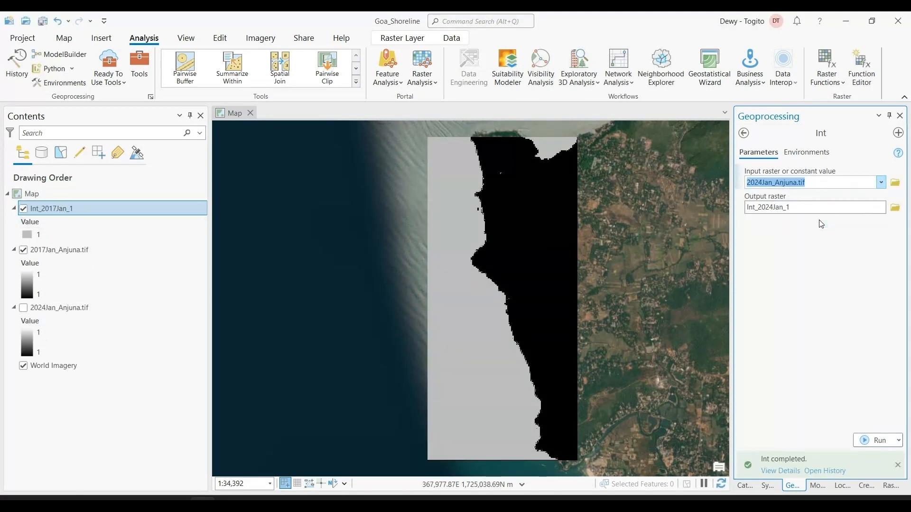
{"action": "left_click", "coordinate": [861, 435]}
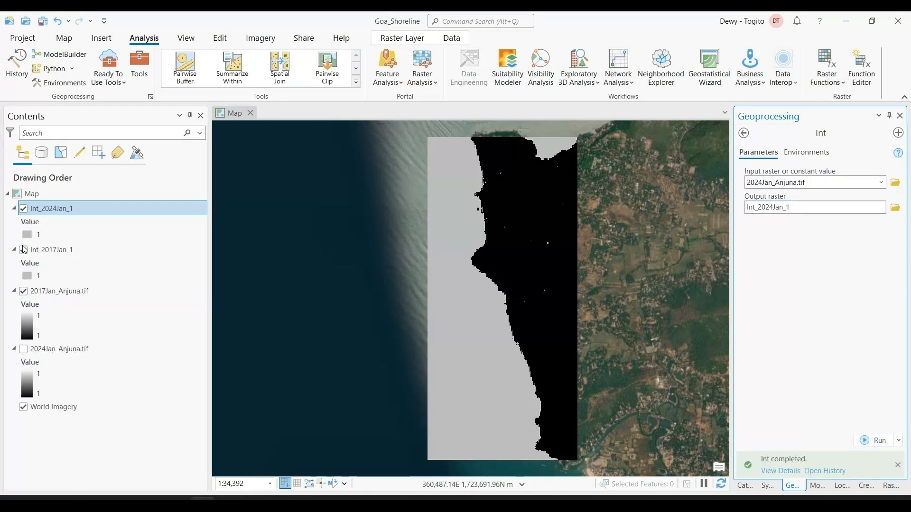
Hide 2017Jan_Anjuna.tif and Int_2017Jan_1, swipe Int_2024Jan_1 over the satellite imagery to compare its shoreline, and return to Explore
{"action": "left_click", "coordinate": [23, 291]}
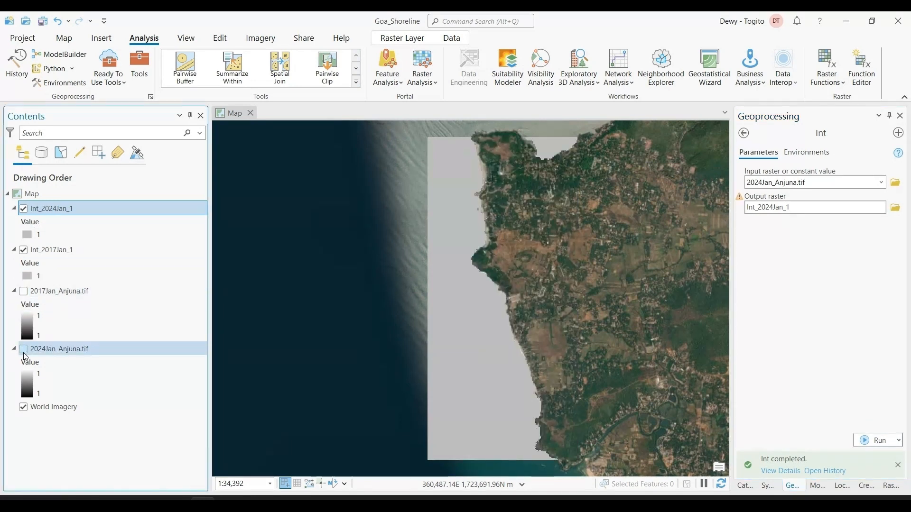
{"action": "left_click", "coordinate": [23, 250]}
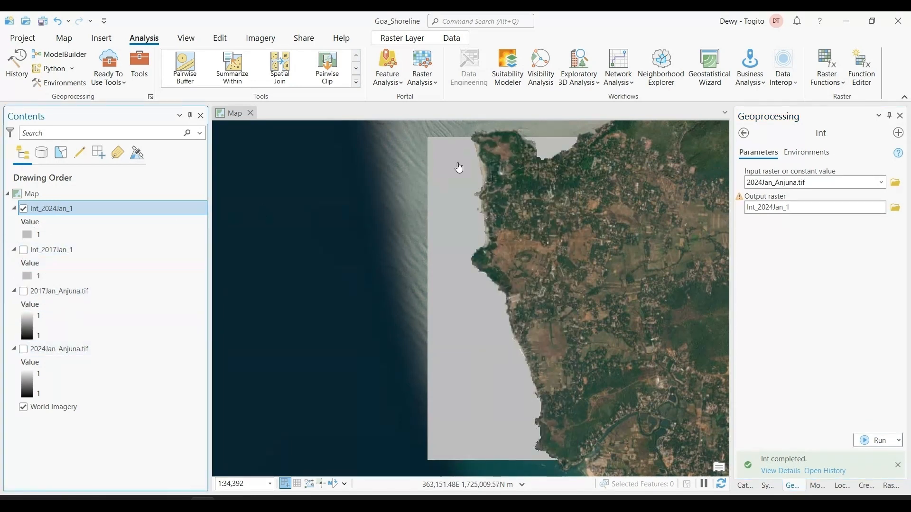
{"action": "left_click", "coordinate": [398, 38]}
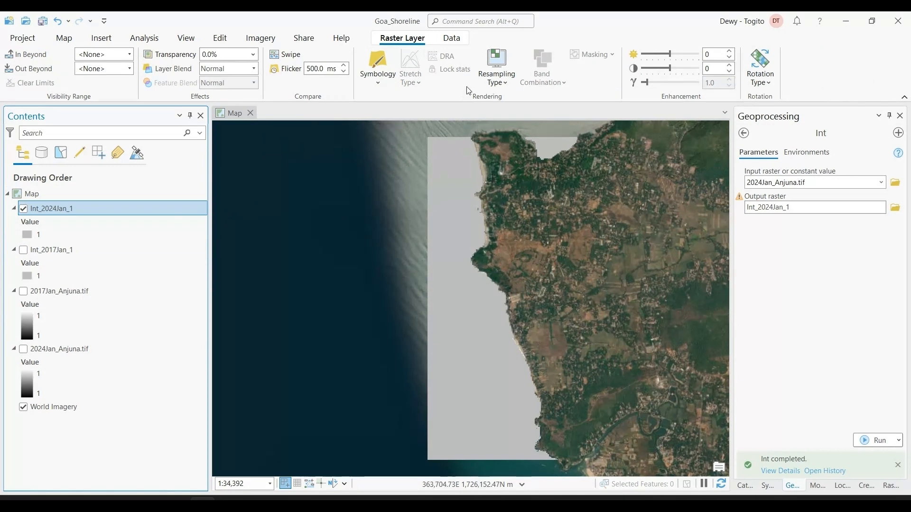
{"action": "left_click", "coordinate": [253, 54]}
{"action": "mouse_move", "coordinate": [208, 69]}
{"action": "left_mouse_down"}
{"action": "mouse_move", "coordinate": [251, 71]}
{"action": "mouse_move", "coordinate": [194, 74]}
{"action": "left_mouse_up"}
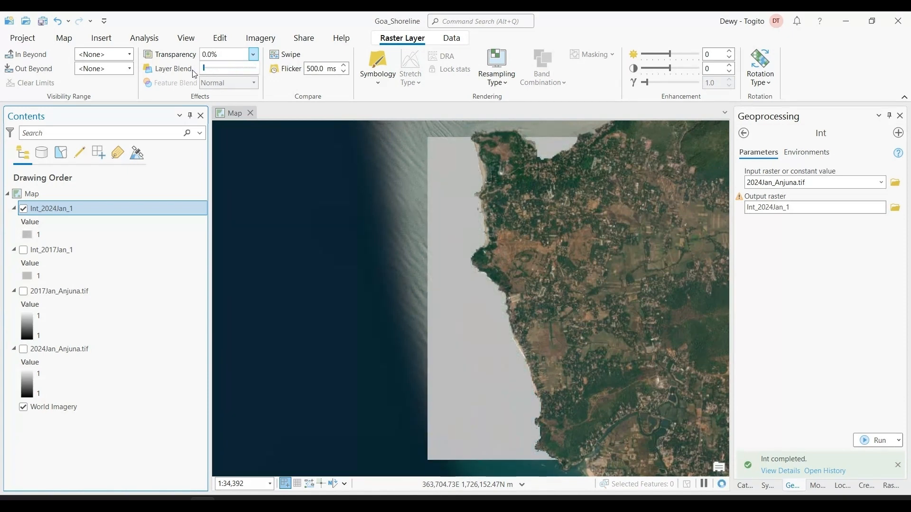
{"action": "left_click", "coordinate": [297, 53]}
{"action": "left_click_drag", "start_coordinate": [455, 164], "coordinate": [430, 129]}
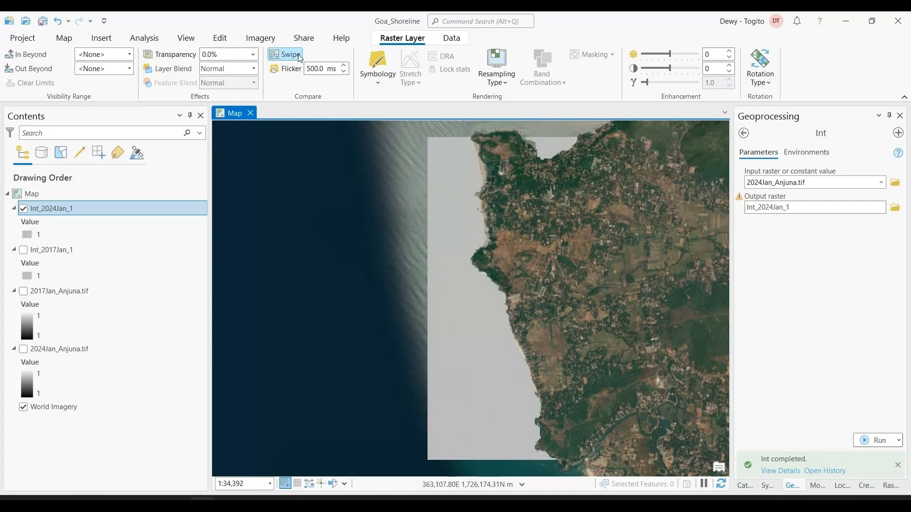
{"action": "left_click", "coordinate": [65, 38]}
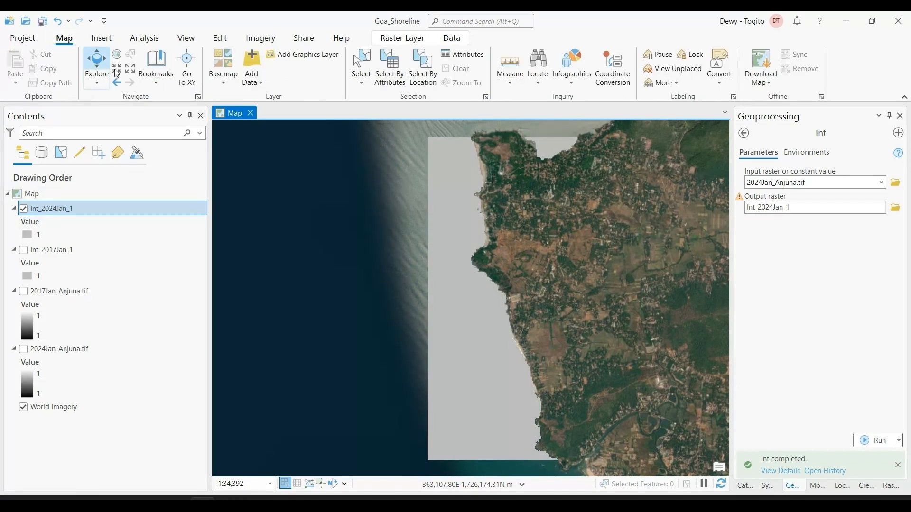
{"action": "left_click", "coordinate": [108, 63]}
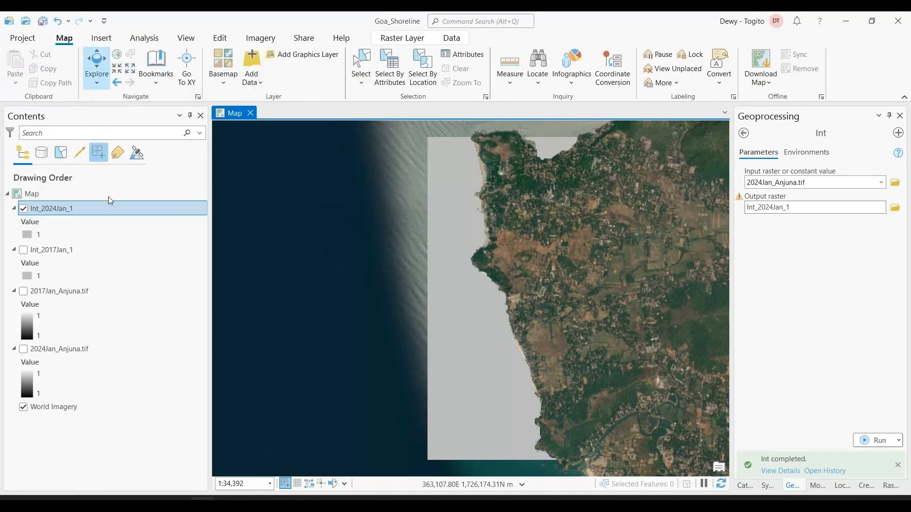
With Int_2024Jan_1 hidden, set the symbol colour of value 1 in Int_2017Jan_1 to blue, and show Int_2024Jan_1 above it again
{"action": "left_click", "coordinate": [24, 250]}
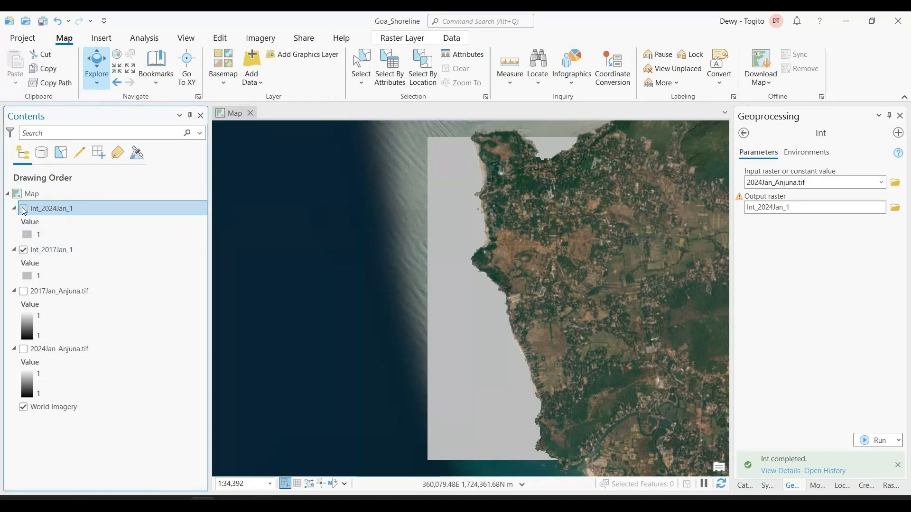
{"action": "left_click", "coordinate": [27, 276]}
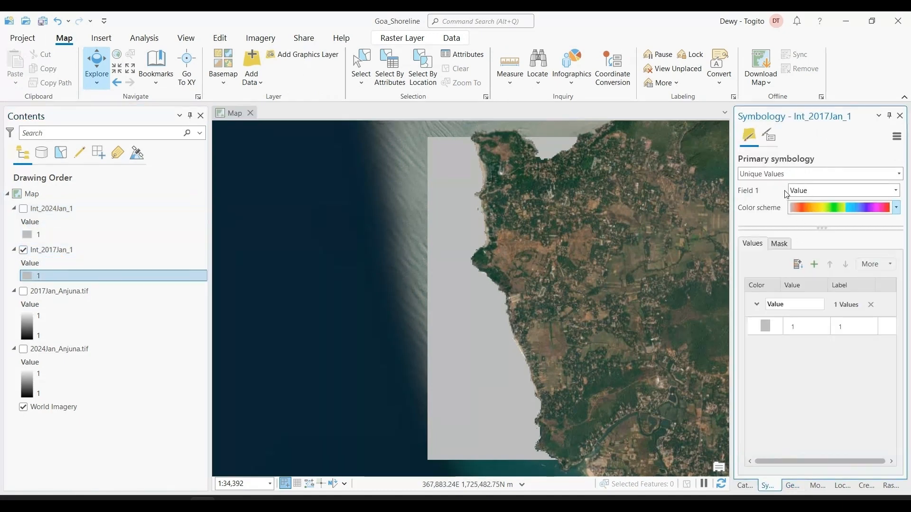
{"action": "left_click", "coordinate": [764, 325]}
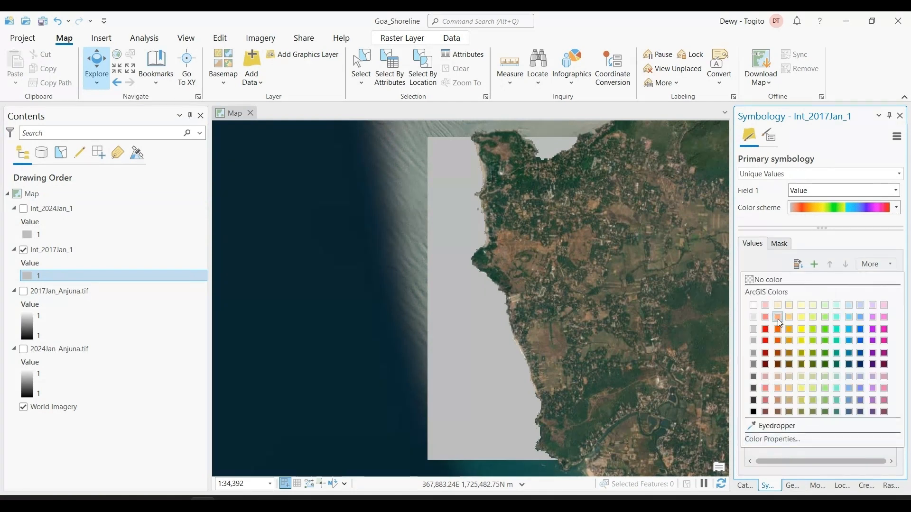
{"action": "left_click", "coordinate": [776, 330]}
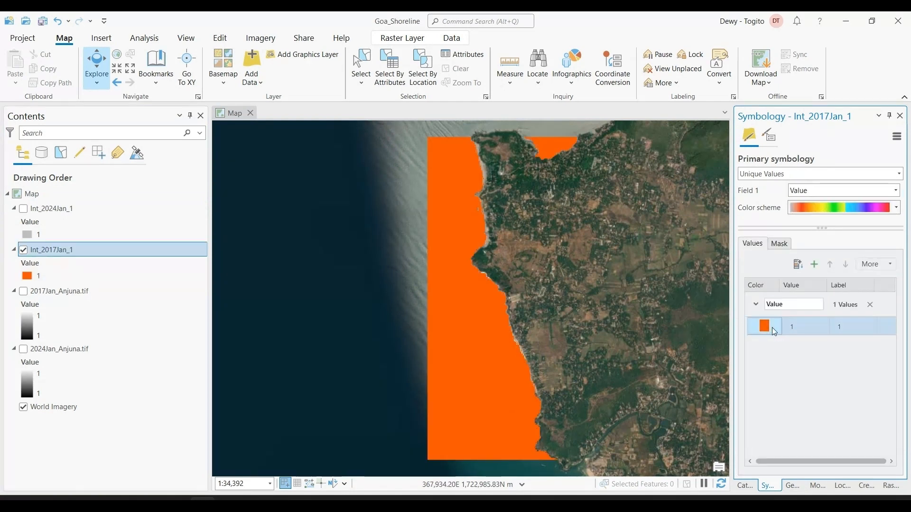
{"action": "left_click", "coordinate": [769, 328]}
{"action": "left_click", "coordinate": [837, 341]}
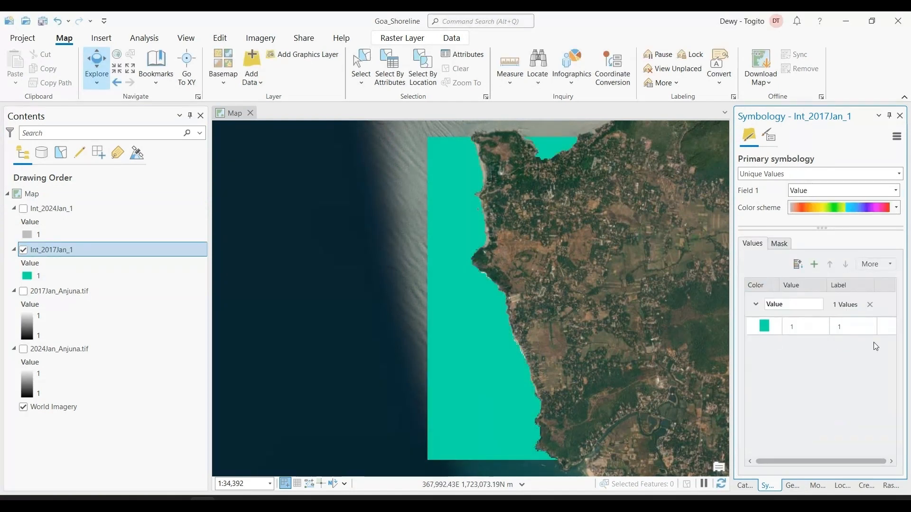
{"action": "left_click", "coordinate": [763, 325]}
{"action": "left_click", "coordinate": [852, 355]}
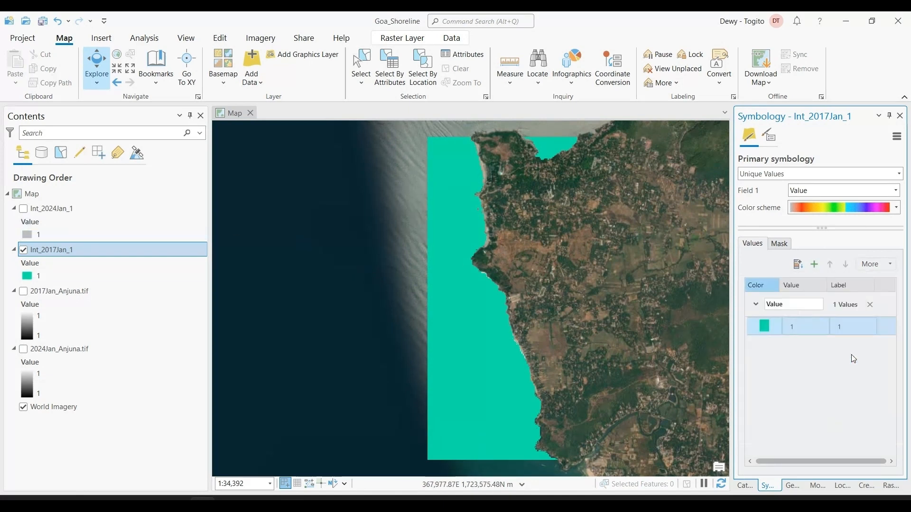
{"action": "left_click", "coordinate": [48, 209]}
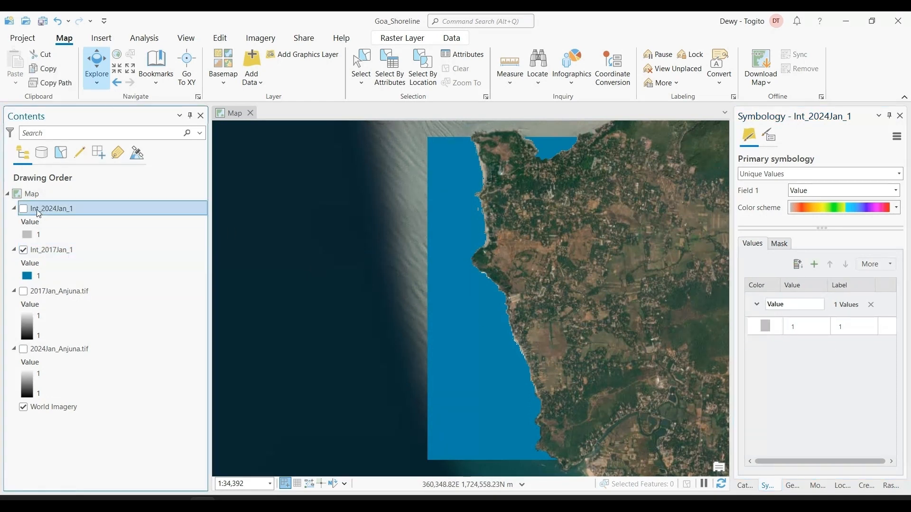
{"action": "left_click", "coordinate": [23, 209]}
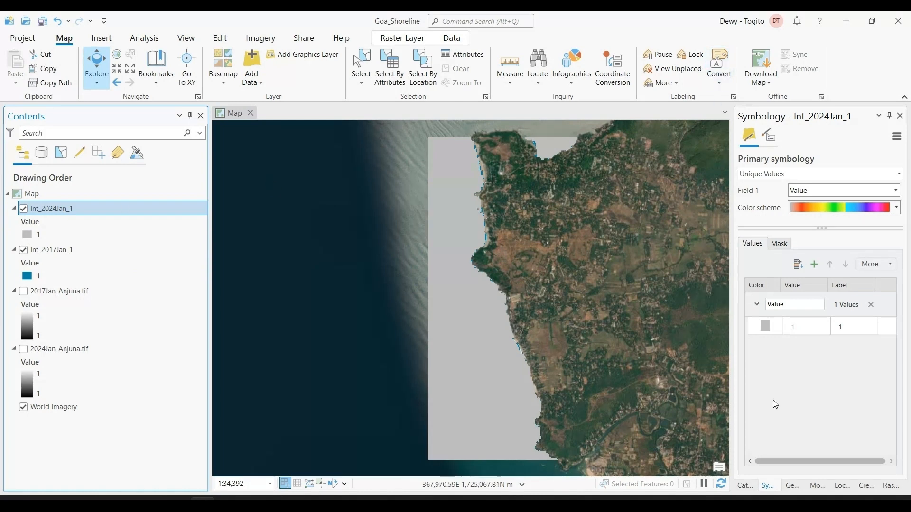
Set up the Raster to Polygon (Conversion Tools) geoprocessing tool with Int_2017Jan_1 as the input raster and Value as the field
{"action": "left_click", "coordinate": [792, 484]}
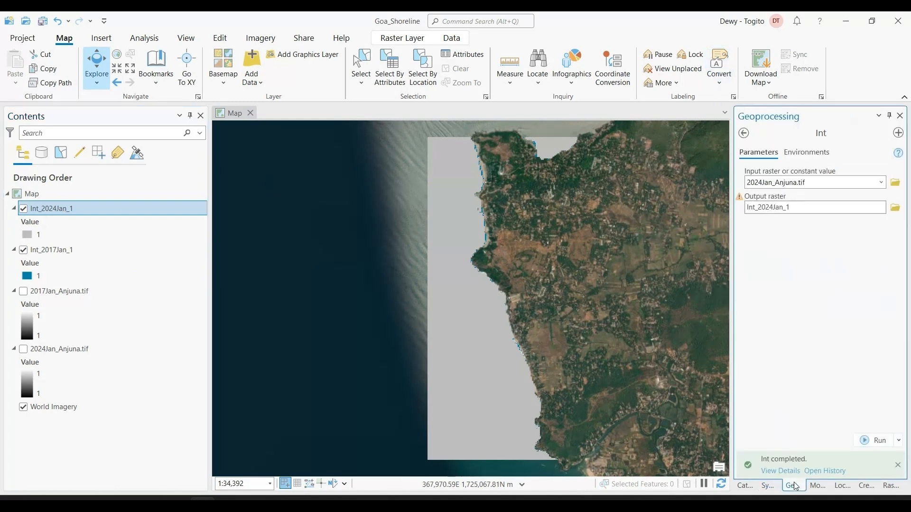
{"action": "left_click", "coordinate": [743, 132]}
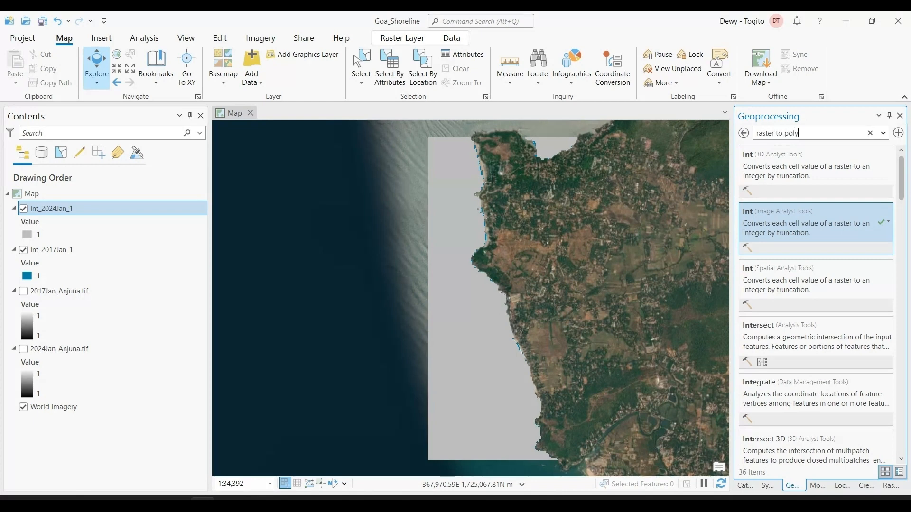
{"action": "type", "text": "gon"}
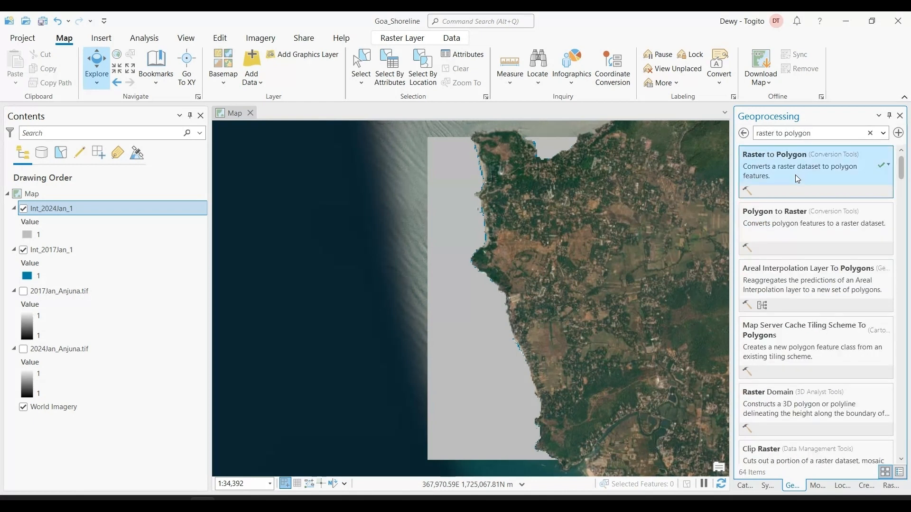
{"action": "left_click", "coordinate": [797, 178]}
{"action": "left_click", "coordinate": [839, 183]}
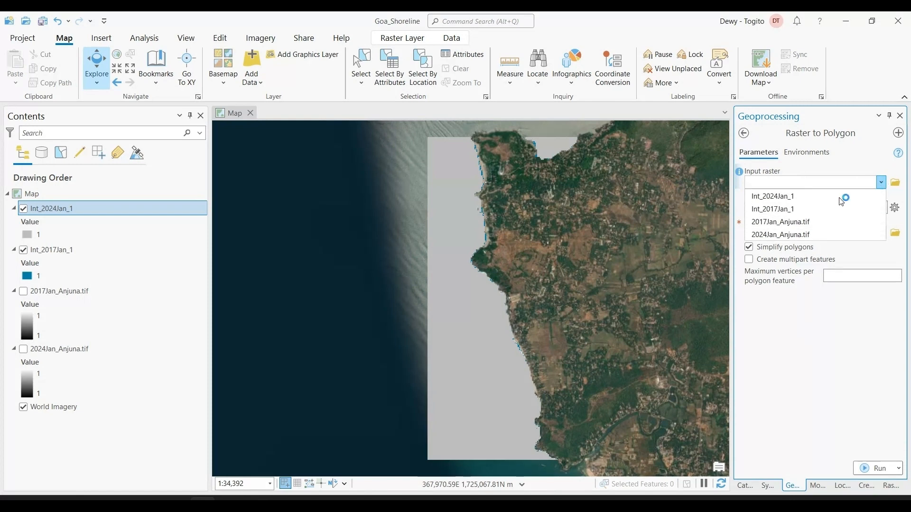
{"action": "left_click", "coordinate": [787, 208]}
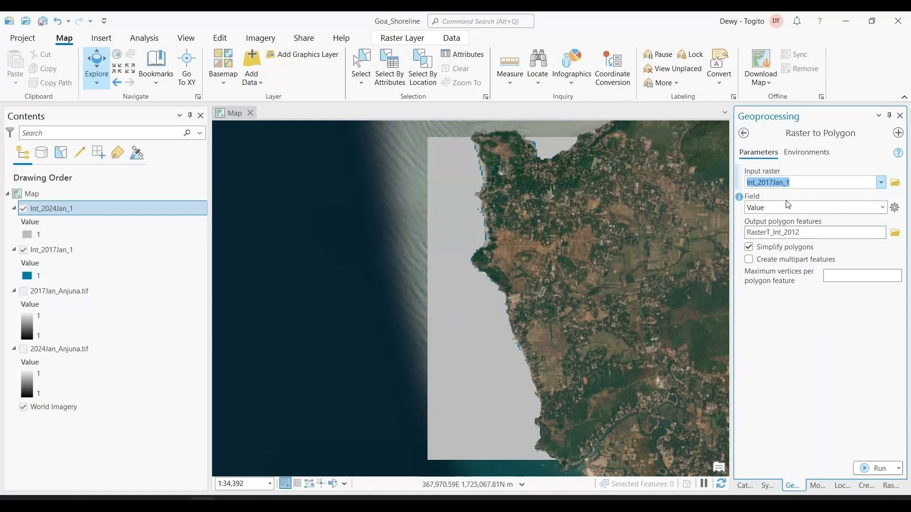
{"action": "left_click", "coordinate": [882, 208]}
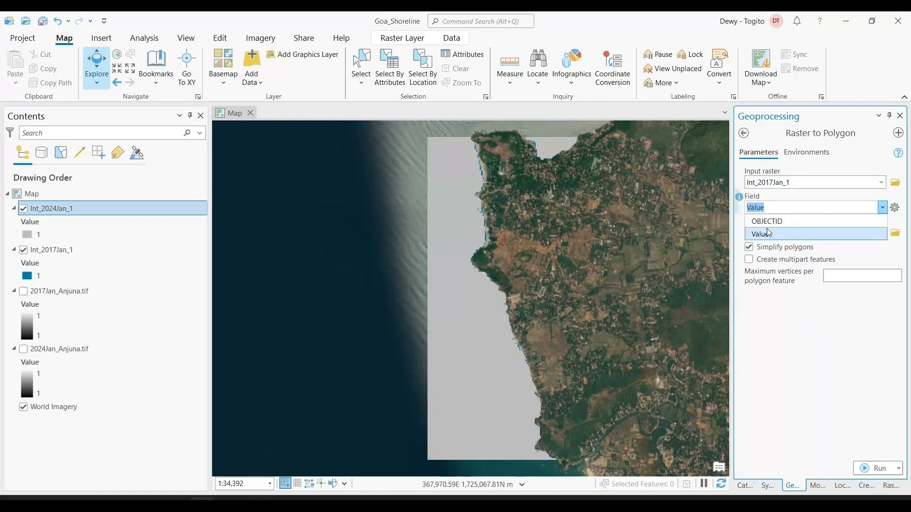
{"action": "left_click", "coordinate": [767, 233]}
Name the output polygon features polygon_2017 in the Goa_Shoreline geodatabase
{"action": "left_click", "coordinate": [787, 235]}
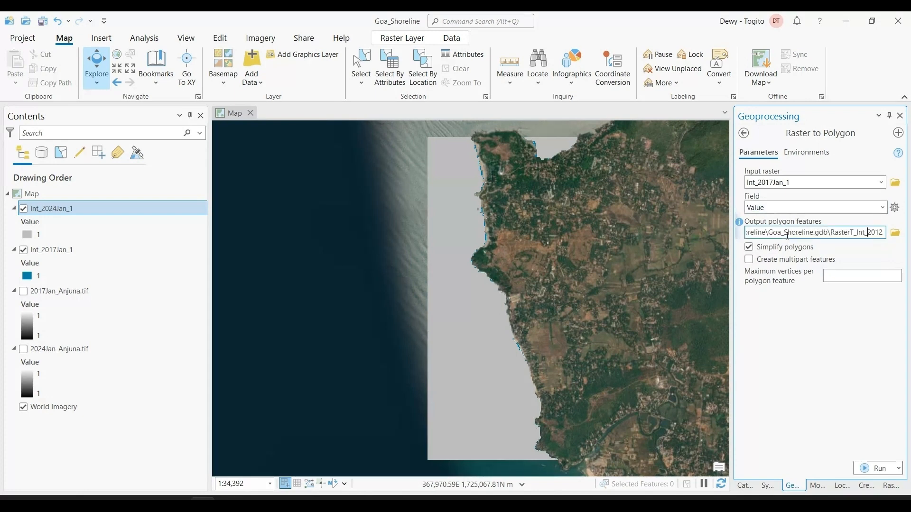
{"action": "left_click_drag", "start_coordinate": [830, 234], "coordinate": [898, 238]}
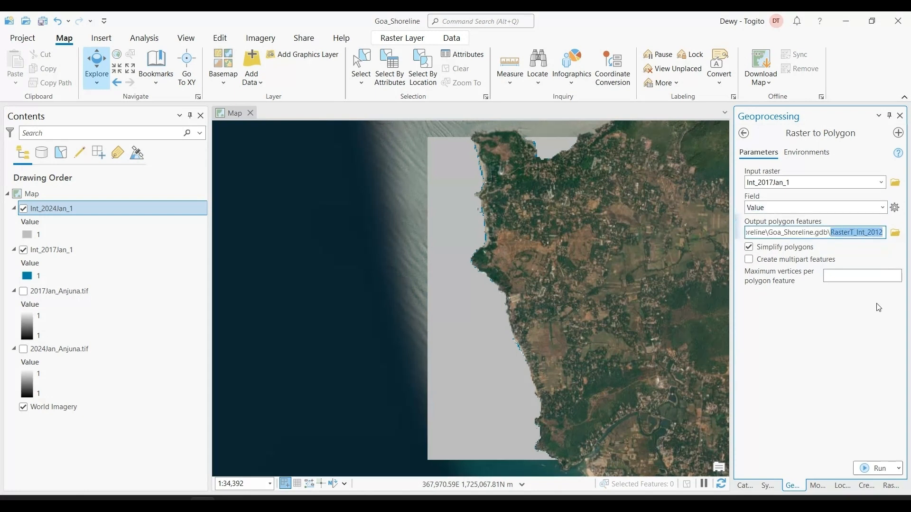
{"action": "type", "text": "po"}
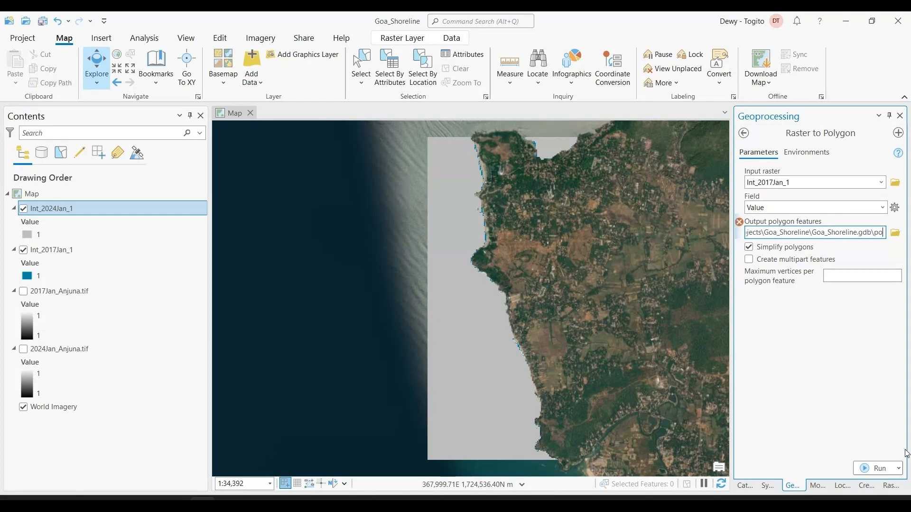
{"action": "type", "text": "lygon_"}
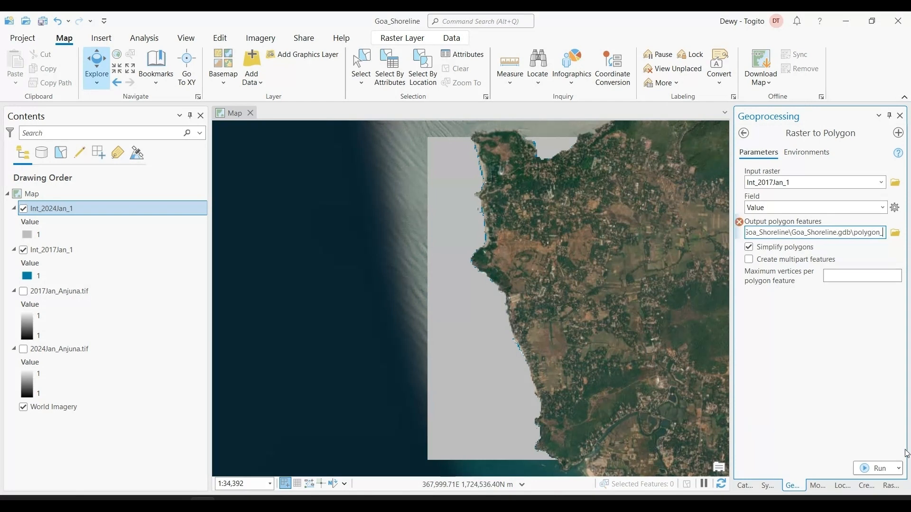
{"action": "type", "text": "2017"}
{"action": "key", "text": "shift+Left"}
{"action": "key", "text": "shift+Left"}
{"action": "key", "text": "shift+Left"}
{"action": "key", "text": "shift+Left"}
{"action": "key", "text": "shift+Left"}
{"action": "key", "text": "shift+Left"}
{"action": "key", "text": "shift+Left"}
{"action": "key", "text": "shift+Left"}
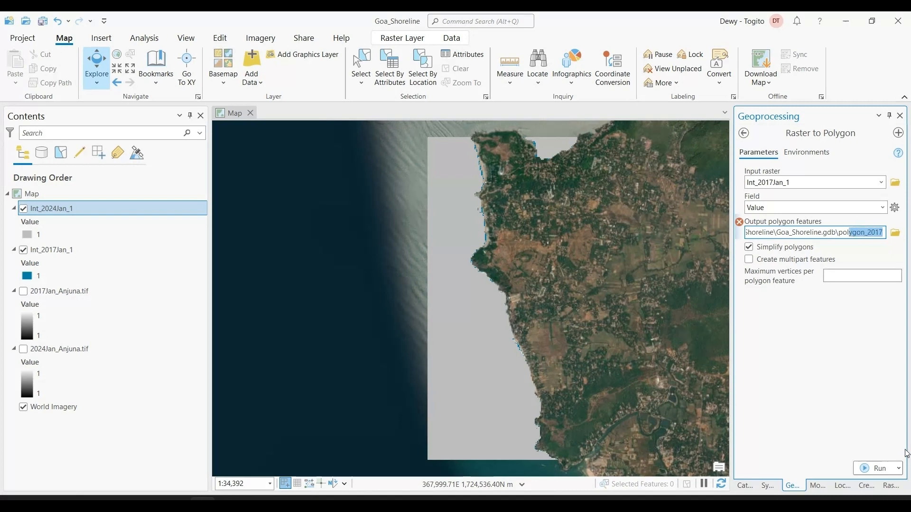
{"action": "key", "text": "Tab"}
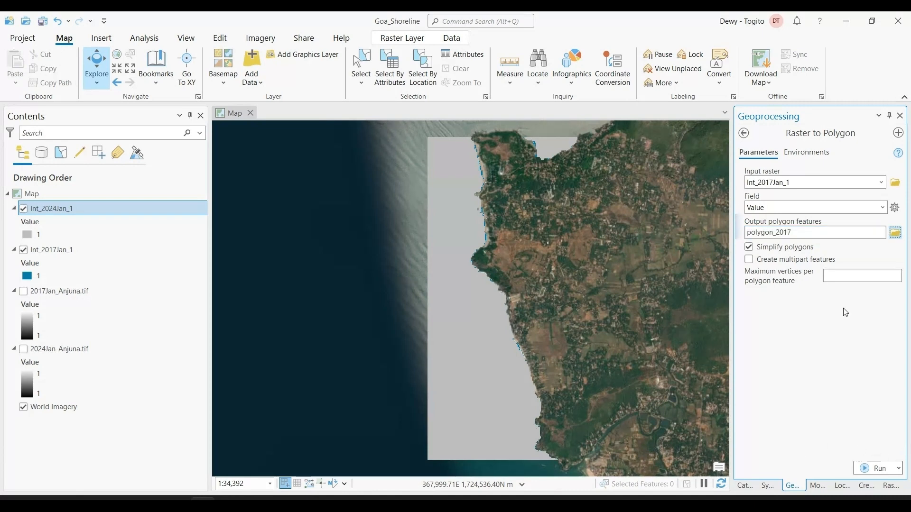
Enable Create multipart features, keep Simplify polygons on, and run the 2017 raster-to-polygon conversion
{"action": "left_click", "coordinate": [800, 261]}
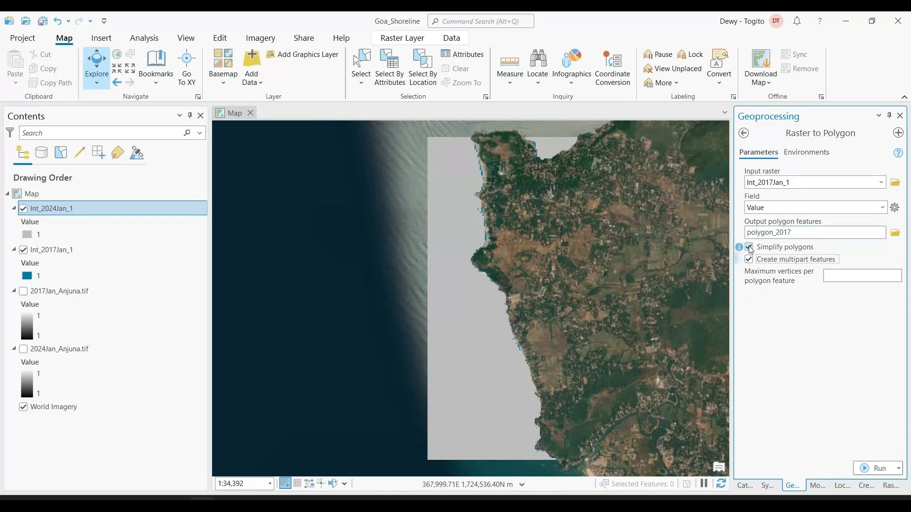
{"action": "mouse_move", "coordinate": [740, 252]}
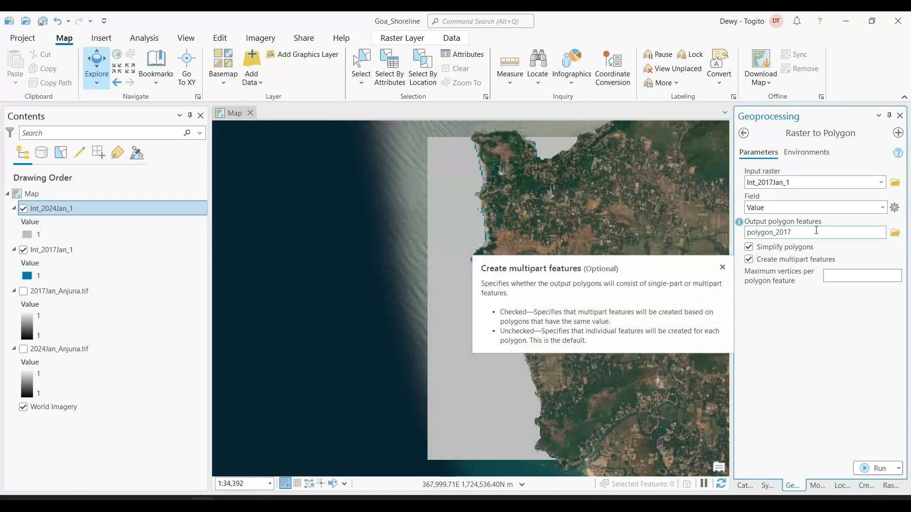
{"action": "left_click", "coordinate": [870, 477]}
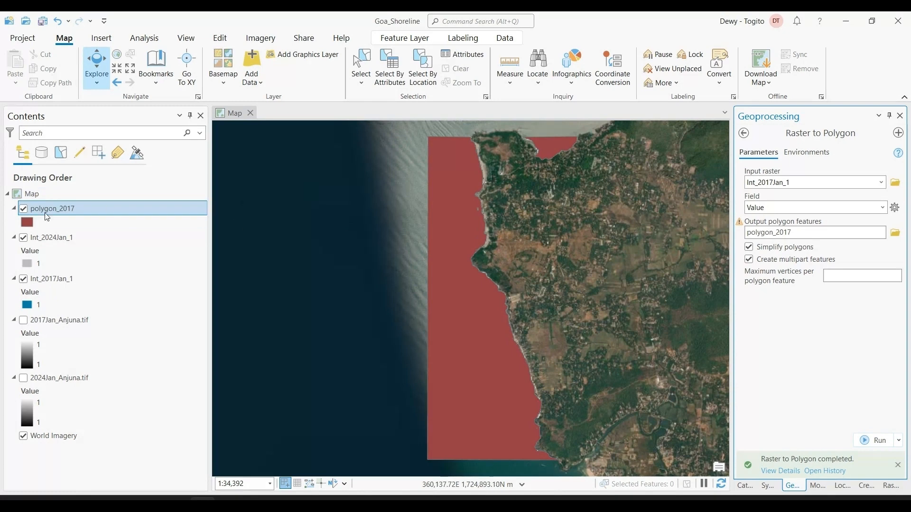
Convert Int_2024Jan_1 to polygons named polygon_2024 with the same settings, and hide both integer raster layers
{"action": "left_click", "coordinate": [881, 183]}
{"action": "left_click", "coordinate": [828, 195]}
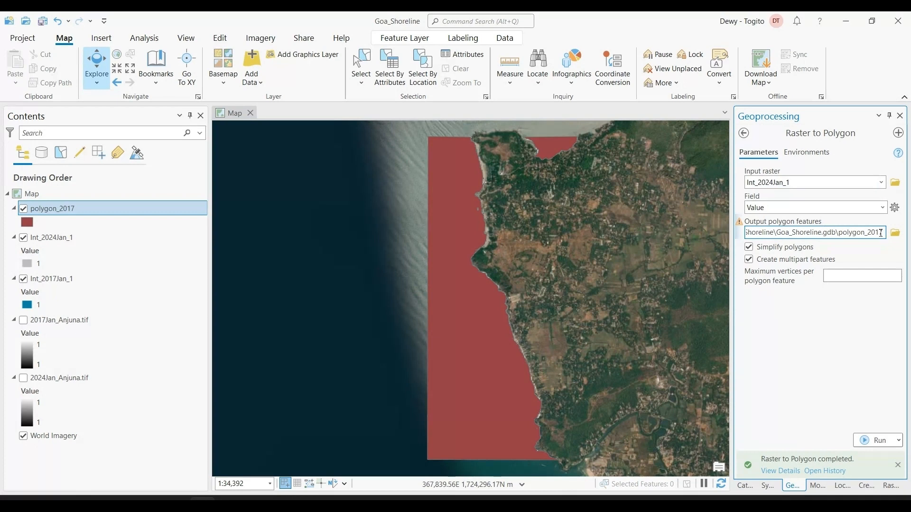
{"action": "type", "text": "24"}
{"action": "key", "text": "Tab"}
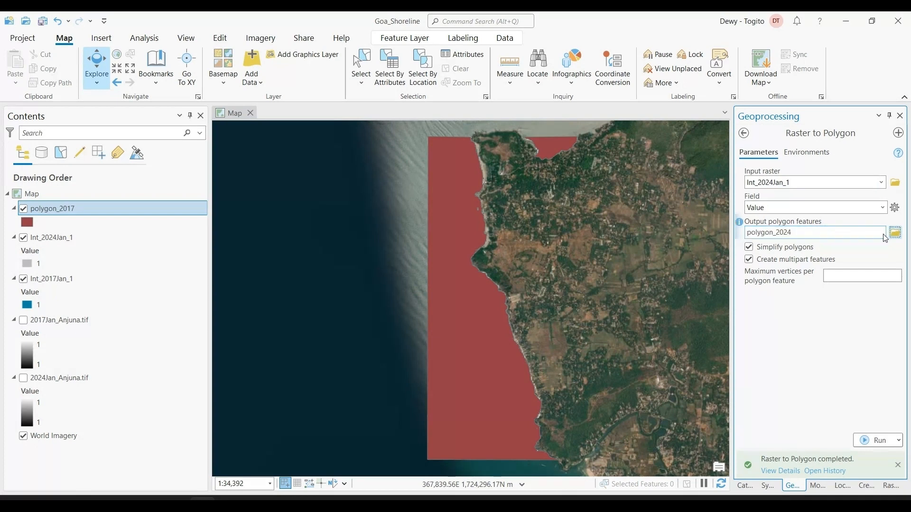
{"action": "left_click", "coordinate": [875, 441]}
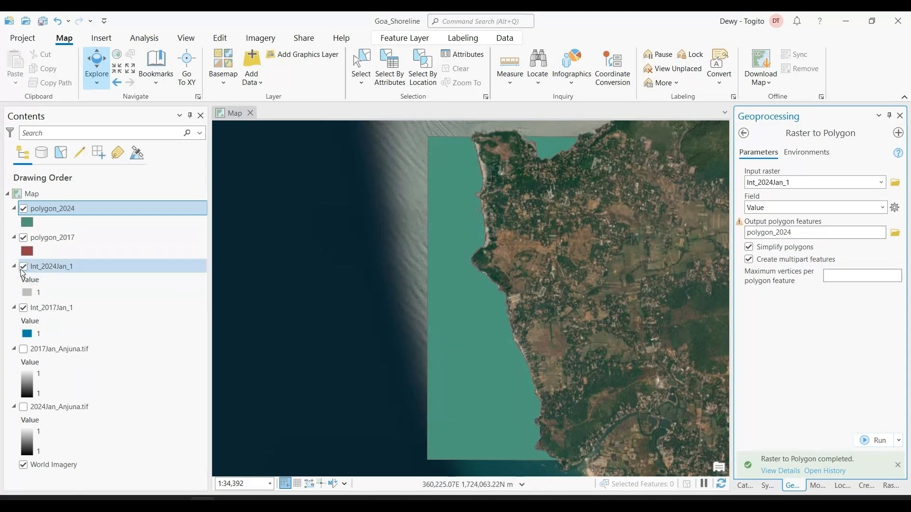
{"action": "left_click", "coordinate": [24, 266]}
{"action": "left_click", "coordinate": [24, 307]}
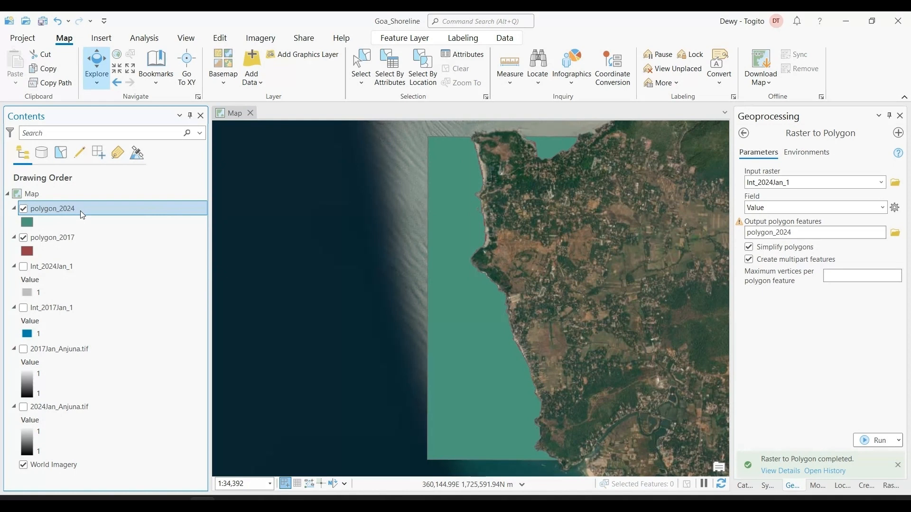
Change the polygon_2024 layer's symbol to the first Black Outline style from the ArcGIS 2D gallery
{"action": "right_click", "coordinate": [56, 213]}
{"action": "mouse_move", "coordinate": [93, 298]}
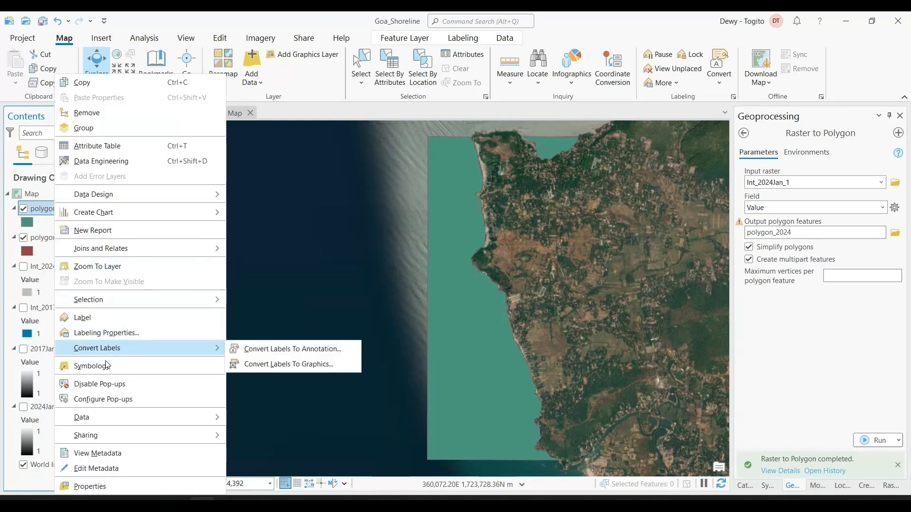
{"action": "left_click", "coordinate": [92, 365]}
{"action": "left_click", "coordinate": [813, 195]}
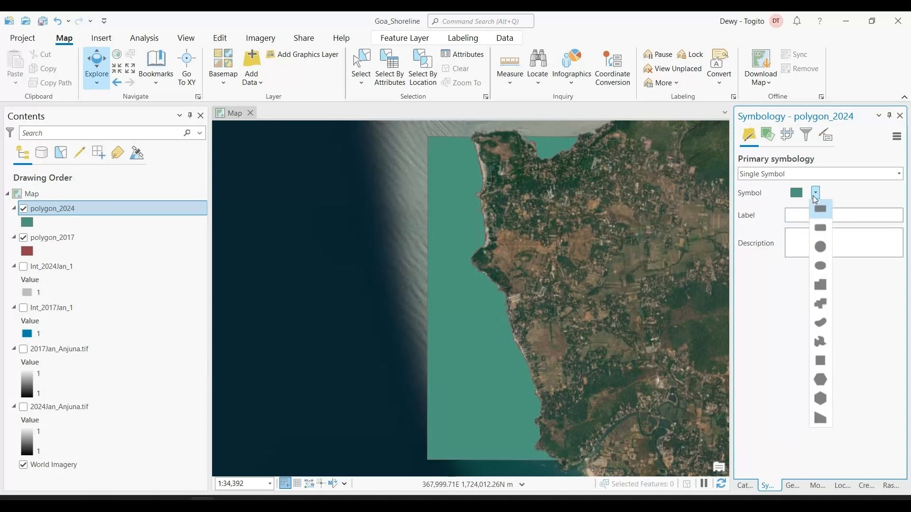
{"action": "left_click", "coordinate": [803, 198]}
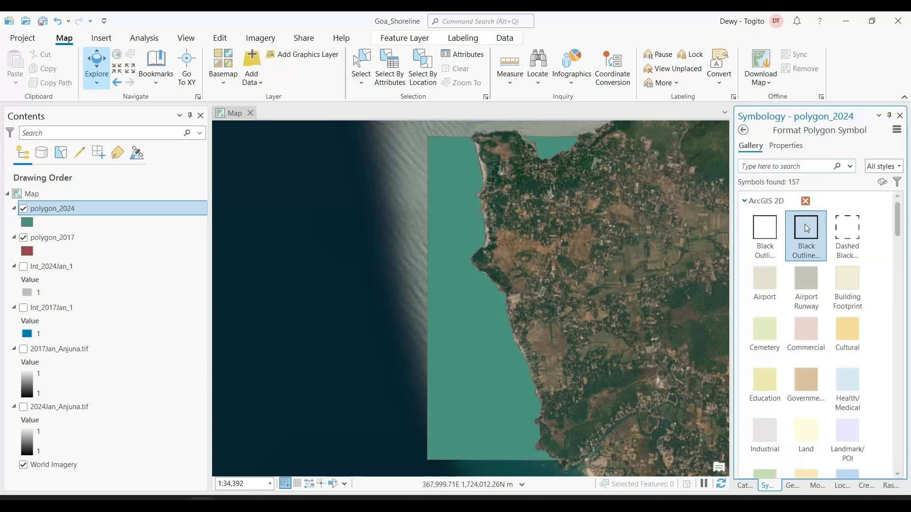
{"action": "left_click", "coordinate": [766, 233]}
Apply the same Black Outline symbol to the polygon_2017 layer
{"action": "left_click", "coordinate": [99, 238]}
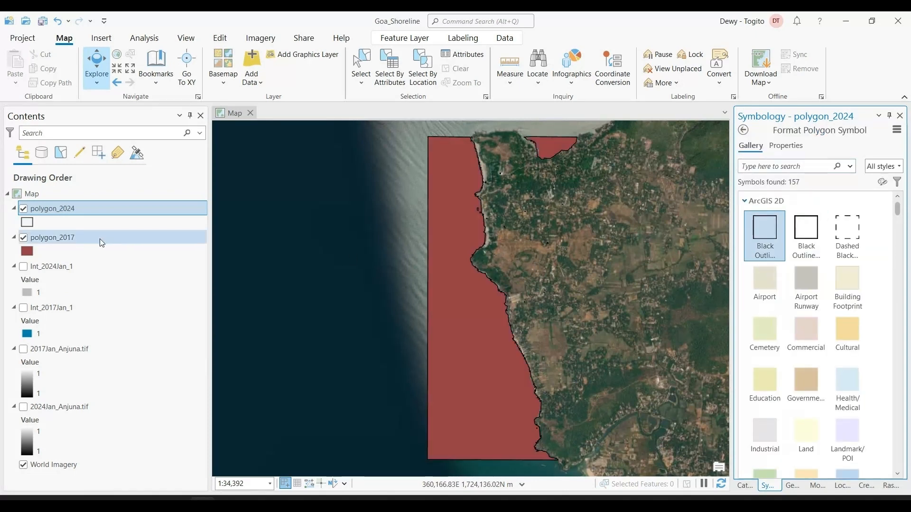
{"action": "left_click", "coordinate": [804, 193]}
{"action": "left_click", "coordinate": [765, 221]}
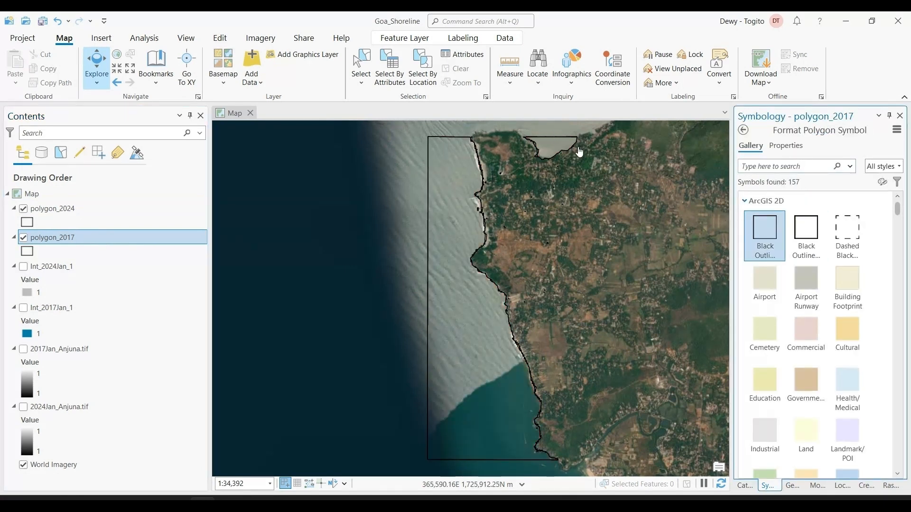
Inspect the sea polygon's attributes on the map, and open and close the polygon_2017 attribute table
{"action": "left_click", "coordinate": [441, 310]}
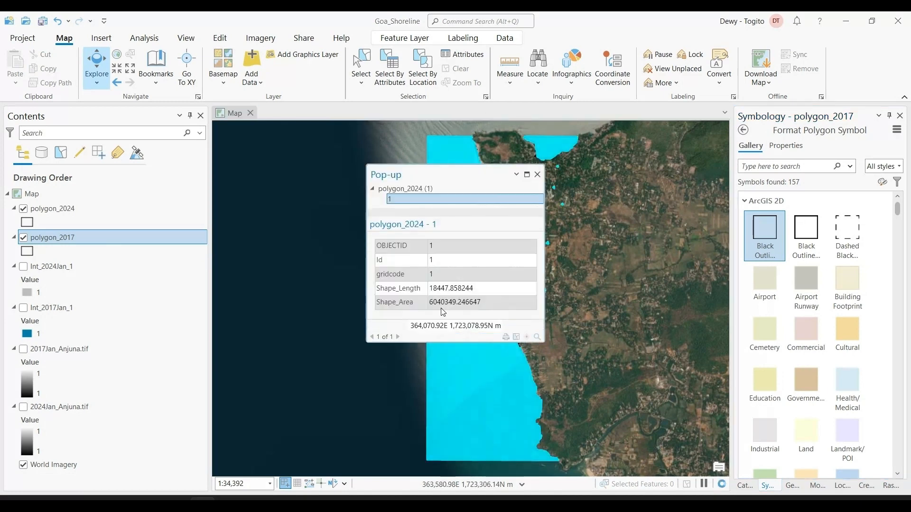
{"action": "left_click", "coordinate": [538, 174]}
{"action": "right_click", "coordinate": [79, 238]}
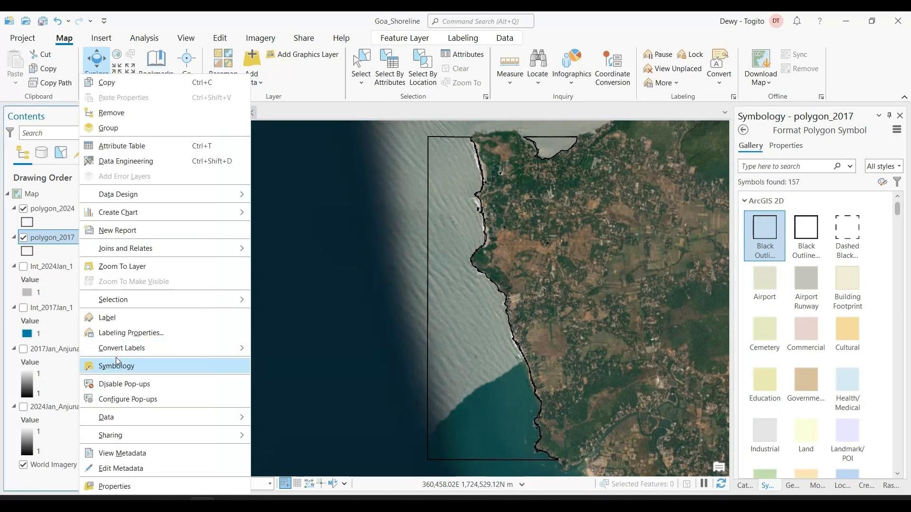
{"action": "left_click", "coordinate": [126, 150]}
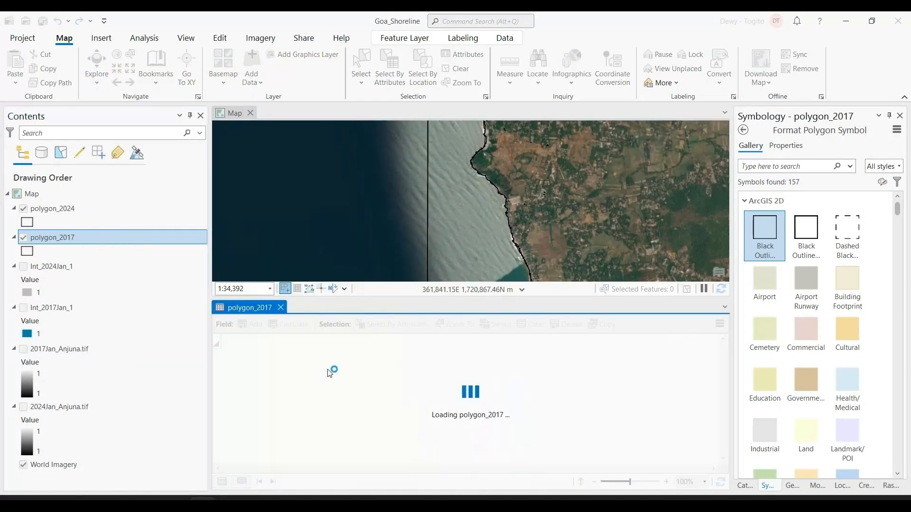
{"action": "left_click", "coordinate": [281, 308]}
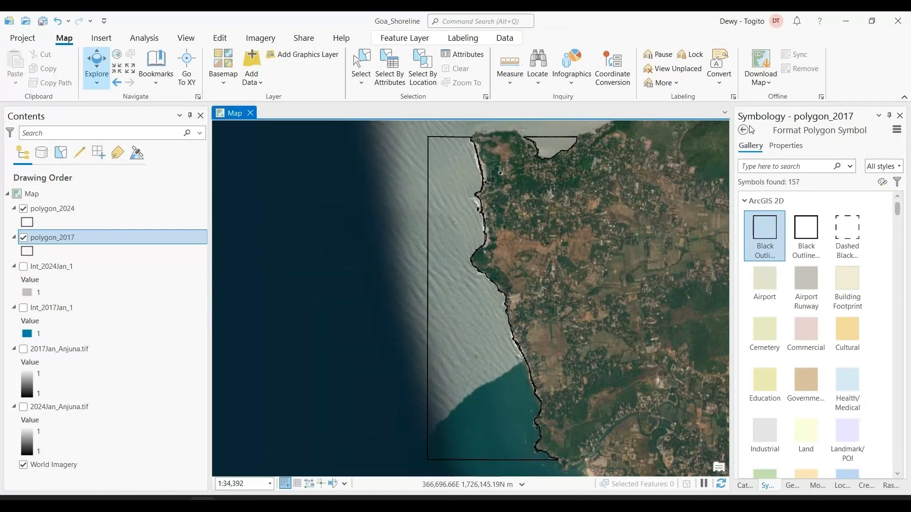
Find the Polygon To Line (Data Management Tools) geoprocessing tool and set polygon_2017 as its input features
{"action": "left_click", "coordinate": [792, 485]}
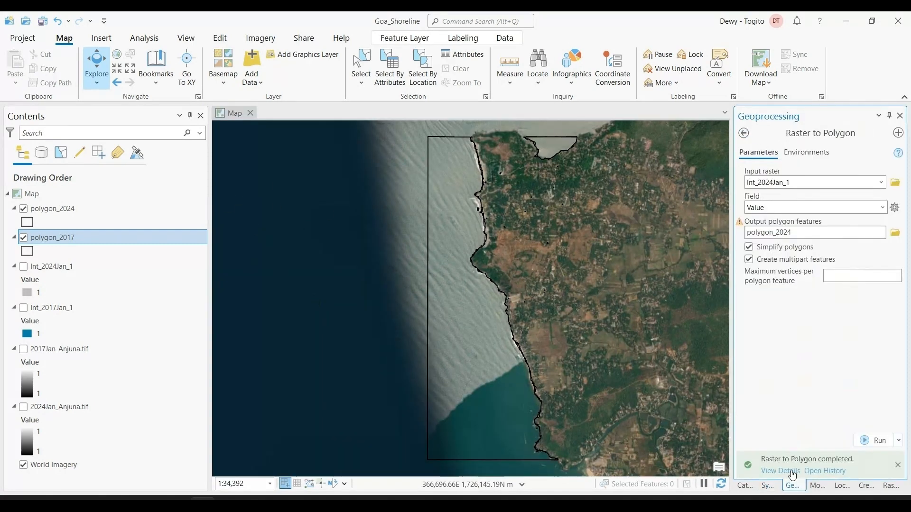
{"action": "left_click", "coordinate": [744, 133]}
{"action": "left_click_drag", "start_coordinate": [785, 133], "coordinate": [755, 133]}
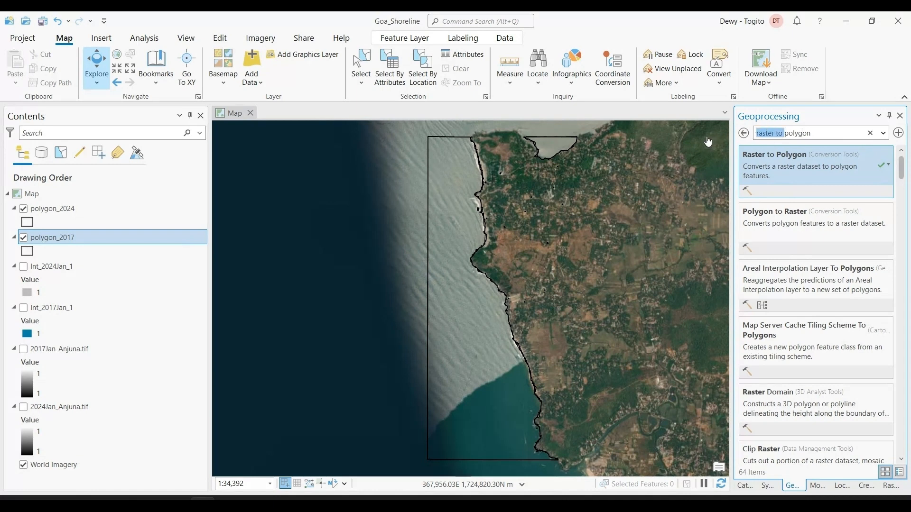
{"action": "key", "text": "BackSpace"}
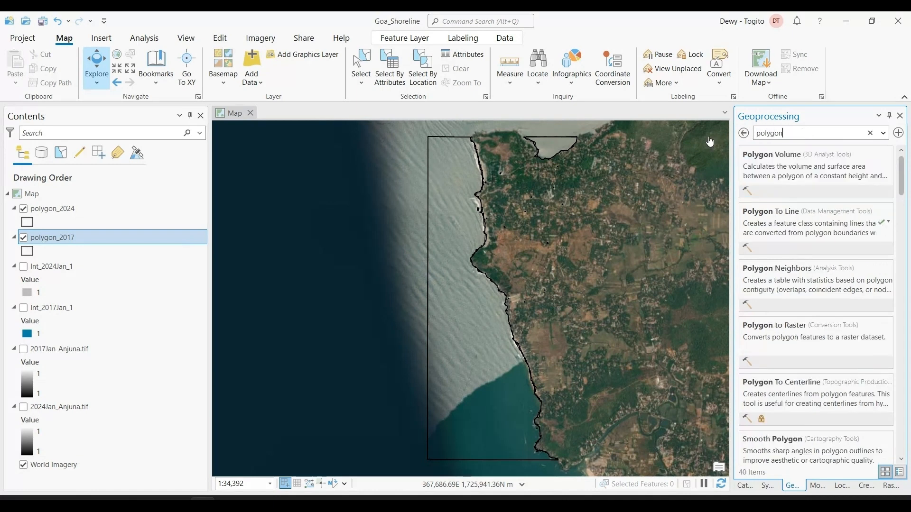
{"action": "type", "text": "to line"}
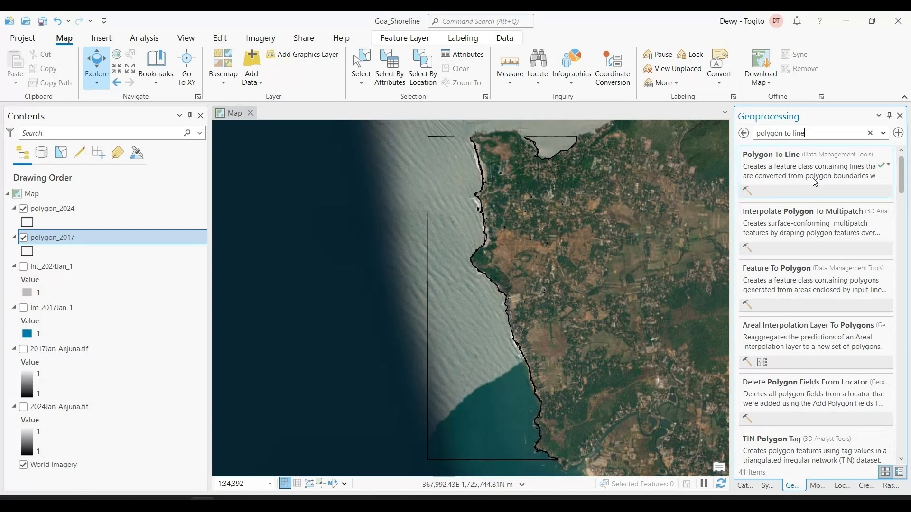
{"action": "left_click", "coordinate": [815, 183]}
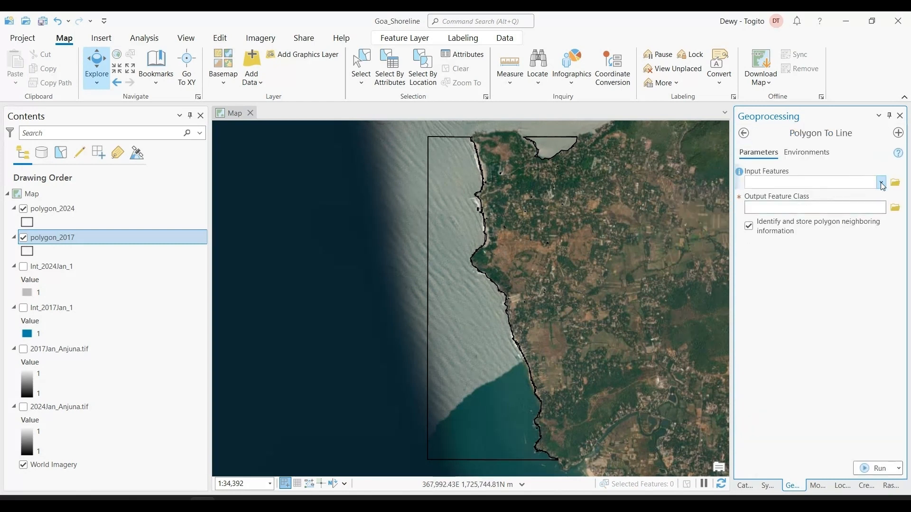
{"action": "left_click", "coordinate": [881, 183]}
{"action": "left_click", "coordinate": [844, 212]}
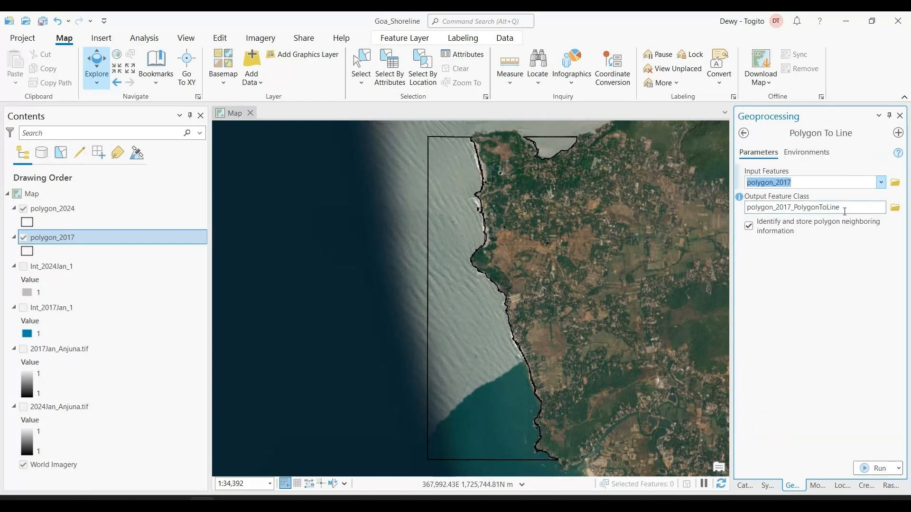
Name the output feature class Anjuna2017shoreline in the Goa_Shoreline geodatabase and run the 2017 polygon-to-line conversion
{"action": "left_click", "coordinate": [816, 207]}
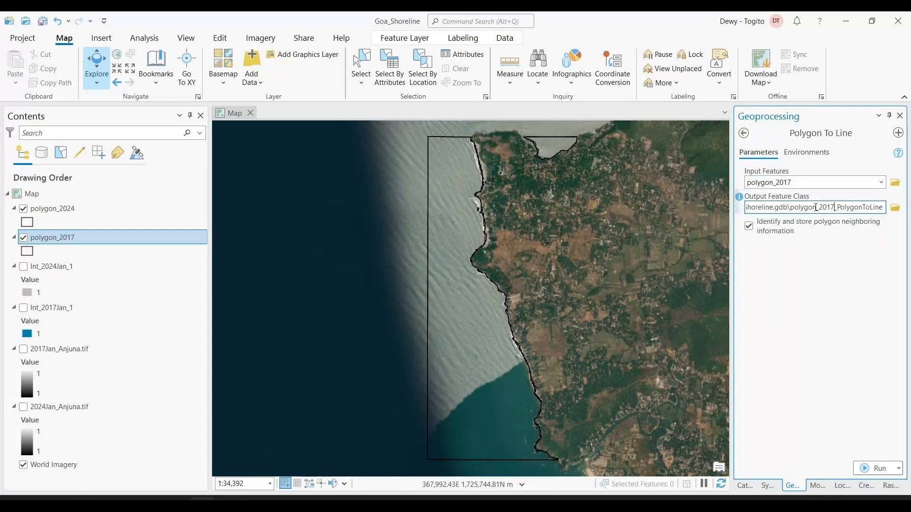
{"action": "left_click_drag", "start_coordinate": [790, 208], "coordinate": [909, 213]}
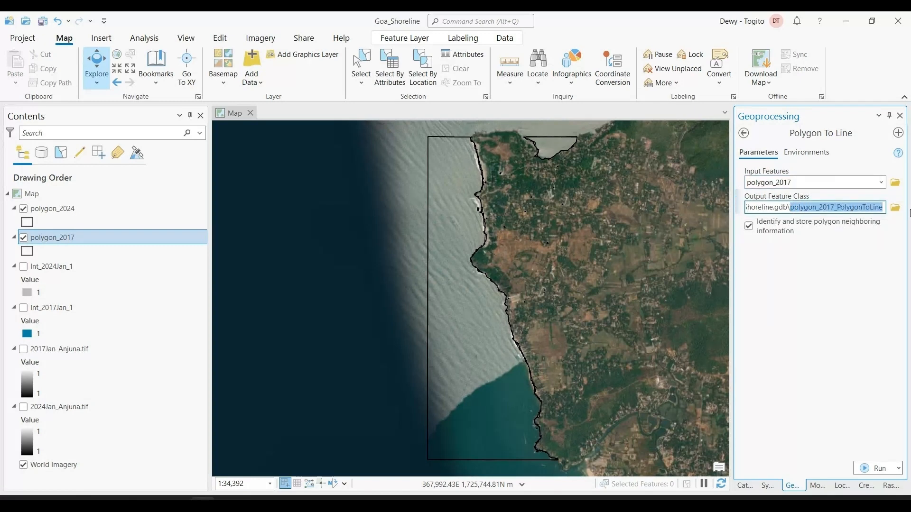
{"action": "type", "text": "Anjuna"}
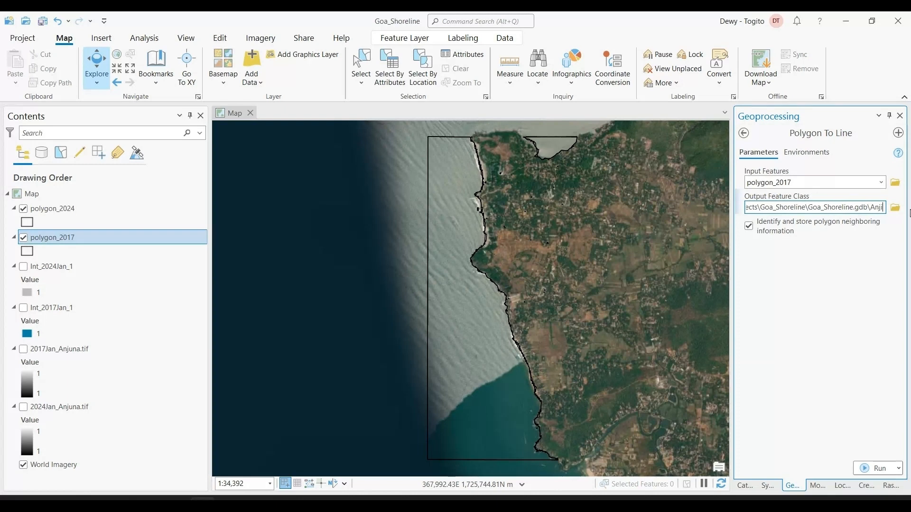
{"action": "type", "text": "20"}
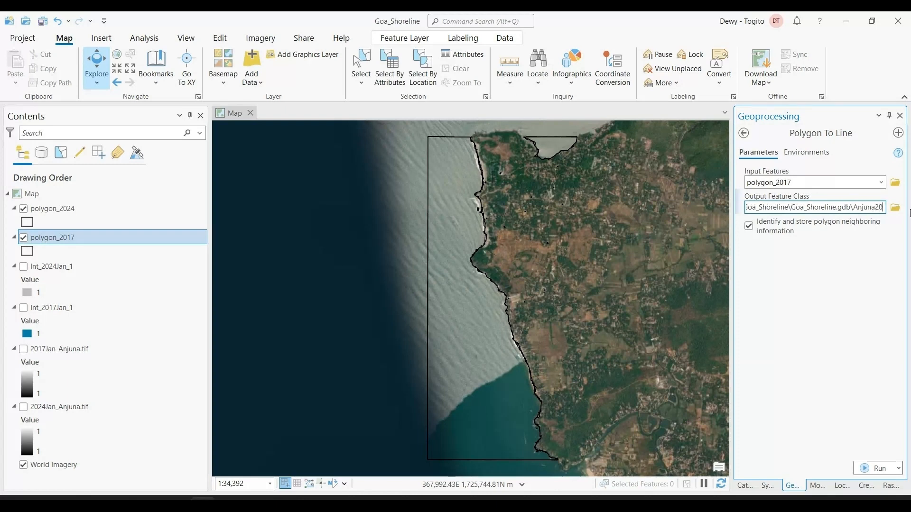
{"action": "type", "text": "17shore"}
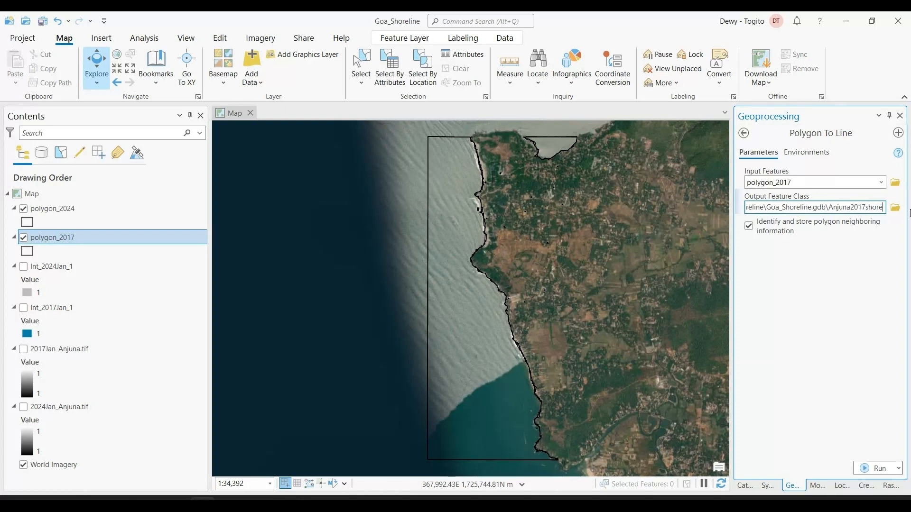
{"action": "type", "text": "line"}
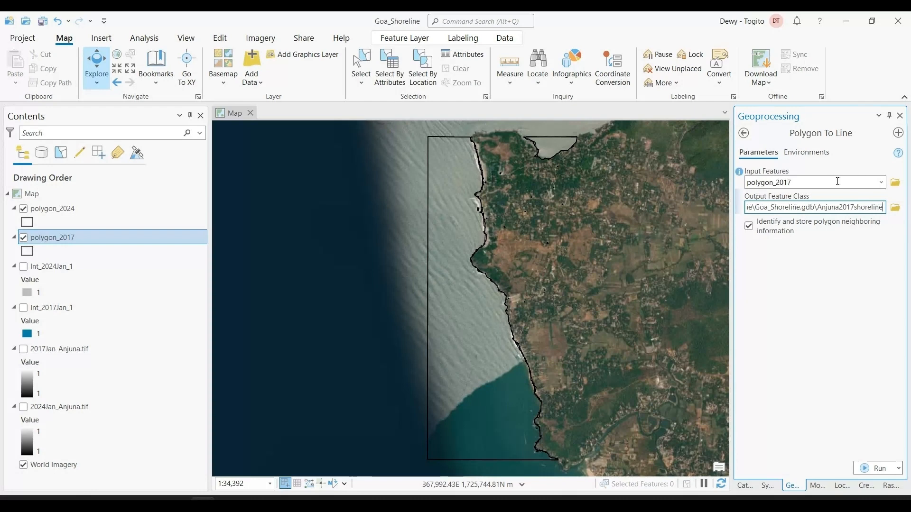
{"action": "double_click", "coordinate": [825, 208]}
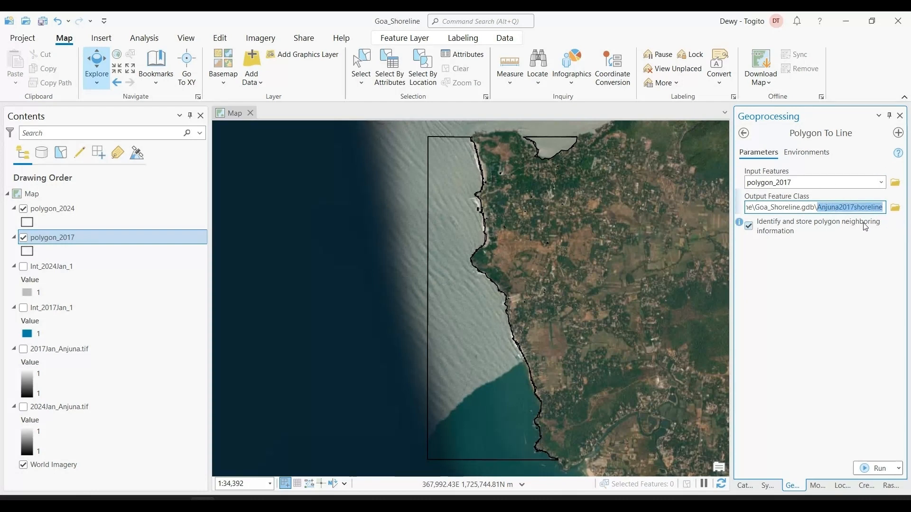
{"action": "left_click", "coordinate": [878, 466]}
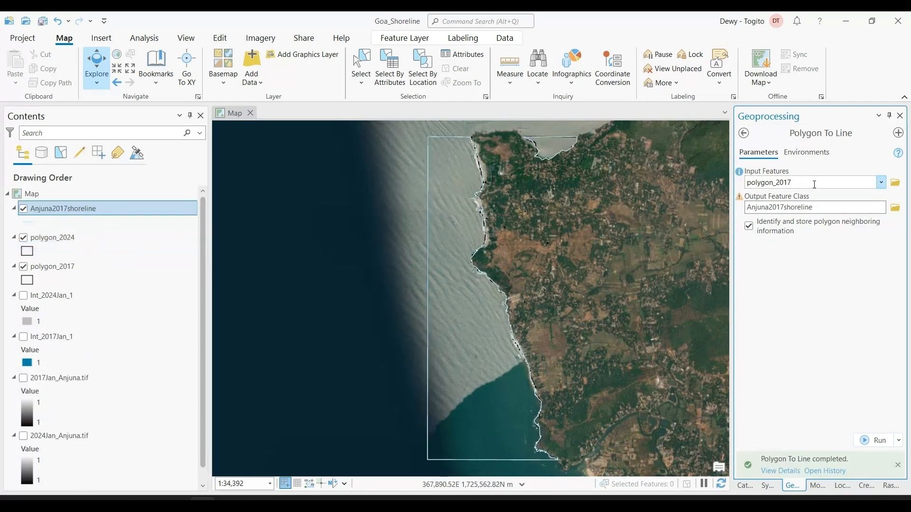
Convert polygon_2024 to lines with Polygon To Line, naming the output Anjuna2024shoreline
{"action": "left_click", "coordinate": [881, 183]}
{"action": "left_click", "coordinate": [787, 194]}
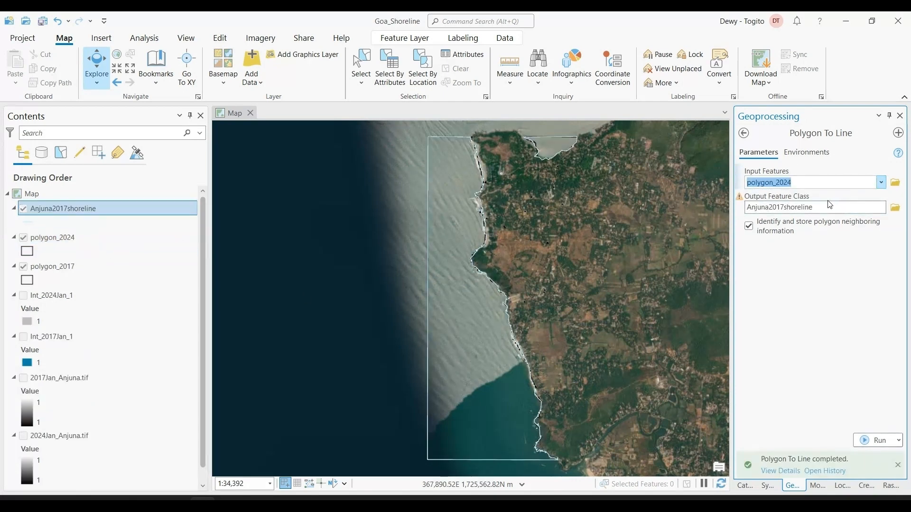
{"action": "left_click", "coordinate": [805, 210]}
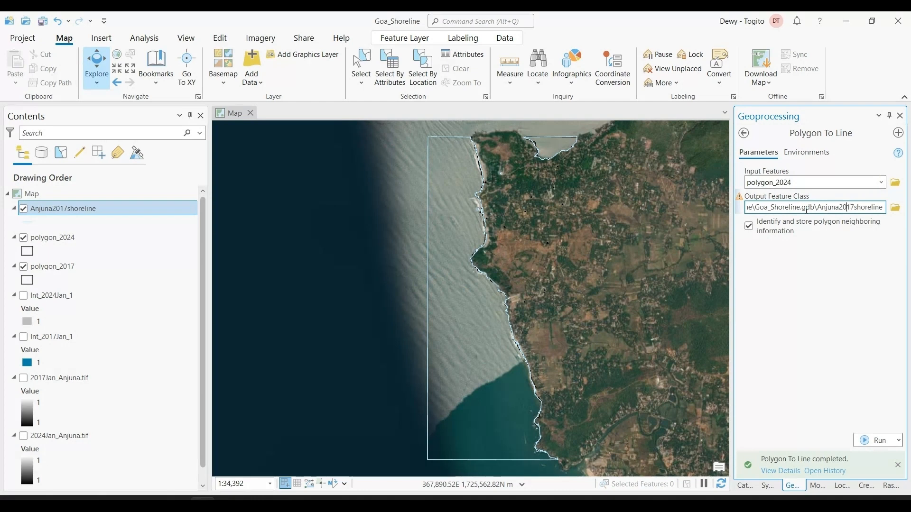
{"action": "type", "text": "24"}
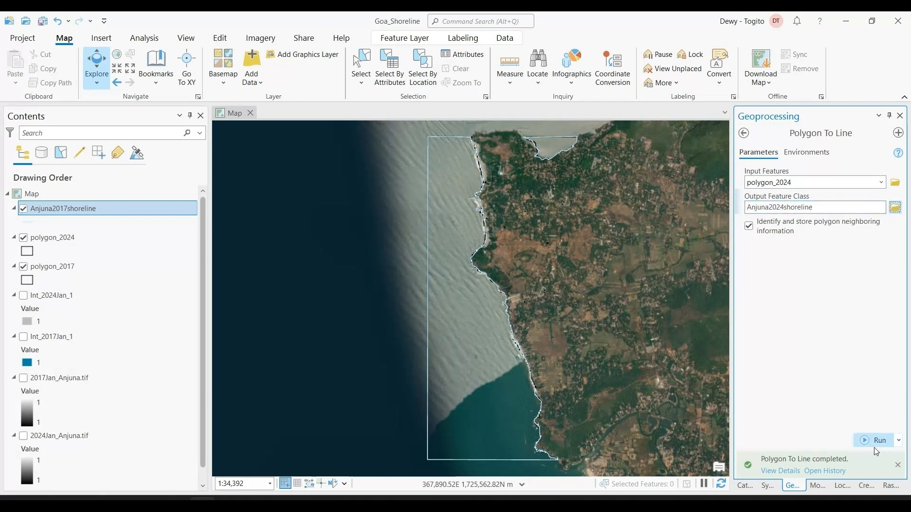
{"action": "left_click", "coordinate": [875, 440]}
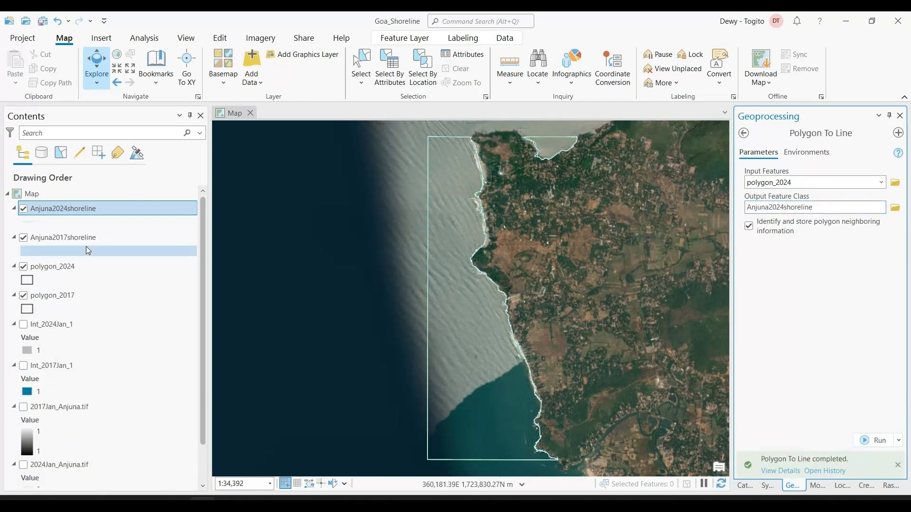
Place Anjuna2017shoreline above Anjuna2024shoreline in the drawing order and apply a red line color to it
{"action": "left_click_drag", "start_coordinate": [88, 246], "coordinate": [82, 204]}
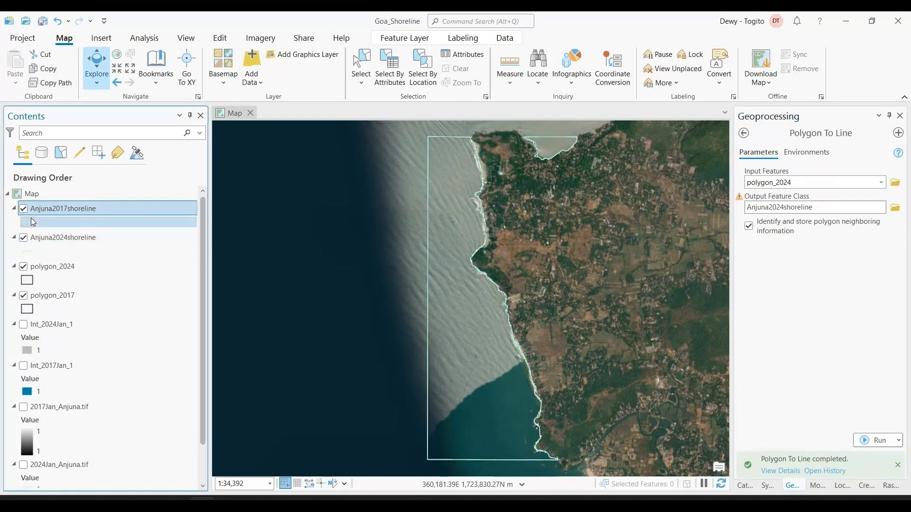
{"action": "left_click", "coordinate": [30, 220]}
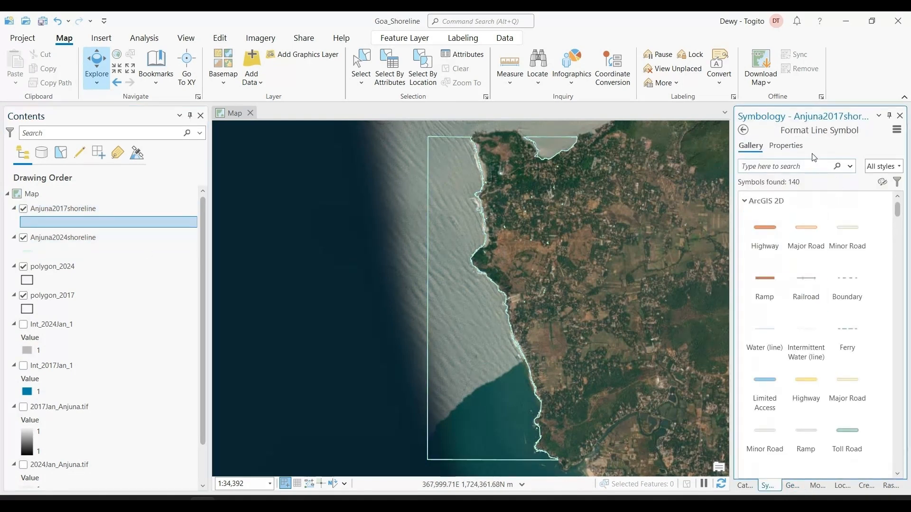
{"action": "left_click", "coordinate": [785, 145]}
{"action": "left_click", "coordinate": [892, 205]}
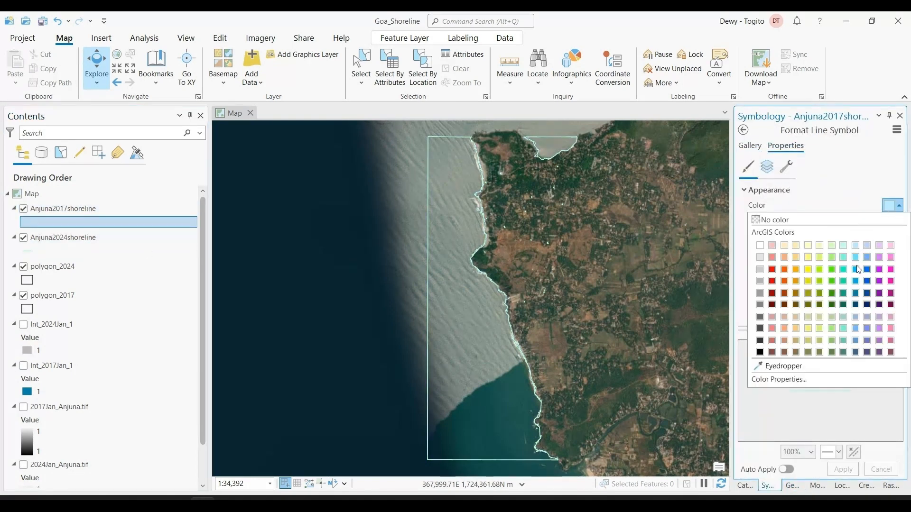
{"action": "left_click", "coordinate": [772, 270]}
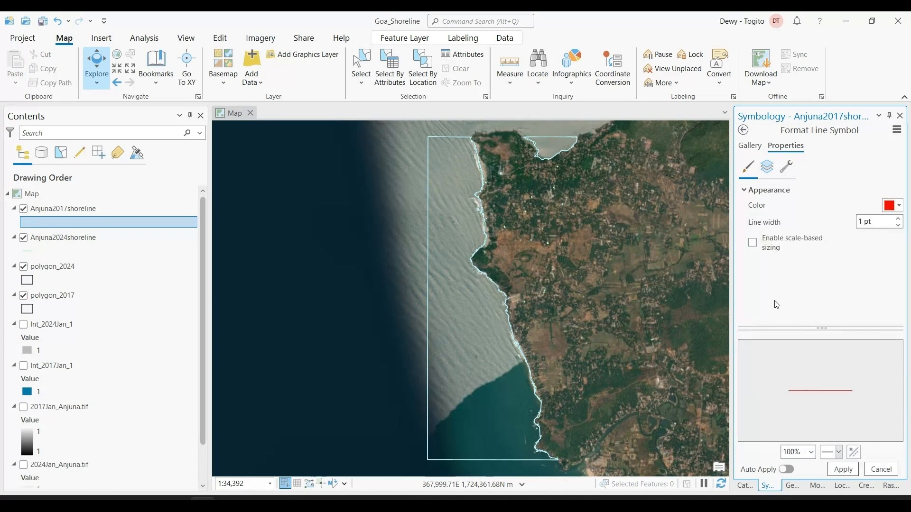
{"action": "left_click", "coordinate": [842, 469]}
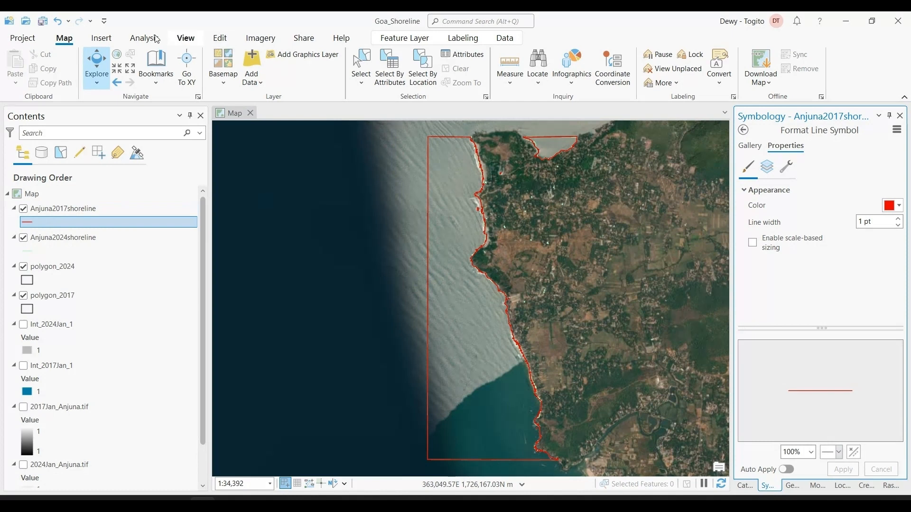
Select the outer boundary, the northern inlet line and the coastline of Anjuna2017shoreline on the map to check how the lines are split
{"action": "left_click", "coordinate": [356, 67]}
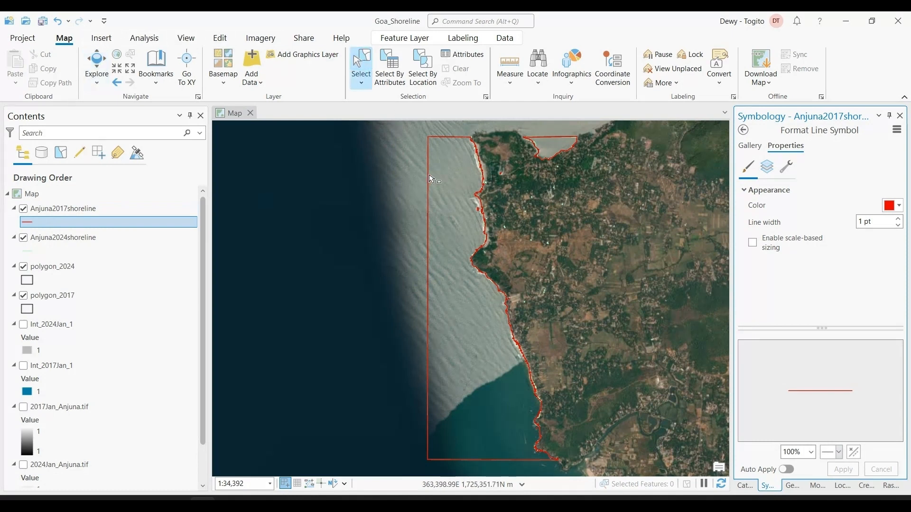
{"action": "left_click", "coordinate": [431, 179]}
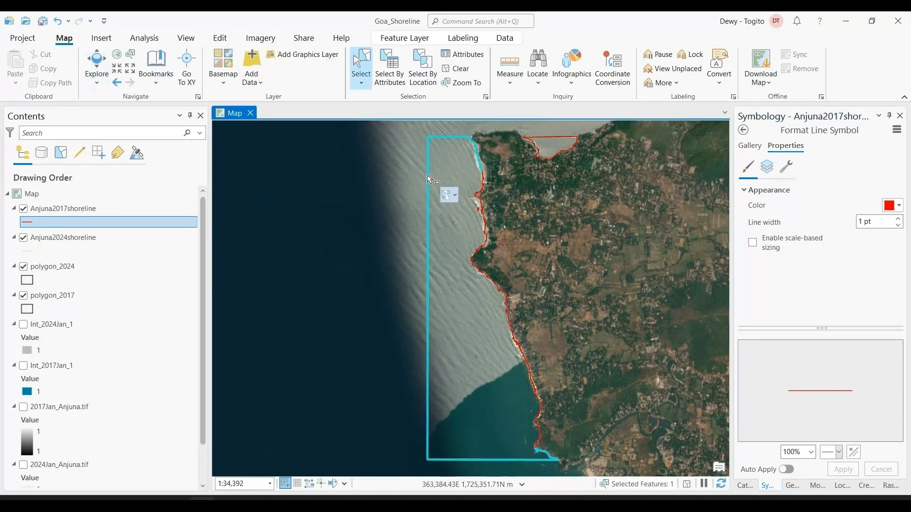
{"action": "left_click", "coordinate": [556, 142]}
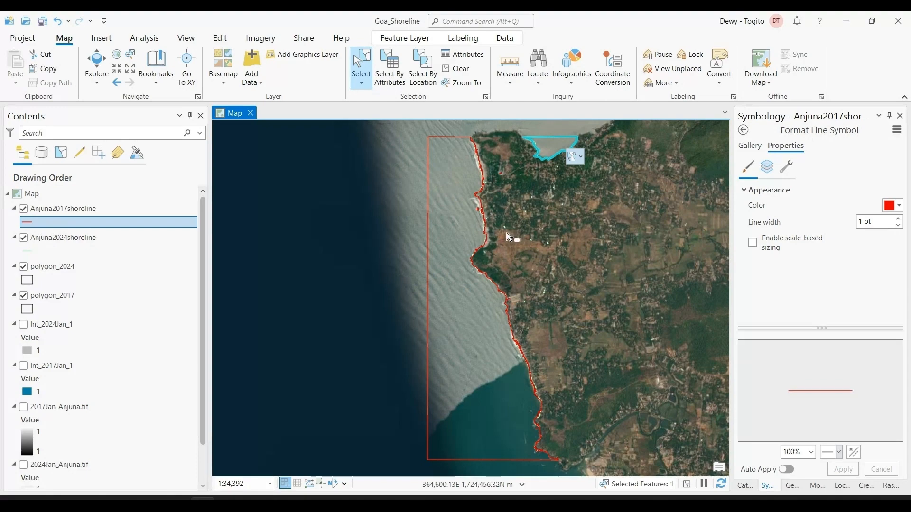
{"action": "scroll", "coordinate": [509, 237], "scroll_direction": "up", "scroll_amount": 3}
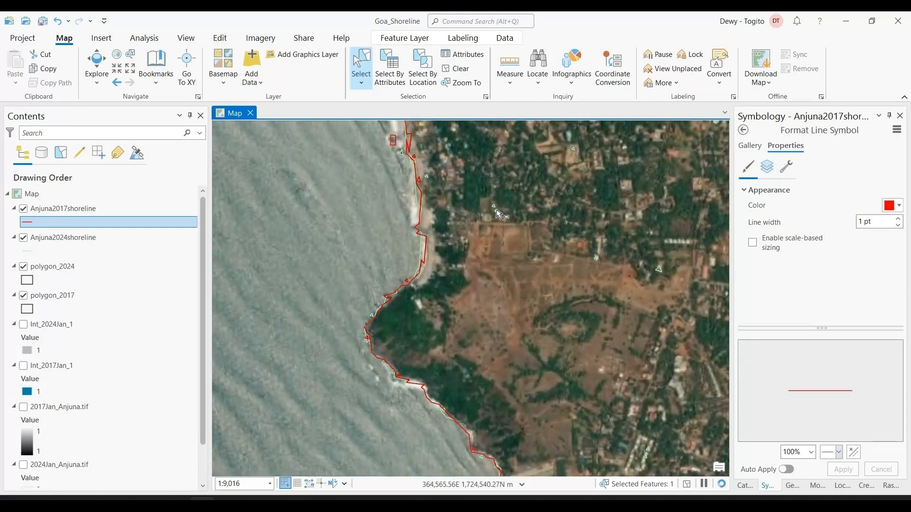
{"action": "scroll", "coordinate": [425, 208], "scroll_direction": "down", "scroll_amount": 4}
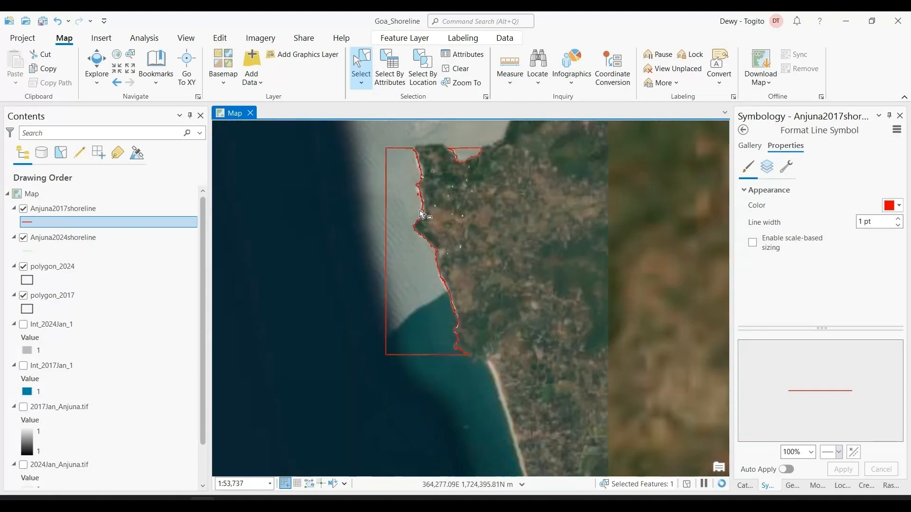
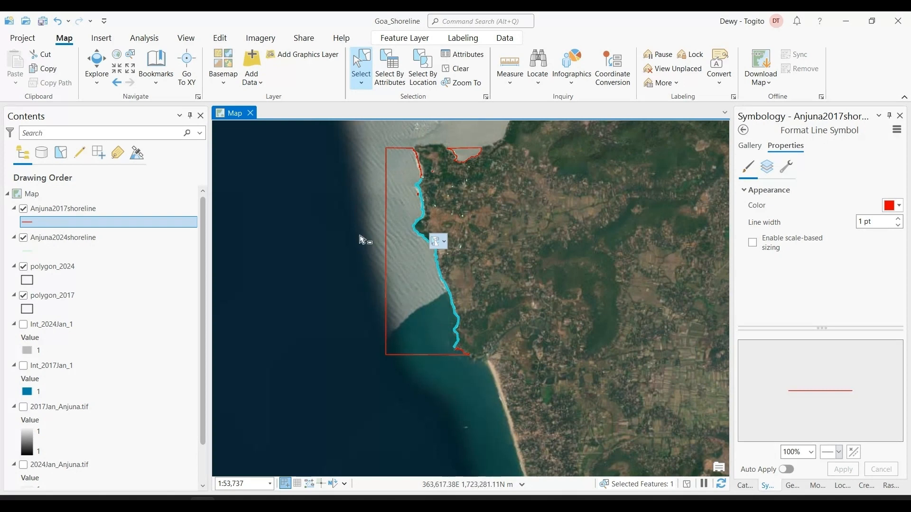
Open the attribute table of Anjuna2017shoreline and locate the selected coastline record
{"action": "left_click", "coordinate": [110, 209]}
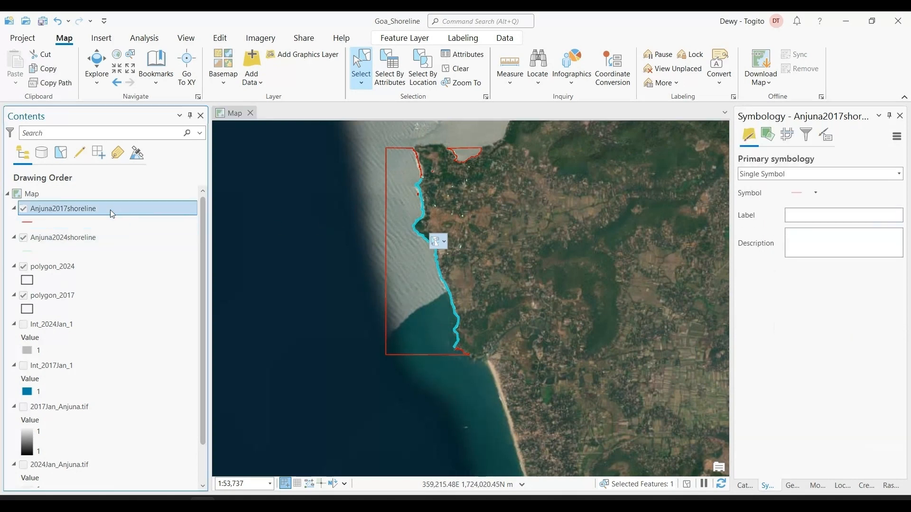
{"action": "right_click", "coordinate": [110, 210]}
{"action": "left_click", "coordinate": [149, 148]}
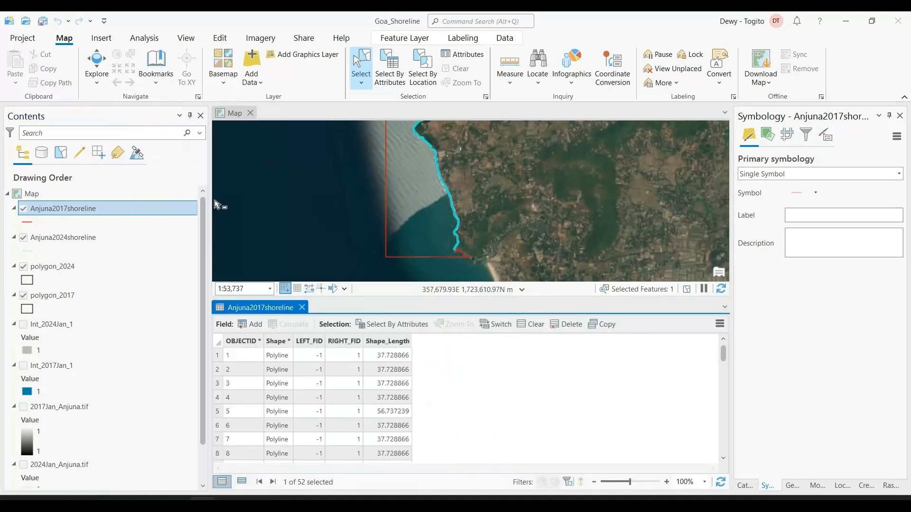
{"action": "scroll", "coordinate": [281, 368], "scroll_direction": "down", "scroll_amount": 12}
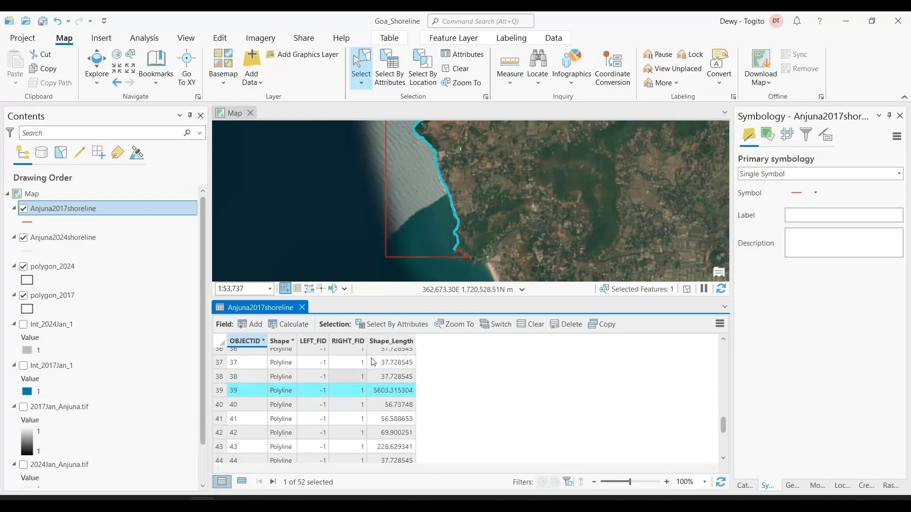
{"action": "scroll", "coordinate": [467, 224], "scroll_direction": "down", "scroll_amount": 1}
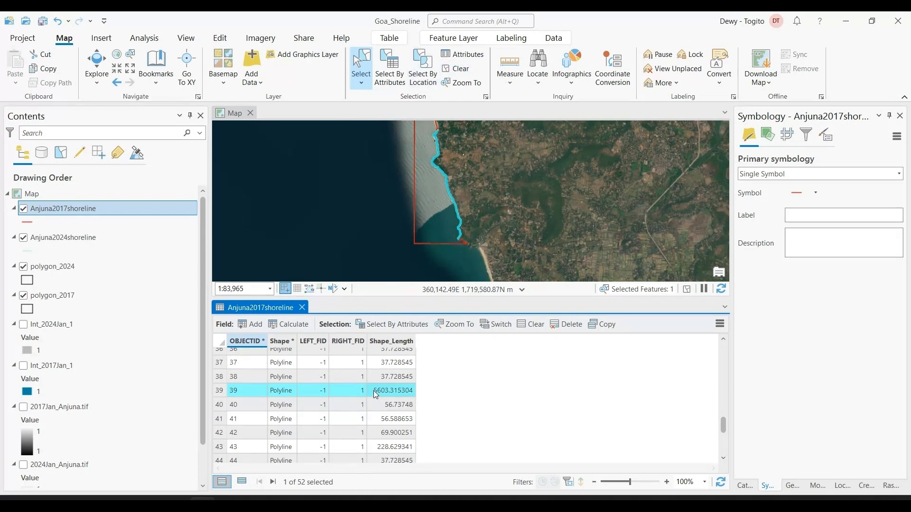
Clear the selection, sort the Anjuna2017shoreline table by Shape_Length in descending order, and check the longest record on the map
{"action": "left_click", "coordinate": [456, 68]}
{"action": "double_click", "coordinate": [375, 343]}
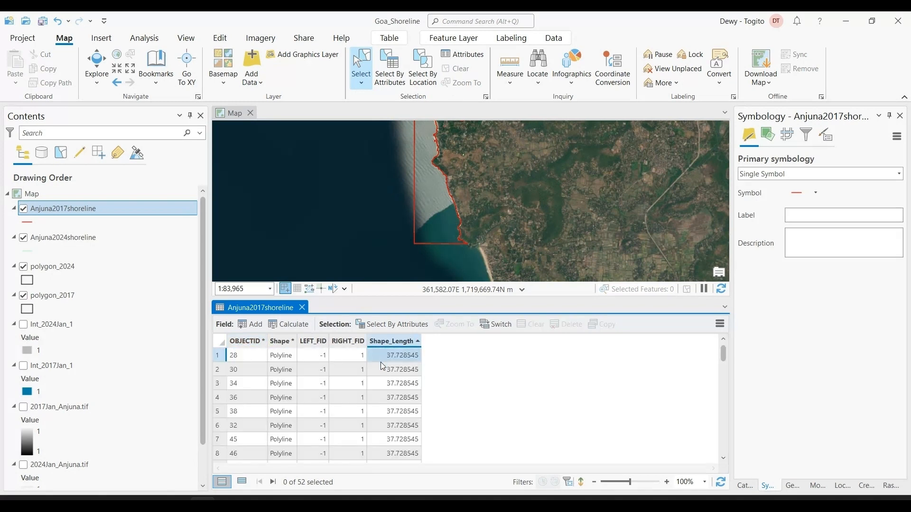
{"action": "double_click", "coordinate": [389, 340]}
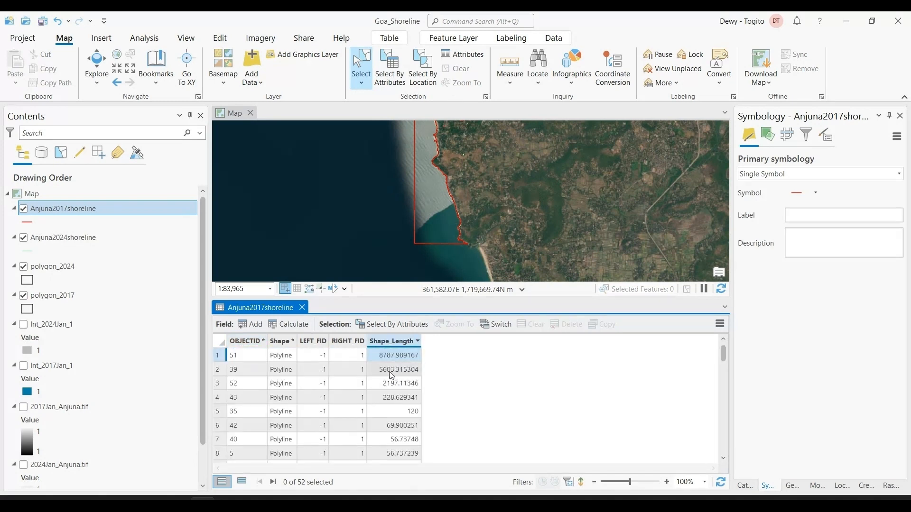
{"action": "left_click", "coordinate": [218, 357]}
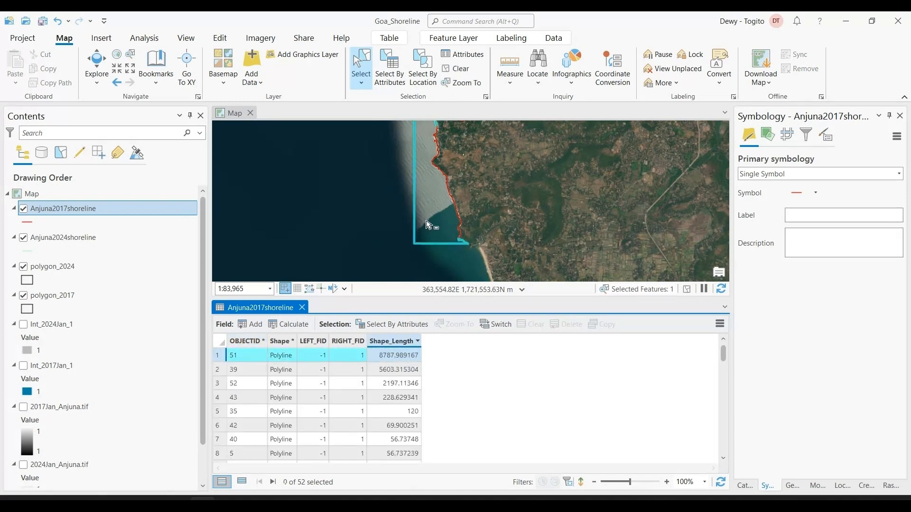
{"action": "left_click", "coordinate": [454, 68]}
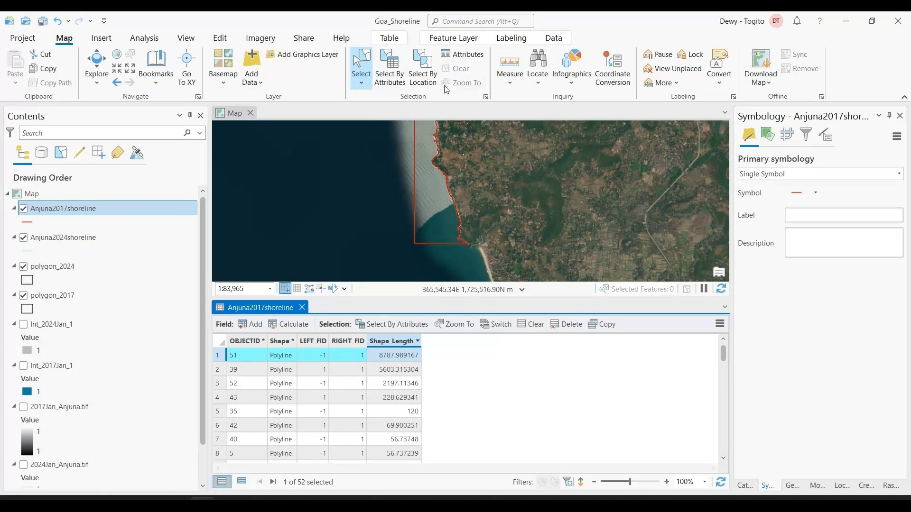
Delete every Anjuna2017shoreline record except the coastline with OBJECTID 39
{"action": "left_click", "coordinate": [217, 357]}
{"action": "key", "text": "ctrl+a"}
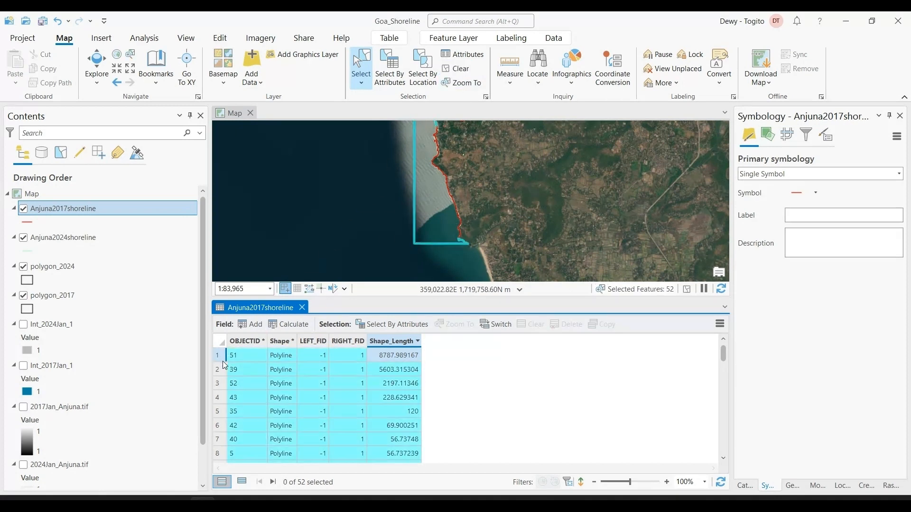
{"action": "left_click", "coordinate": [217, 373], "text": "ctrl"}
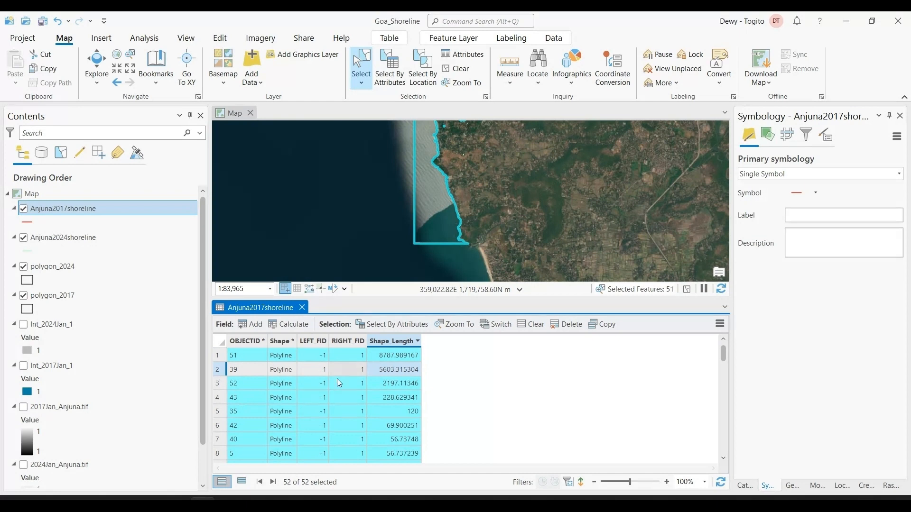
{"action": "left_click", "coordinate": [565, 327]}
{"action": "left_click", "coordinate": [486, 286]}
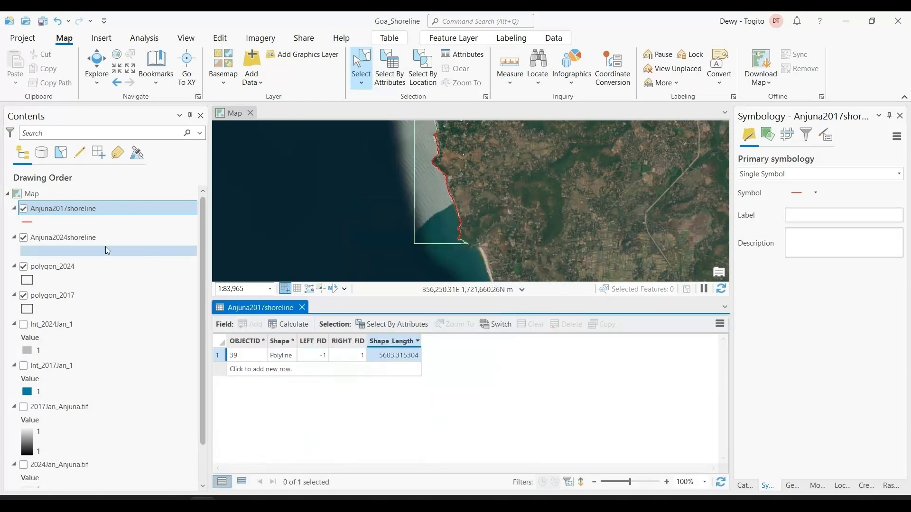
Hide the Anjuna2024shoreline, polygon_2024 and polygon_2017 layers on the map
{"action": "left_click", "coordinate": [23, 238]}
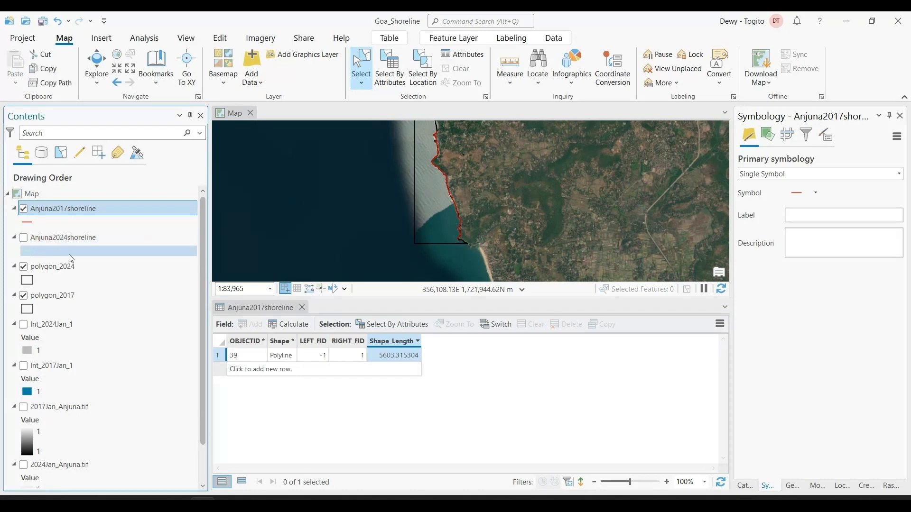
{"action": "left_click", "coordinate": [23, 266]}
{"action": "left_click", "coordinate": [23, 296]}
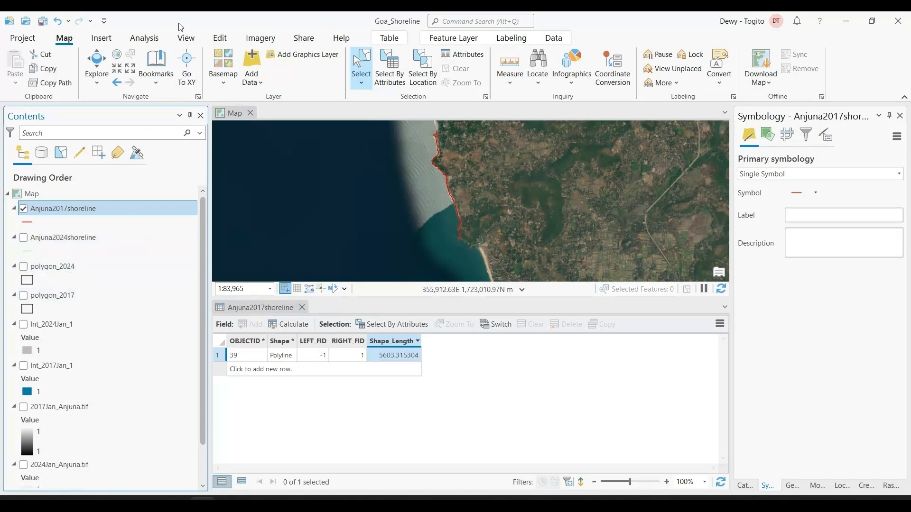
Save the edits to Anjuna2017shoreline and close its attribute table
{"action": "left_click", "coordinate": [220, 38]}
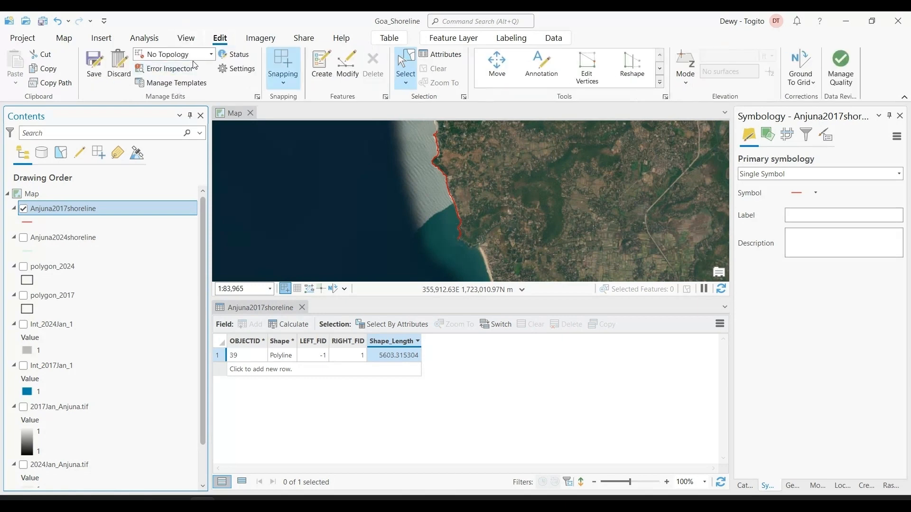
{"action": "left_click", "coordinate": [92, 64]}
{"action": "left_click", "coordinate": [454, 272]}
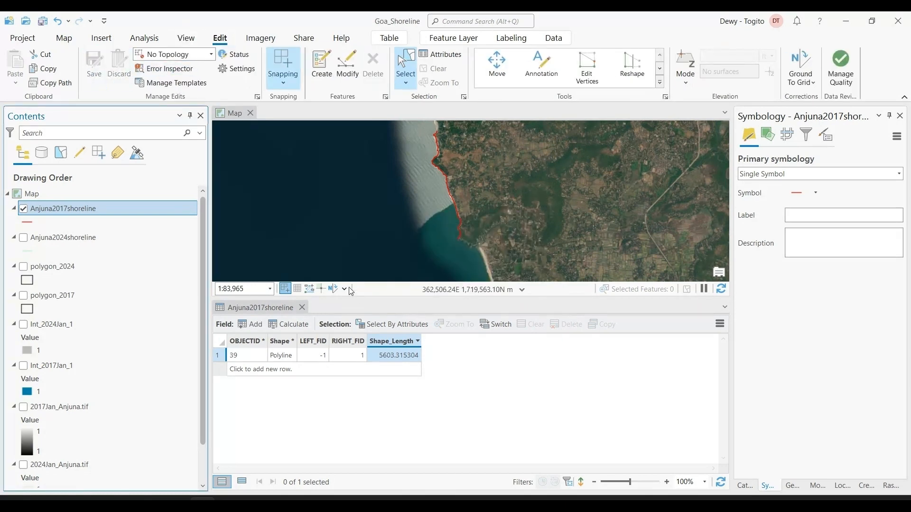
{"action": "left_click", "coordinate": [301, 313]}
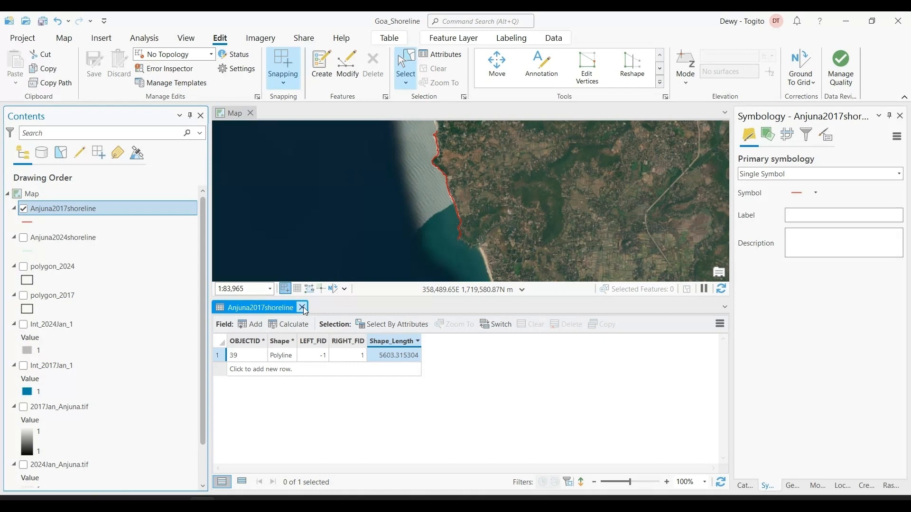
{"action": "left_click", "coordinate": [302, 307]}
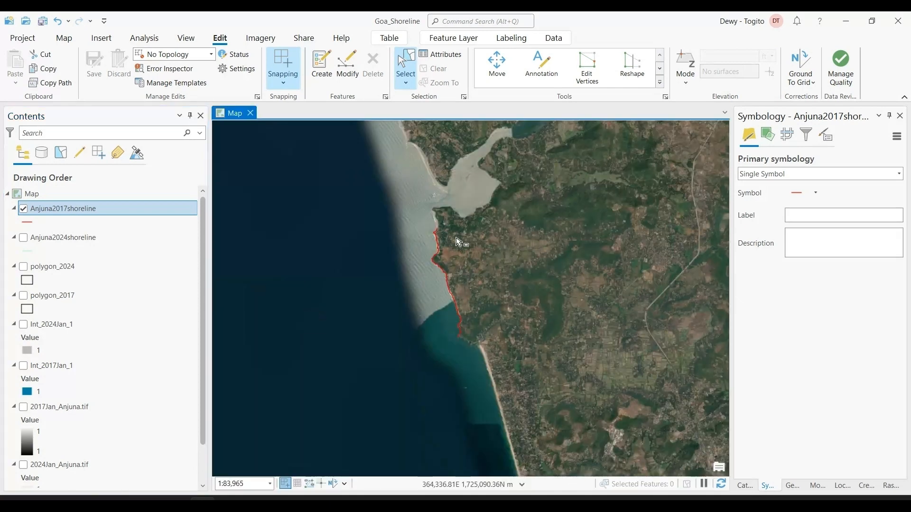
Show Anjuna2024shoreline, hide Anjuna2017shoreline, and select the 2024 coastline feature on the map
{"action": "left_click", "coordinate": [23, 237]}
{"action": "left_click", "coordinate": [23, 209]}
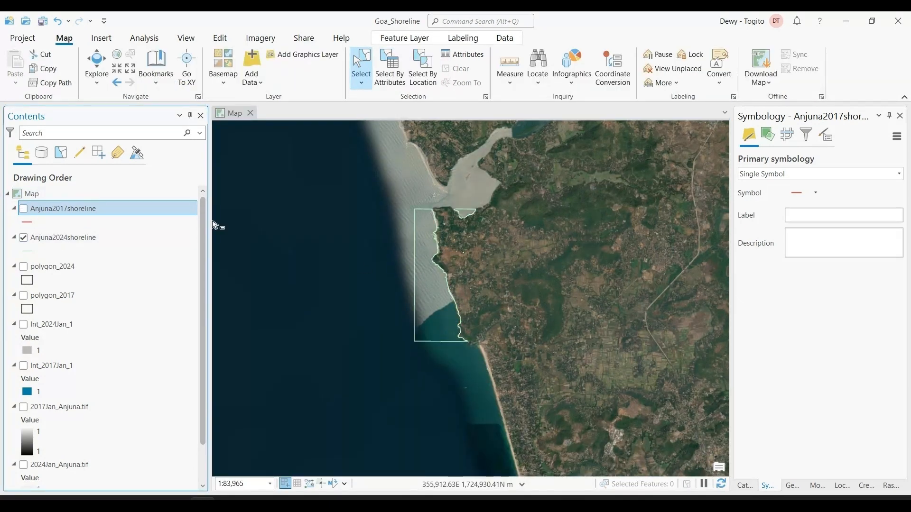
{"action": "scroll", "coordinate": [456, 254], "scroll_direction": "up", "scroll_amount": 3}
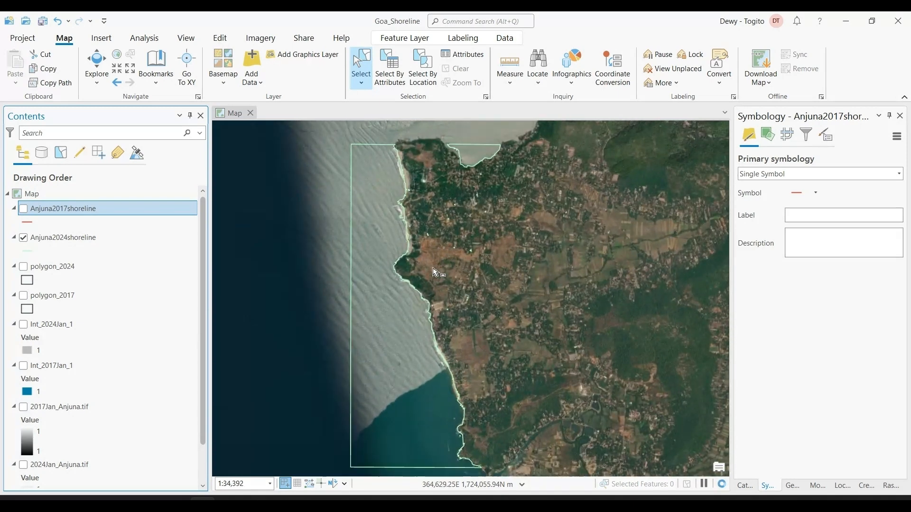
{"action": "left_click", "coordinate": [409, 241]}
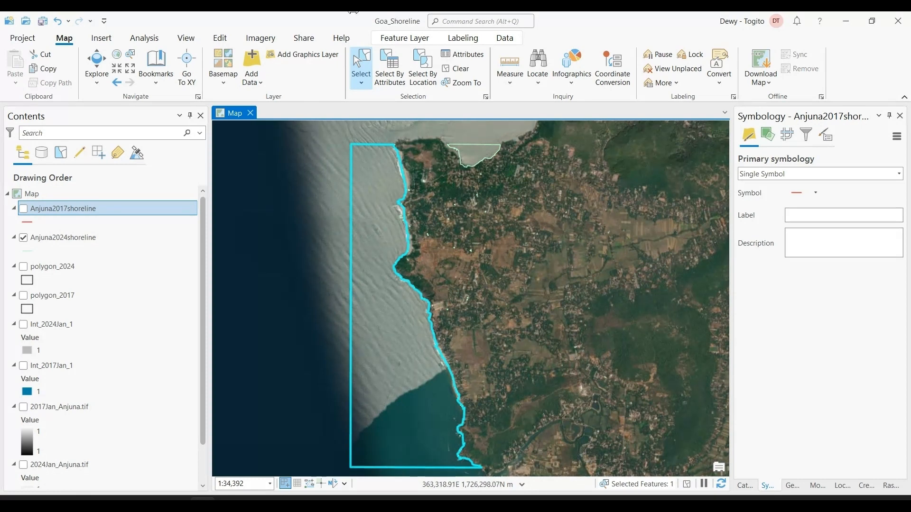
{"action": "right_click", "coordinate": [98, 210]}
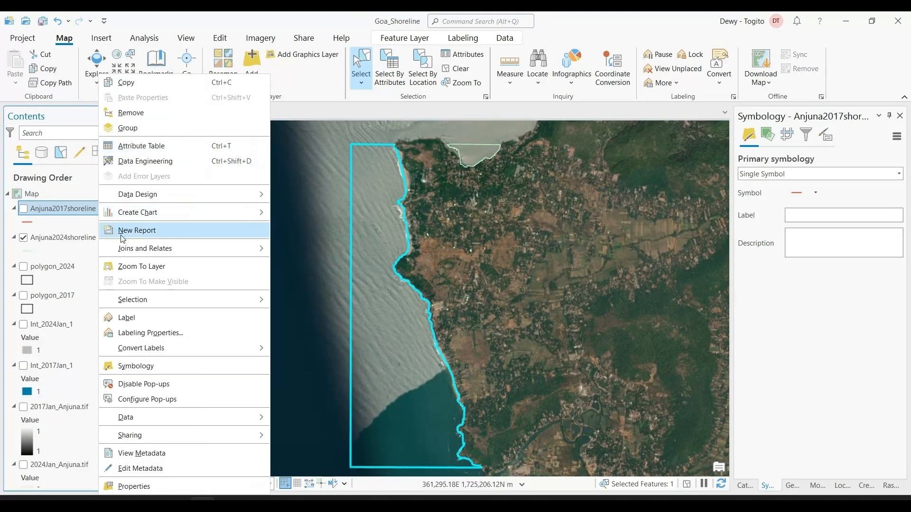
{"action": "left_click", "coordinate": [136, 144]}
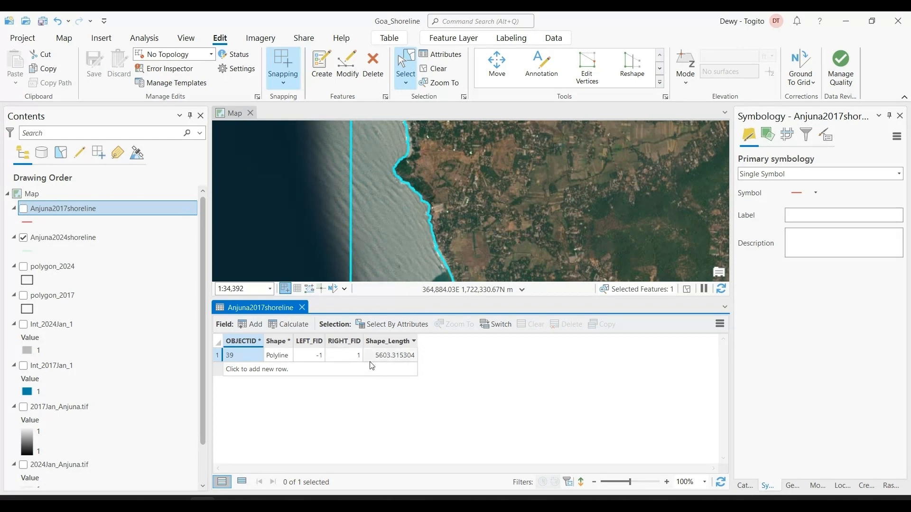
{"action": "left_click", "coordinate": [302, 308]}
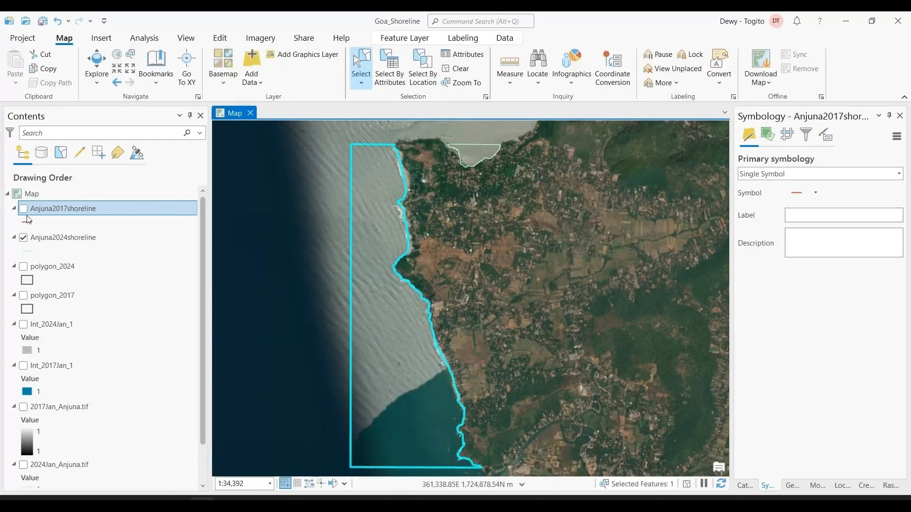
{"action": "left_click", "coordinate": [22, 210]}
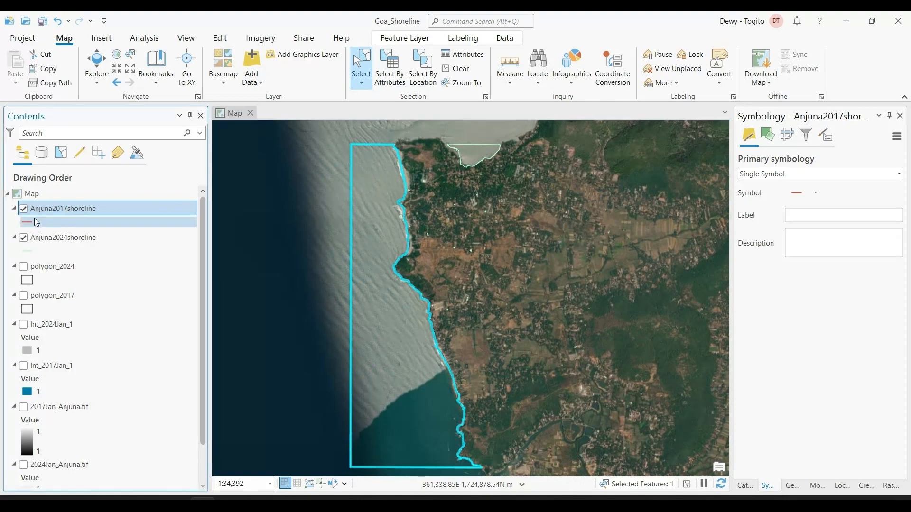
{"action": "left_click", "coordinate": [23, 209]}
Examine the selected coastline record in the Anjuna2024shoreline attribute table, close the table and clear the selection
{"action": "left_click", "coordinate": [39, 236]}
{"action": "right_click", "coordinate": [38, 236]}
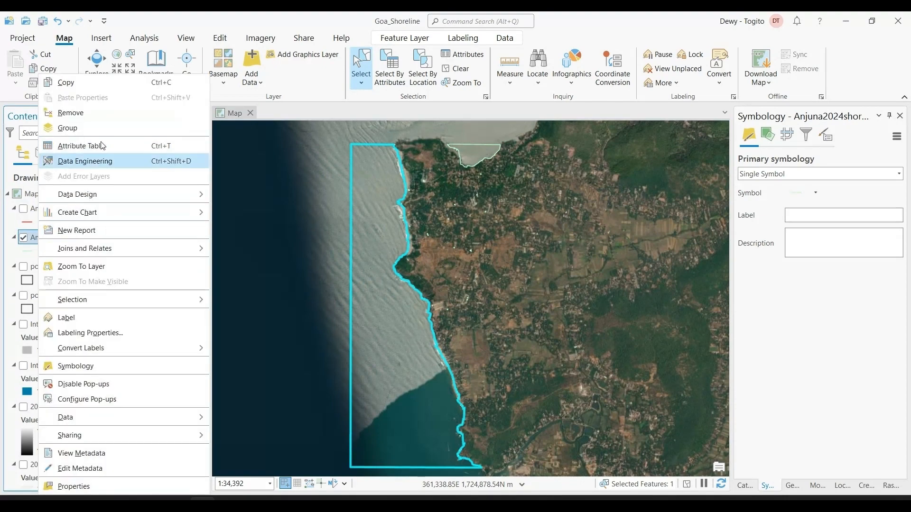
{"action": "left_click", "coordinate": [101, 146]}
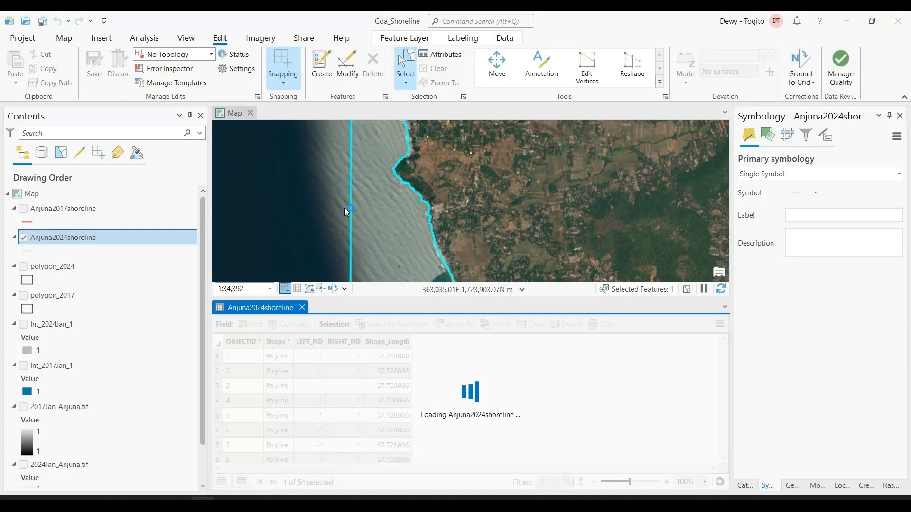
{"action": "scroll", "coordinate": [384, 378], "scroll_direction": "down", "scroll_amount": 15}
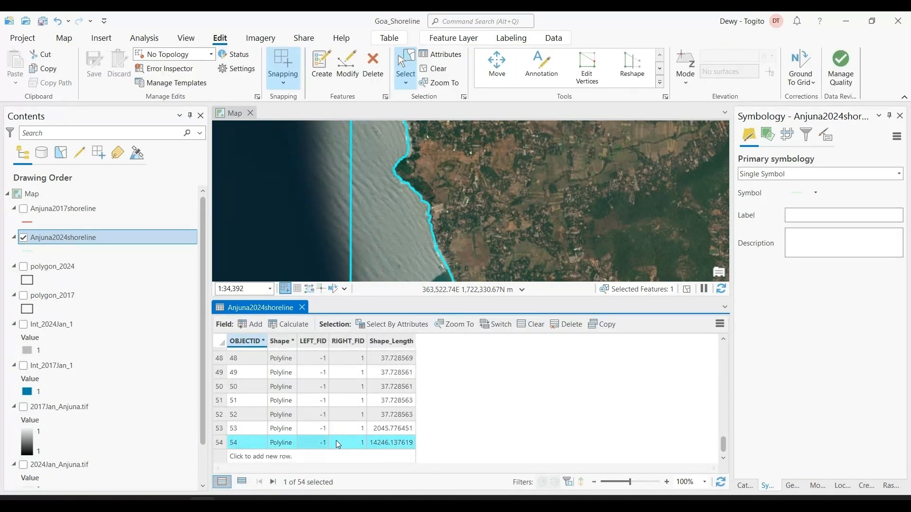
{"action": "left_click", "coordinate": [302, 308]}
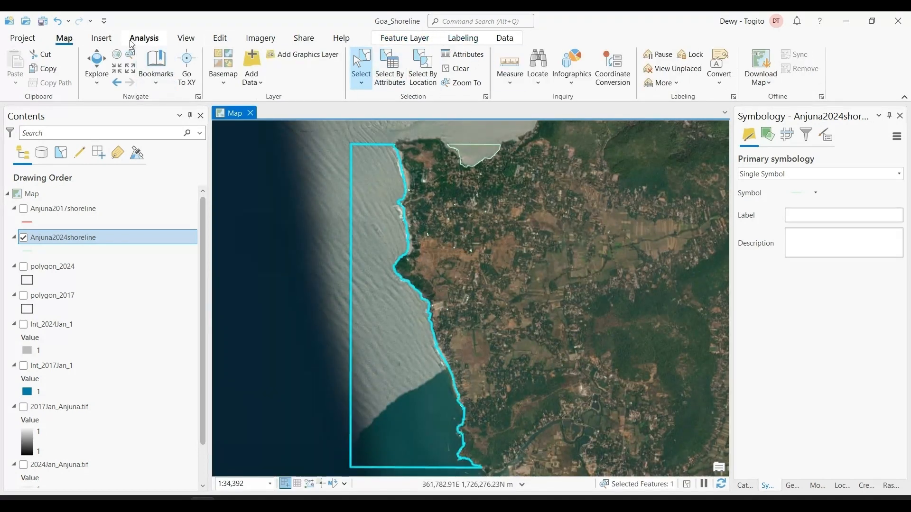
{"action": "left_click", "coordinate": [464, 71]}
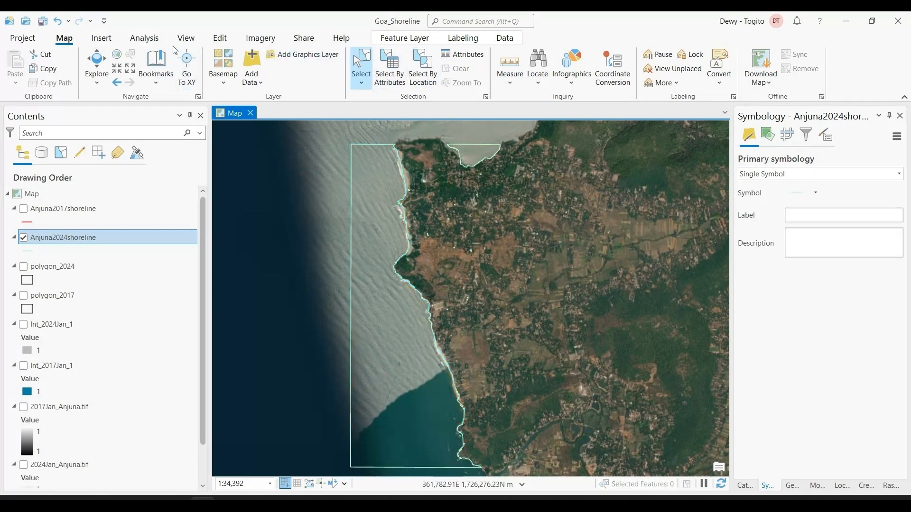
Split the Anjuna2024shoreline coastline feature with a short cutting line across the coast near its northern end
{"action": "left_click", "coordinate": [219, 39]}
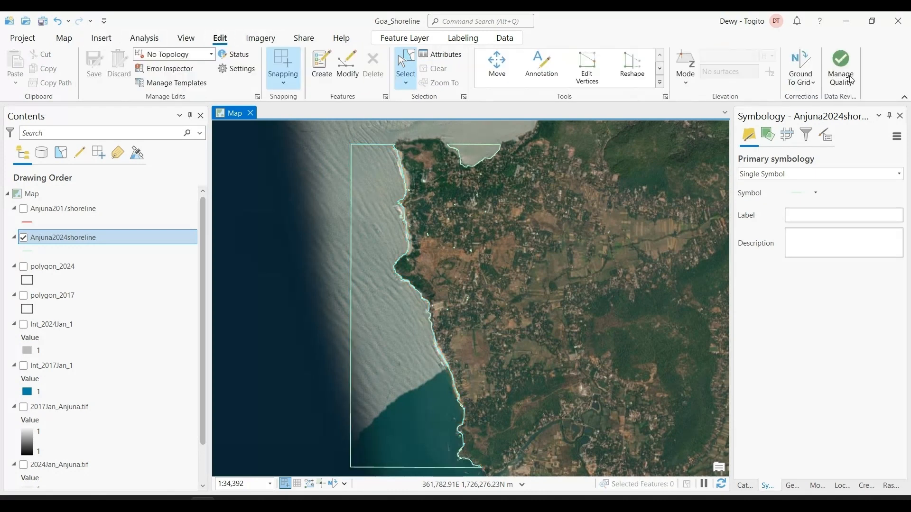
{"action": "left_click", "coordinate": [660, 83]}
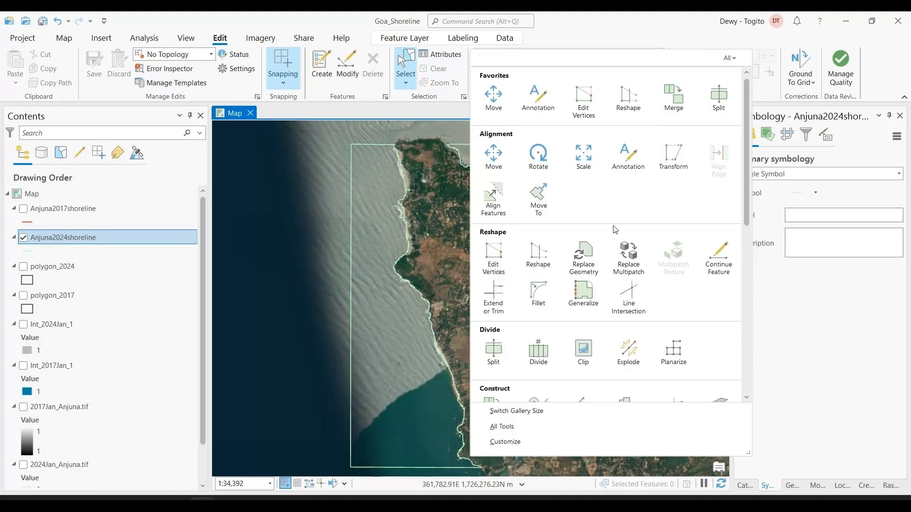
{"action": "left_click", "coordinate": [493, 354]}
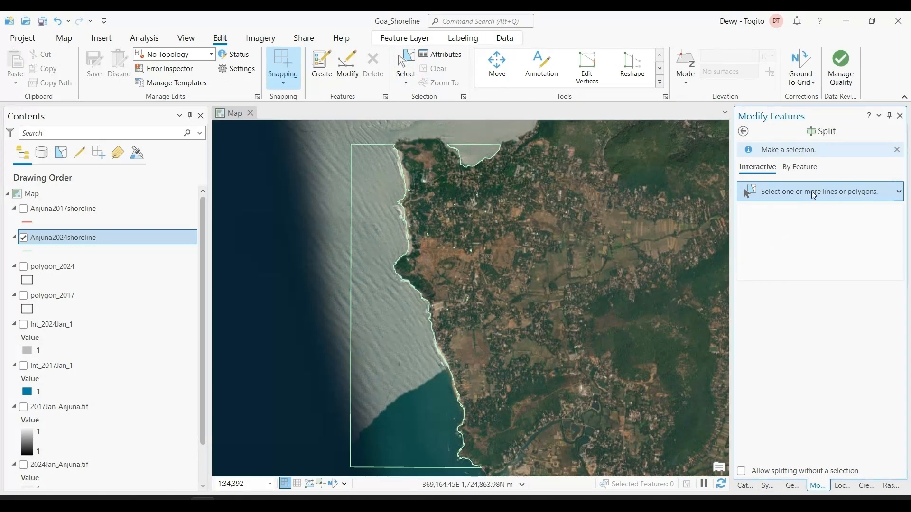
{"action": "left_click", "coordinate": [375, 145]}
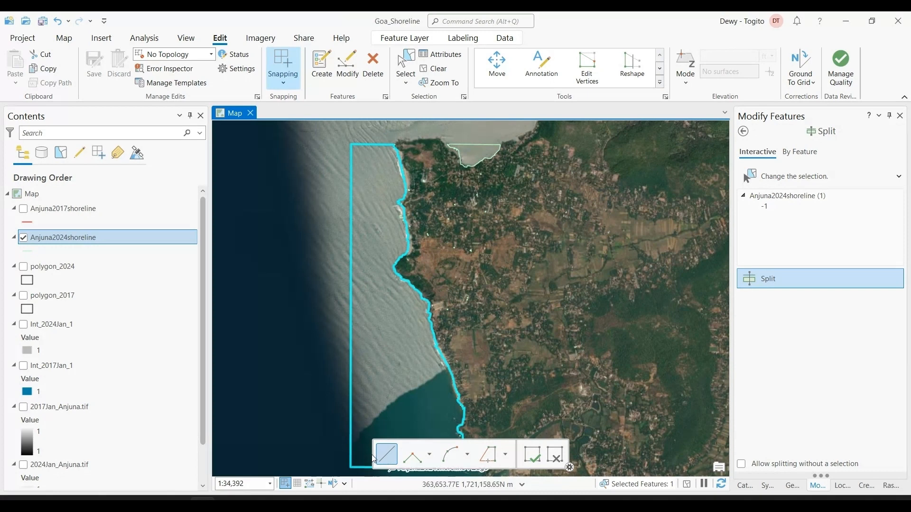
{"action": "left_click", "coordinate": [380, 163]}
{"action": "left_click", "coordinate": [416, 149]}
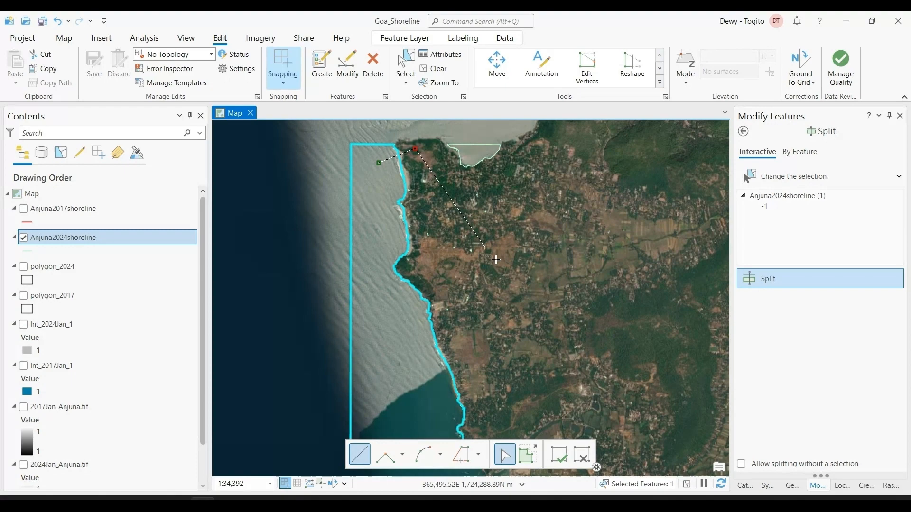
{"action": "left_click", "coordinate": [554, 462]}
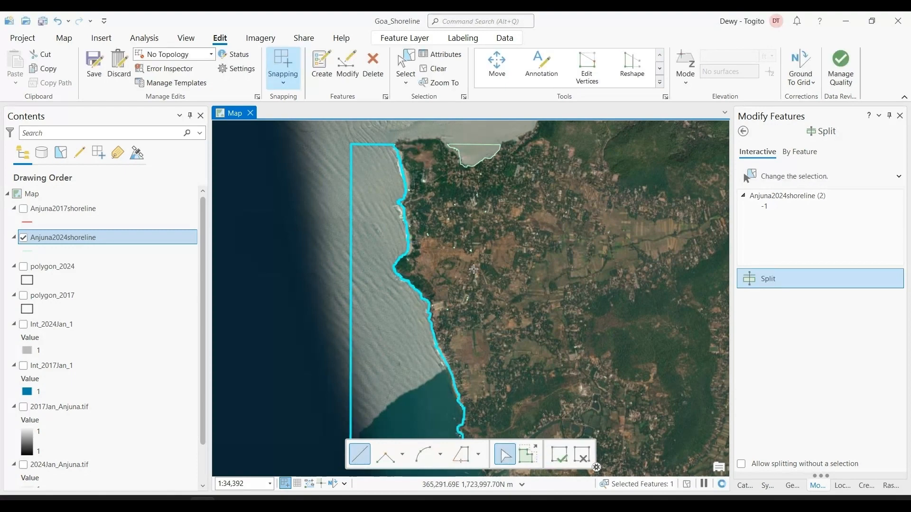
Split the 2024 coastline feature again with a cutting line across the coast just above its southern end
{"action": "scroll", "coordinate": [522, 335], "scroll_direction": "down", "scroll_amount": 3}
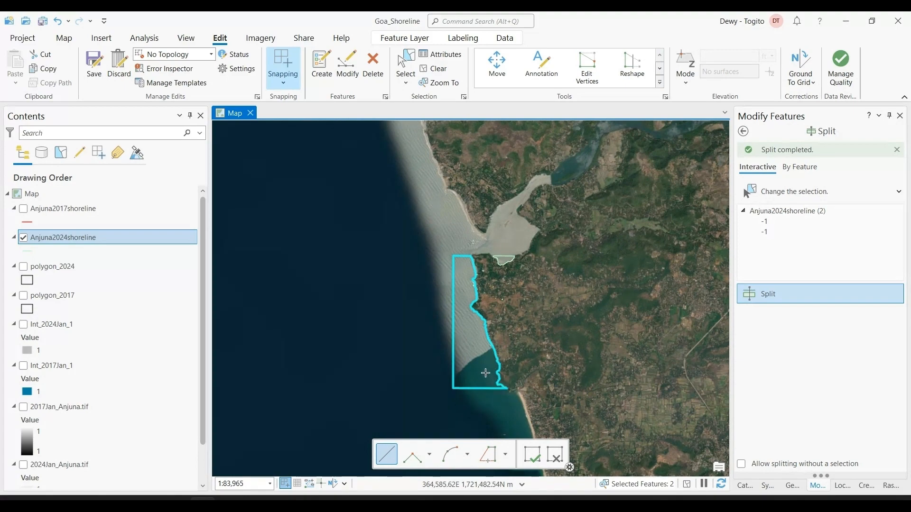
{"action": "scroll", "coordinate": [485, 374], "scroll_direction": "up", "scroll_amount": 3}
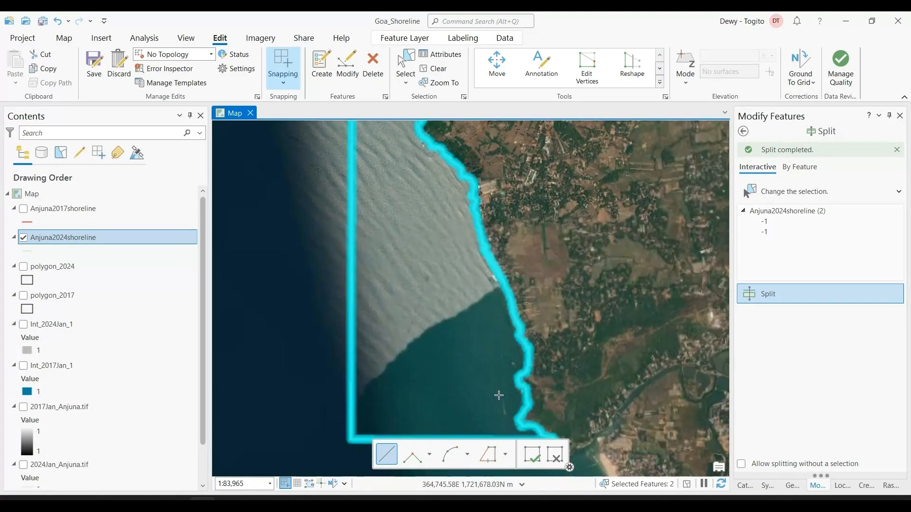
{"action": "left_click", "coordinate": [508, 432]}
{"action": "left_click", "coordinate": [568, 396]}
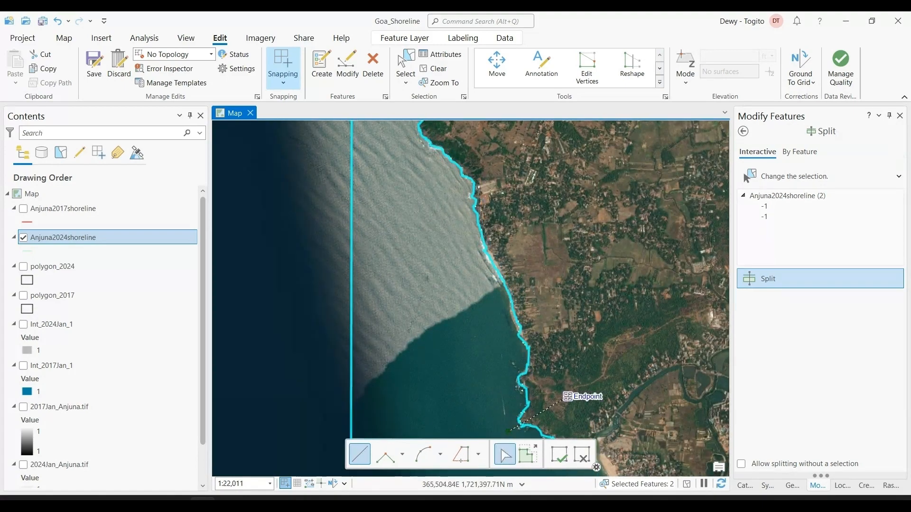
{"action": "left_click", "coordinate": [564, 458]}
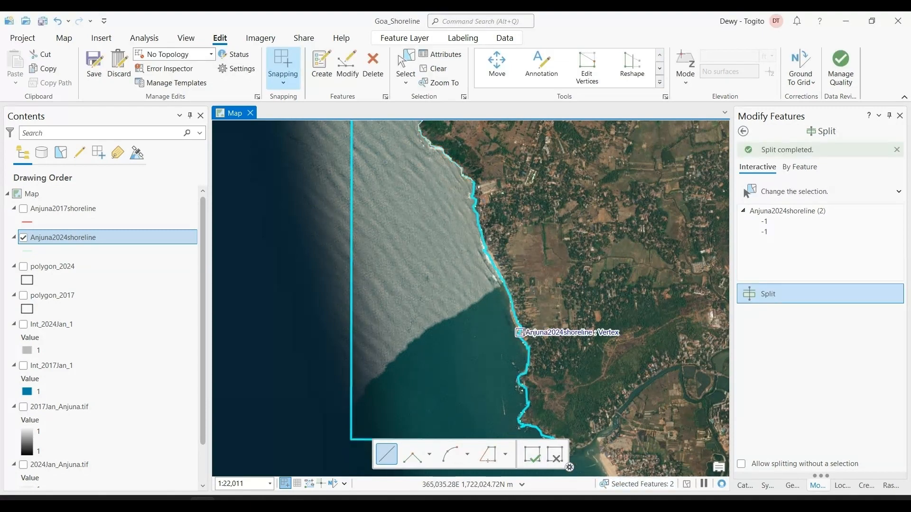
{"action": "left_click", "coordinate": [537, 461]}
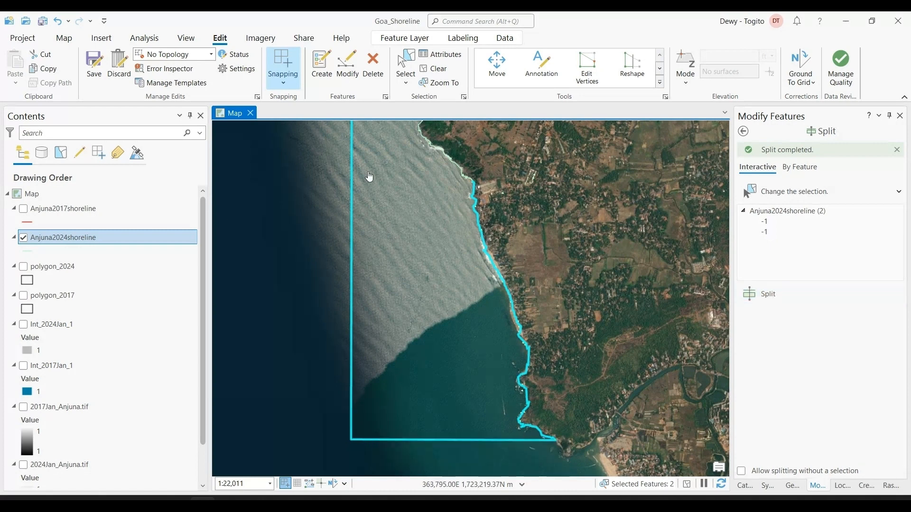
Save the split edits to Anjuna2024shoreline and clear the feature selection
{"action": "left_click", "coordinate": [98, 72]}
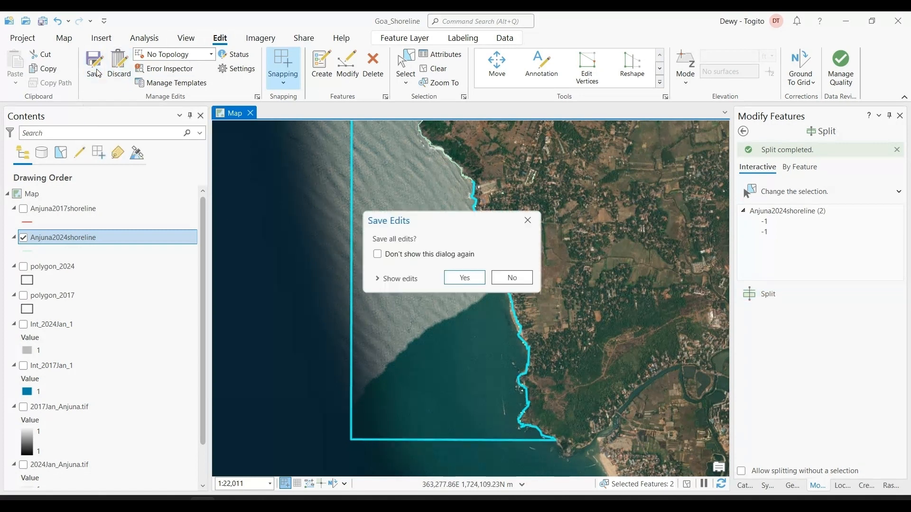
{"action": "left_click", "coordinate": [463, 277]}
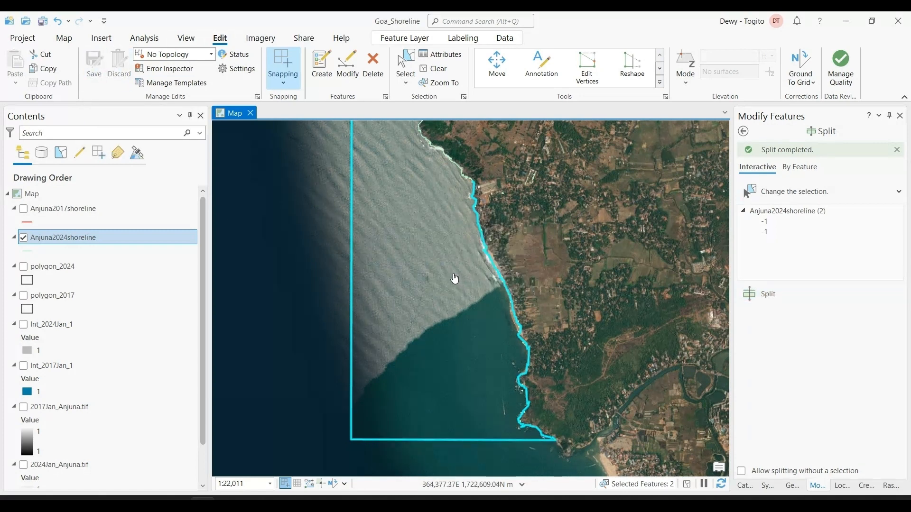
{"action": "left_click", "coordinate": [432, 68]}
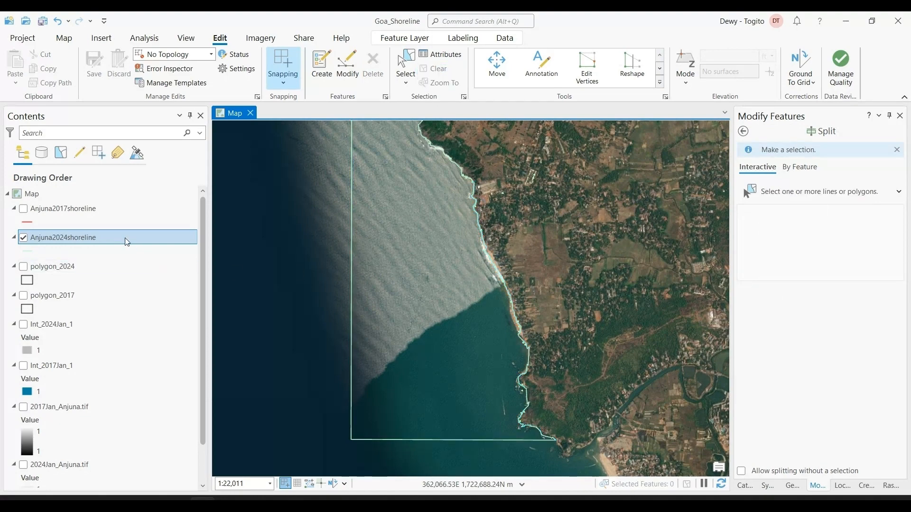
Examine the Shape_Length values of the last records in the Anjuna2024shoreline attribute table and close it
{"action": "right_click", "coordinate": [126, 240]}
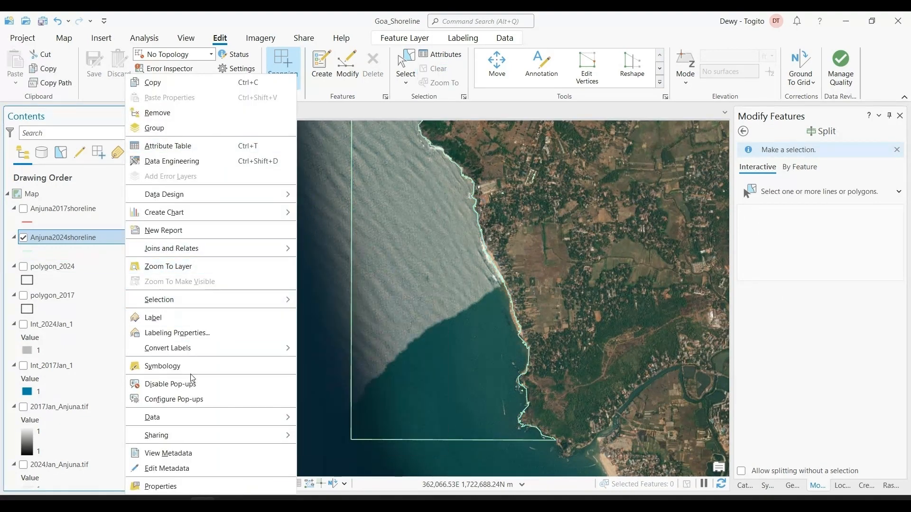
{"action": "left_click", "coordinate": [199, 148]}
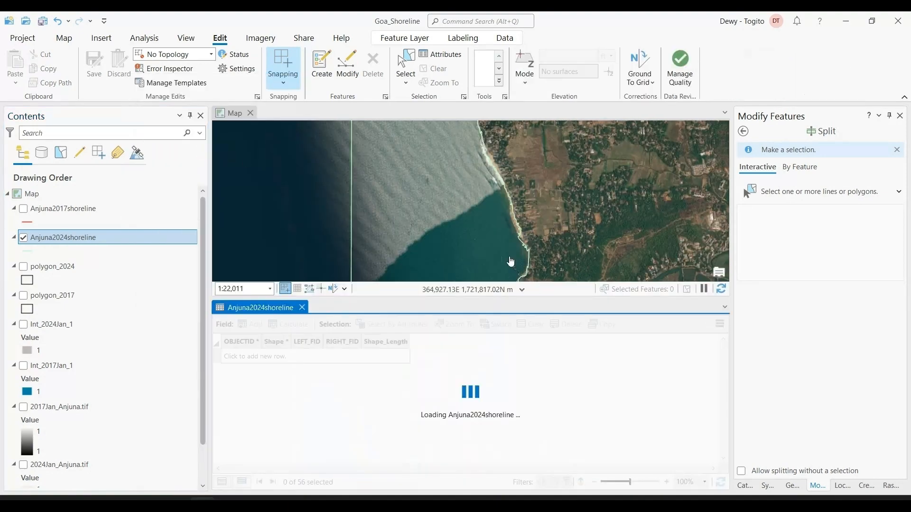
{"action": "scroll", "coordinate": [371, 388], "scroll_direction": "down", "scroll_amount": 15}
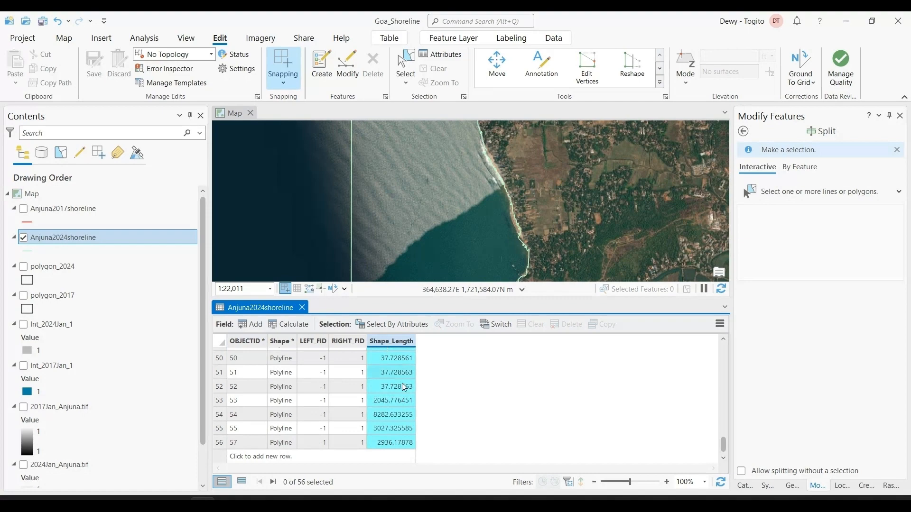
{"action": "left_click", "coordinate": [301, 308]}
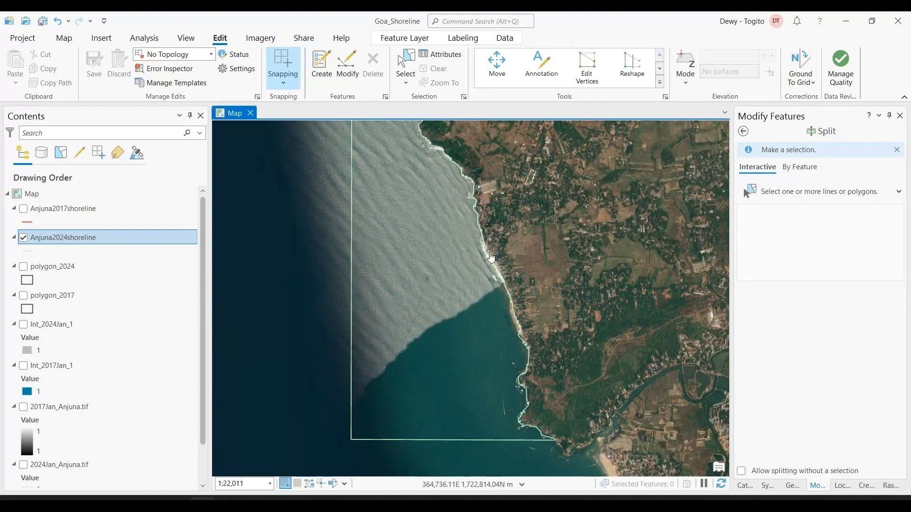
Select the northern and southern coastline segments of Anjuna2024shoreline in turn on the map to check their extents
{"action": "scroll", "coordinate": [493, 240], "scroll_direction": "down", "scroll_amount": 4}
{"action": "left_click_drag", "start_coordinate": [481, 170], "coordinate": [503, 250]}
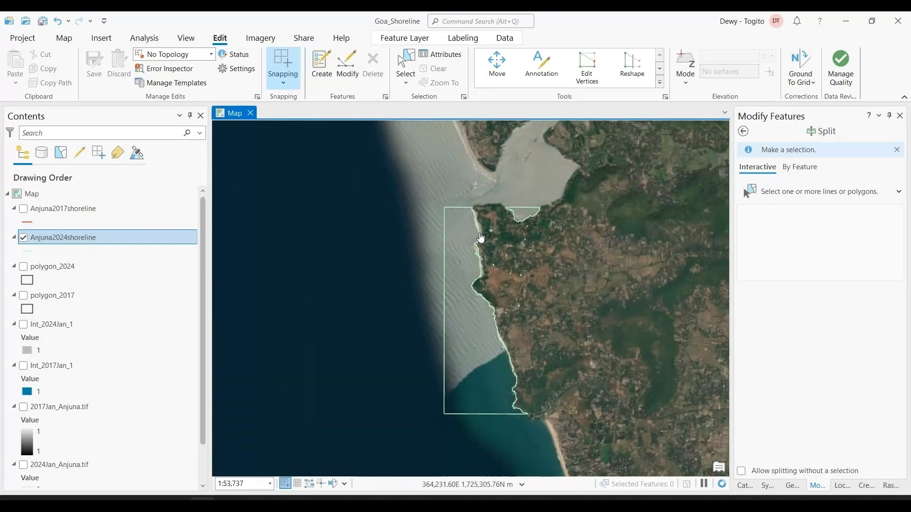
{"action": "left_click", "coordinate": [478, 236]}
{"action": "left_click", "coordinate": [535, 173]}
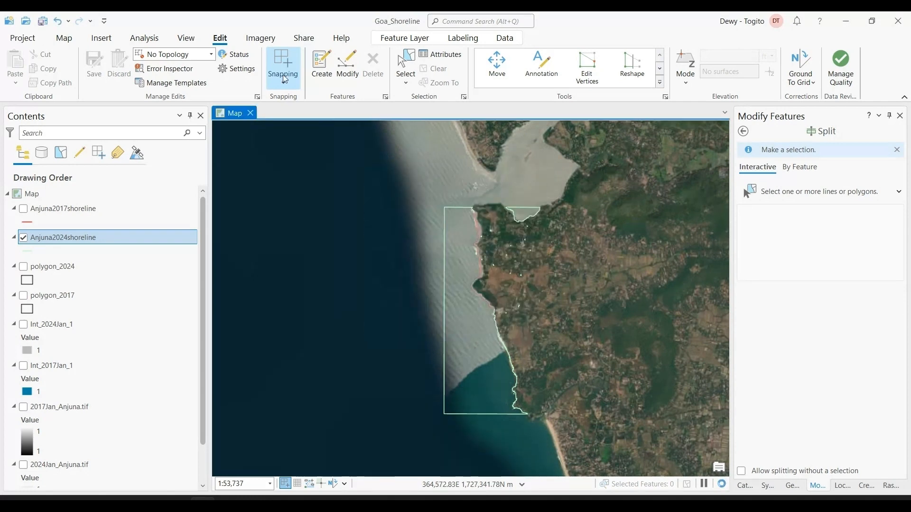
{"action": "left_click", "coordinate": [64, 38]}
{"action": "left_click", "coordinate": [361, 66]}
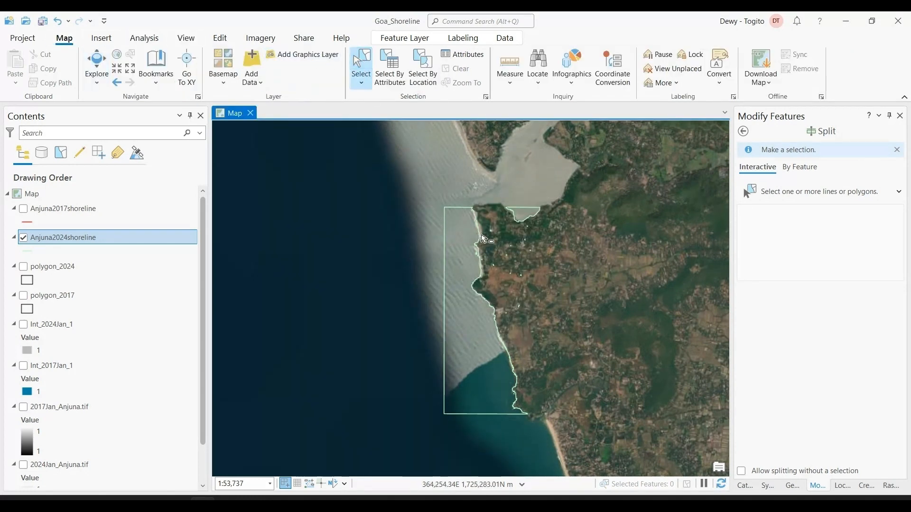
{"action": "left_click", "coordinate": [480, 238]}
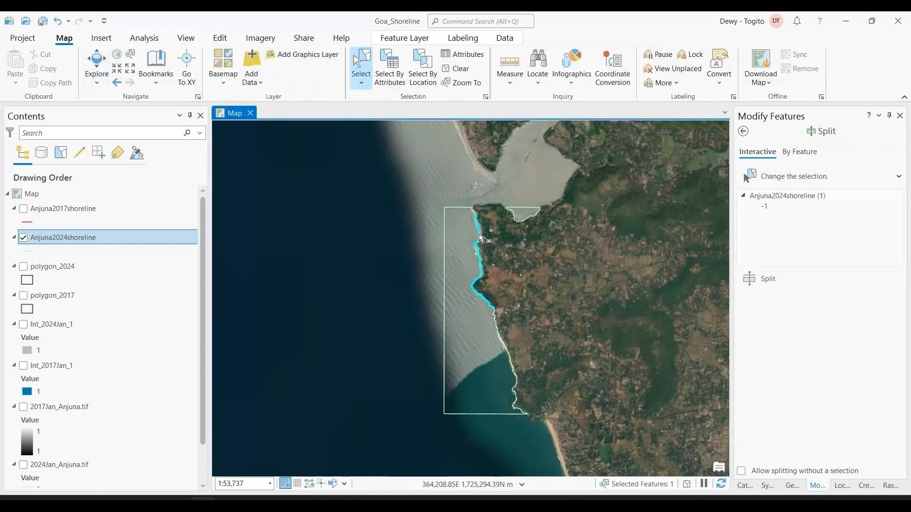
{"action": "left_click", "coordinate": [496, 325]}
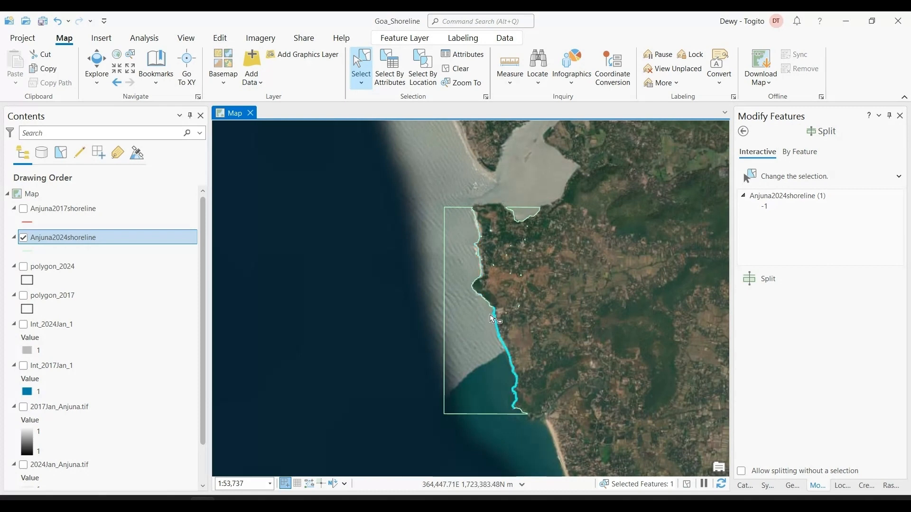
{"action": "left_click", "coordinate": [479, 278]}
Sort the Anjuna2024shoreline attribute table by Shape_Length in descending order and highlight the longest records to identify their lines
{"action": "right_click", "coordinate": [30, 236]}
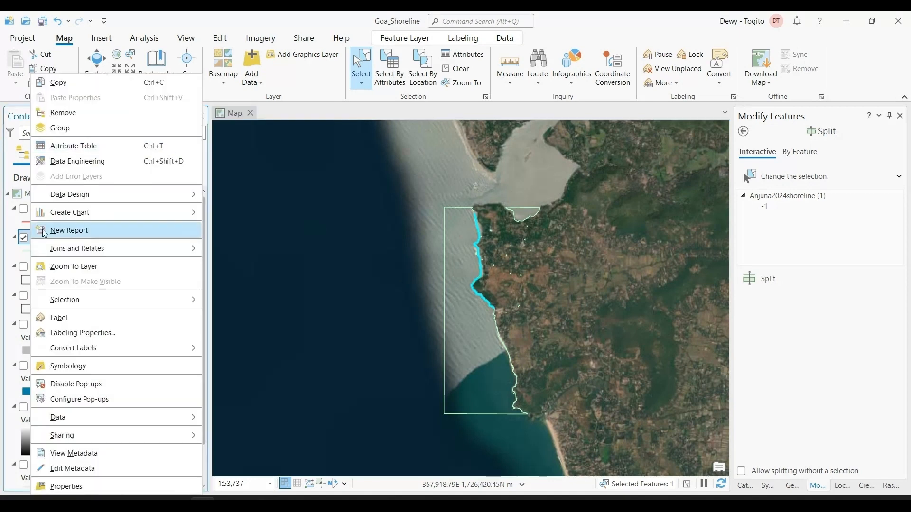
{"action": "left_click", "coordinate": [79, 147]}
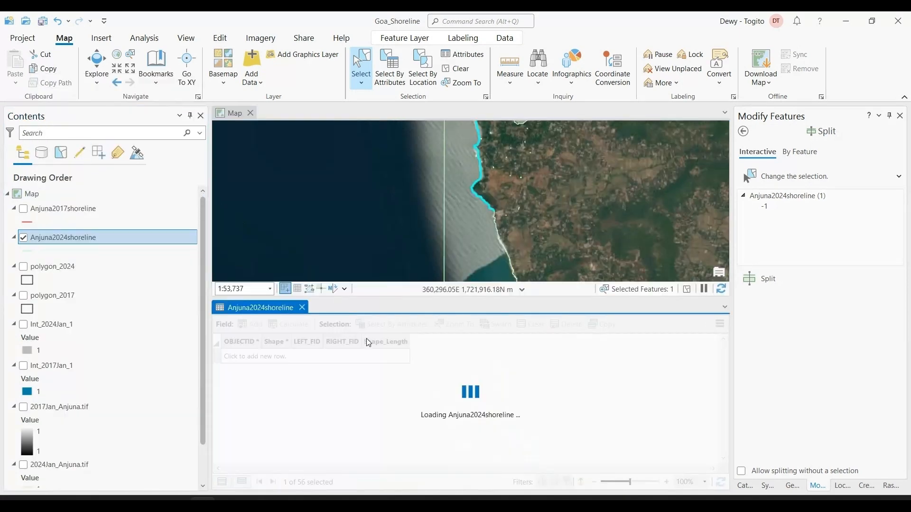
{"action": "scroll", "coordinate": [380, 368], "scroll_direction": "down", "scroll_amount": 15}
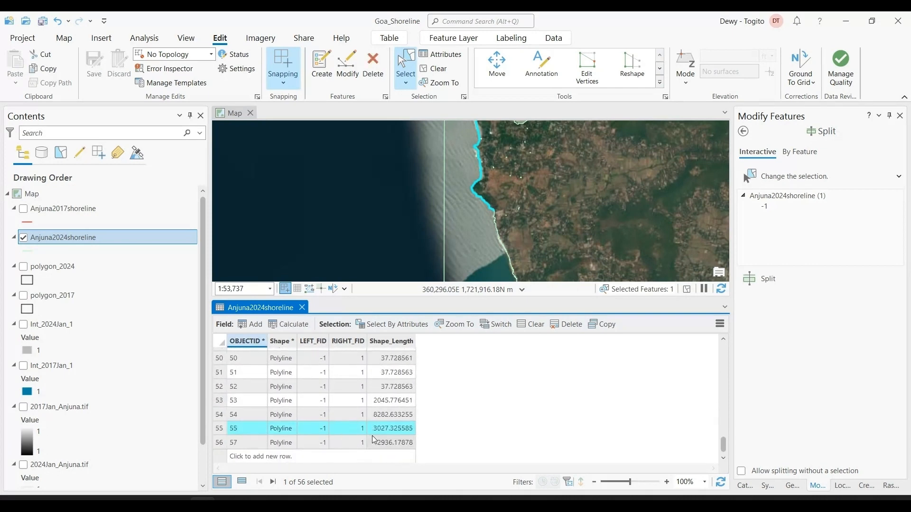
{"action": "double_click", "coordinate": [384, 341]}
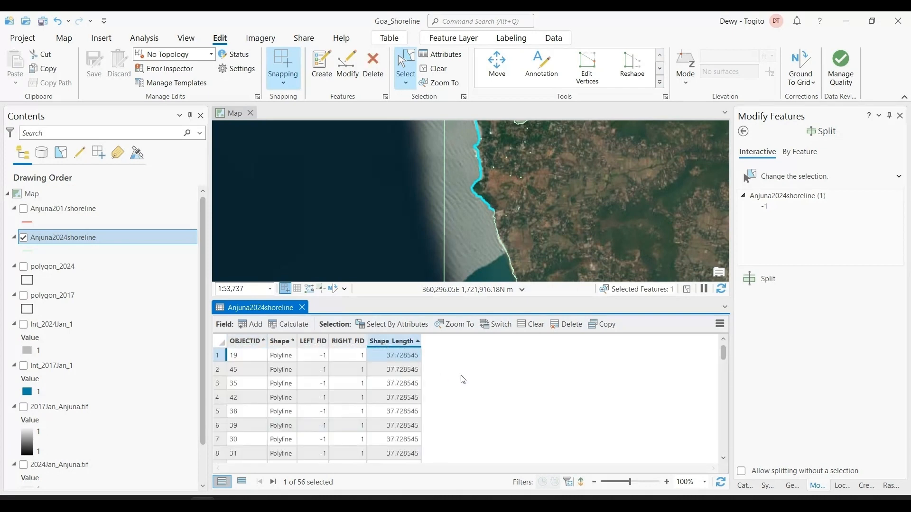
{"action": "double_click", "coordinate": [396, 341]}
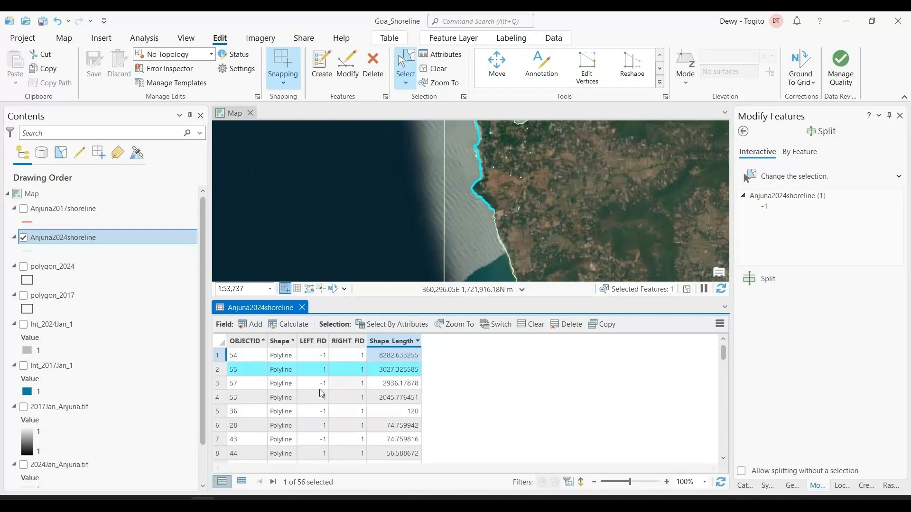
{"action": "left_click", "coordinate": [219, 386]}
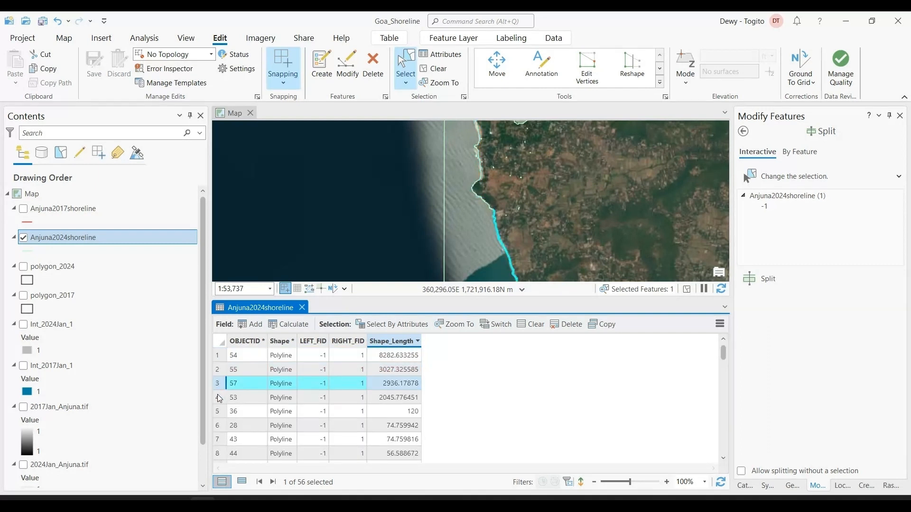
{"action": "left_click", "coordinate": [217, 396]}
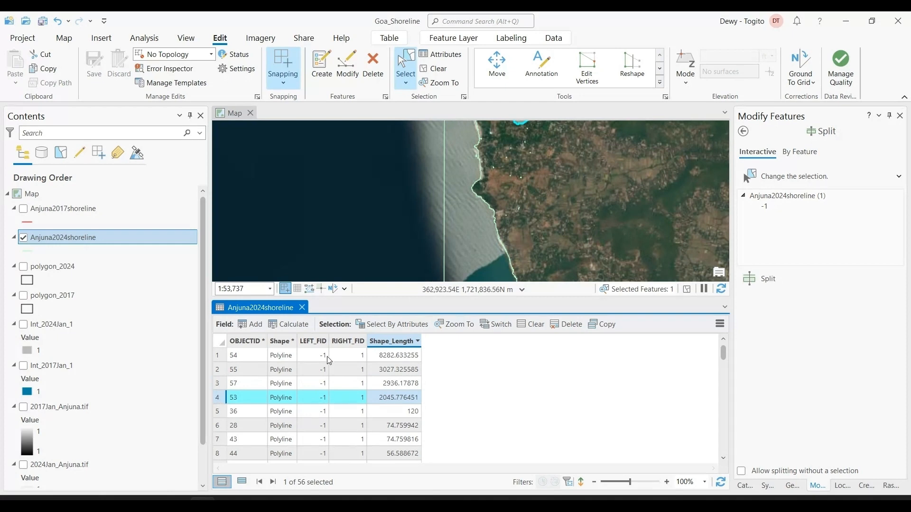
Delete all Anjuna2024shoreline records except the two coastline segments with OBJECTID 55 and 57
{"action": "left_click", "coordinate": [218, 355]}
{"action": "key", "text": "ctrl+a"}
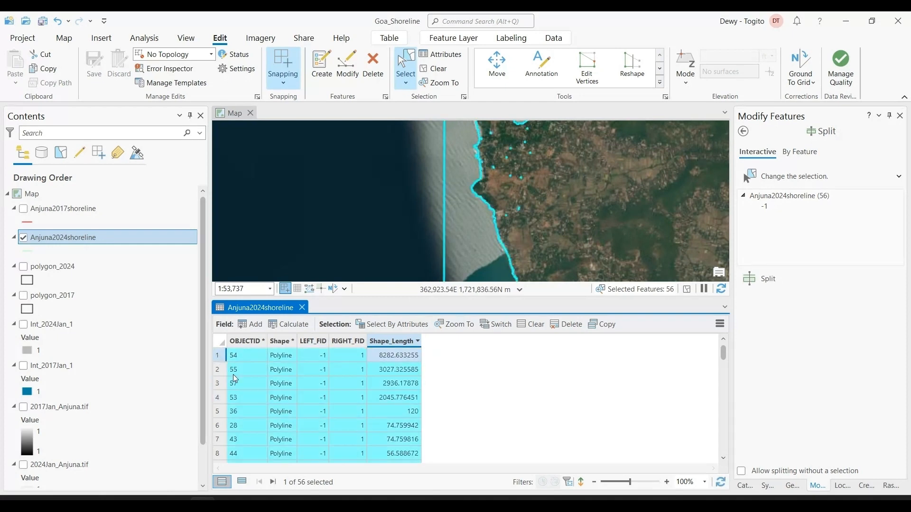
{"action": "left_click", "coordinate": [219, 370], "text": "ctrl"}
{"action": "left_click", "coordinate": [218, 384], "text": "ctrl"}
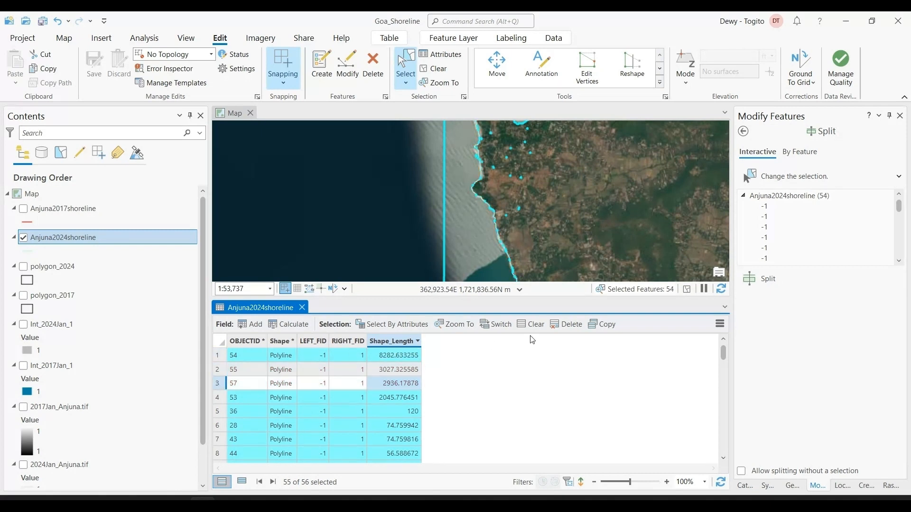
{"action": "left_click", "coordinate": [559, 327]}
{"action": "left_click", "coordinate": [480, 288]}
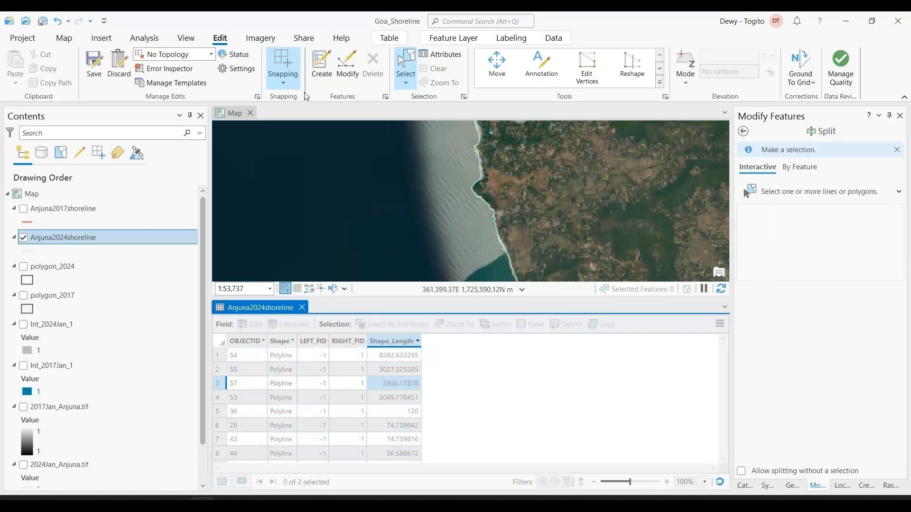
Save the Anjuna2024shoreline edits and the project, and close the attribute table
{"action": "left_click", "coordinate": [94, 63]}
{"action": "left_click", "coordinate": [465, 278]}
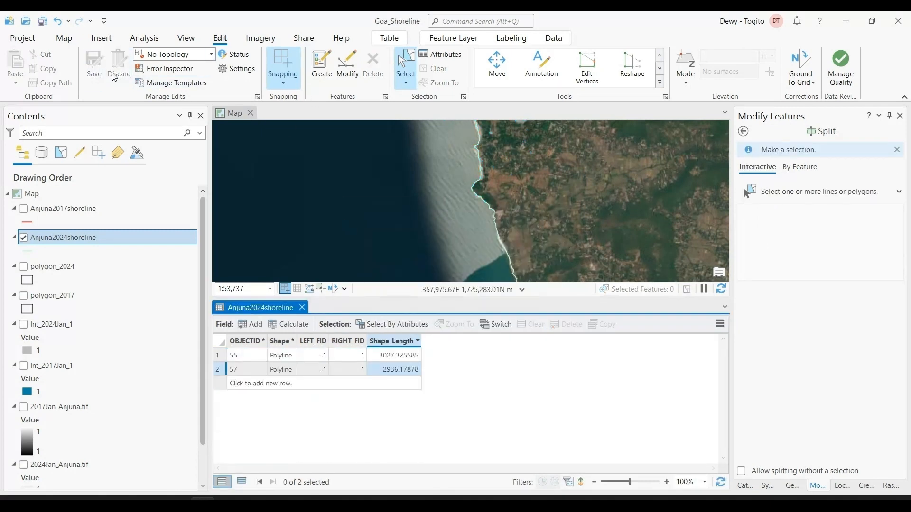
{"action": "left_click", "coordinate": [42, 24]}
{"action": "left_click", "coordinate": [302, 308]}
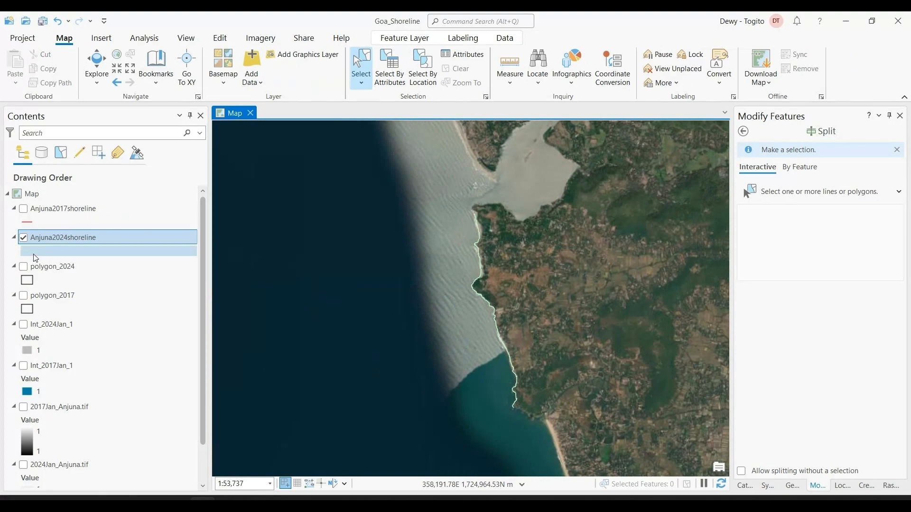
Show the Anjuna2017shoreline layer and compare it with the 2024 shoreline along the northern and central coast
{"action": "left_click", "coordinate": [23, 209]}
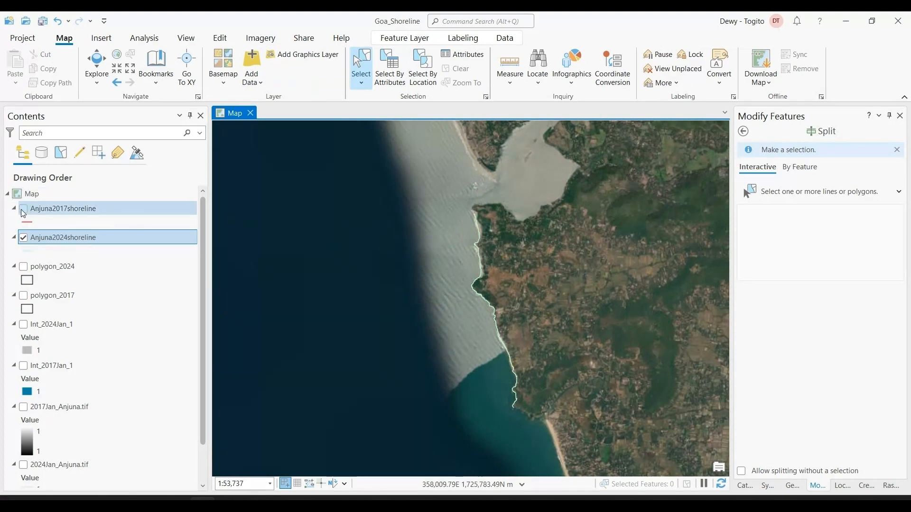
{"action": "scroll", "coordinate": [505, 275], "scroll_direction": "up", "scroll_amount": 3}
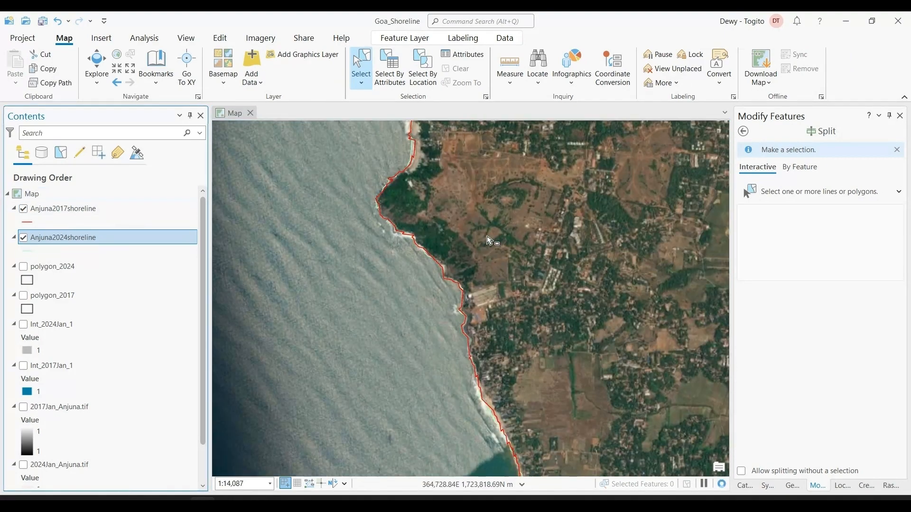
{"action": "scroll", "coordinate": [469, 250], "scroll_direction": "up", "scroll_amount": 2}
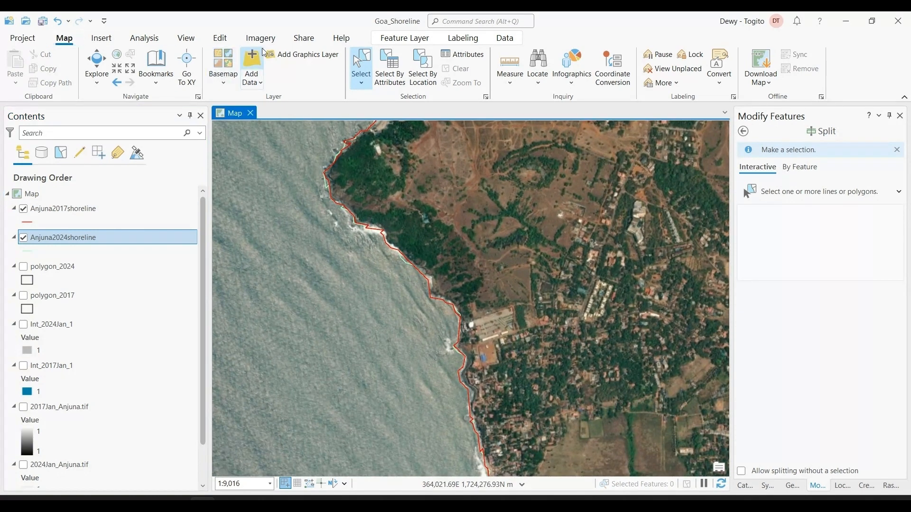
{"action": "left_click", "coordinate": [97, 66]}
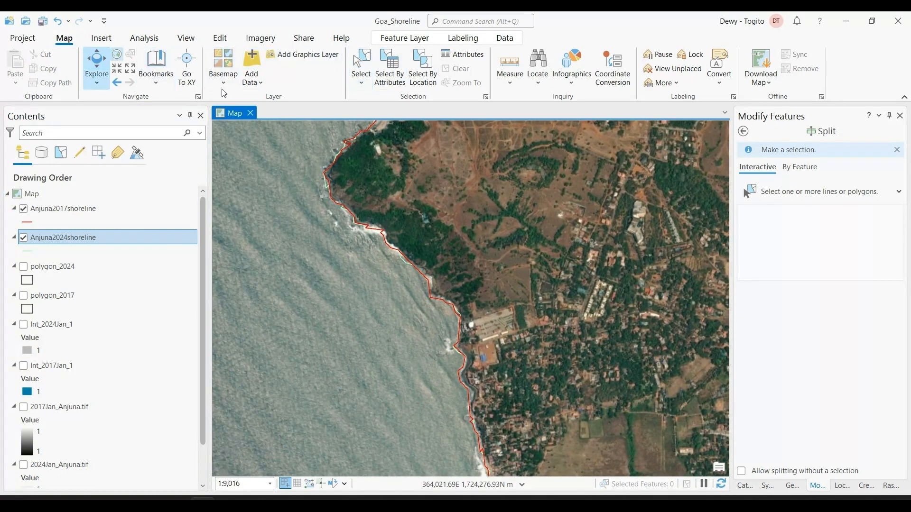
{"action": "left_click_drag", "start_coordinate": [418, 195], "coordinate": [482, 370]}
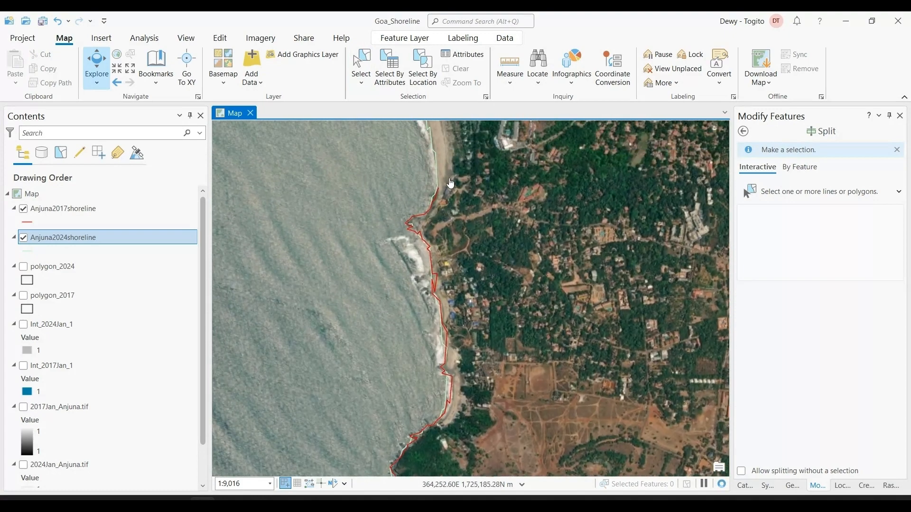
{"action": "left_click_drag", "start_coordinate": [451, 184], "coordinate": [475, 327]}
{"action": "left_click_drag", "start_coordinate": [484, 373], "coordinate": [494, 267]}
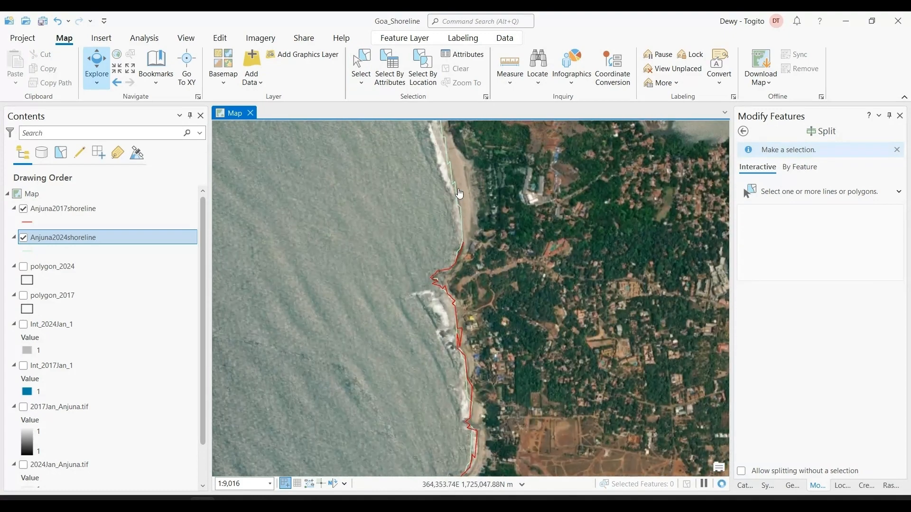
{"action": "scroll", "coordinate": [517, 328], "scroll_direction": "up", "scroll_amount": 6}
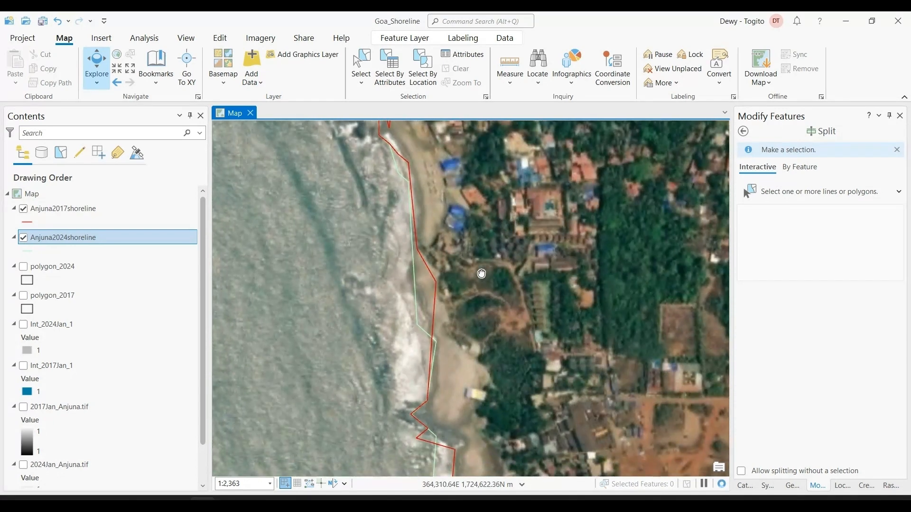
Place Anjuna2024shoreline above Anjuna2017shoreline in the drawing order and compare both lines along the beach north of the forested headland
{"action": "left_click_drag", "start_coordinate": [52, 237], "coordinate": [62, 209]}
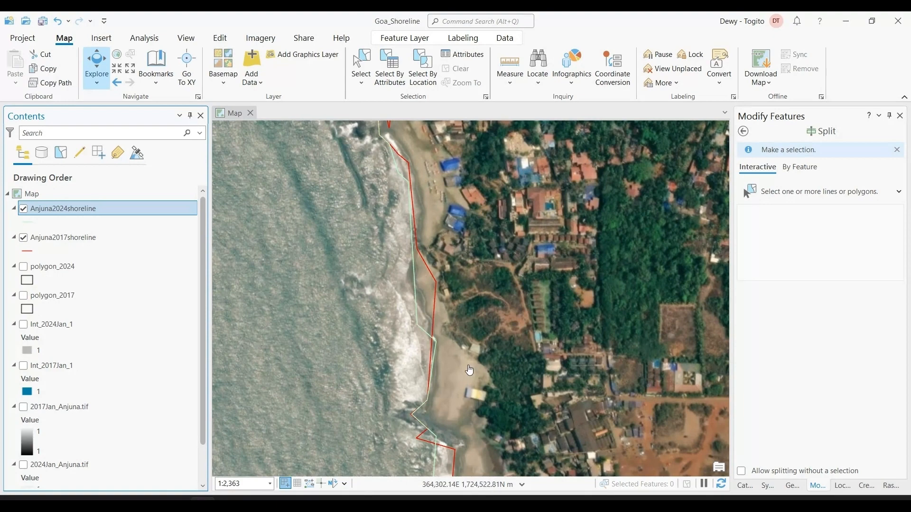
{"action": "scroll", "coordinate": [469, 370], "scroll_direction": "down", "scroll_amount": 2}
{"action": "left_click_drag", "start_coordinate": [466, 437], "coordinate": [441, 234]}
{"action": "scroll", "coordinate": [448, 249], "scroll_direction": "up", "scroll_amount": 2}
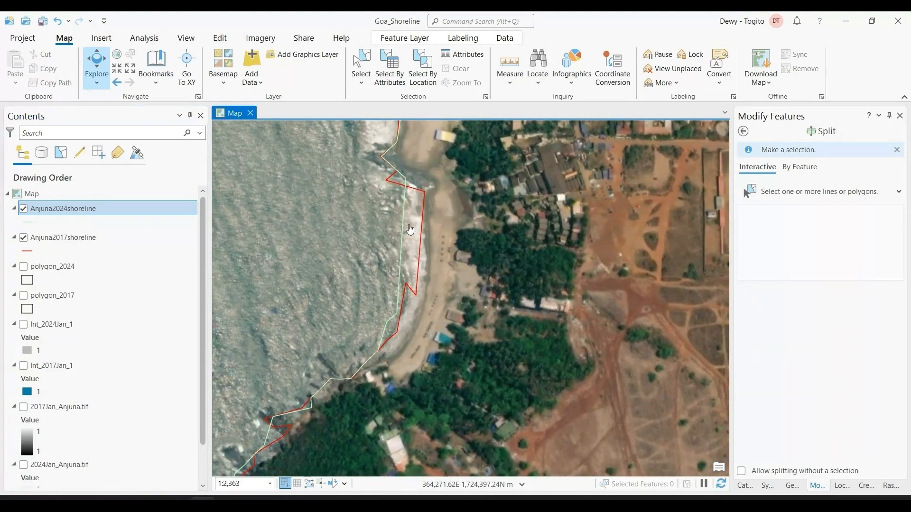
{"action": "scroll", "coordinate": [532, 350], "scroll_direction": "down", "scroll_amount": 4}
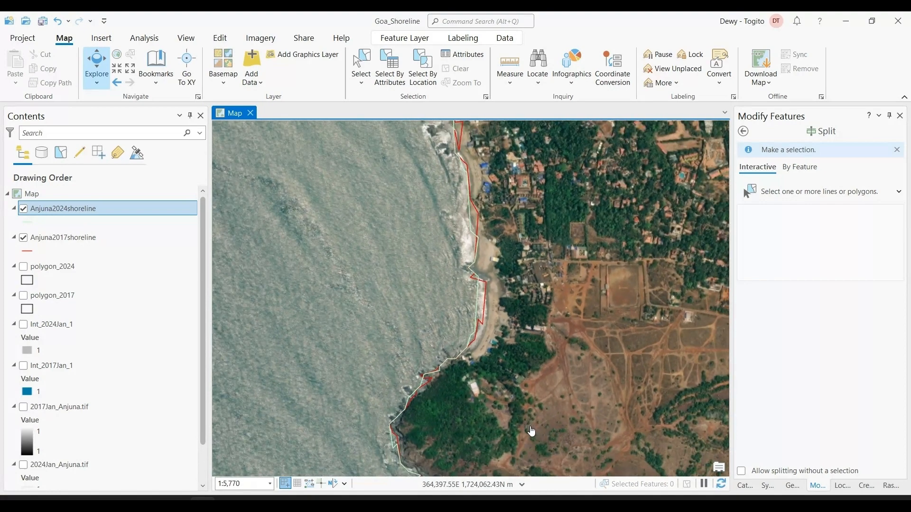
{"action": "left_click_drag", "start_coordinate": [532, 432], "coordinate": [483, 253]}
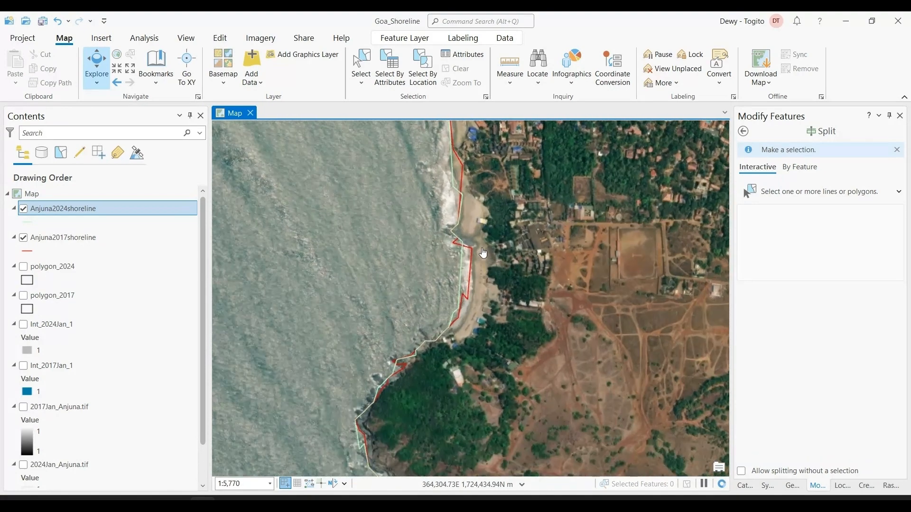
{"action": "scroll", "coordinate": [477, 248], "scroll_direction": "up", "scroll_amount": 6}
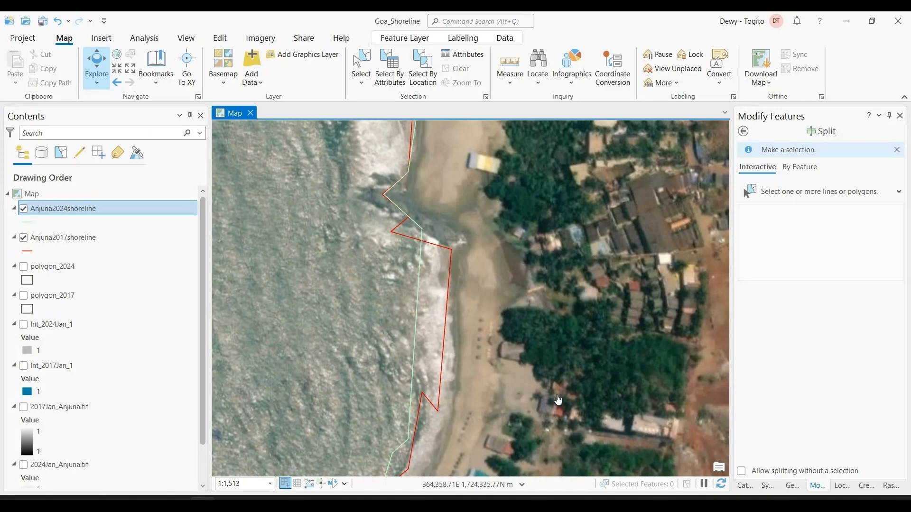
Measure the planar distance in metric units from the 2017 shoreline's seaward corner at the southern beach
{"action": "scroll", "coordinate": [558, 400], "scroll_direction": "down", "scroll_amount": 10}
{"action": "left_click_drag", "start_coordinate": [579, 366], "coordinate": [478, 162]}
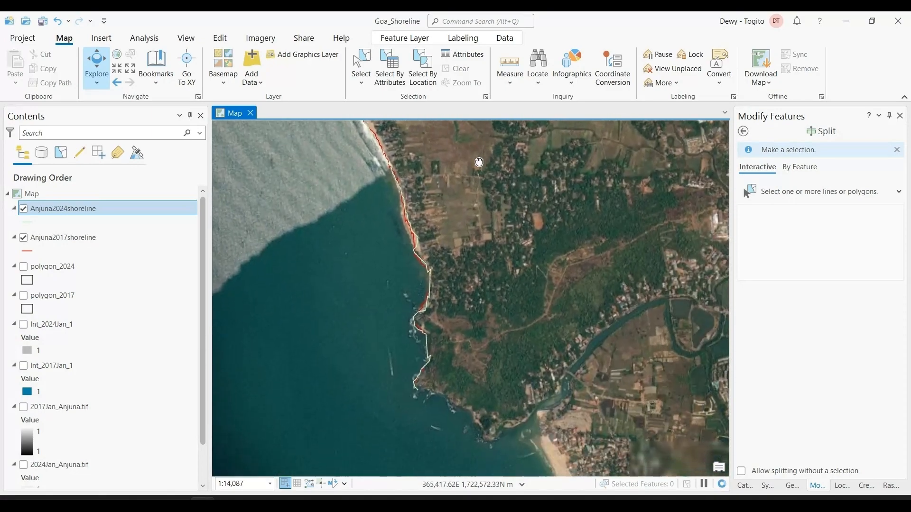
{"action": "scroll", "coordinate": [466, 291], "scroll_direction": "up", "scroll_amount": 5}
{"action": "scroll", "coordinate": [443, 336], "scroll_direction": "up", "scroll_amount": 8}
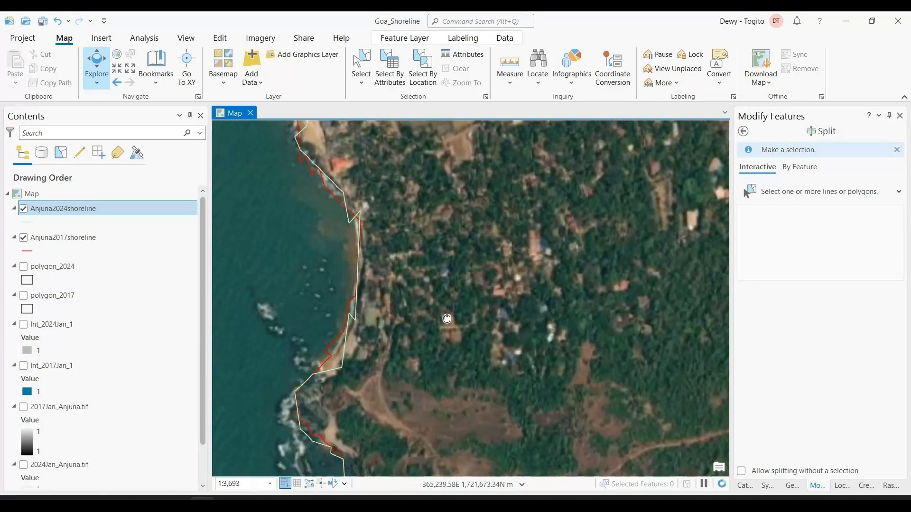
{"action": "left_click_drag", "start_coordinate": [555, 327], "coordinate": [566, 327]}
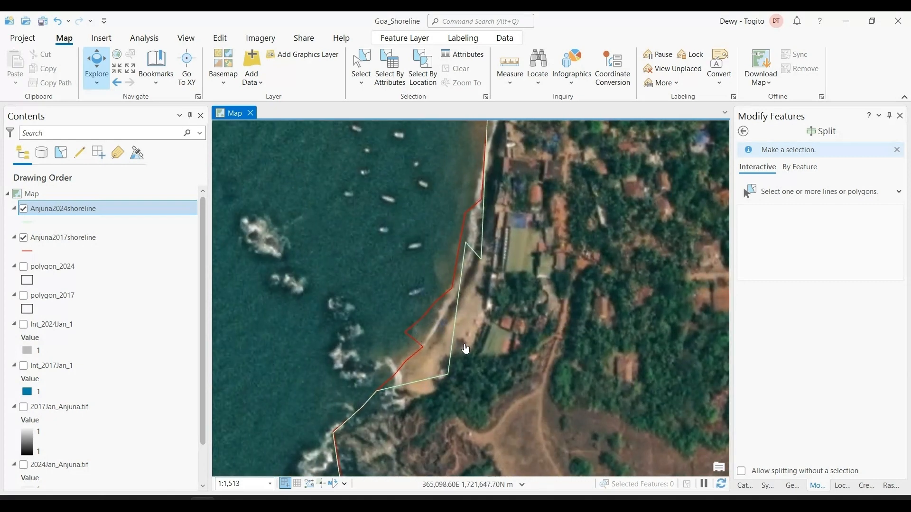
{"action": "scroll", "coordinate": [418, 401], "scroll_direction": "down", "scroll_amount": 6}
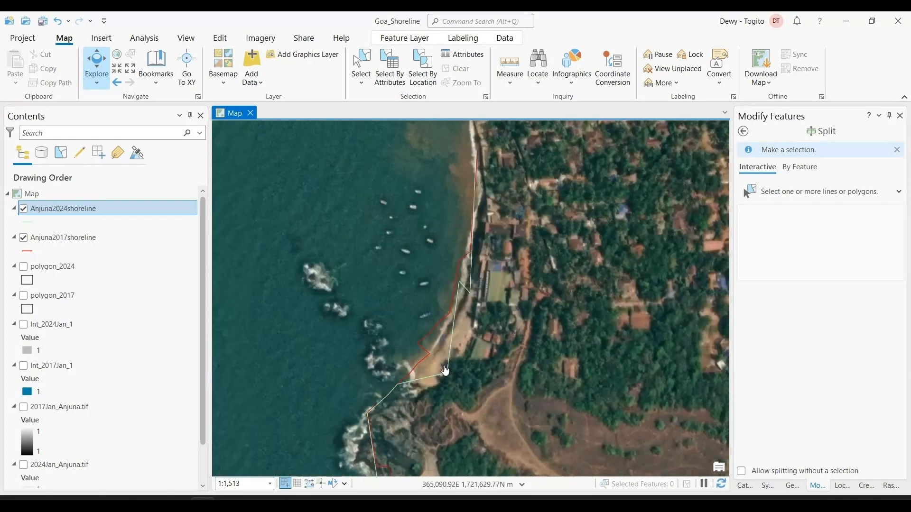
{"action": "scroll", "coordinate": [450, 327], "scroll_direction": "up", "scroll_amount": 10}
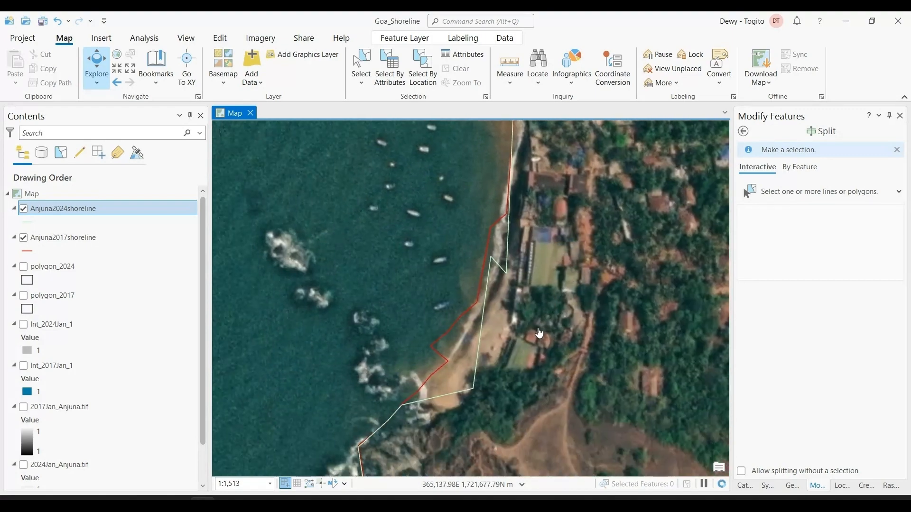
{"action": "left_click", "coordinate": [506, 56]}
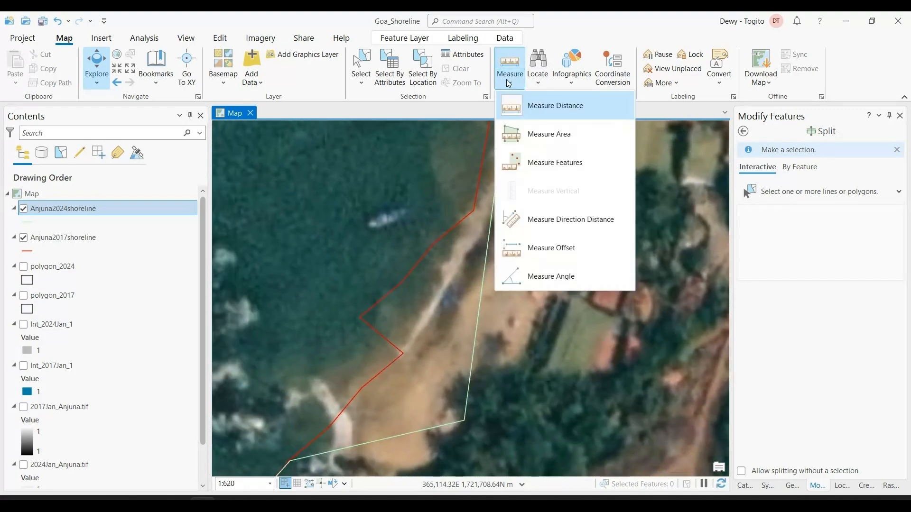
{"action": "left_click", "coordinate": [516, 106]}
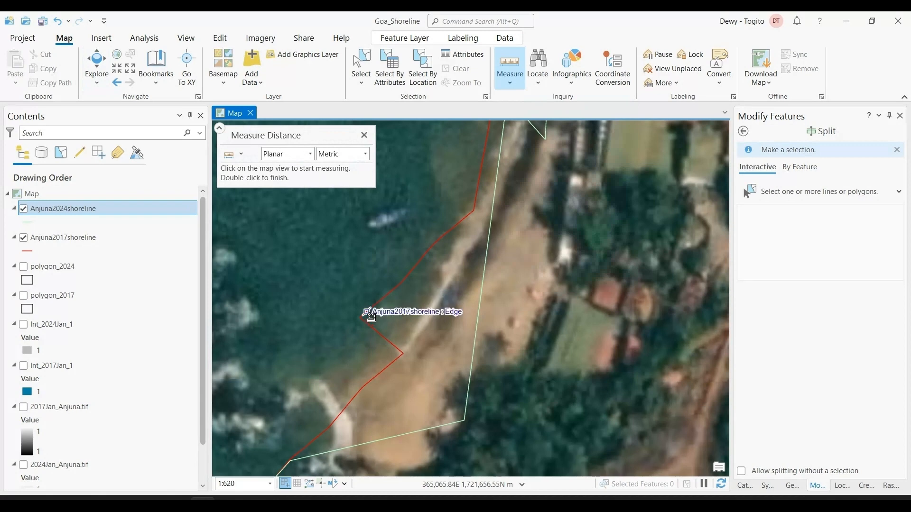
{"action": "left_click", "coordinate": [369, 319]}
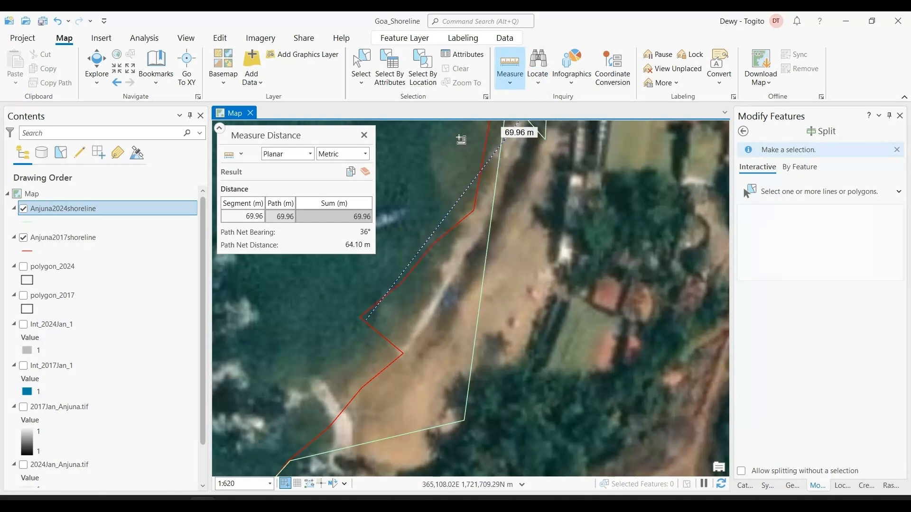
Measure a planar area between the 2017 and 2024 shorelines at the southern beach, and dismiss the measurement
{"action": "left_click", "coordinate": [508, 81]}
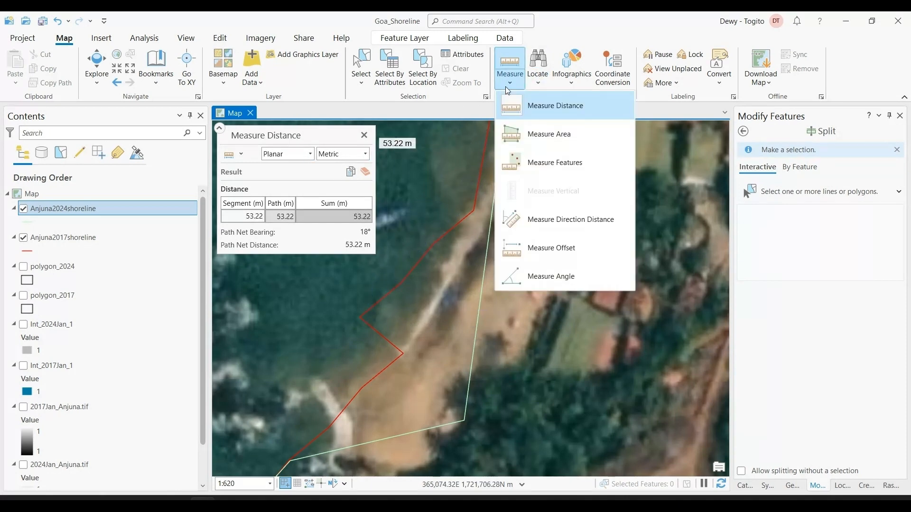
{"action": "left_click", "coordinate": [536, 145]}
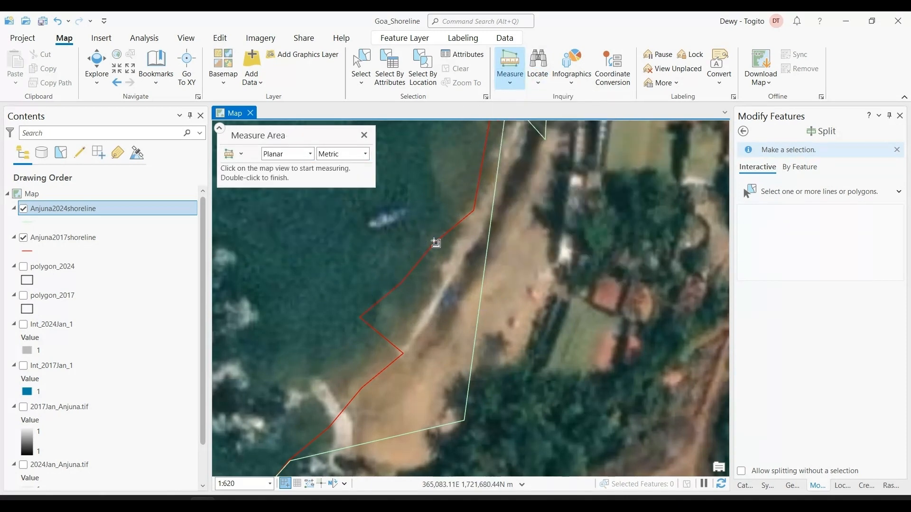
{"action": "left_click", "coordinate": [422, 273]}
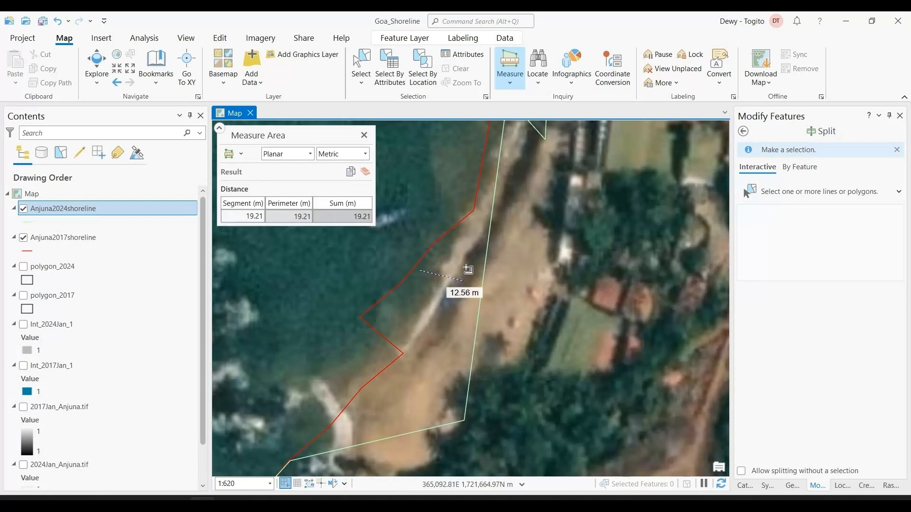
{"action": "left_click", "coordinate": [473, 274]}
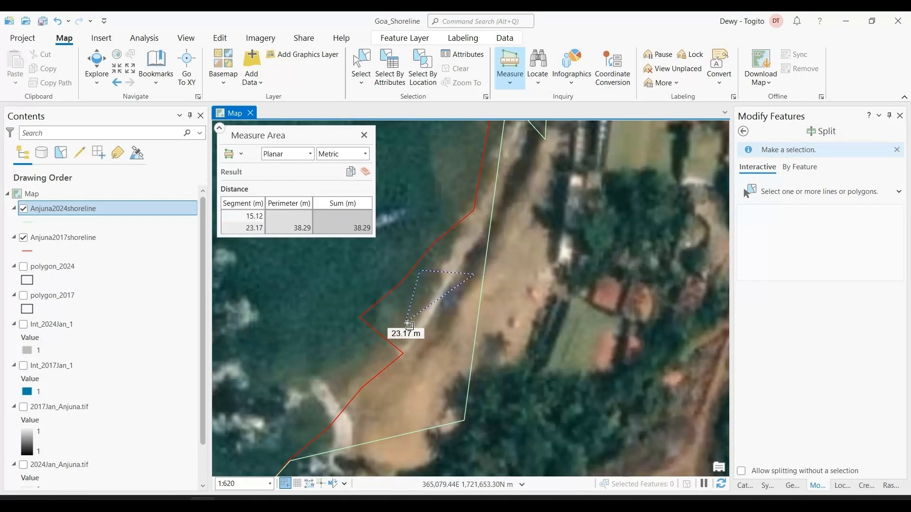
{"action": "left_click", "coordinate": [412, 328]}
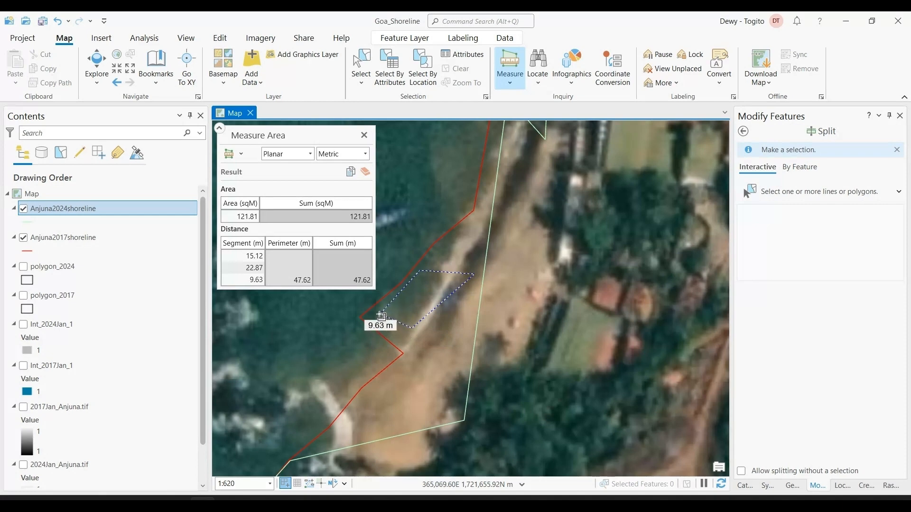
{"action": "left_click", "coordinate": [373, 317]}
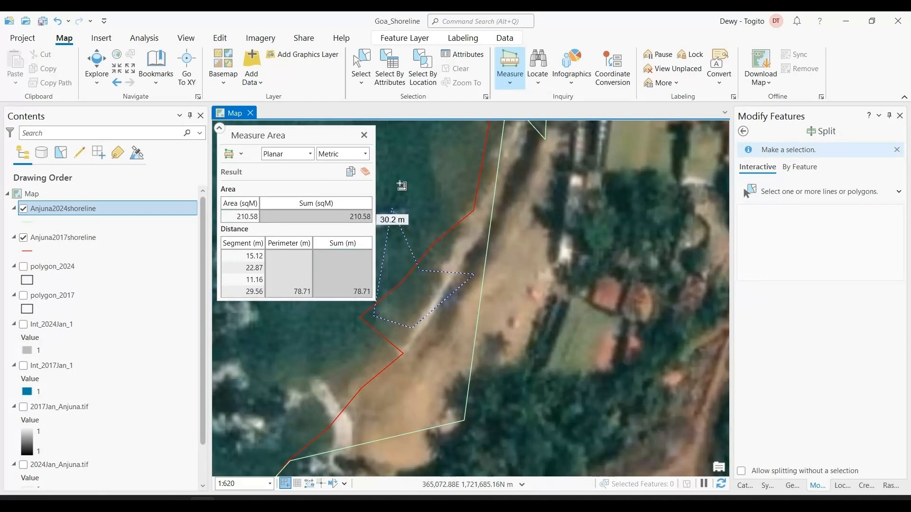
{"action": "key", "text": "Escape"}
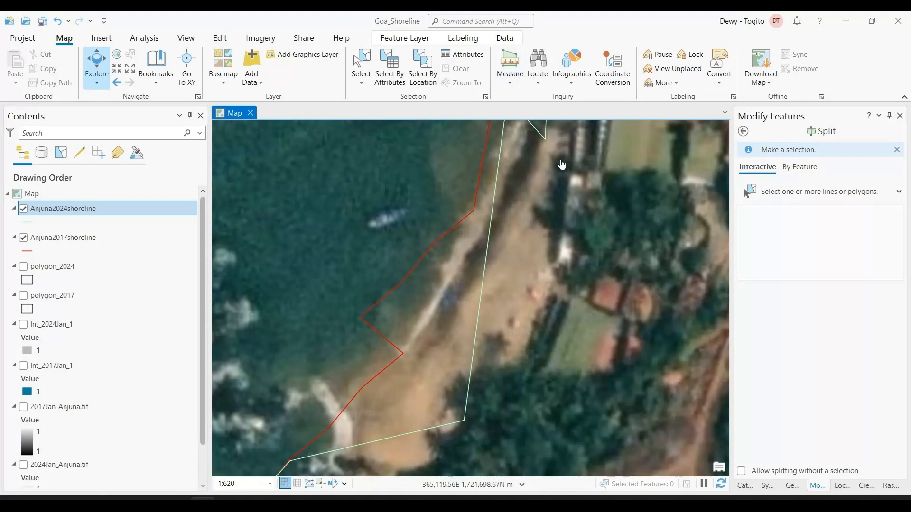
Review both shorelines along the whole Anjuna coast and save the Goa_Shoreline project
{"action": "scroll", "coordinate": [562, 165], "scroll_direction": "down", "scroll_amount": 5}
{"action": "scroll", "coordinate": [570, 255], "scroll_direction": "down", "scroll_amount": 3}
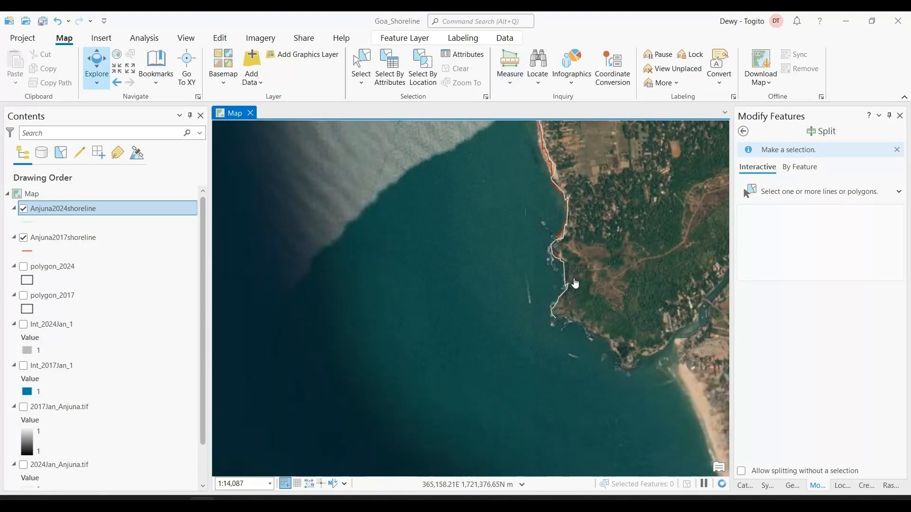
{"action": "left_click_drag", "start_coordinate": [601, 250], "coordinate": [589, 330]}
{"action": "left_click_drag", "start_coordinate": [591, 219], "coordinate": [602, 330]}
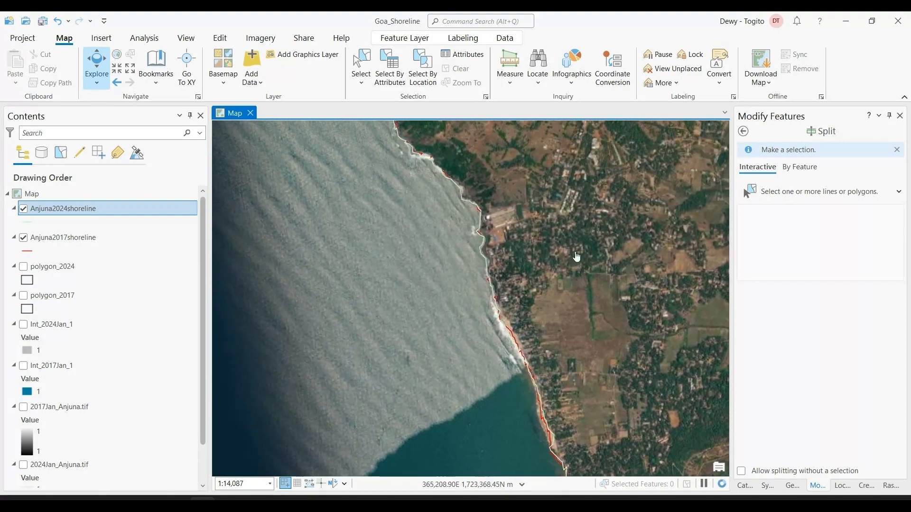
{"action": "scroll", "coordinate": [522, 227], "scroll_direction": "down", "scroll_amount": 3}
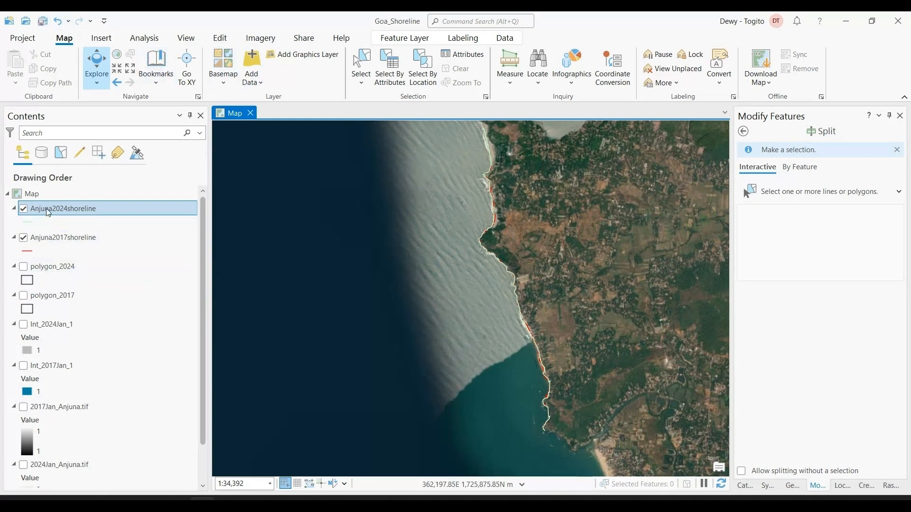
{"action": "left_click", "coordinate": [43, 21]}
{"action": "left_click", "coordinate": [776, 502]}
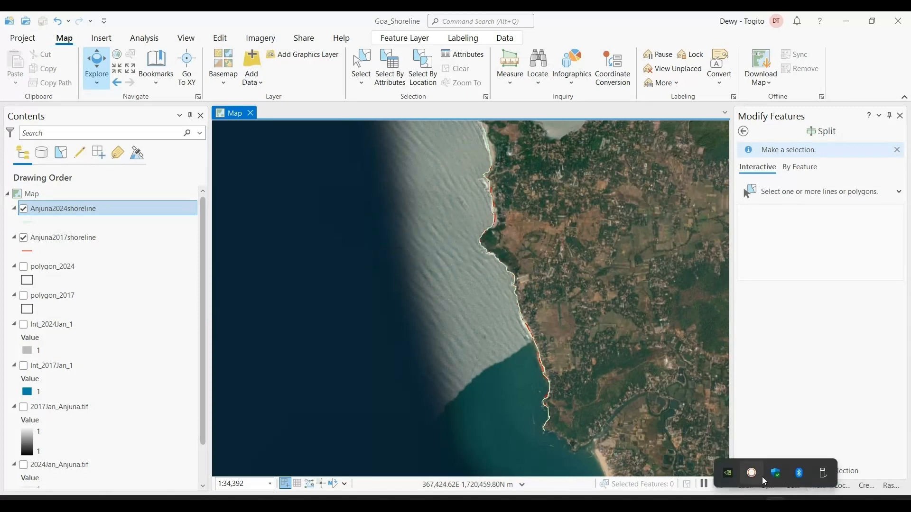
{"action": "left_click", "coordinate": [791, 325]}
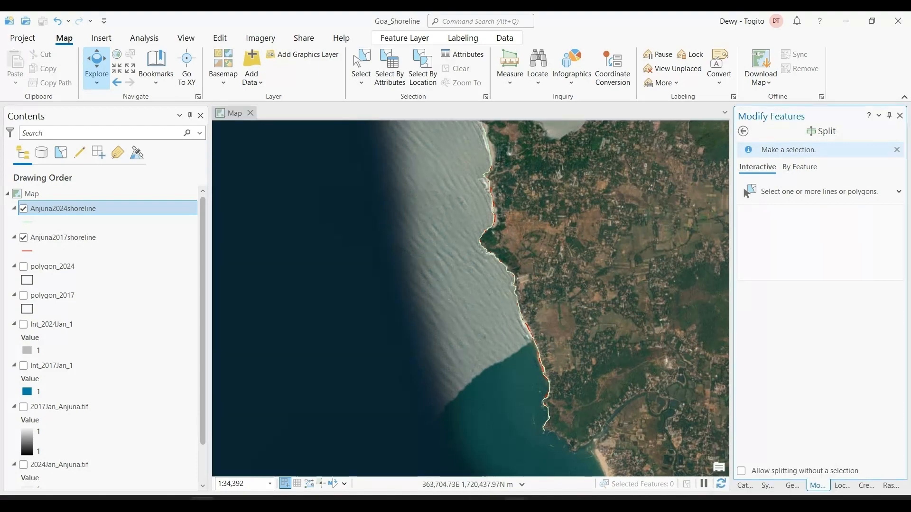
Switch to EO Browser in the web browser, search for anjuna and centre the map on the Anjuna coast
{"action": "left_click", "coordinate": [515, 500]}
{"action": "left_click", "coordinate": [643, 450]}
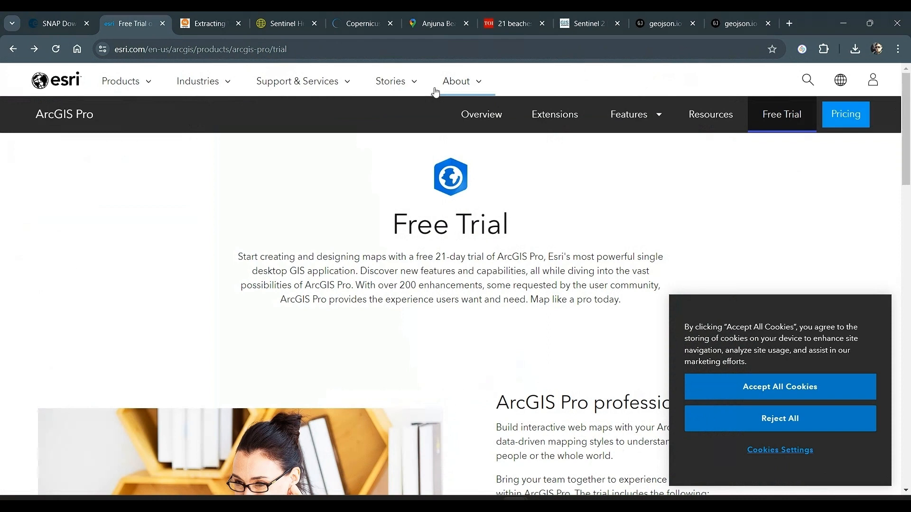
{"action": "left_click", "coordinate": [283, 21]}
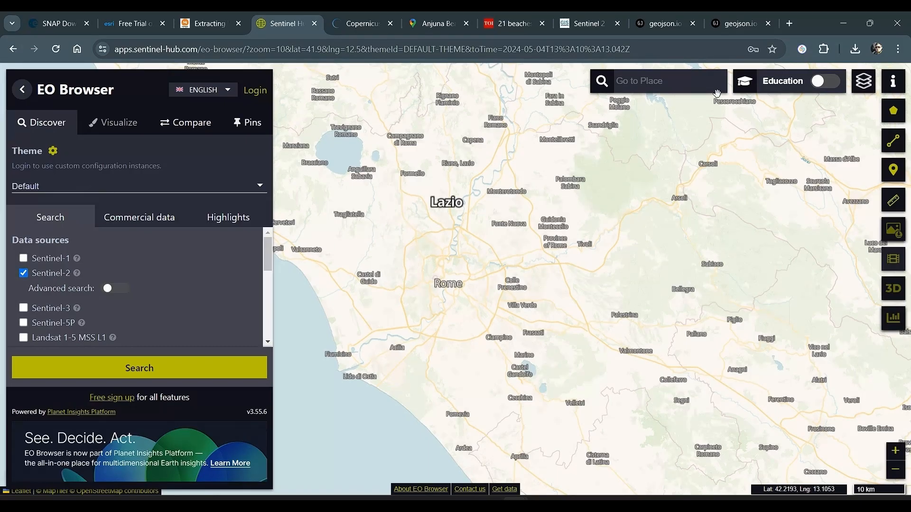
{"action": "left_click", "coordinate": [671, 88]}
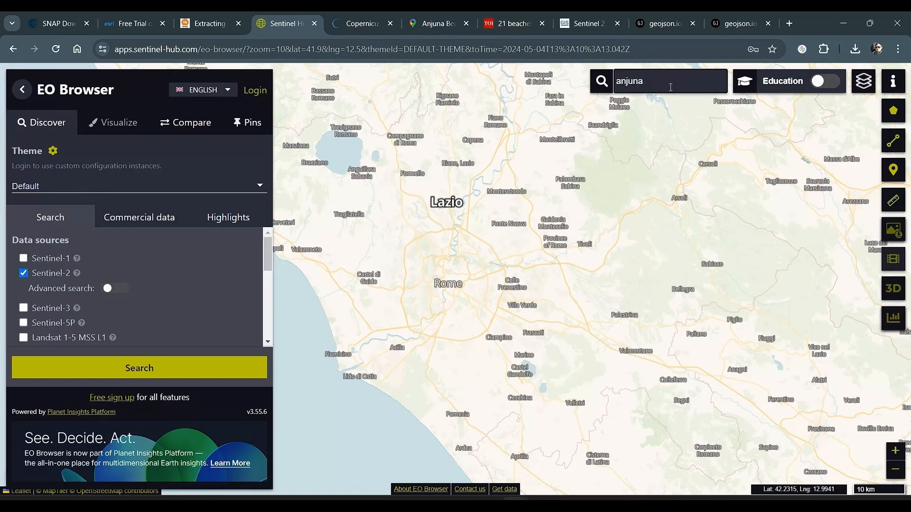
{"action": "left_click", "coordinate": [693, 101]}
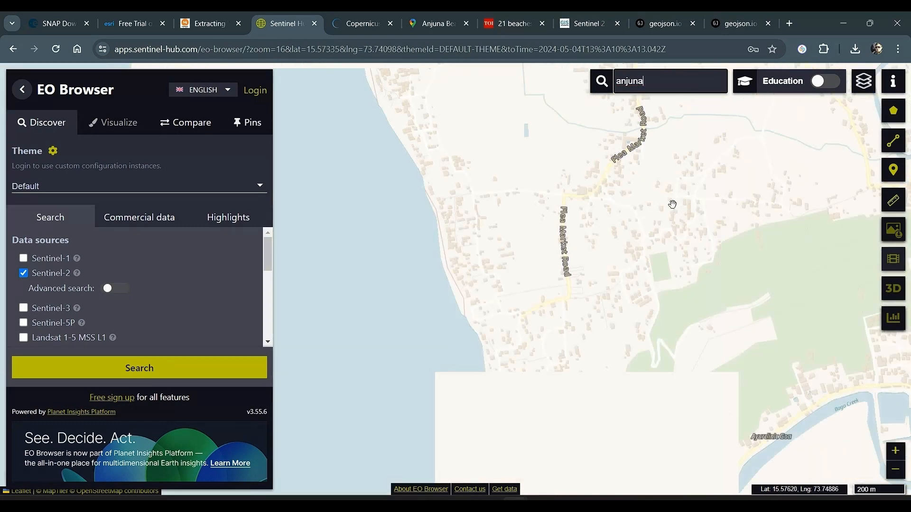
{"action": "scroll", "coordinate": [656, 264], "scroll_direction": "down", "scroll_amount": 2}
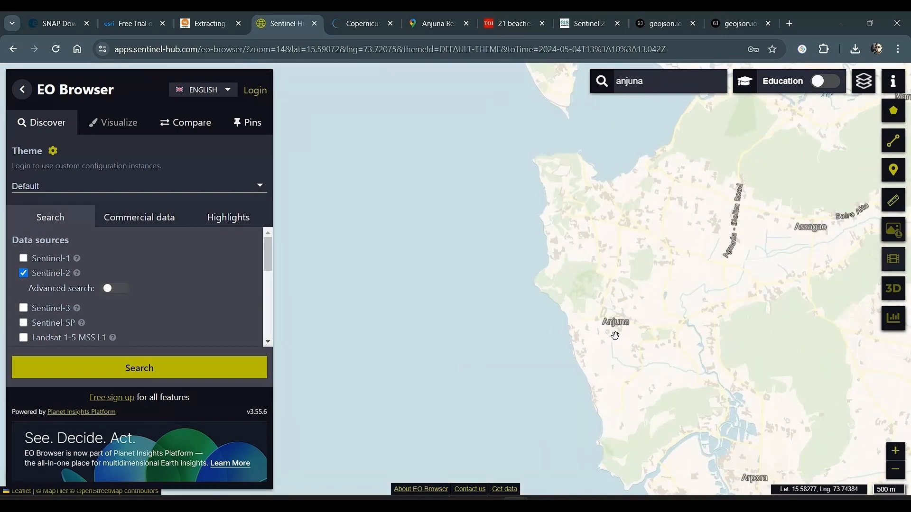
{"action": "left_click_drag", "start_coordinate": [615, 335], "coordinate": [616, 307]}
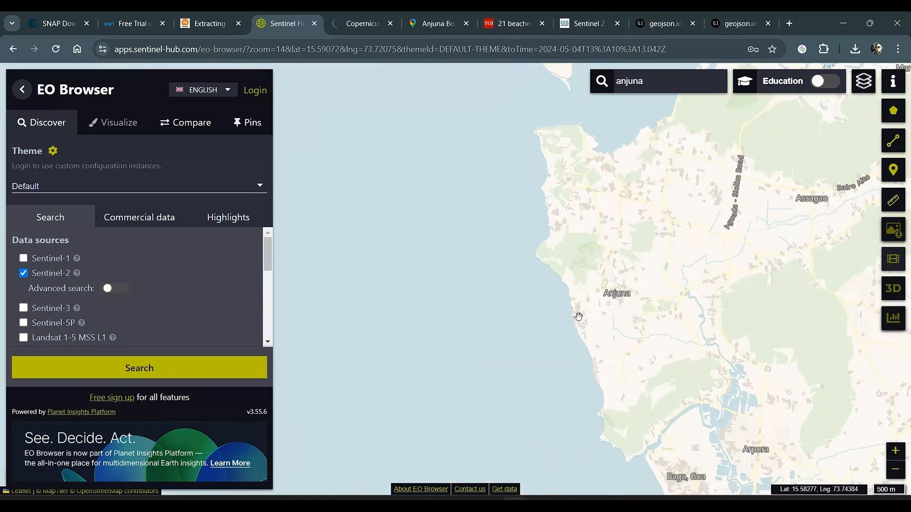
Enable the advanced search for Sentinel-2 and set the maximum cloud coverage to 0%
{"action": "left_click", "coordinate": [109, 288]}
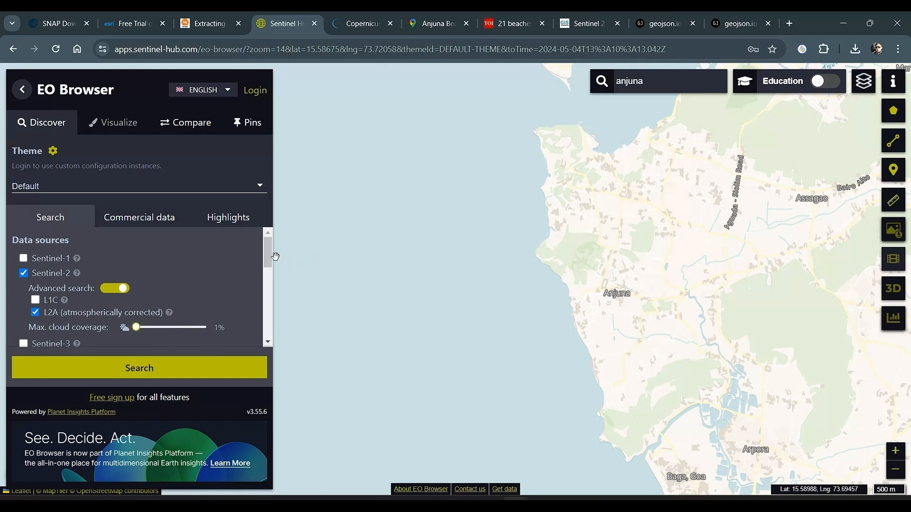
{"action": "mouse_move", "coordinate": [268, 254]}
{"action": "left_mouse_down"}
{"action": "mouse_move", "coordinate": [272, 283]}
{"action": "mouse_move", "coordinate": [270, 265]}
{"action": "left_mouse_up"}
{"action": "scroll", "coordinate": [133, 295], "scroll_direction": "up", "scroll_amount": 1}
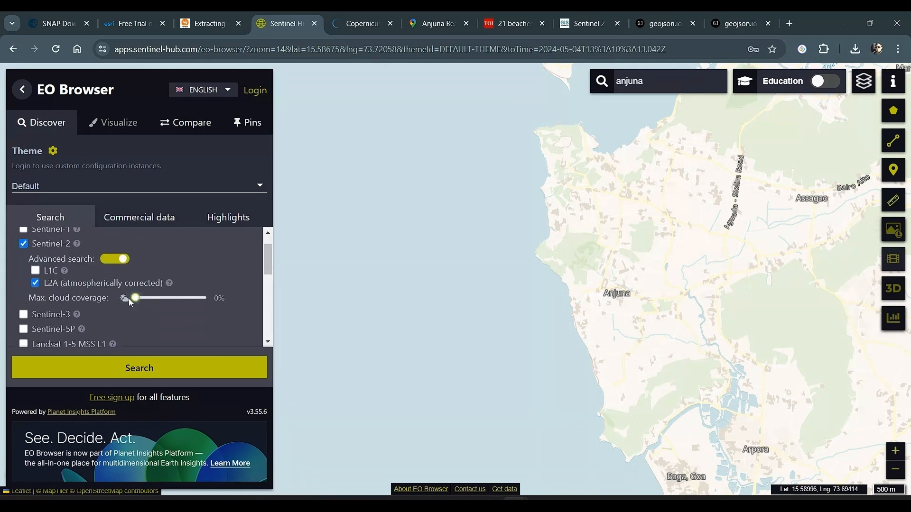
Set the start of the time range to 2024-01-01 and search for Sentinel-2 scenes
{"action": "scroll", "coordinate": [253, 263], "scroll_direction": "down", "scroll_amount": 5}
{"action": "left_click", "coordinate": [45, 311]}
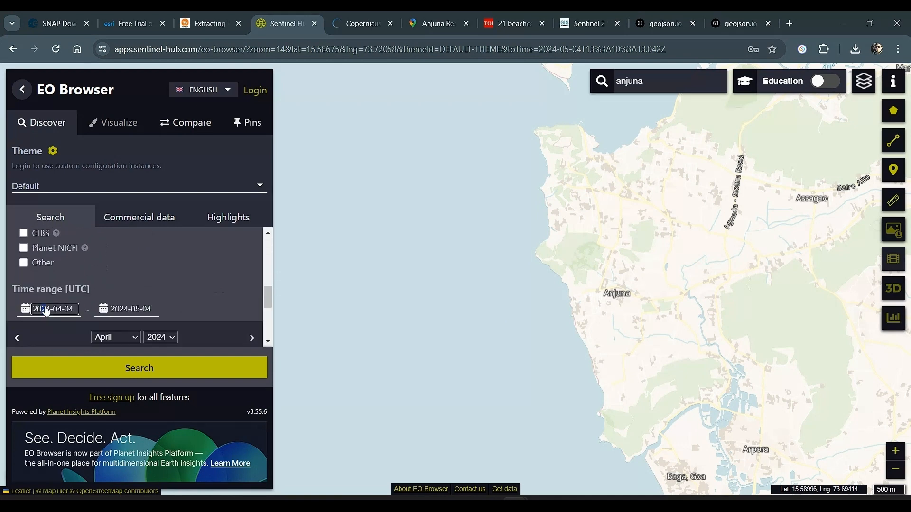
{"action": "scroll", "coordinate": [147, 303], "scroll_direction": "down", "scroll_amount": 3}
{"action": "scroll", "coordinate": [137, 266], "scroll_direction": "up", "scroll_amount": 1}
{"action": "left_click", "coordinate": [116, 278]}
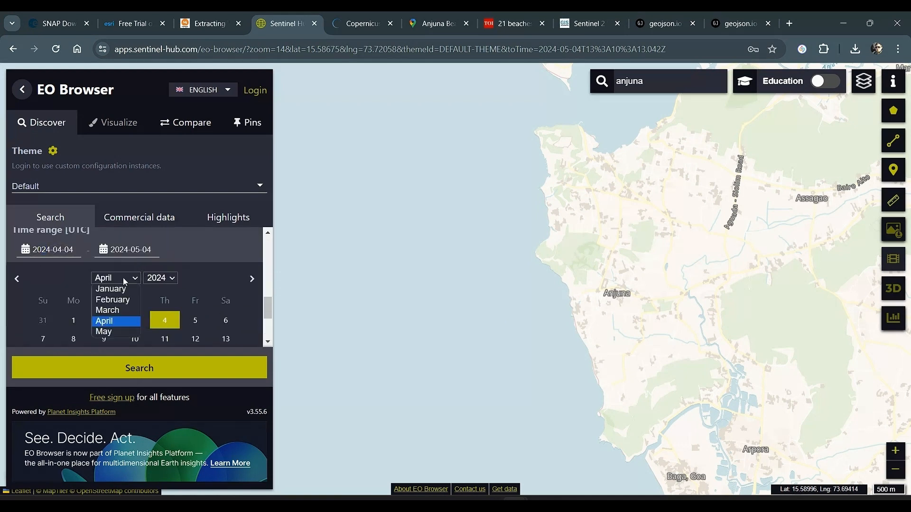
{"action": "left_click", "coordinate": [117, 289]}
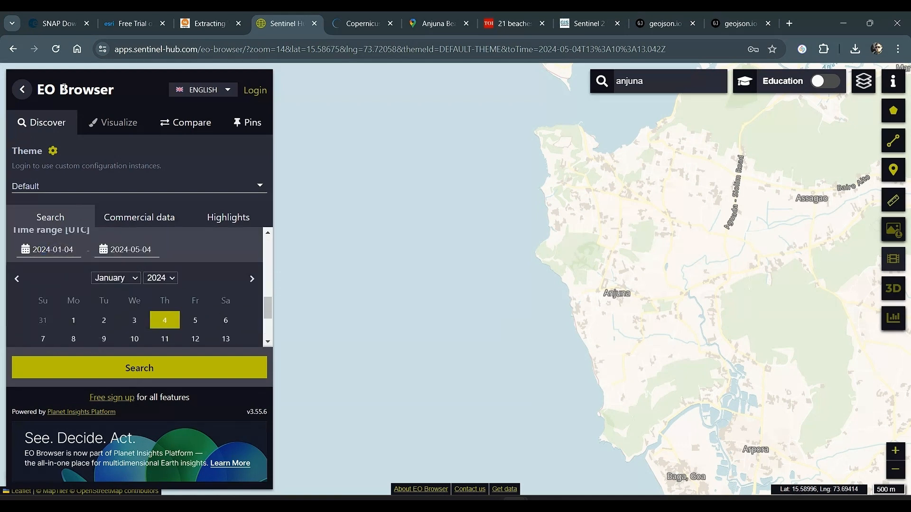
{"action": "left_click", "coordinate": [73, 322]}
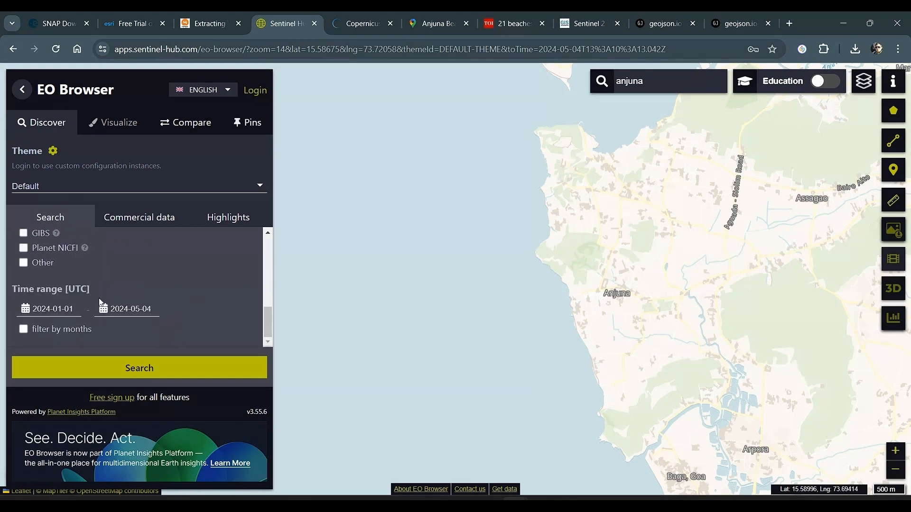
{"action": "left_click", "coordinate": [128, 310]}
{"action": "left_click_drag", "start_coordinate": [264, 292], "coordinate": [241, 340]}
{"action": "left_click", "coordinate": [229, 273]}
{"action": "left_click", "coordinate": [218, 367]}
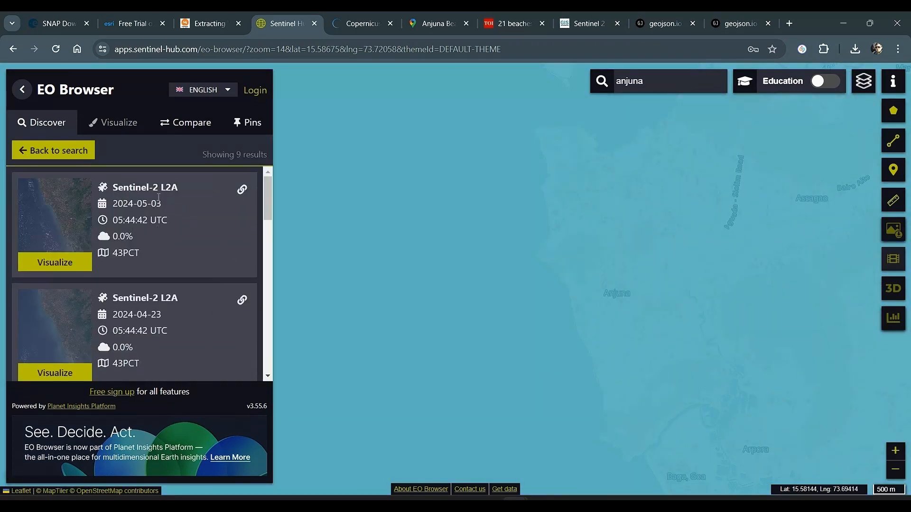
Visualize the 2024-04-23 Sentinel-2 L2A scene, read the True color description and add the True color layer to the comparison
{"action": "scroll", "coordinate": [72, 349], "scroll_direction": "down", "scroll_amount": 1}
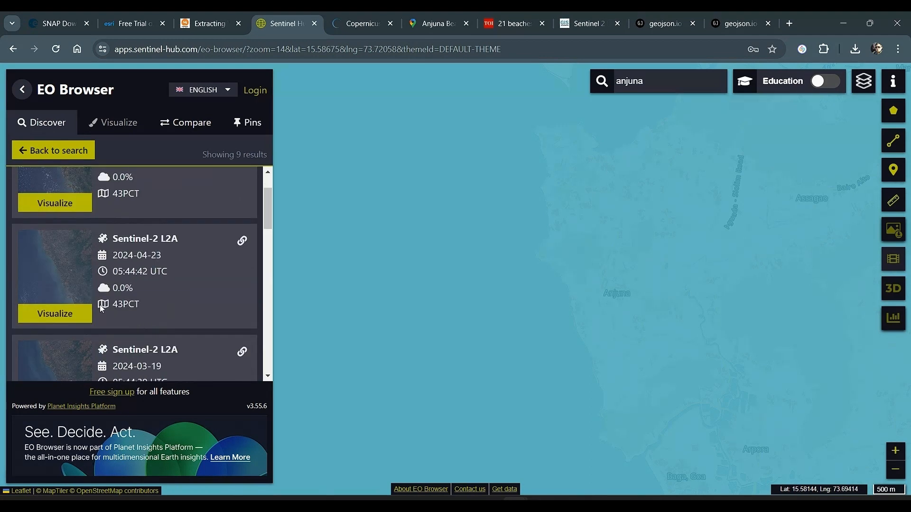
{"action": "left_click", "coordinate": [76, 315]}
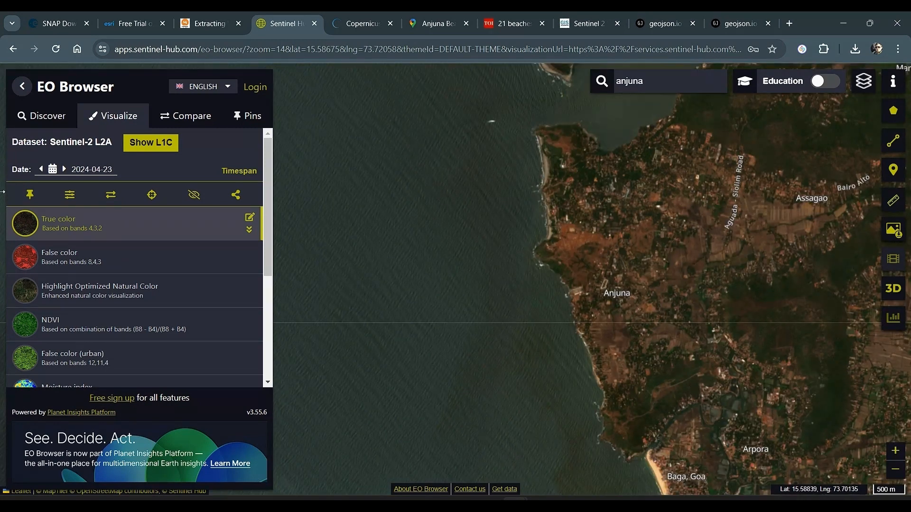
{"action": "left_click", "coordinate": [249, 231]}
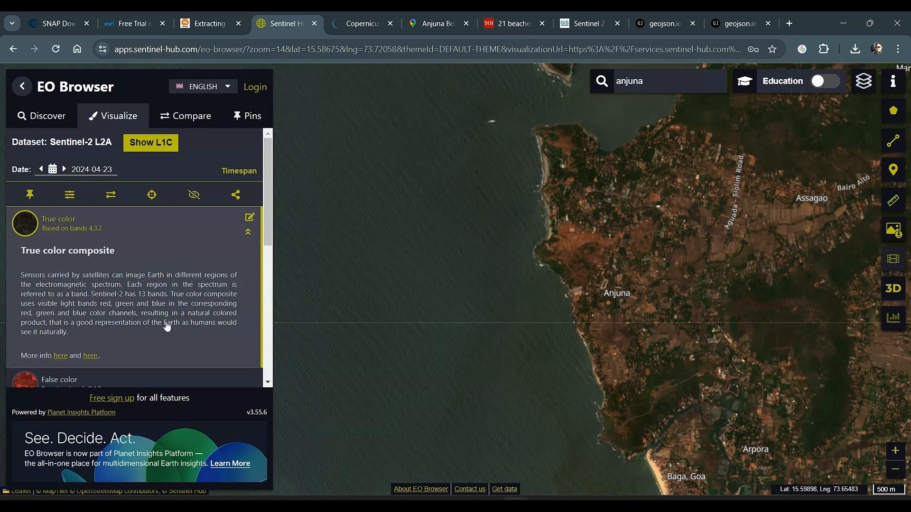
{"action": "left_click", "coordinate": [249, 233]}
{"action": "scroll", "coordinate": [263, 293], "scroll_direction": "down", "scroll_amount": 3}
{"action": "scroll", "coordinate": [259, 238], "scroll_direction": "up", "scroll_amount": 3}
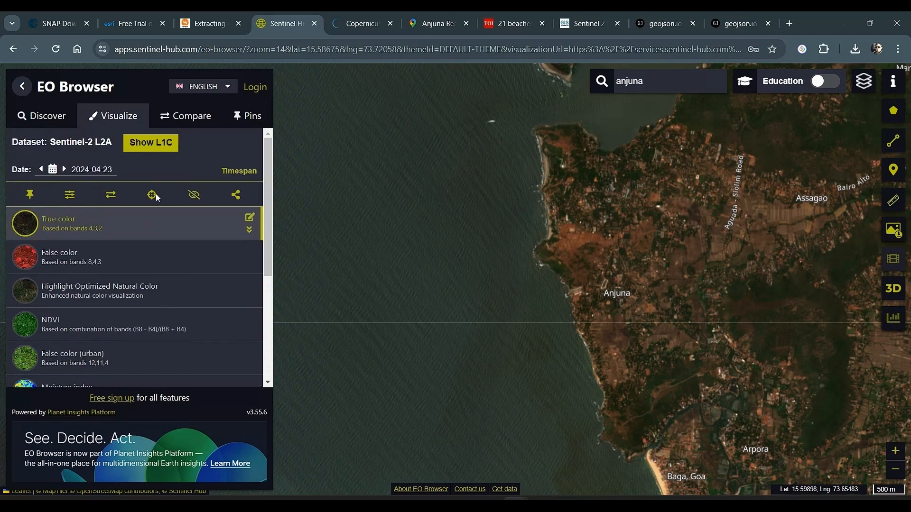
{"action": "left_click", "coordinate": [111, 199]}
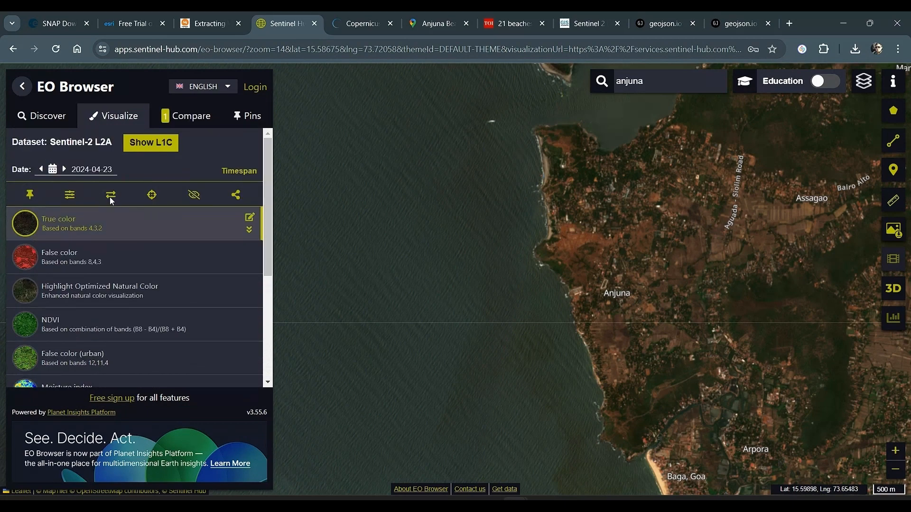
Display the scene as NDWI and add that layer to the comparison
{"action": "scroll", "coordinate": [133, 280], "scroll_direction": "down", "scroll_amount": 3}
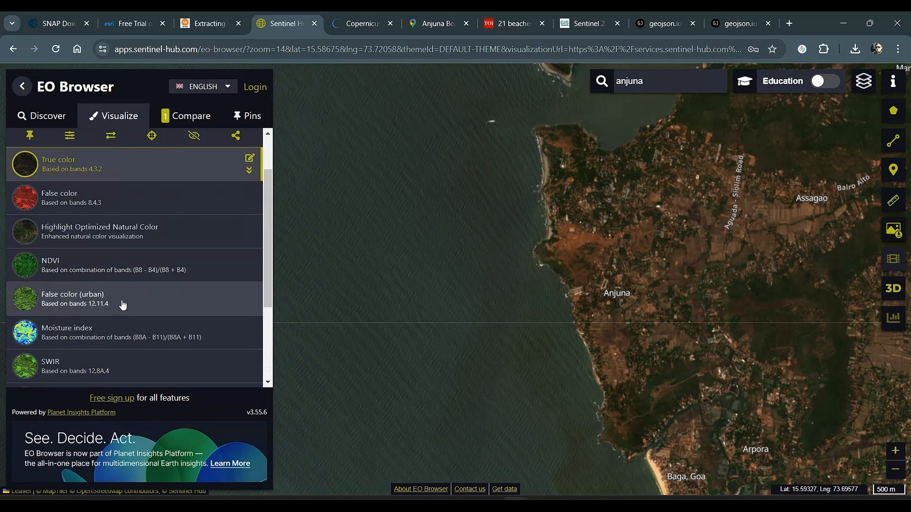
{"action": "left_click", "coordinate": [93, 351]}
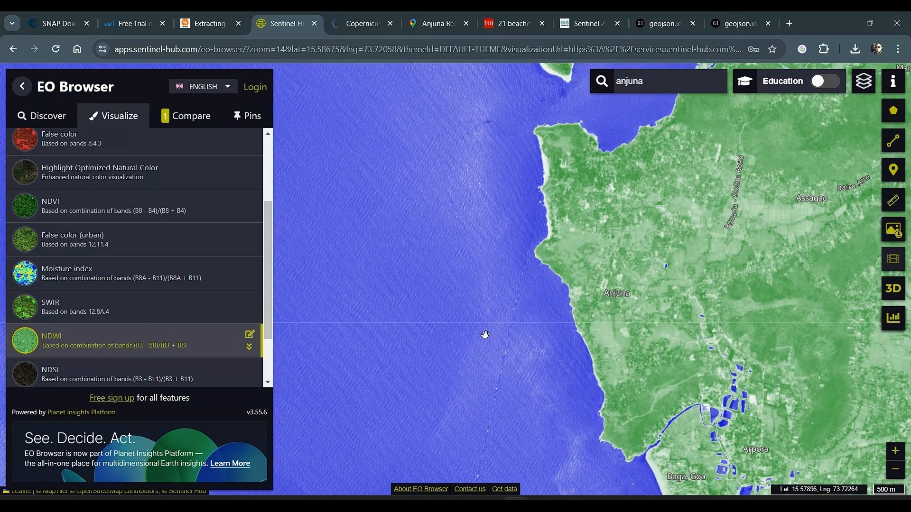
{"action": "scroll", "coordinate": [165, 301], "scroll_direction": "up", "scroll_amount": 3}
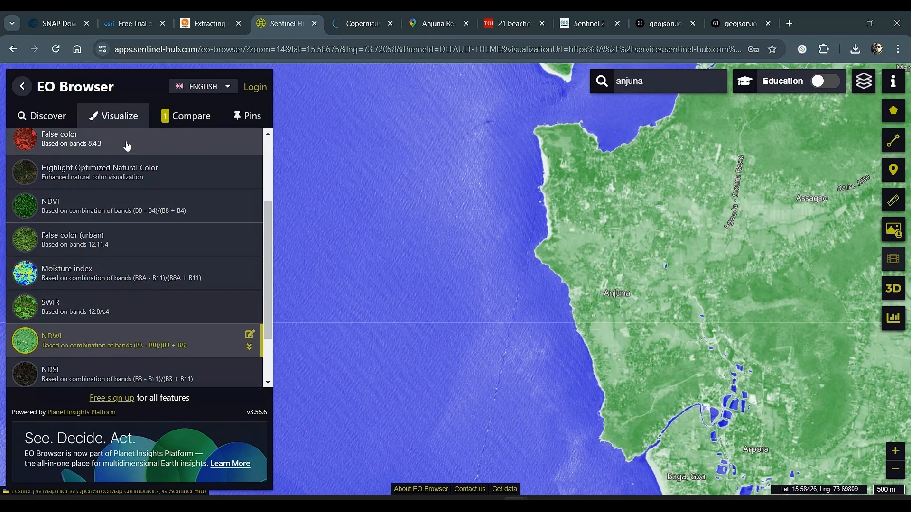
{"action": "left_click", "coordinate": [111, 196]}
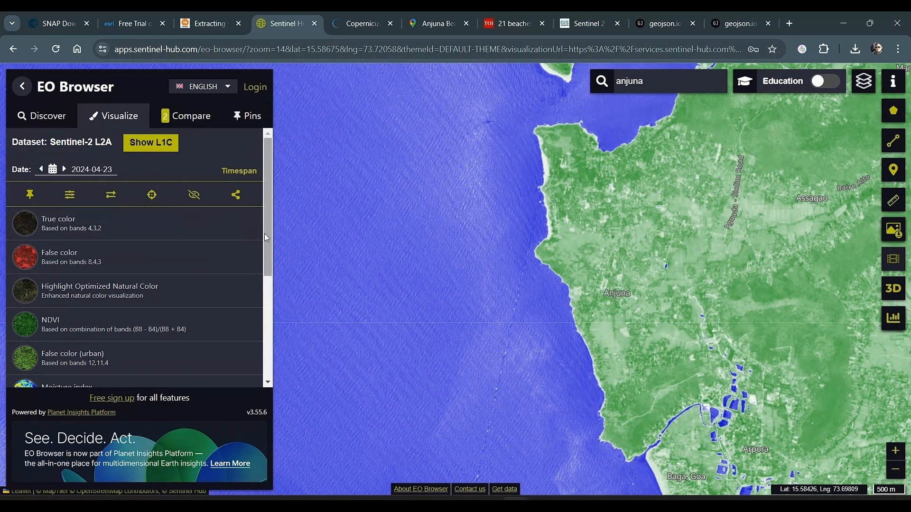
Start a custom index visualization, look up the MNDWI equation in the HYDR03 drought monitoring PDF and return to EO Browser
{"action": "left_click_drag", "start_coordinate": [265, 237], "coordinate": [274, 350]}
{"action": "left_click", "coordinate": [89, 365]}
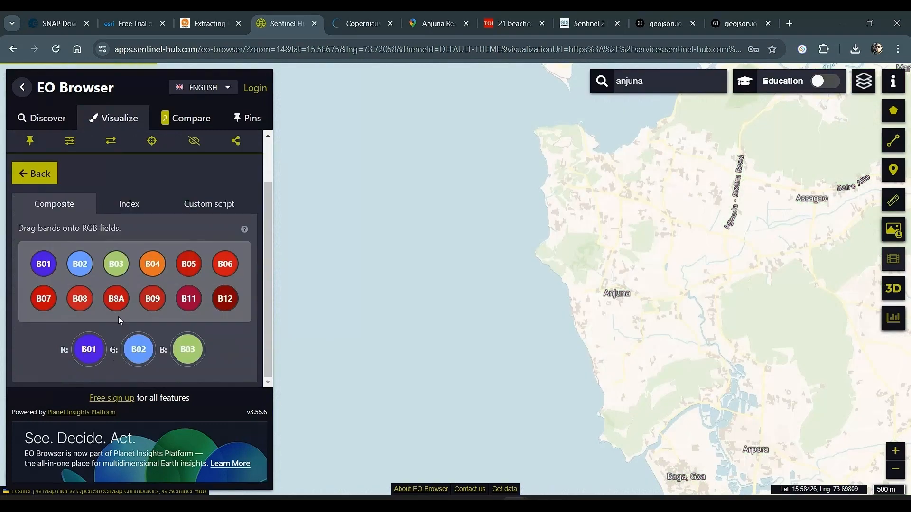
{"action": "left_click", "coordinate": [129, 205]}
{"action": "key", "text": "alt+Tab"}
{"action": "key", "text": "alt+Tab"}
{"action": "key", "text": "alt+Tab"}
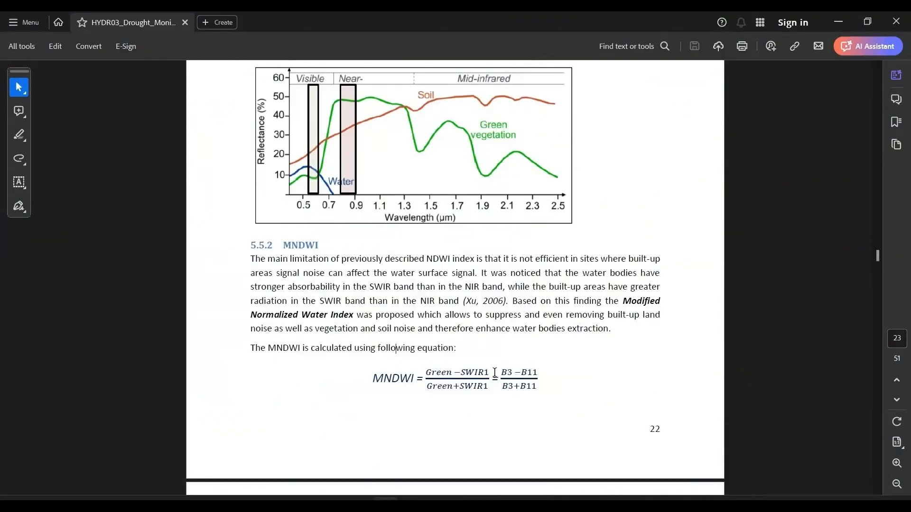
{"action": "key", "text": "alt+Tab"}
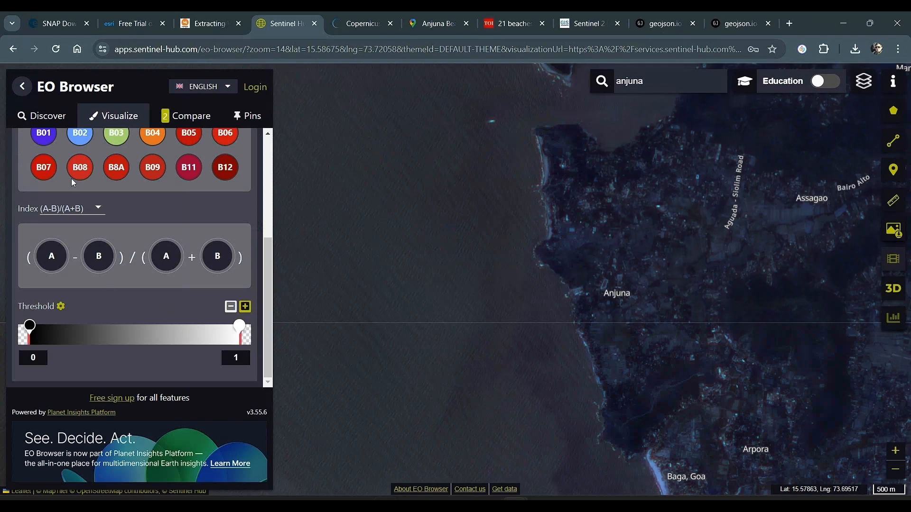
Build the custom MNDWI index by assigning B03 to A and B11 to B in (A-B)/(A+B)
{"action": "scroll", "coordinate": [82, 191], "scroll_direction": "up", "scroll_amount": 1}
{"action": "left_click_drag", "start_coordinate": [113, 193], "coordinate": [57, 290]}
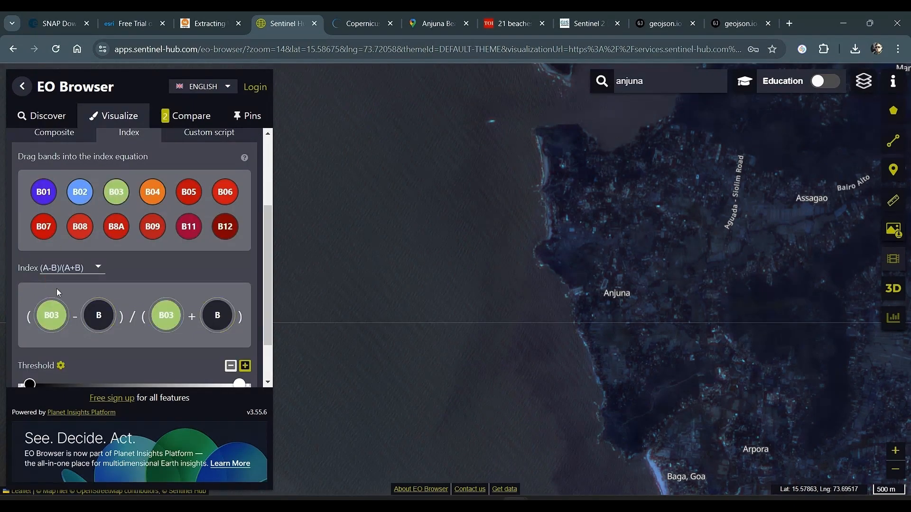
{"action": "left_click_drag", "start_coordinate": [165, 250], "coordinate": [105, 310]}
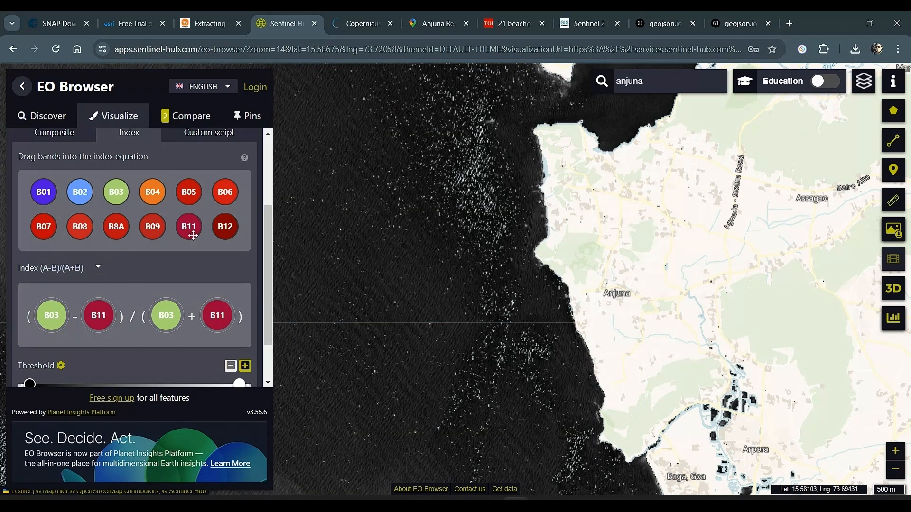
Recolour the custom index threshold range solid blue from 0 to 1 and add the layer to the comparison
{"action": "scroll", "coordinate": [116, 306], "scroll_direction": "down", "scroll_amount": 1}
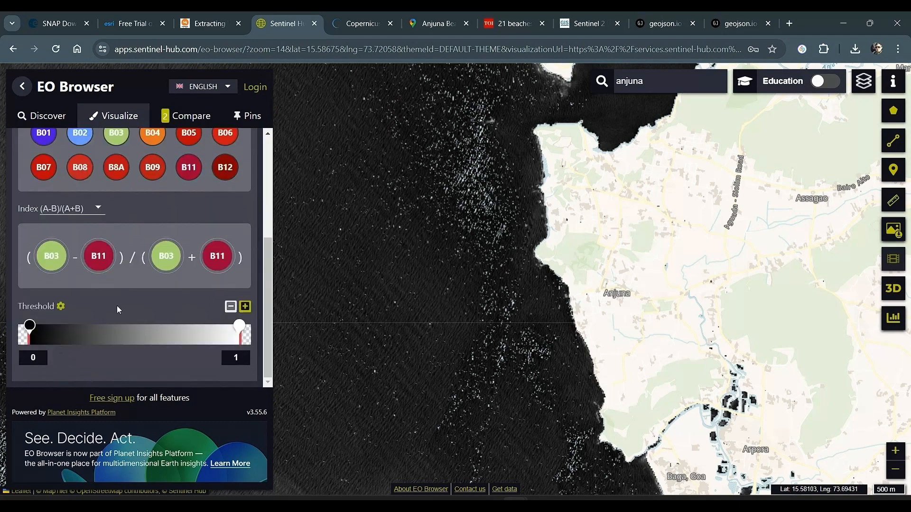
{"action": "left_click", "coordinate": [62, 308]}
{"action": "left_click", "coordinate": [55, 375]}
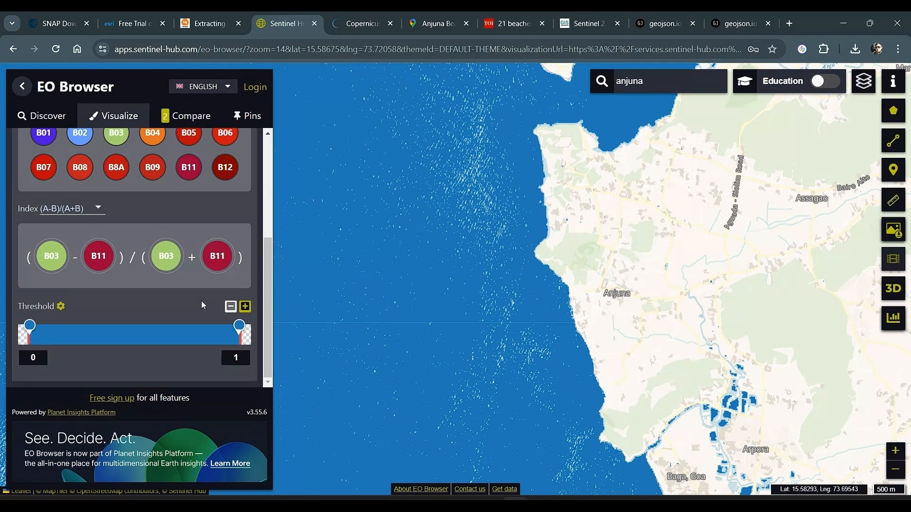
{"action": "scroll", "coordinate": [201, 300], "scroll_direction": "up", "scroll_amount": 3}
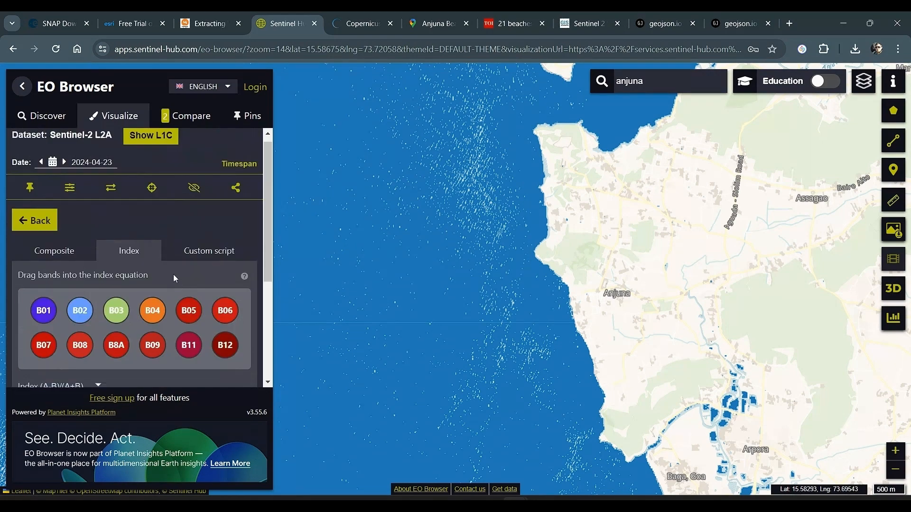
{"action": "left_click", "coordinate": [113, 191]}
Place the True color layer above NDWI in the comparison and shift the custom index's split position across the Anjuna coast
{"action": "left_click", "coordinate": [181, 119]}
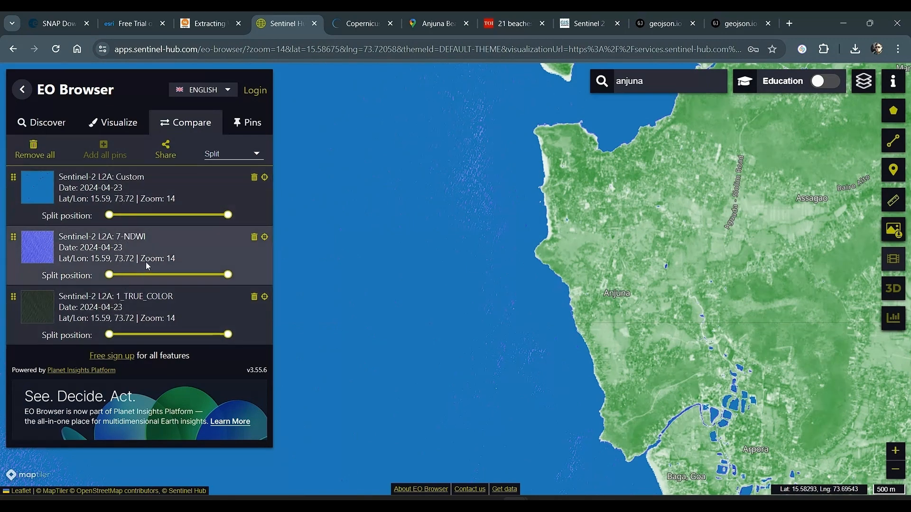
{"action": "left_click_drag", "start_coordinate": [13, 299], "coordinate": [19, 251]}
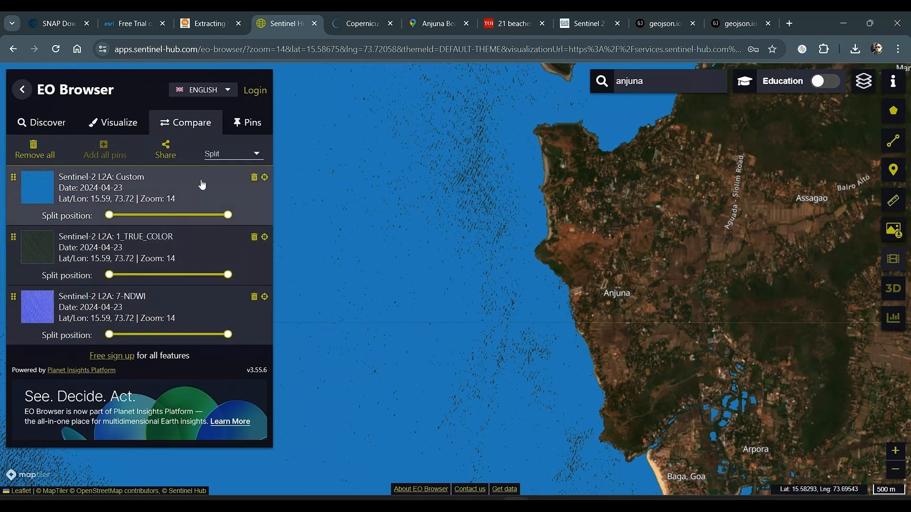
{"action": "left_click_drag", "start_coordinate": [228, 216], "coordinate": [204, 230]}
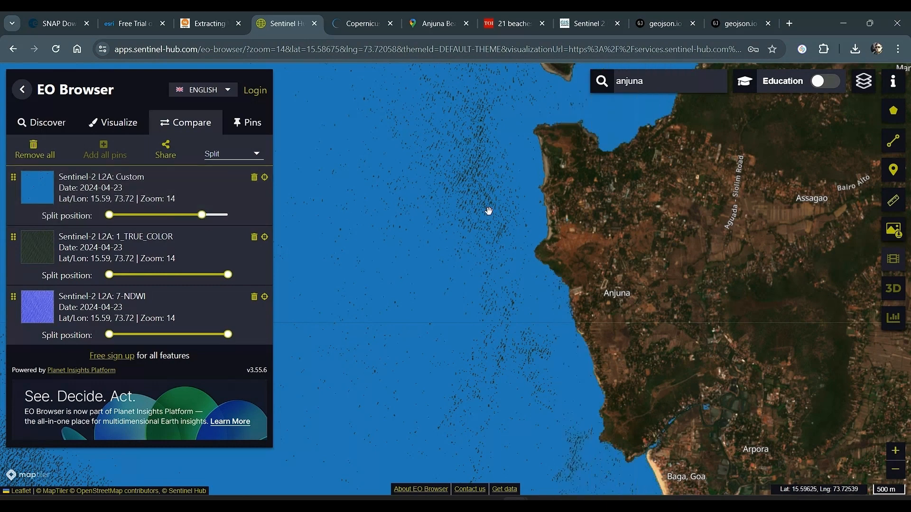
{"action": "scroll", "coordinate": [489, 211], "scroll_direction": "up", "scroll_amount": 1}
{"action": "left_click_drag", "start_coordinate": [623, 241], "coordinate": [539, 309]}
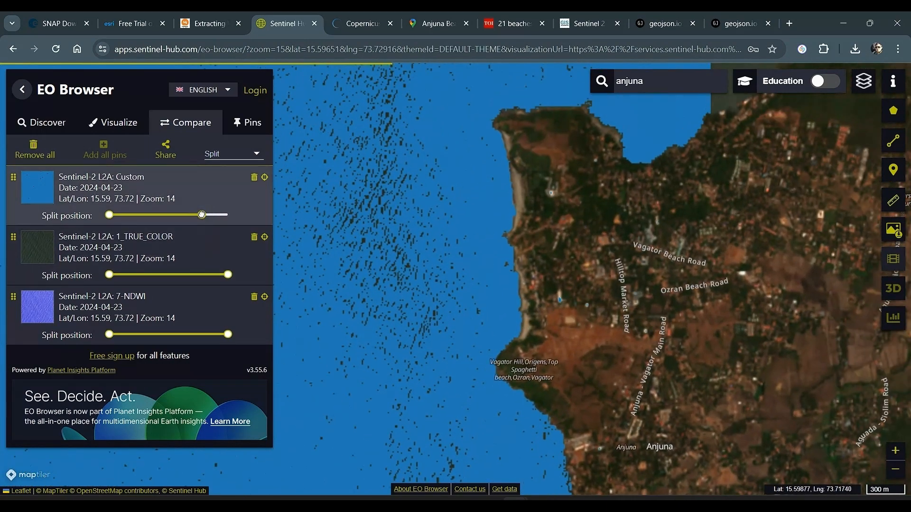
{"action": "left_click_drag", "start_coordinate": [201, 214], "coordinate": [227, 224]}
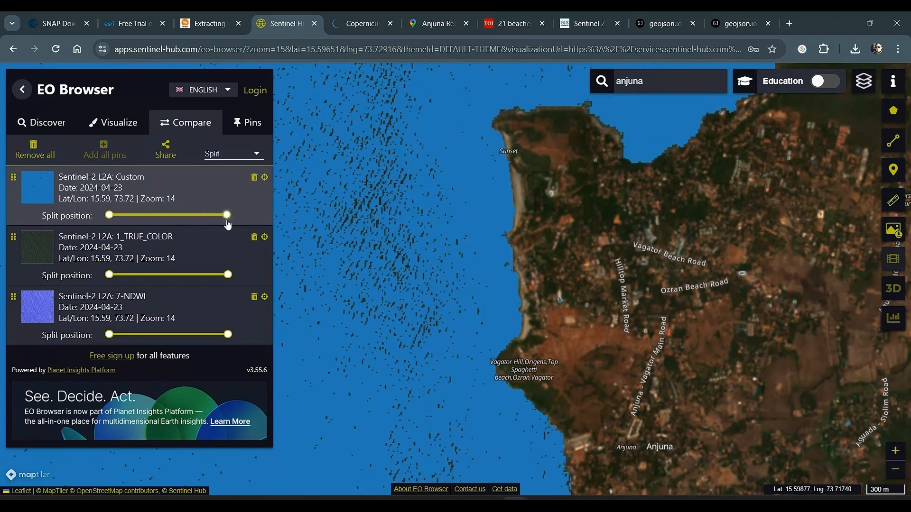
Reorder the comparison layers to view NDWI, True color and the custom index on top in turn, ending with Custom, True color, NDWI
{"action": "left_click_drag", "start_coordinate": [14, 296], "coordinate": [14, 239]}
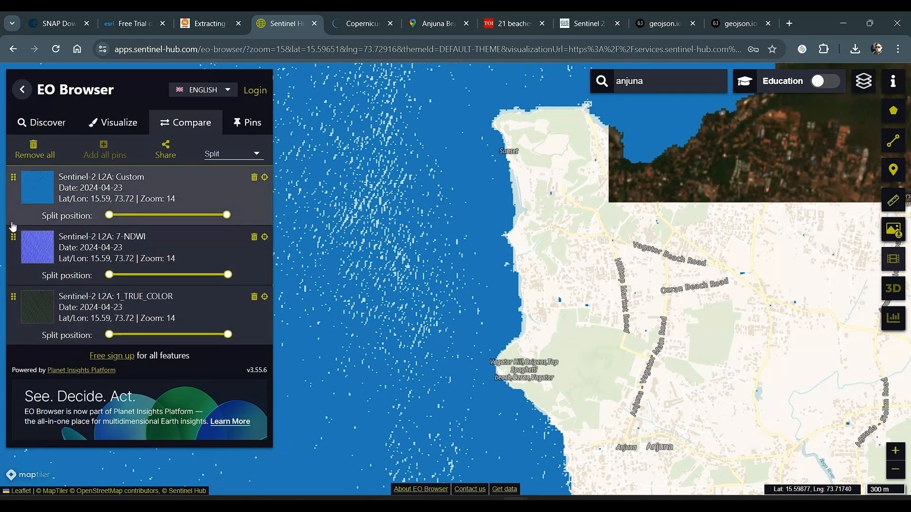
{"action": "left_click_drag", "start_coordinate": [13, 193], "coordinate": [11, 316]}
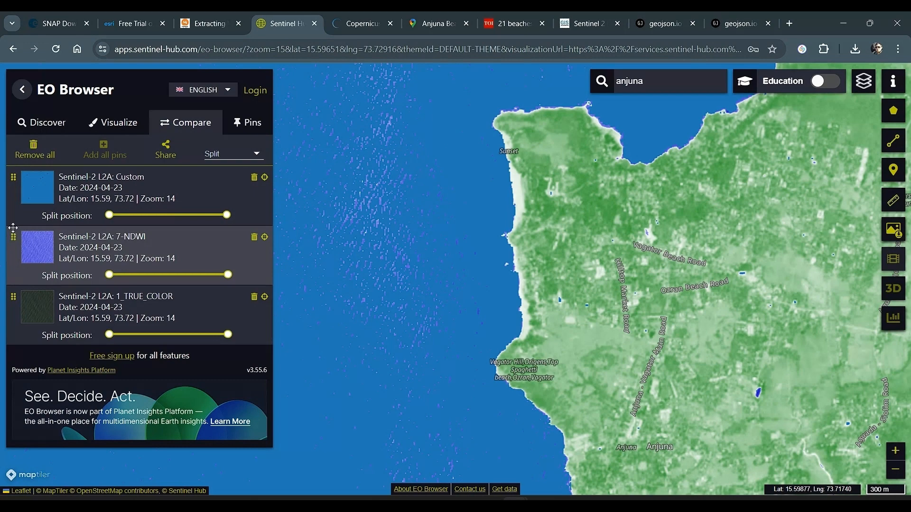
{"action": "left_click_drag", "start_coordinate": [9, 234], "coordinate": [13, 180]}
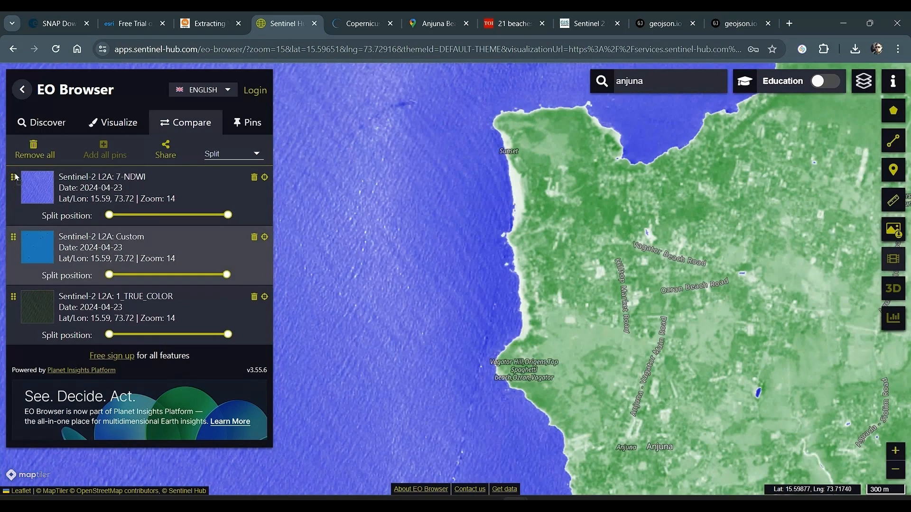
{"action": "left_click_drag", "start_coordinate": [15, 295], "coordinate": [13, 246]}
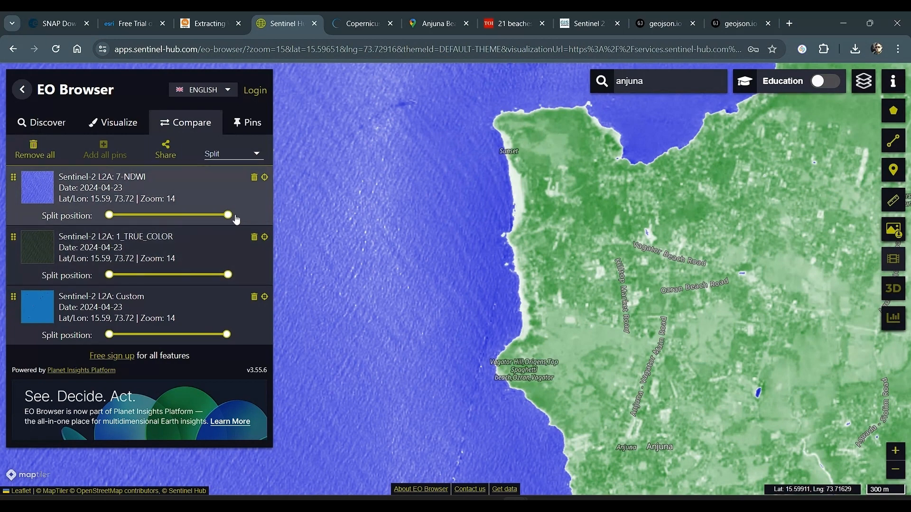
{"action": "mouse_move", "coordinate": [228, 215]}
{"action": "left_mouse_down"}
{"action": "mouse_move", "coordinate": [160, 215]}
{"action": "mouse_move", "coordinate": [243, 217]}
{"action": "left_mouse_up"}
{"action": "left_click_drag", "start_coordinate": [17, 177], "coordinate": [14, 237]}
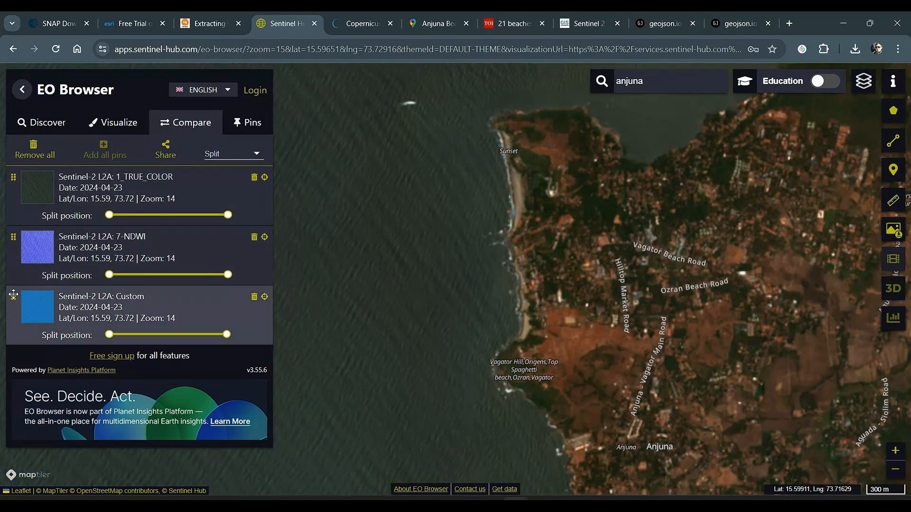
{"action": "left_click_drag", "start_coordinate": [13, 297], "coordinate": [19, 177]}
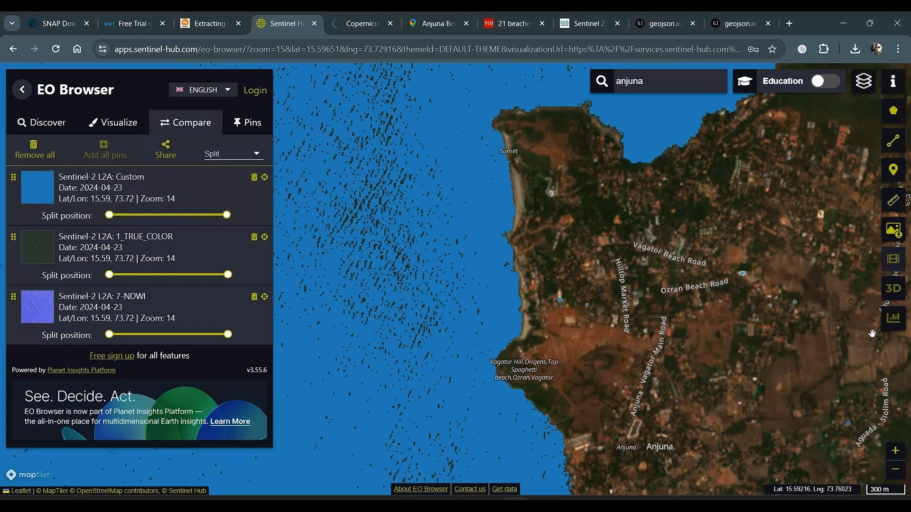
Return to the custom B03/B11 index visualization and examine its value distribution in a histogram
{"action": "left_click", "coordinate": [26, 89]}
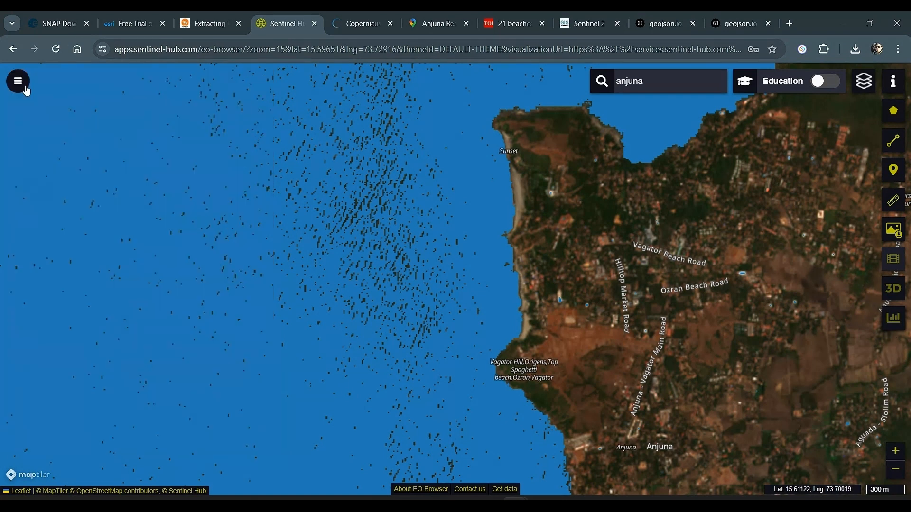
{"action": "left_click", "coordinate": [23, 87]}
{"action": "left_click", "coordinate": [102, 124]}
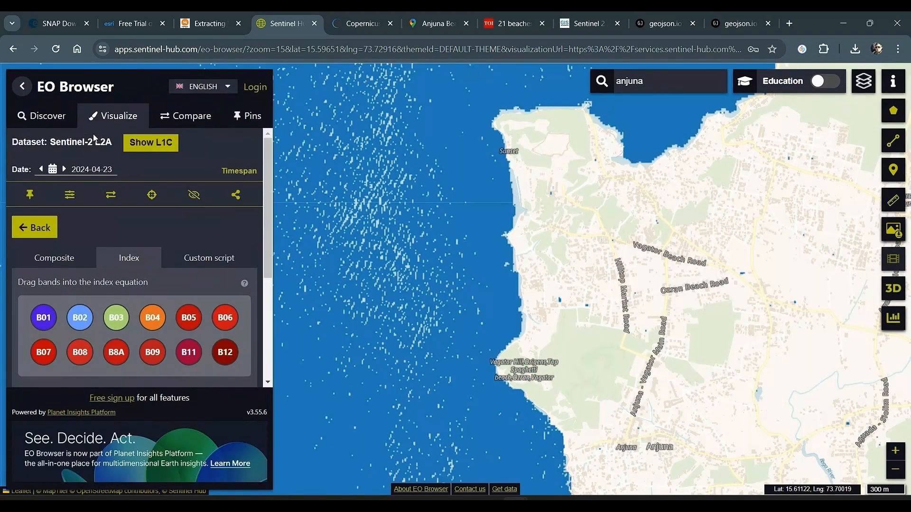
{"action": "scroll", "coordinate": [175, 258], "scroll_direction": "down", "scroll_amount": 4}
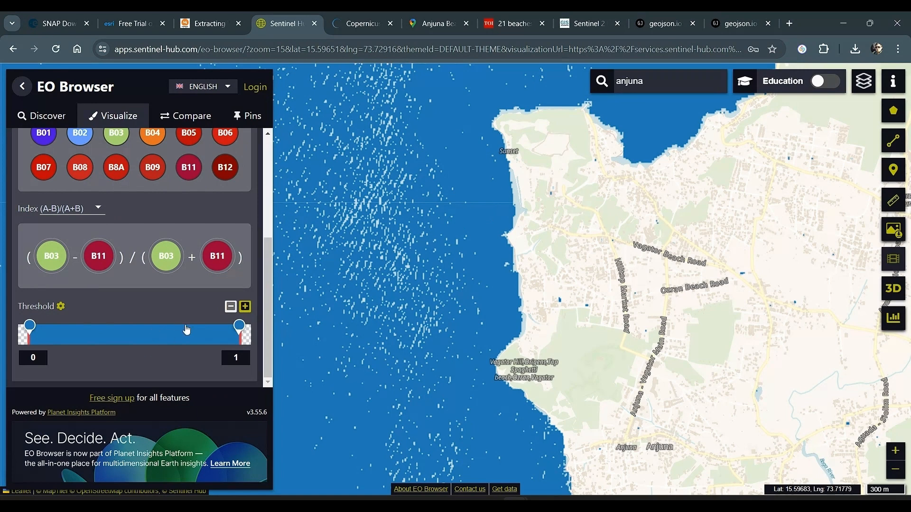
{"action": "left_click", "coordinate": [898, 317]}
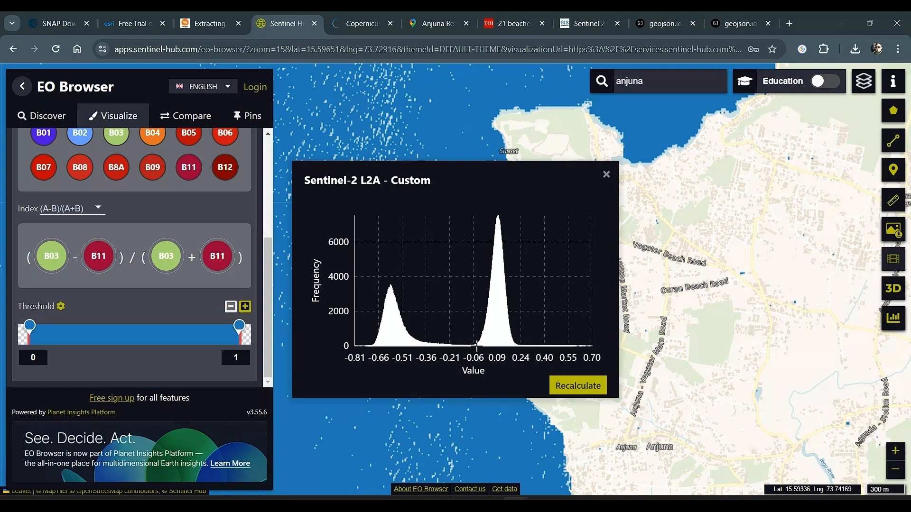
{"action": "mouse_move", "coordinate": [477, 344]}
Try lower threshold minimums of -0.27 and -0.5 for the custom index and close the histogram
{"action": "left_click", "coordinate": [33, 355]}
{"action": "type", "text": "-0.27"}
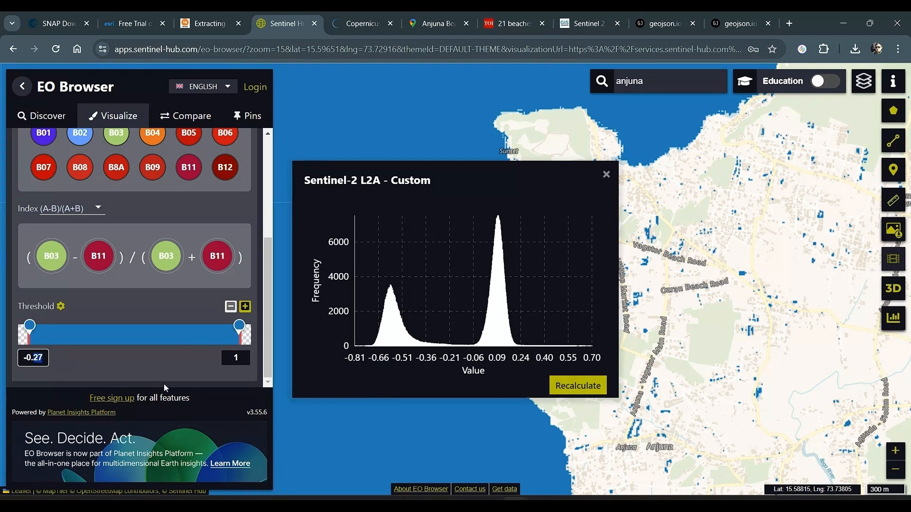
{"action": "type", "text": "5"}
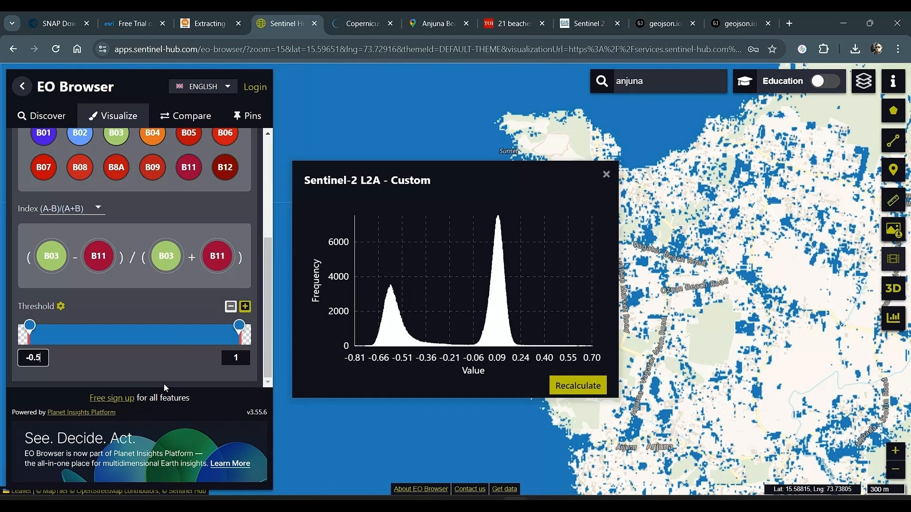
{"action": "left_click", "coordinate": [605, 176]}
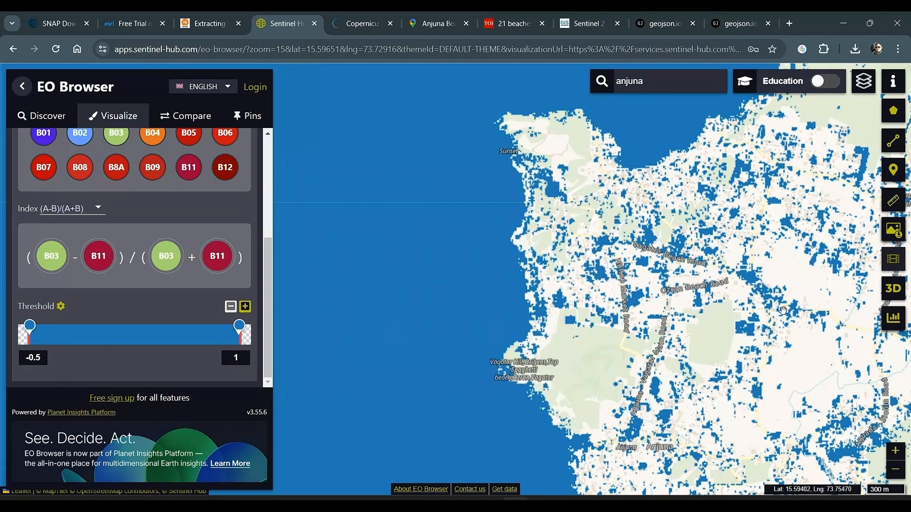
{"action": "scroll", "coordinate": [608, 328], "scroll_direction": "down", "scroll_amount": 1}
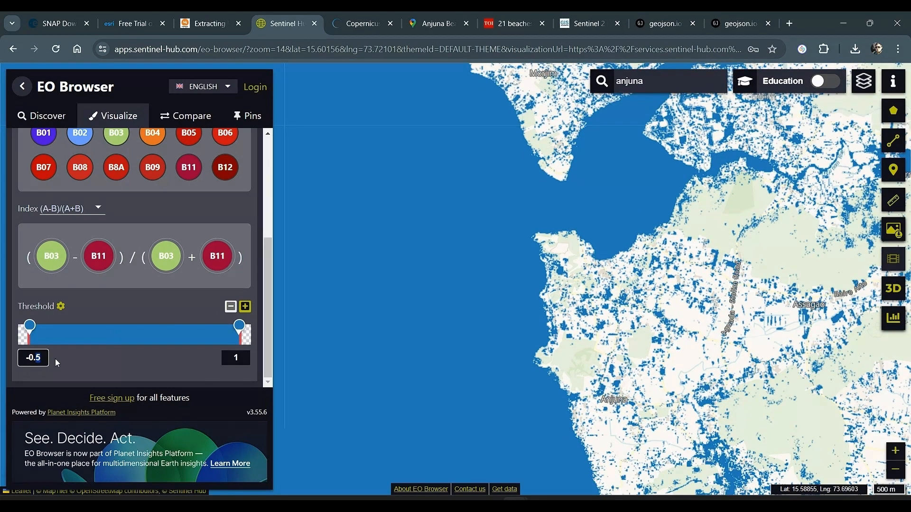
Set the custom index's threshold minimum to 0, try 0.5, and restore it to 0
{"action": "key", "text": "BackSpace"}
{"action": "key", "text": "BackSpace"}
{"action": "key", "text": "BackSpace"}
{"action": "key", "text": "BackSpace"}
{"action": "type", "text": "0"}
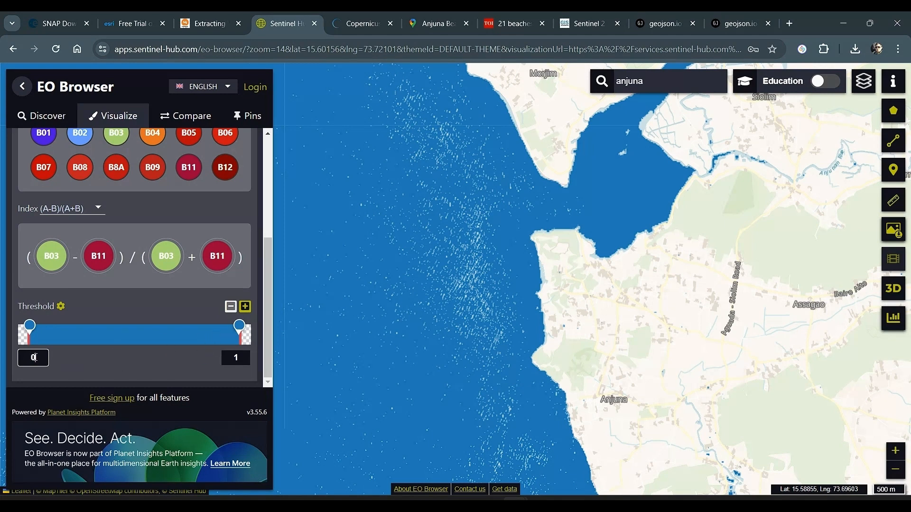
{"action": "type", "text": ".5"}
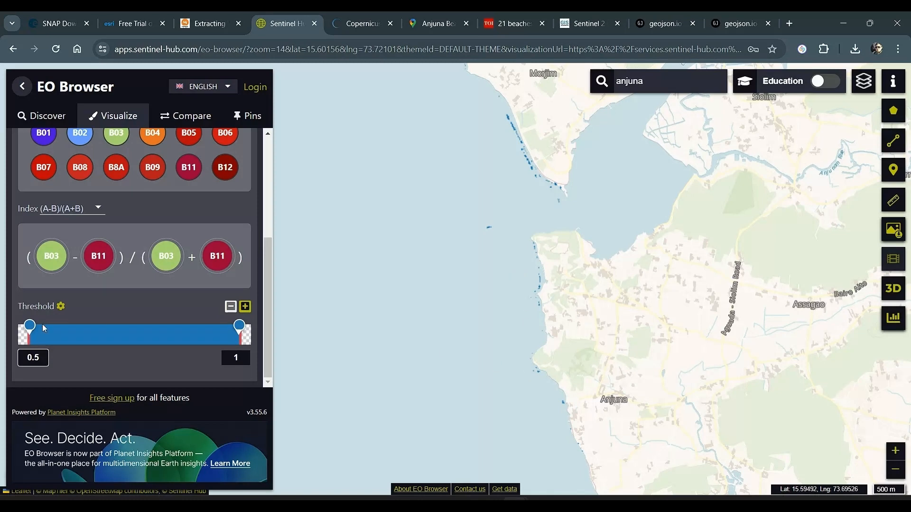
{"action": "key", "text": "BackSpace"}
{"action": "key", "text": "BackSpace"}
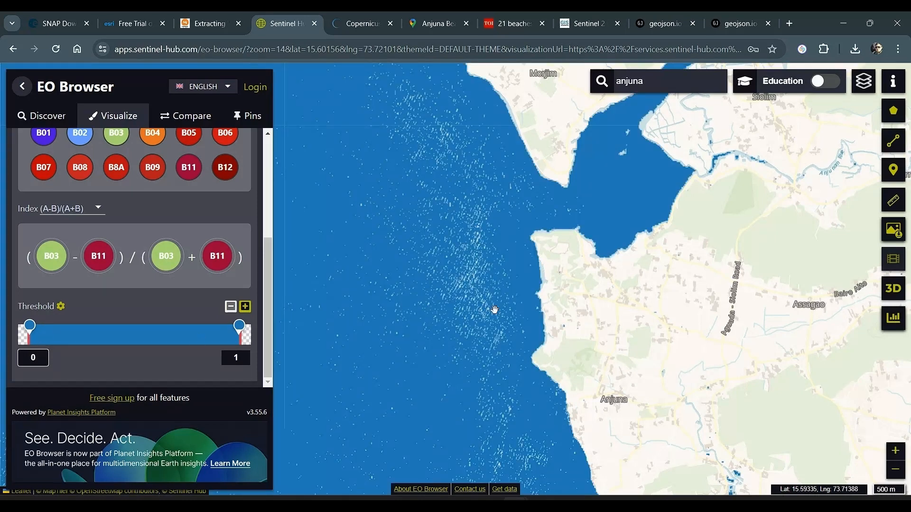
Return to the layer comparison and reduce the custom index's split extent to reveal True color east of the Anjuna coast
{"action": "scroll", "coordinate": [186, 275], "scroll_direction": "up", "scroll_amount": 4}
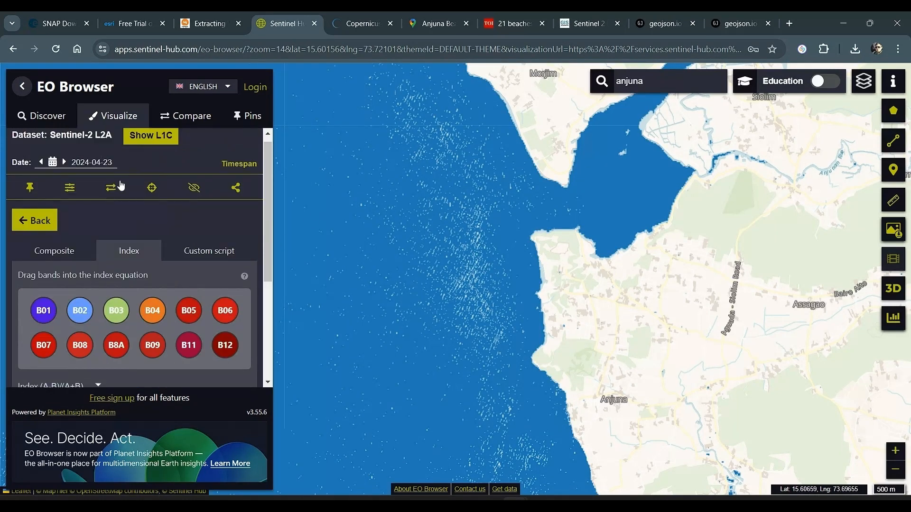
{"action": "left_click", "coordinate": [186, 119]}
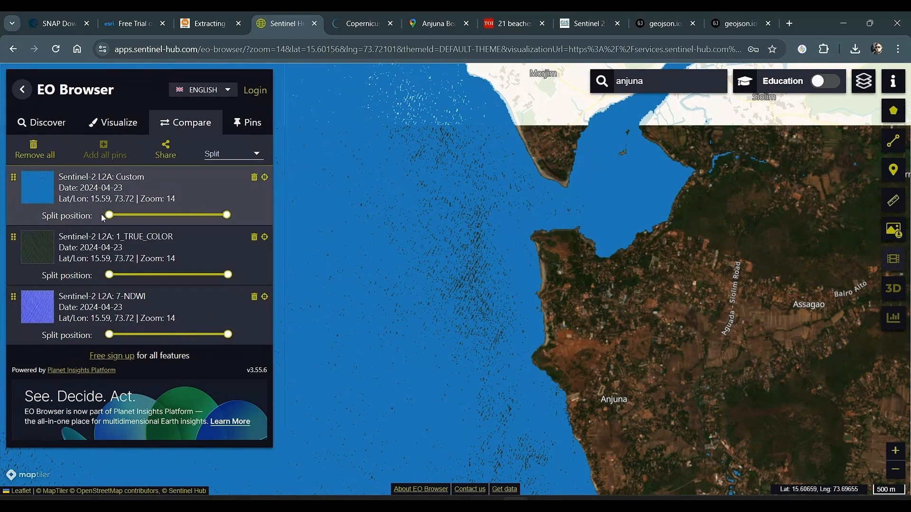
{"action": "scroll", "coordinate": [611, 270], "scroll_direction": "up", "scroll_amount": 1}
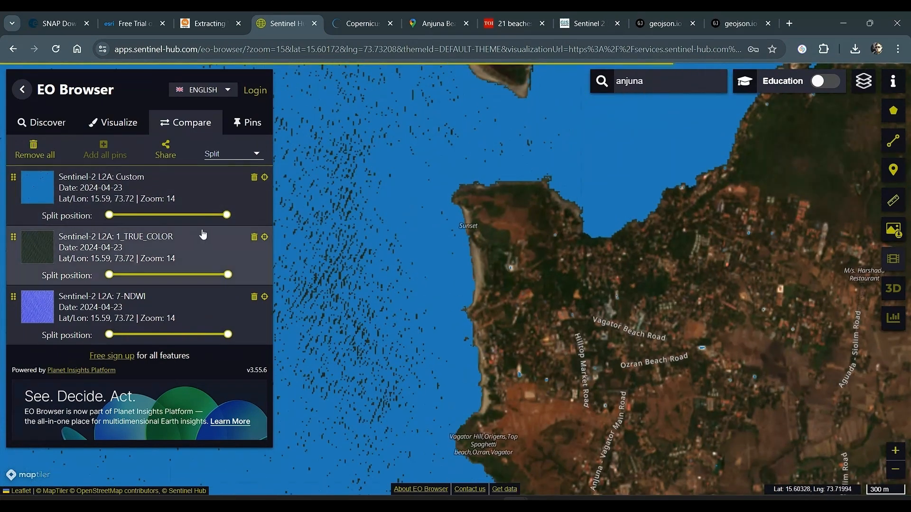
{"action": "scroll", "coordinate": [495, 279], "scroll_direction": "up", "scroll_amount": 1}
{"action": "left_click_drag", "start_coordinate": [227, 214], "coordinate": [182, 216]}
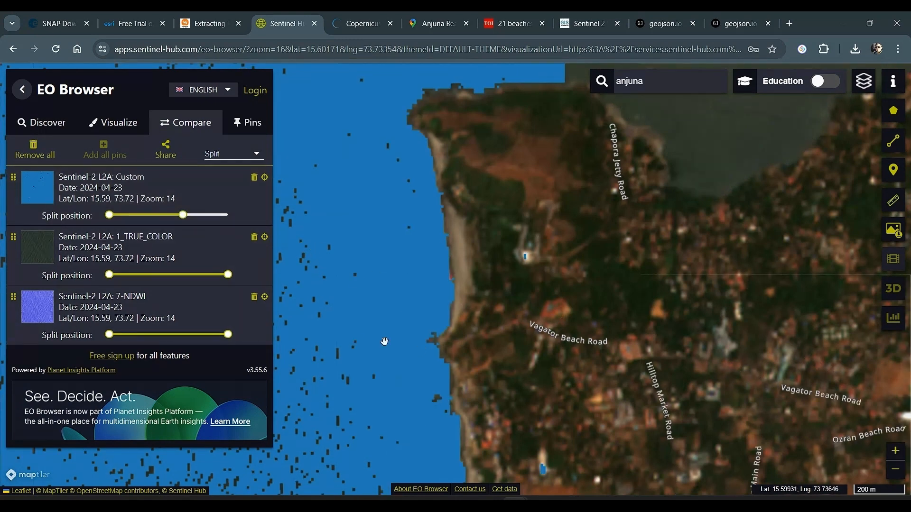
{"action": "scroll", "coordinate": [691, 331], "scroll_direction": "down", "scroll_amount": 1}
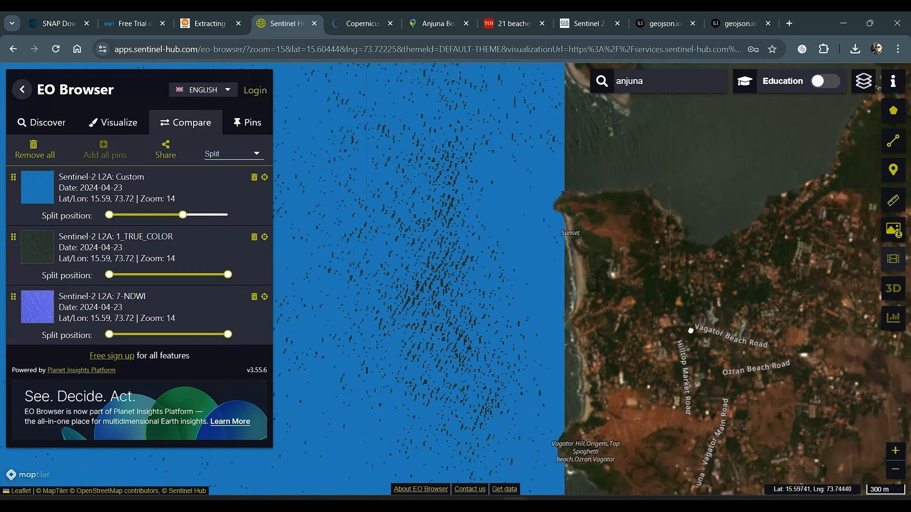
{"action": "left_click_drag", "start_coordinate": [690, 331], "coordinate": [581, 235]}
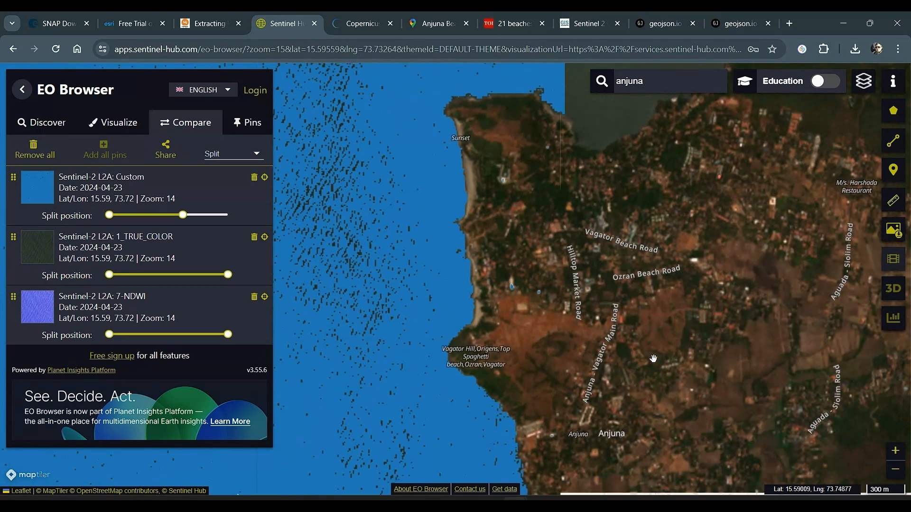